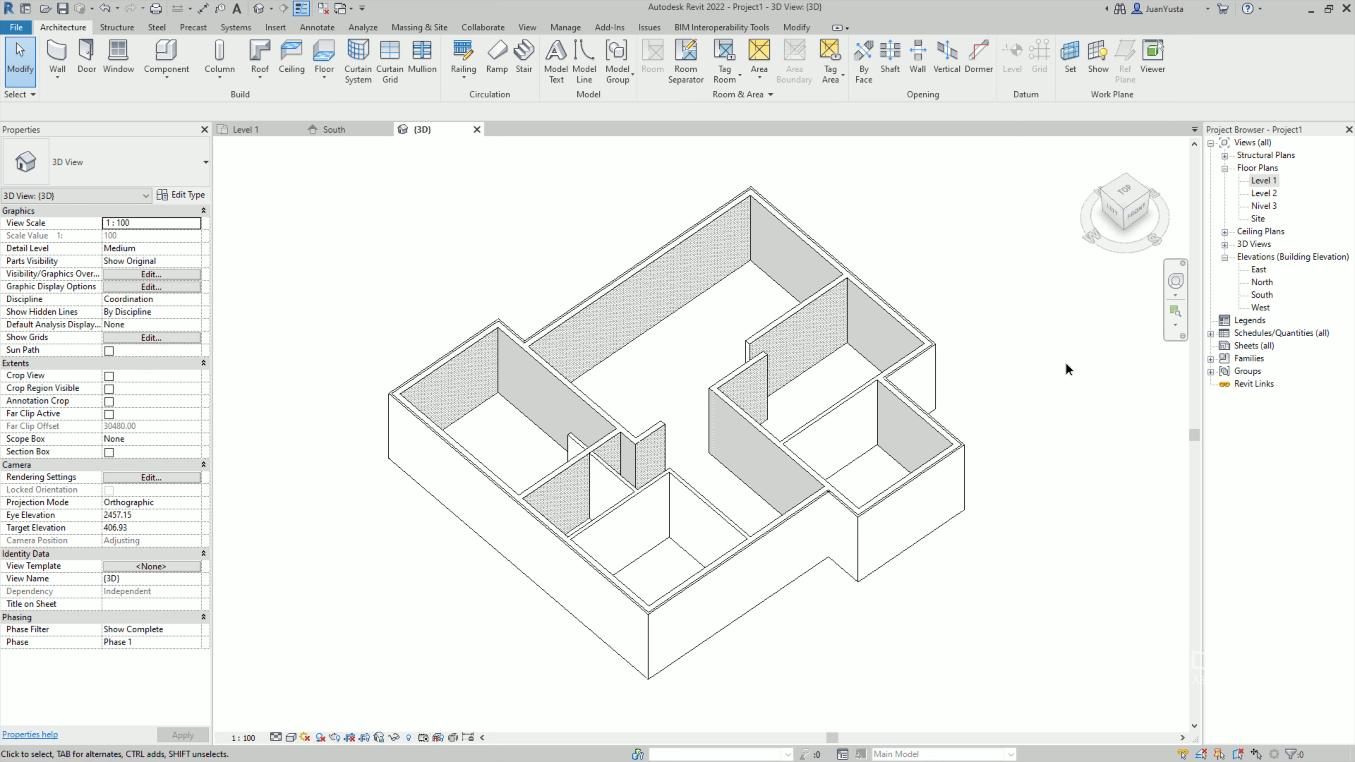
Switch to the Level 1 floor plan and select the short vertical wall on the left.
{"action": "left_click", "coordinate": [241, 129]}
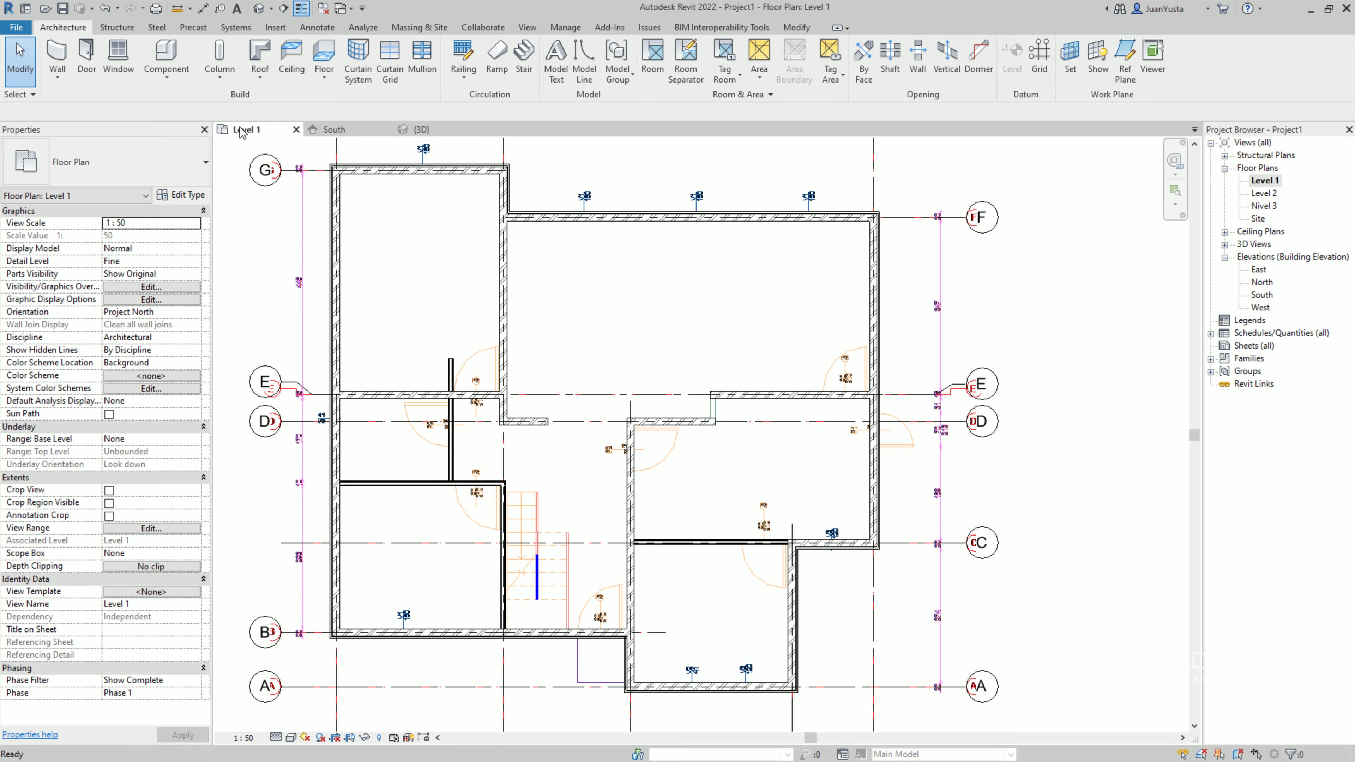
{"action": "scroll", "coordinate": [625, 406], "scroll_direction": "up", "scroll_amount": 3}
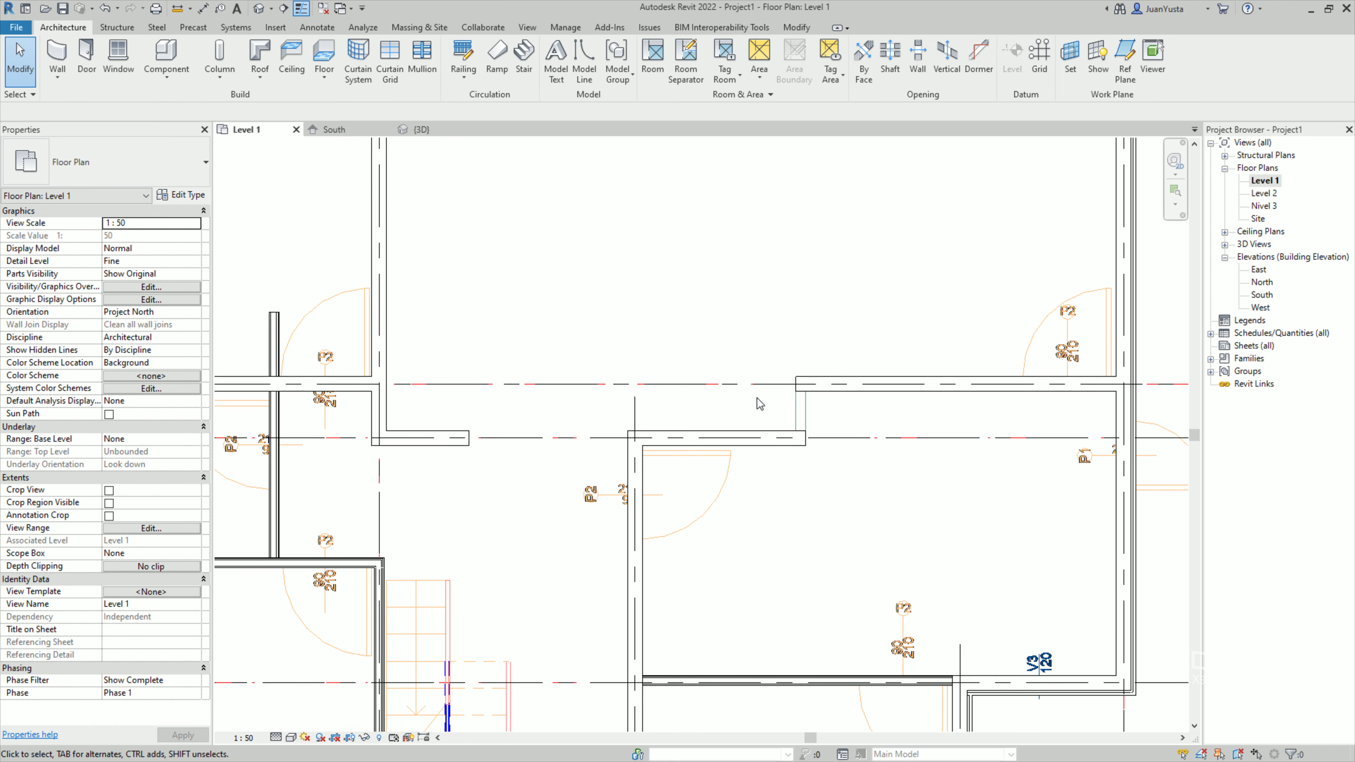
{"action": "left_click", "coordinate": [274, 481]}
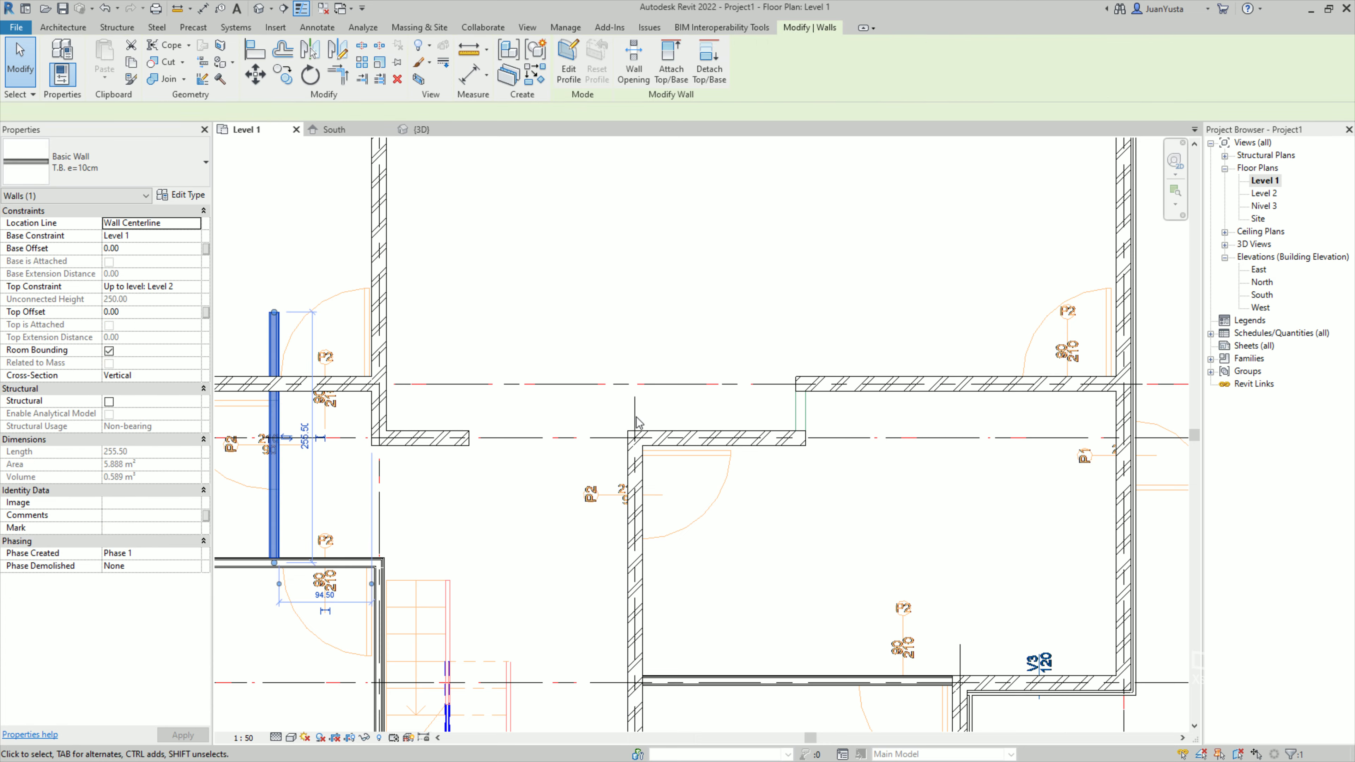
{"action": "scroll", "coordinate": [800, 411], "scroll_direction": "up", "scroll_amount": 4}
{"action": "key", "text": "Escape"}
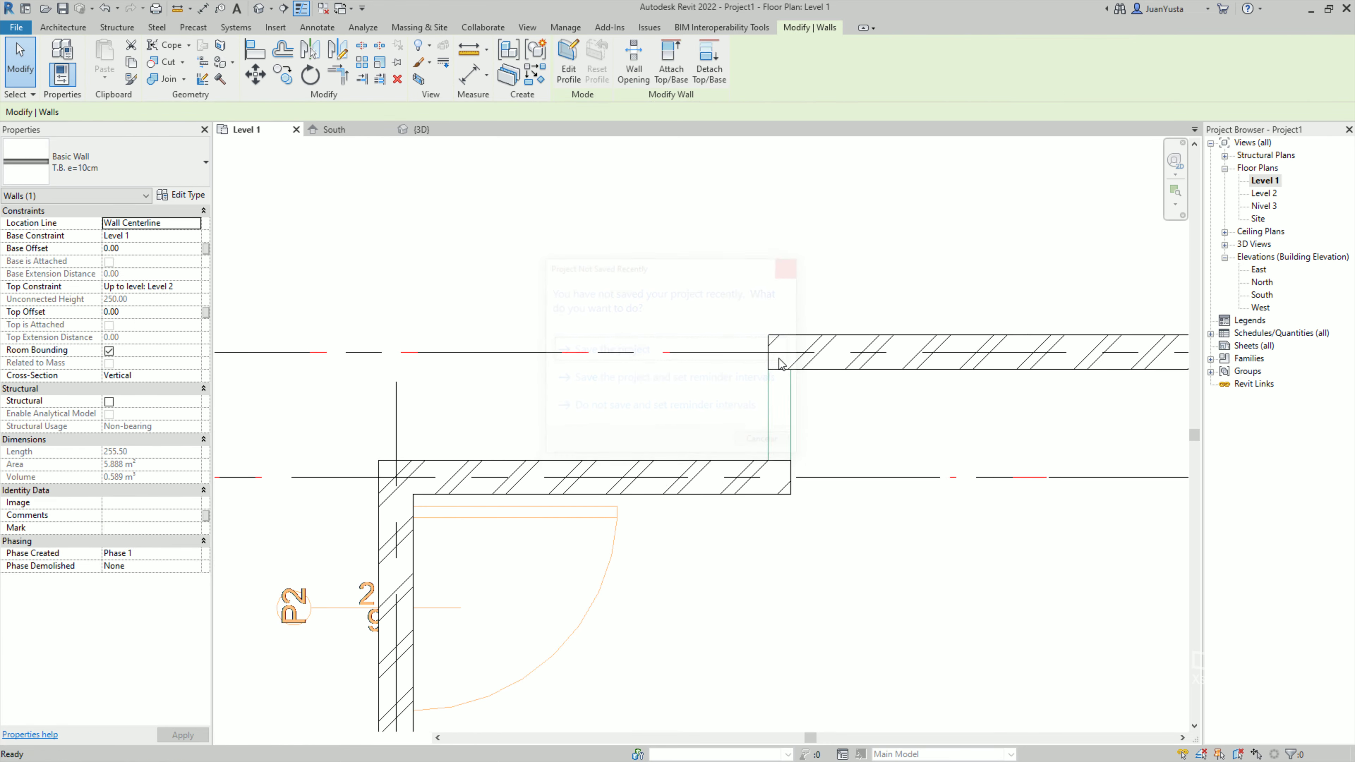
Start a new wall with WA, place its start point, then cancel the placement.
{"action": "key", "text": "w"}
{"action": "key", "text": "a"}
{"action": "scroll", "coordinate": [782, 347], "scroll_direction": "up", "scroll_amount": 2}
{"action": "left_click", "coordinate": [782, 340]}
{"action": "key", "text": "Escape"}
{"action": "key", "text": "Escape"}
Zoom out and pan so the whole building shows on Level 1.
{"action": "scroll", "coordinate": [801, 496], "scroll_direction": "down", "scroll_amount": 3}
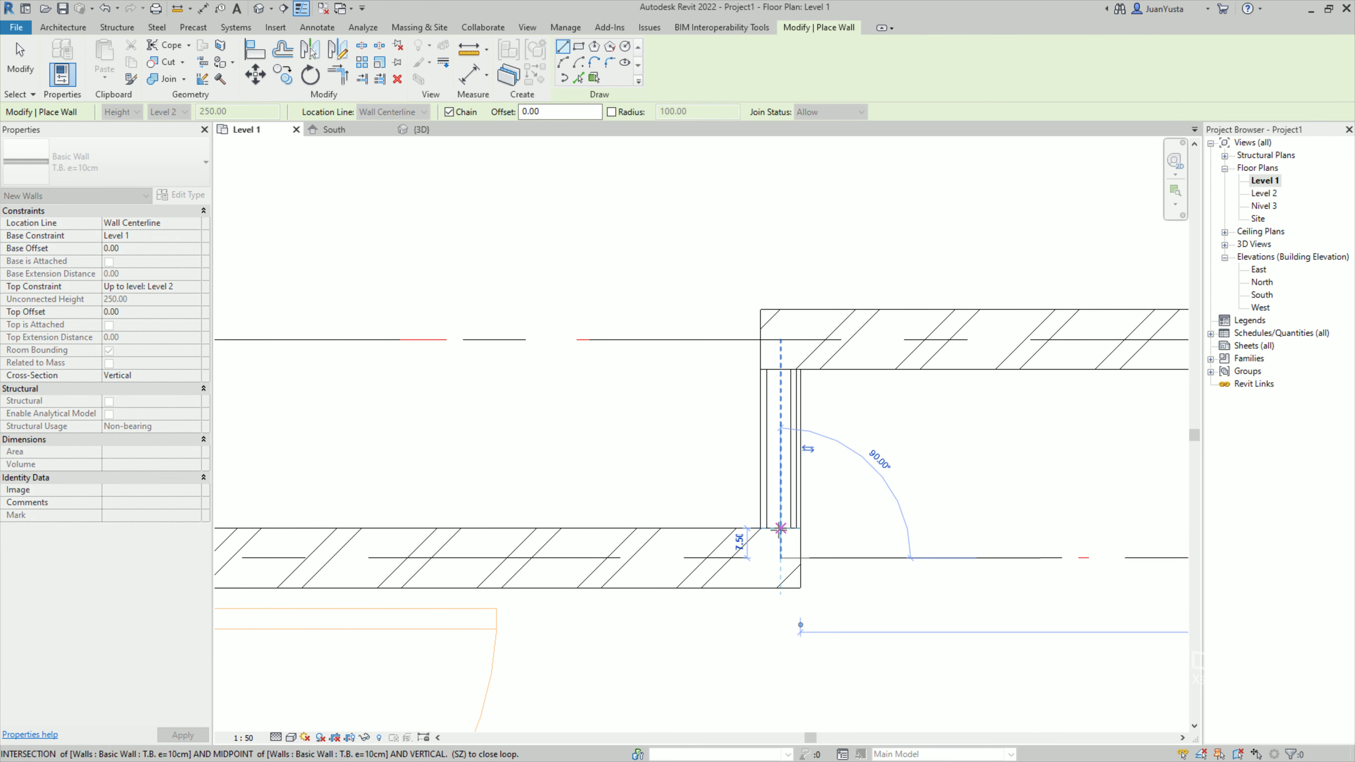
{"action": "scroll", "coordinate": [627, 475], "scroll_direction": "down", "scroll_amount": 2}
{"action": "scroll", "coordinate": [626, 475], "scroll_direction": "down", "scroll_amount": 3}
{"action": "scroll", "coordinate": [630, 475], "scroll_direction": "down", "scroll_amount": 2}
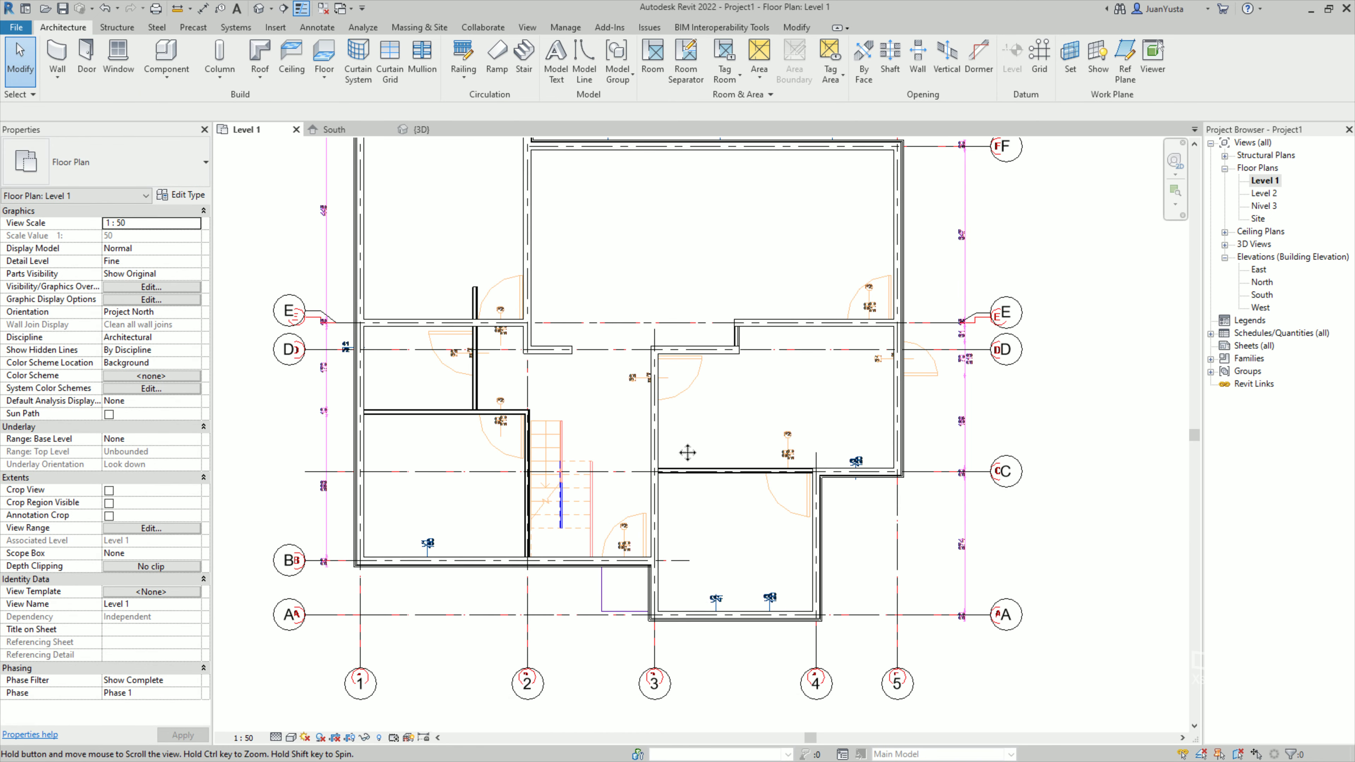
{"action": "mouse_move", "coordinate": [608, 331]}
{"action": "middle_mouse_down"}
{"action": "mouse_move", "coordinate": [662, 485]}
{"action": "mouse_move", "coordinate": [644, 552]}
{"action": "middle_mouse_up"}
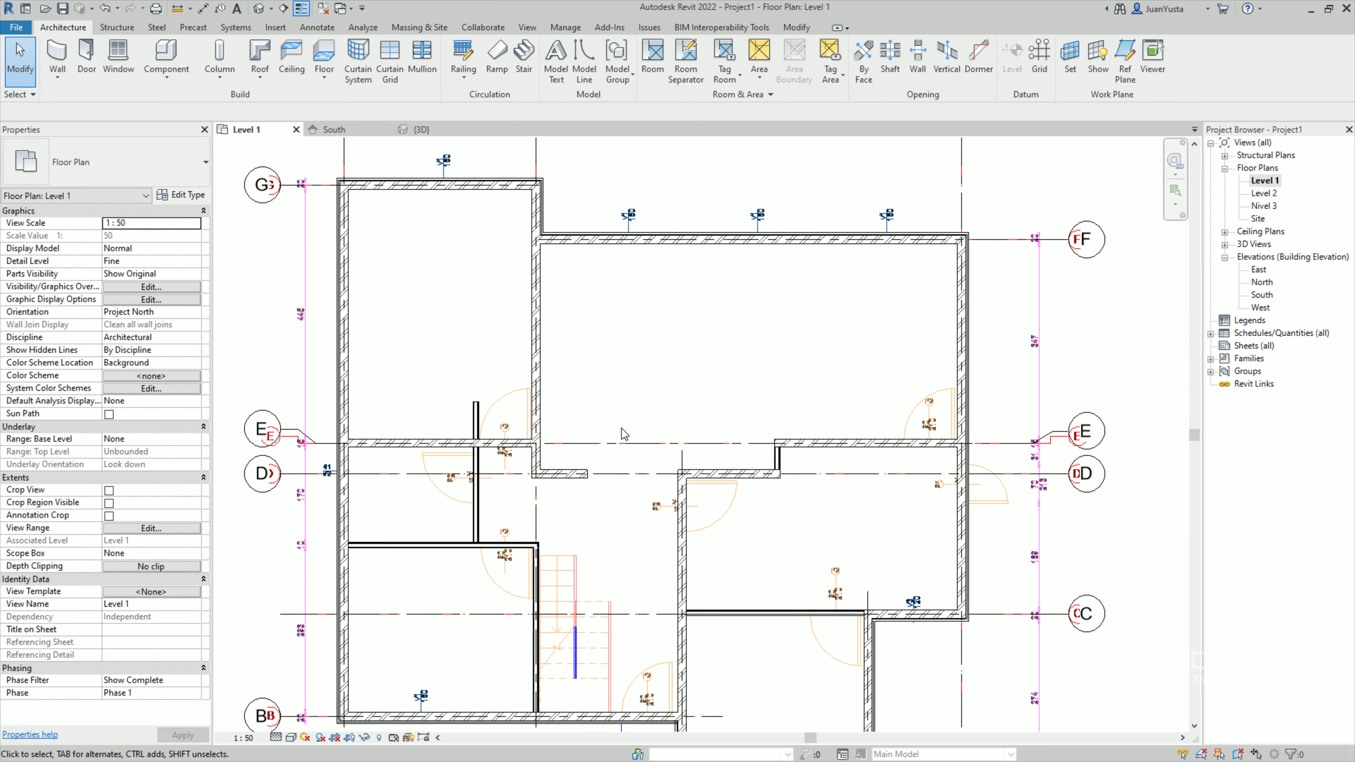
{"action": "left_click", "coordinate": [421, 129]}
{"action": "mouse_move", "coordinate": [758, 405]}
{"action": "middle_mouse_down", "text": "shift"}
{"action": "mouse_move", "coordinate": [807, 392]}
{"action": "mouse_move", "coordinate": [705, 457]}
{"action": "mouse_move", "coordinate": [518, 446]}
{"action": "mouse_move", "coordinate": [677, 565]}
{"action": "middle_mouse_up", "text": "shift"}
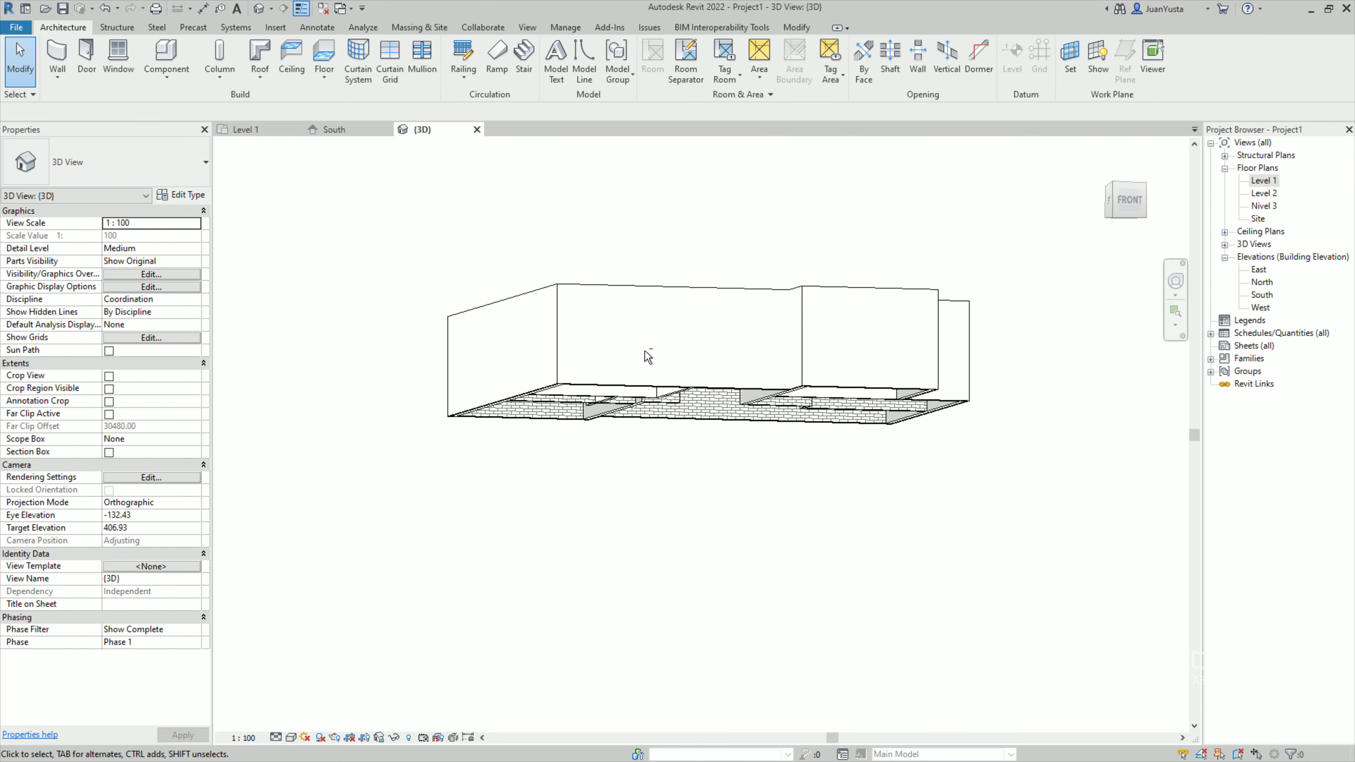
{"action": "mouse_move", "coordinate": [644, 354]}
{"action": "middle_mouse_down", "text": "shift"}
{"action": "mouse_move", "coordinate": [703, 489]}
{"action": "mouse_move", "coordinate": [626, 399]}
{"action": "mouse_move", "coordinate": [695, 342]}
{"action": "mouse_move", "coordinate": [702, 385]}
{"action": "mouse_move", "coordinate": [703, 311]}
{"action": "mouse_move", "coordinate": [868, 348]}
{"action": "mouse_move", "coordinate": [672, 439]}
{"action": "mouse_move", "coordinate": [653, 514]}
{"action": "mouse_move", "coordinate": [669, 446]}
{"action": "mouse_move", "coordinate": [496, 429]}
{"action": "middle_mouse_up", "text": "shift"}
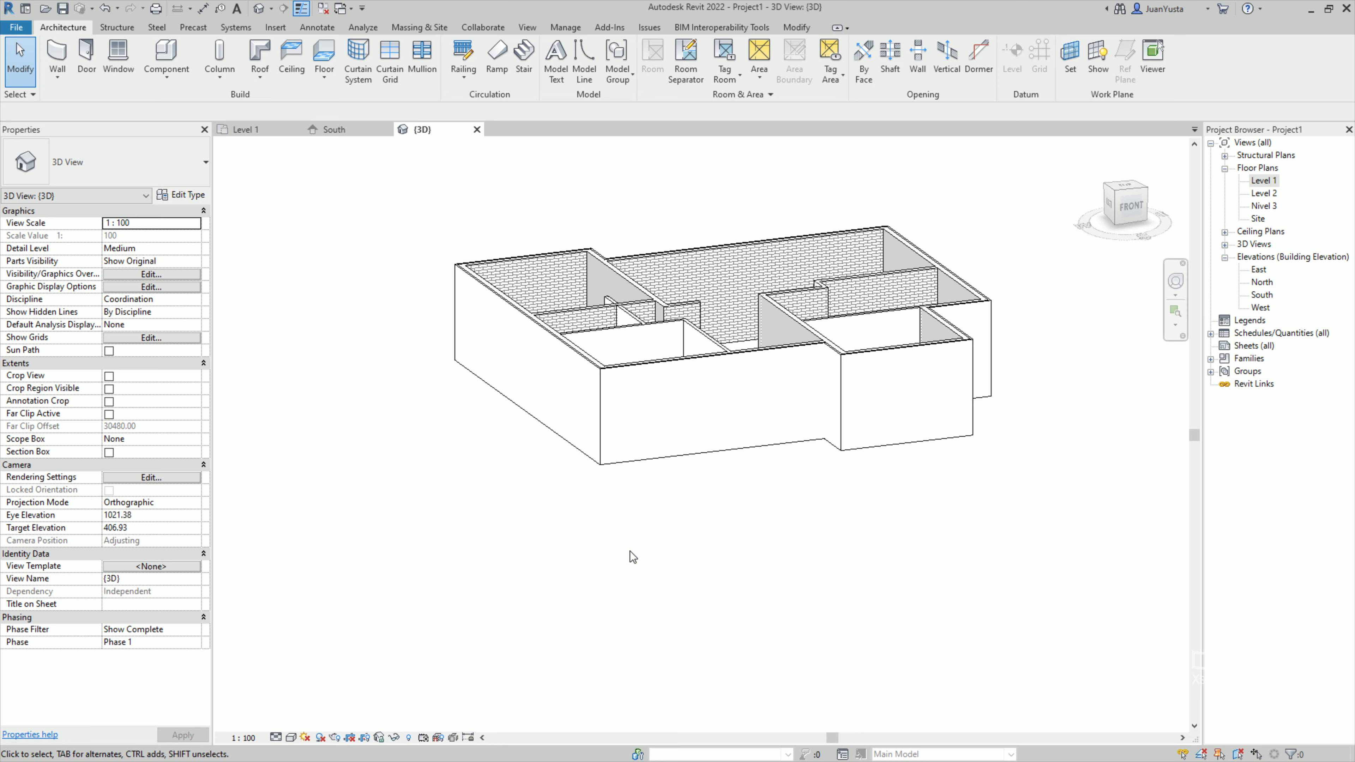
{"action": "left_click", "coordinate": [256, 131]}
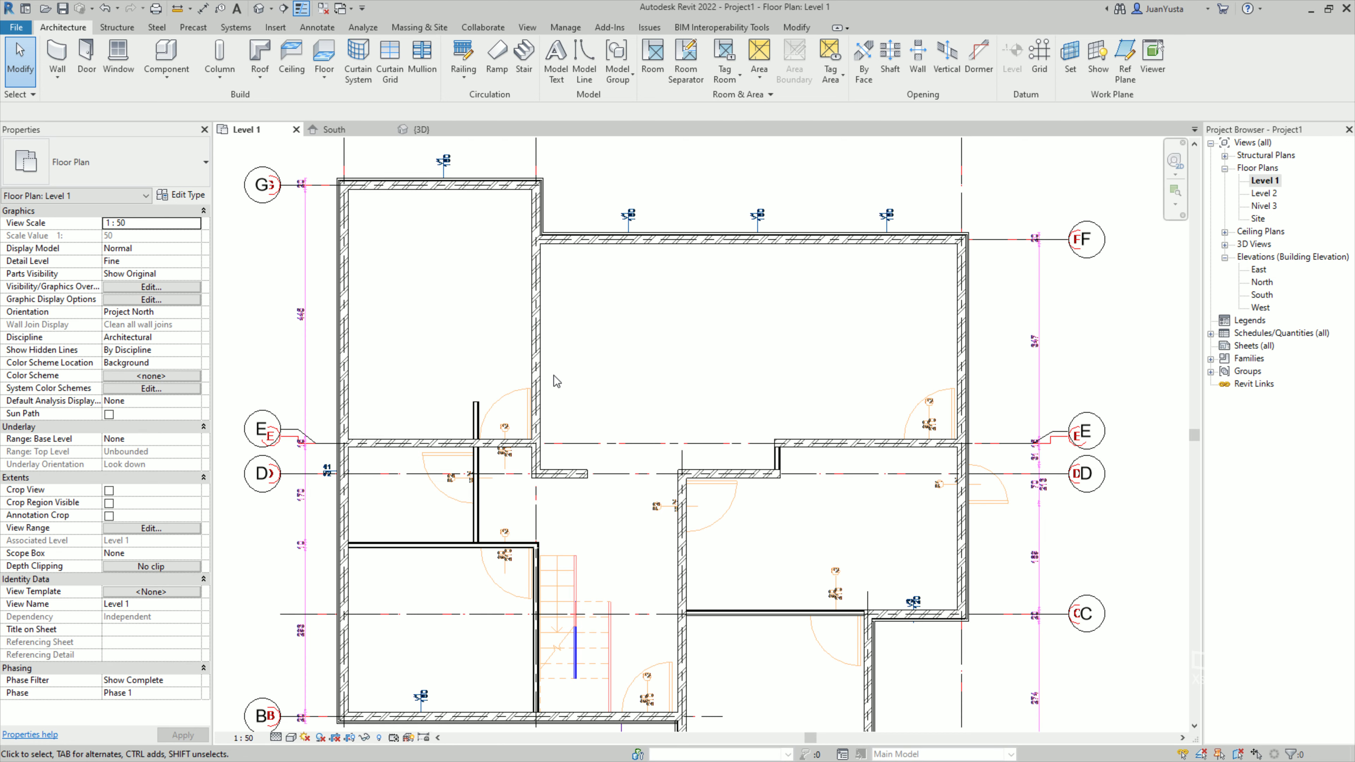
{"action": "scroll", "coordinate": [557, 373], "scroll_direction": "down", "scroll_amount": 1}
{"action": "middle_click_drag", "start_coordinate": [555, 377], "coordinate": [589, 374]}
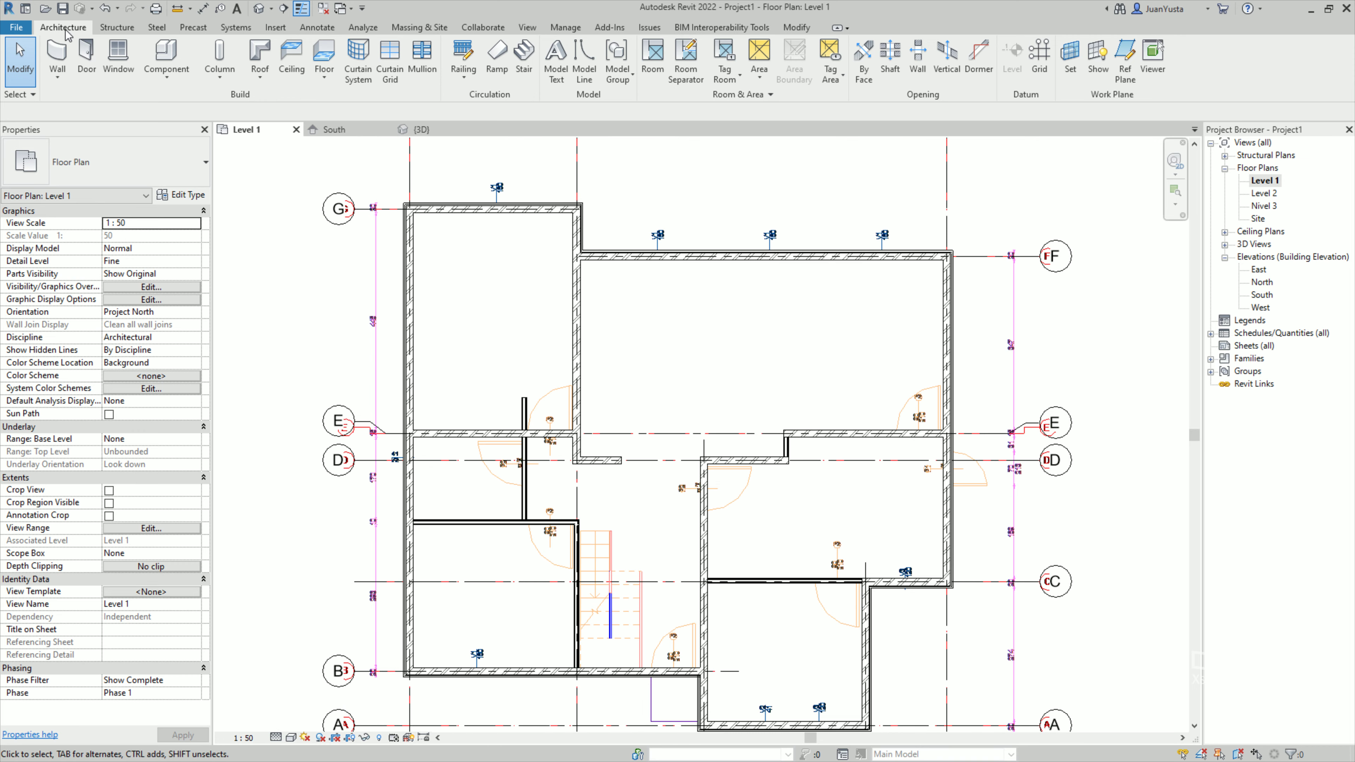
{"action": "left_click", "coordinate": [329, 61]}
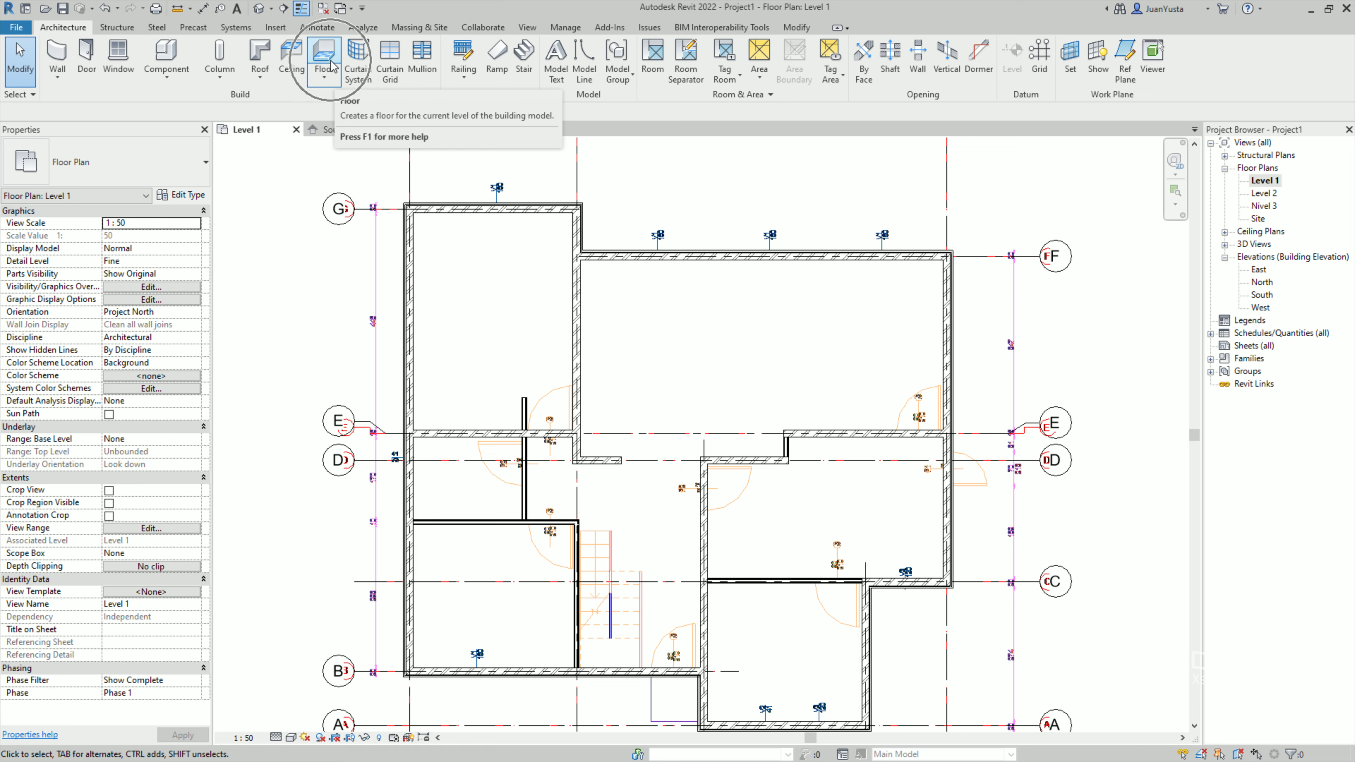
{"action": "left_click", "coordinate": [325, 58]}
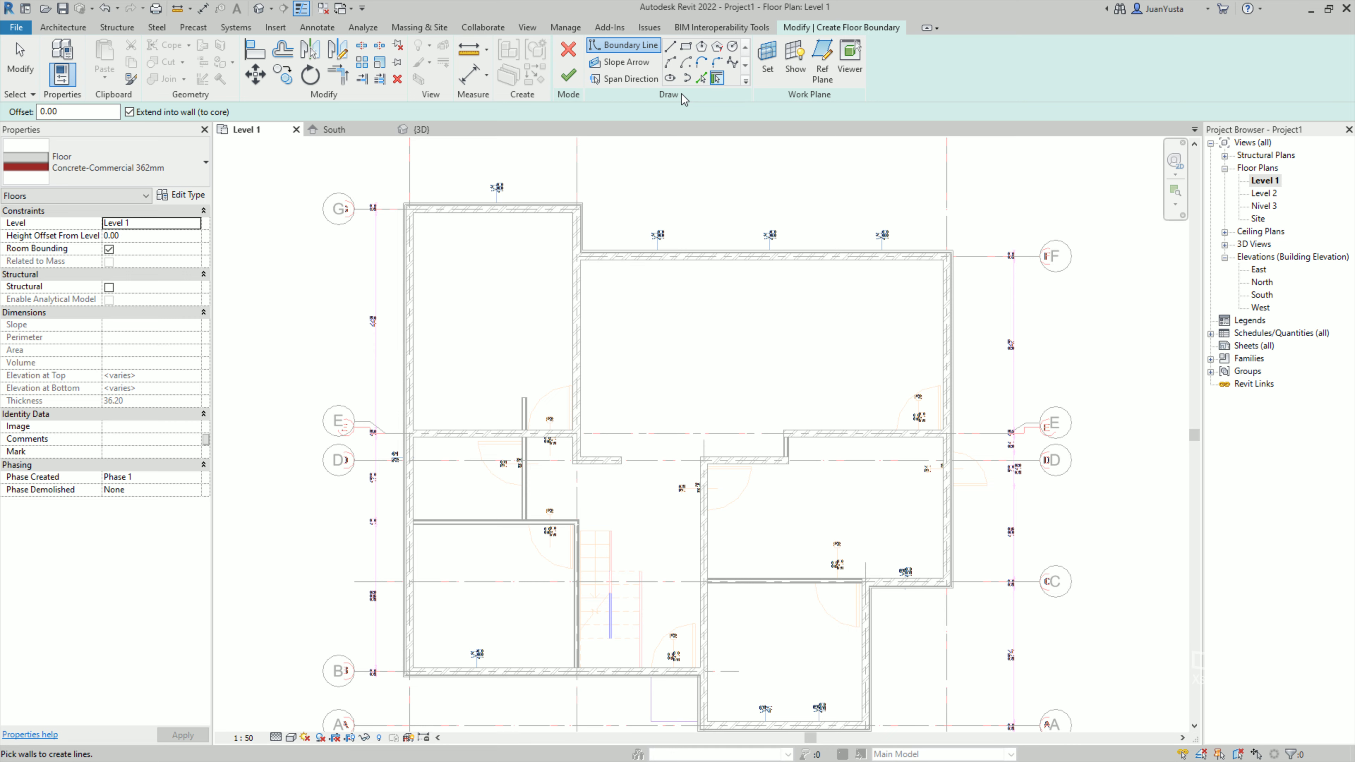
{"action": "left_click", "coordinate": [677, 107]}
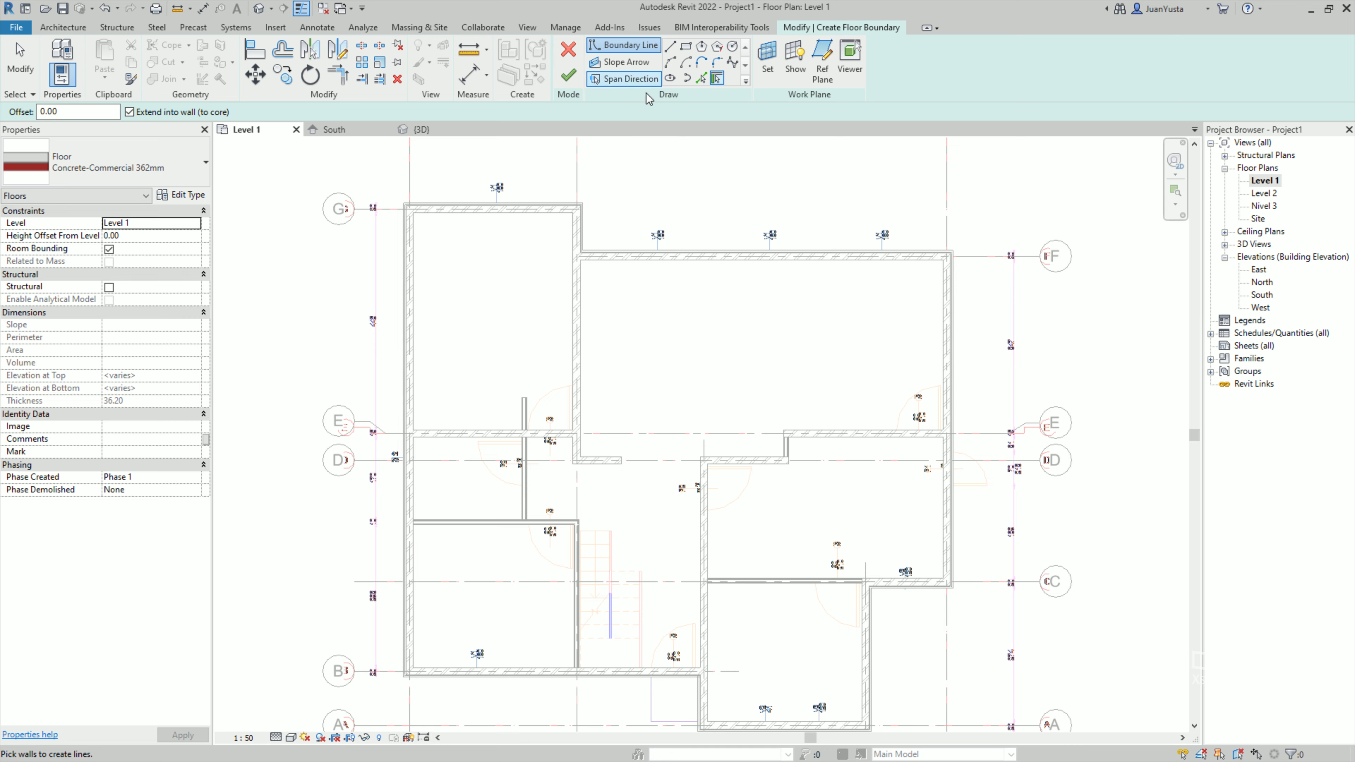
{"action": "left_click", "coordinate": [569, 99]}
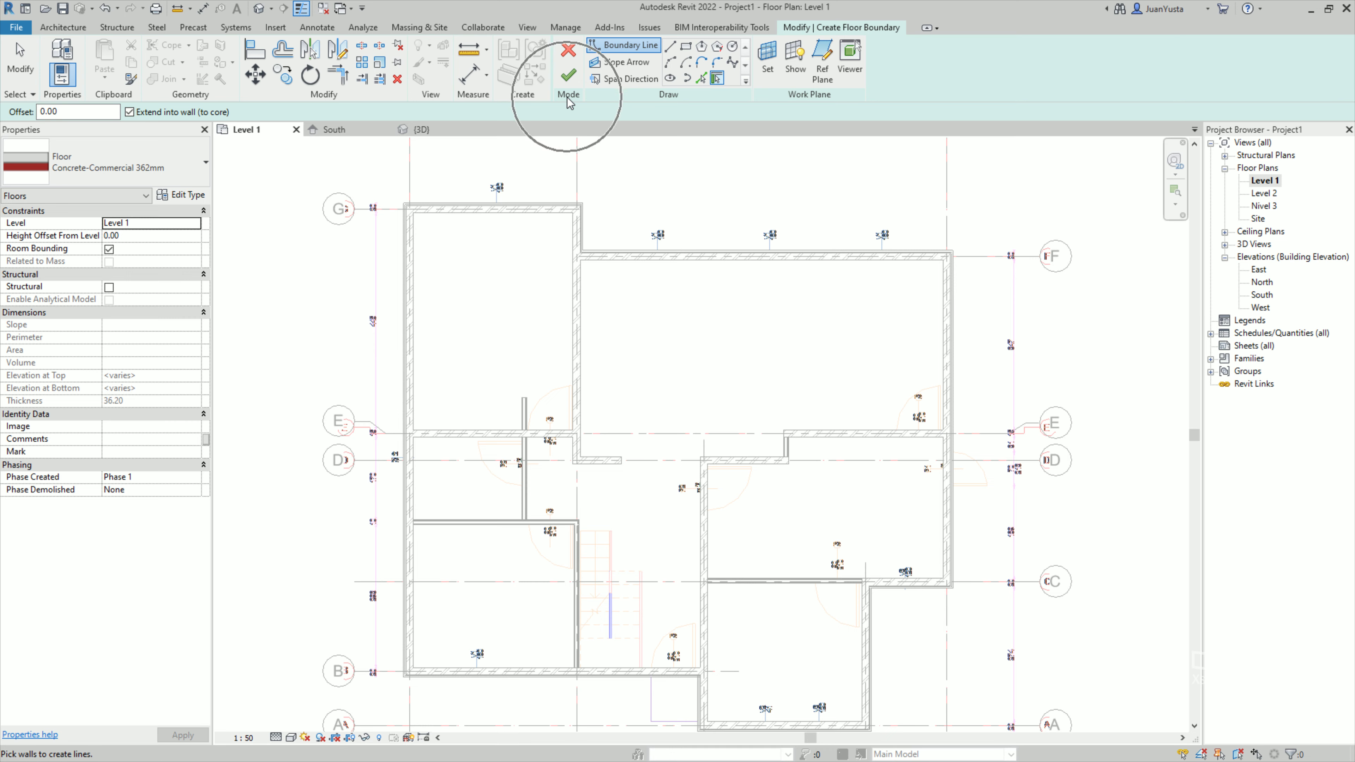
{"action": "left_click", "coordinate": [567, 98]}
{"action": "left_click", "coordinate": [569, 100]}
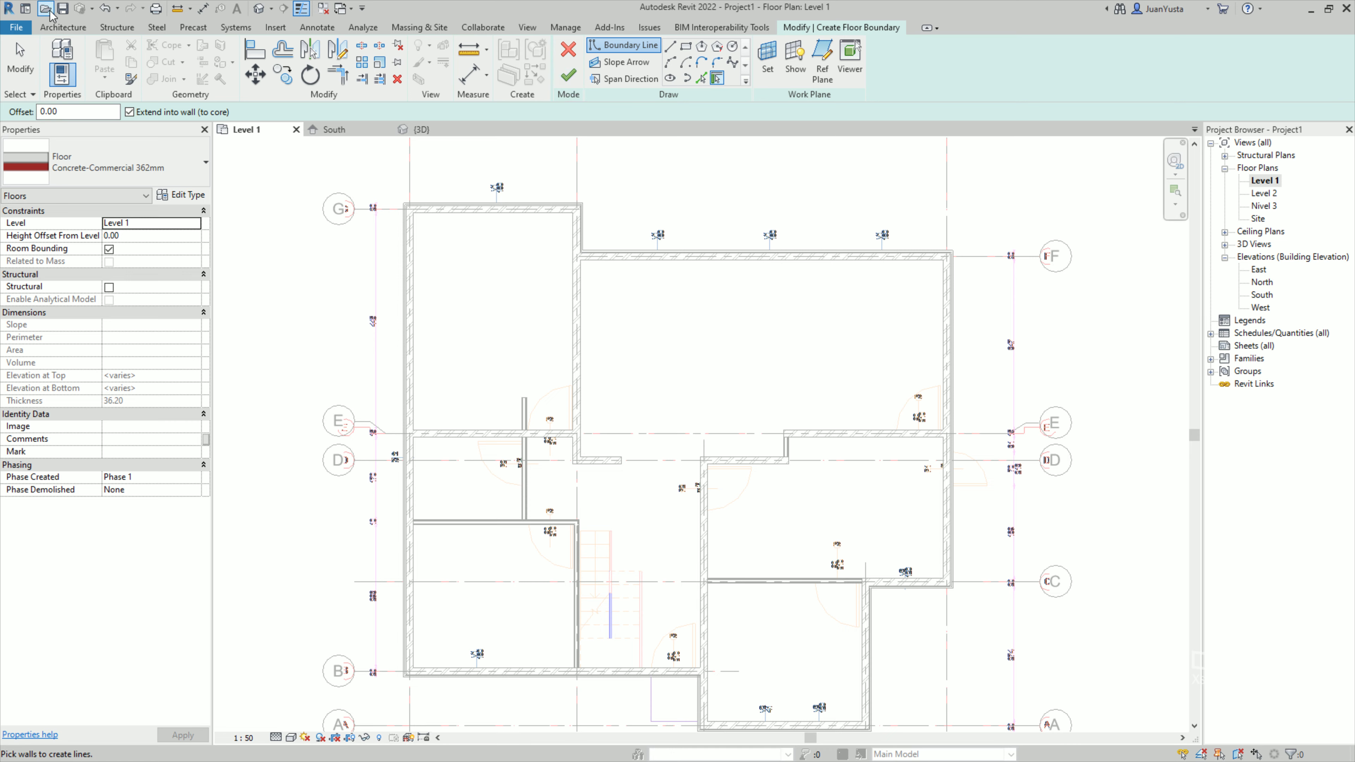
{"action": "left_click", "coordinate": [74, 29]}
{"action": "left_click", "coordinate": [111, 29]}
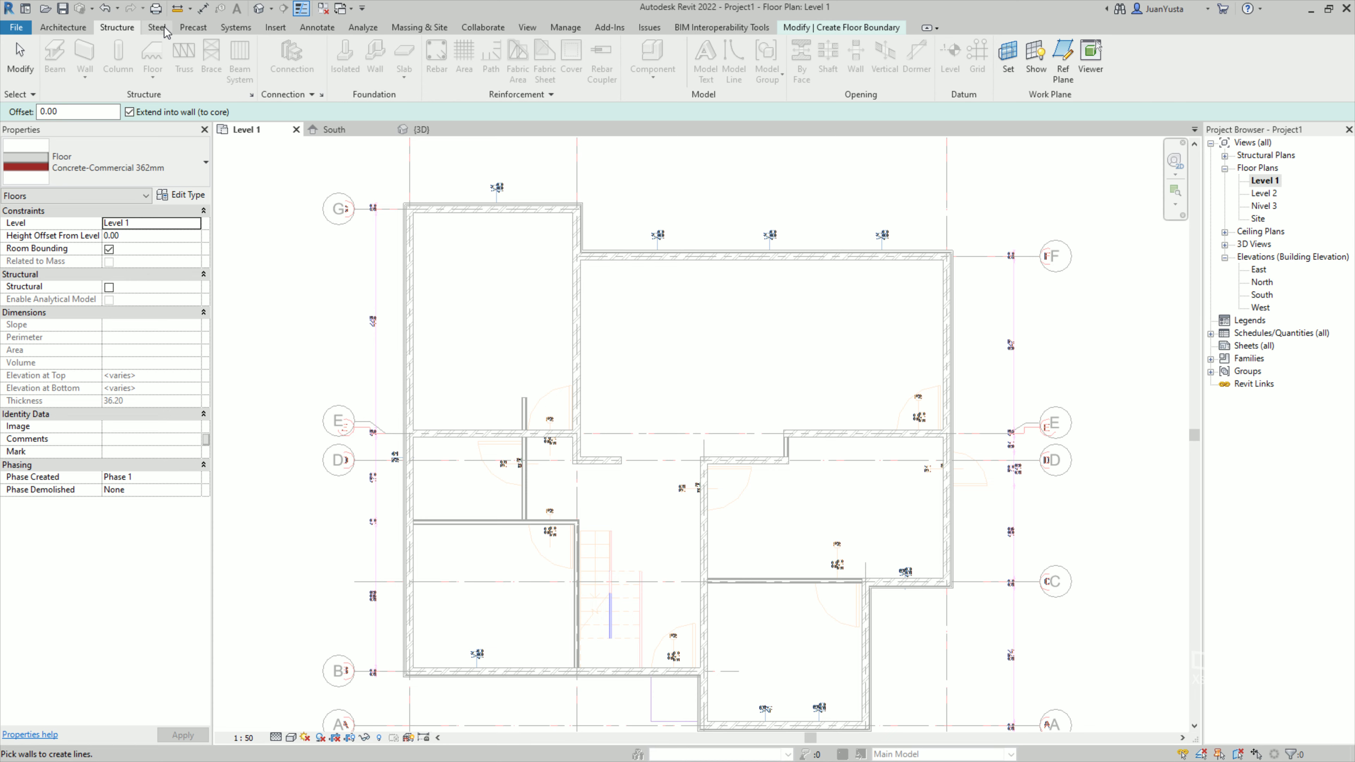
{"action": "left_click", "coordinate": [157, 27]}
{"action": "left_click", "coordinate": [63, 28]}
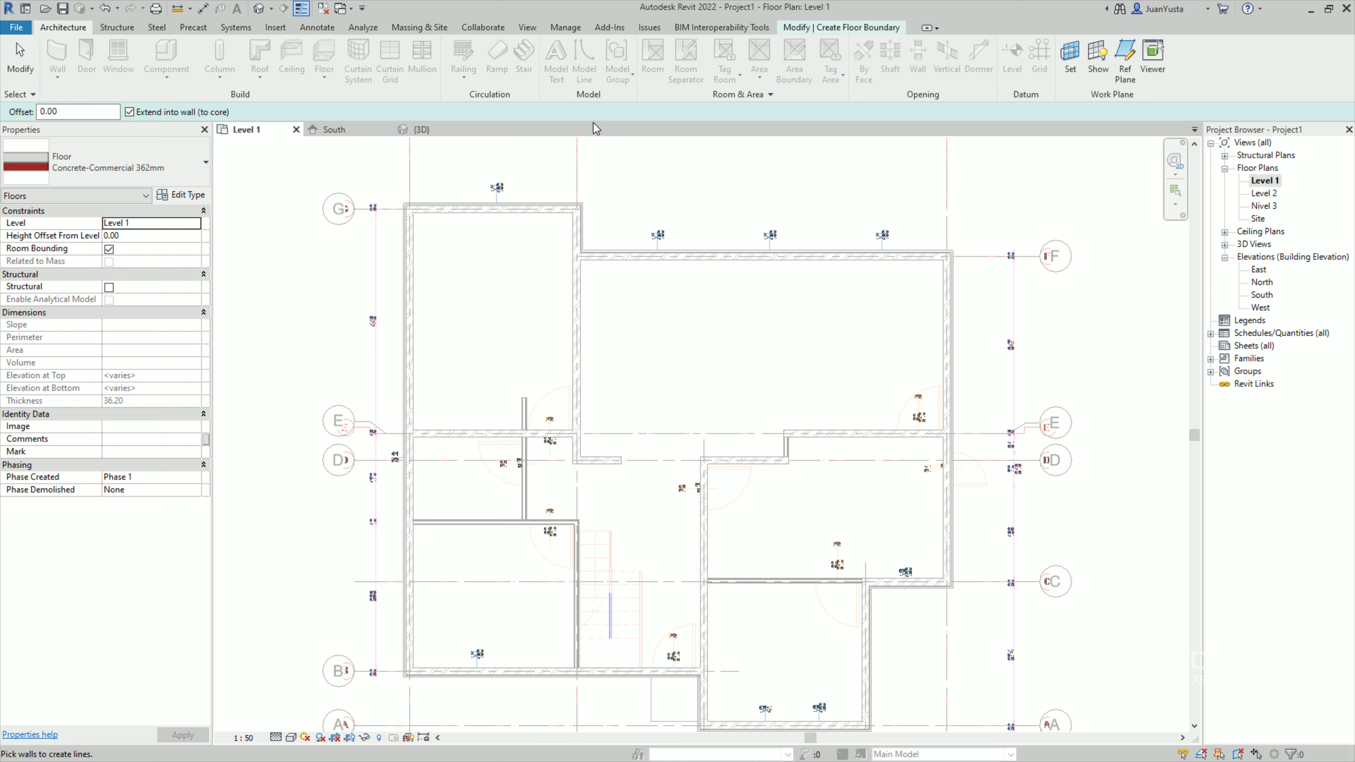
{"action": "left_click", "coordinate": [844, 31]}
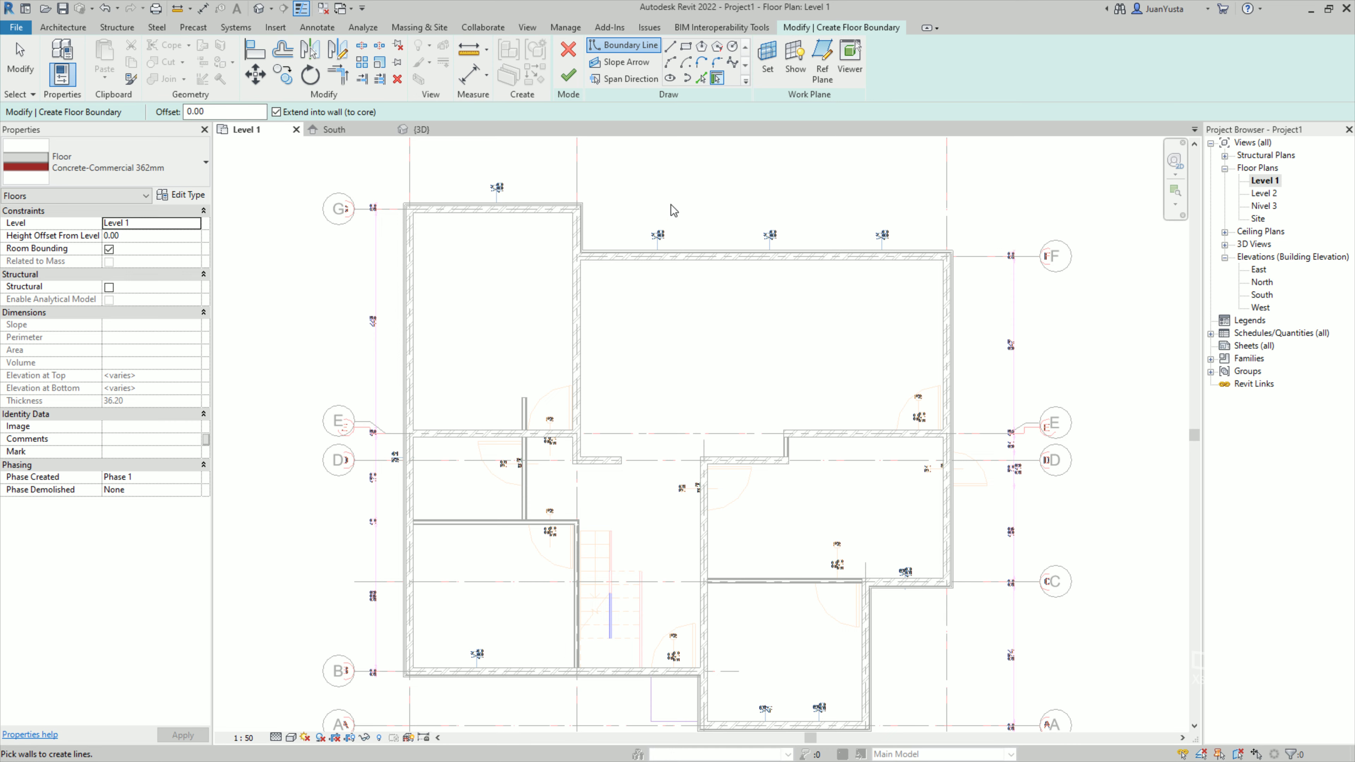
{"action": "left_click", "coordinate": [576, 60]}
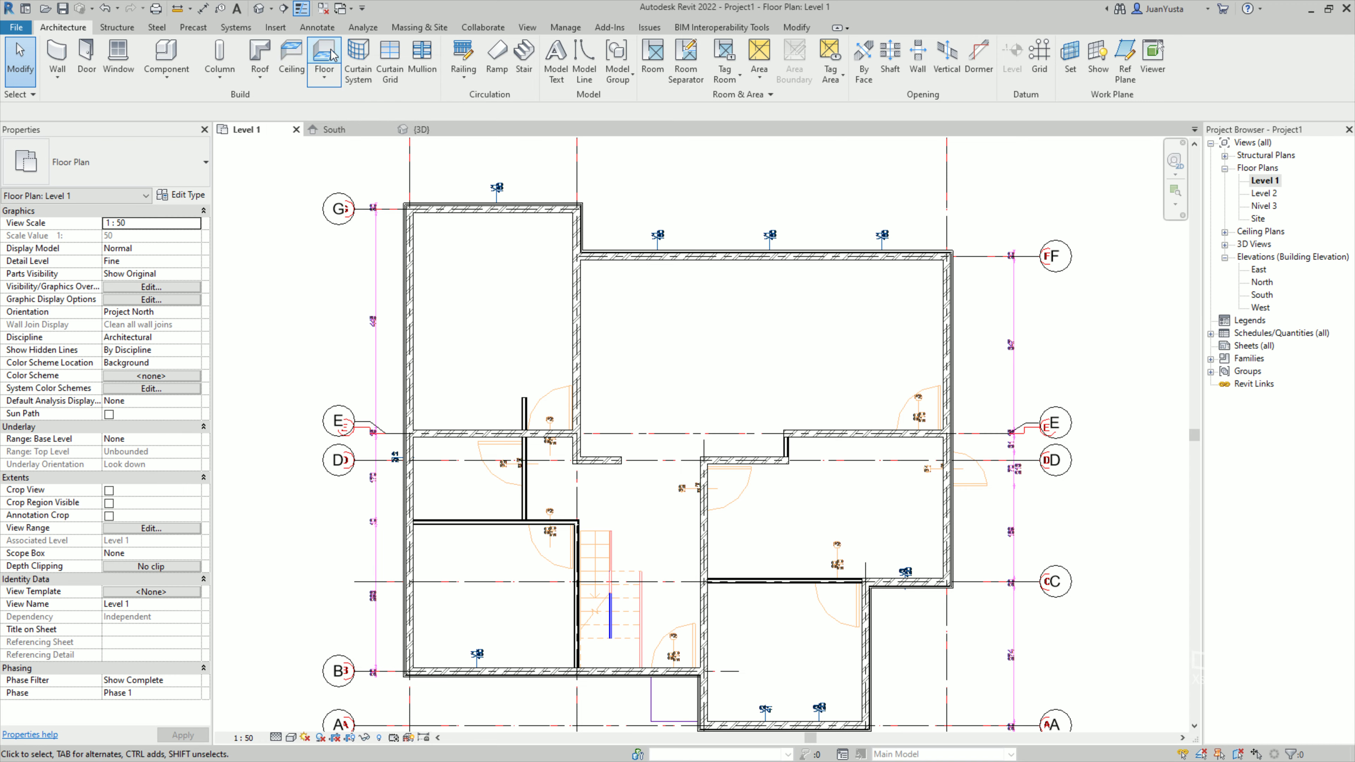
Start a Level 1 floor, settle on Generic 300mm over Concrete-Commercial 362mm, and view its type properties.
{"action": "left_click", "coordinate": [324, 56]}
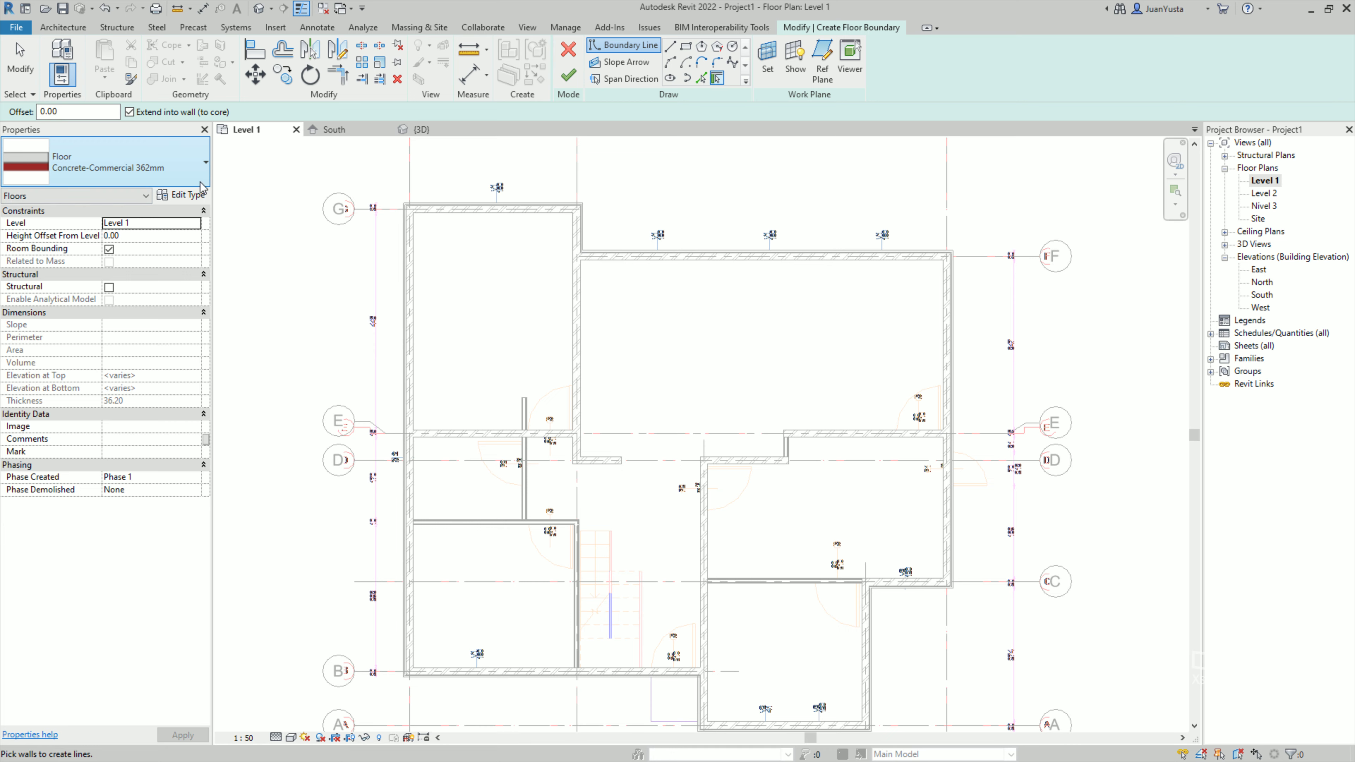
{"action": "left_click", "coordinate": [181, 166]}
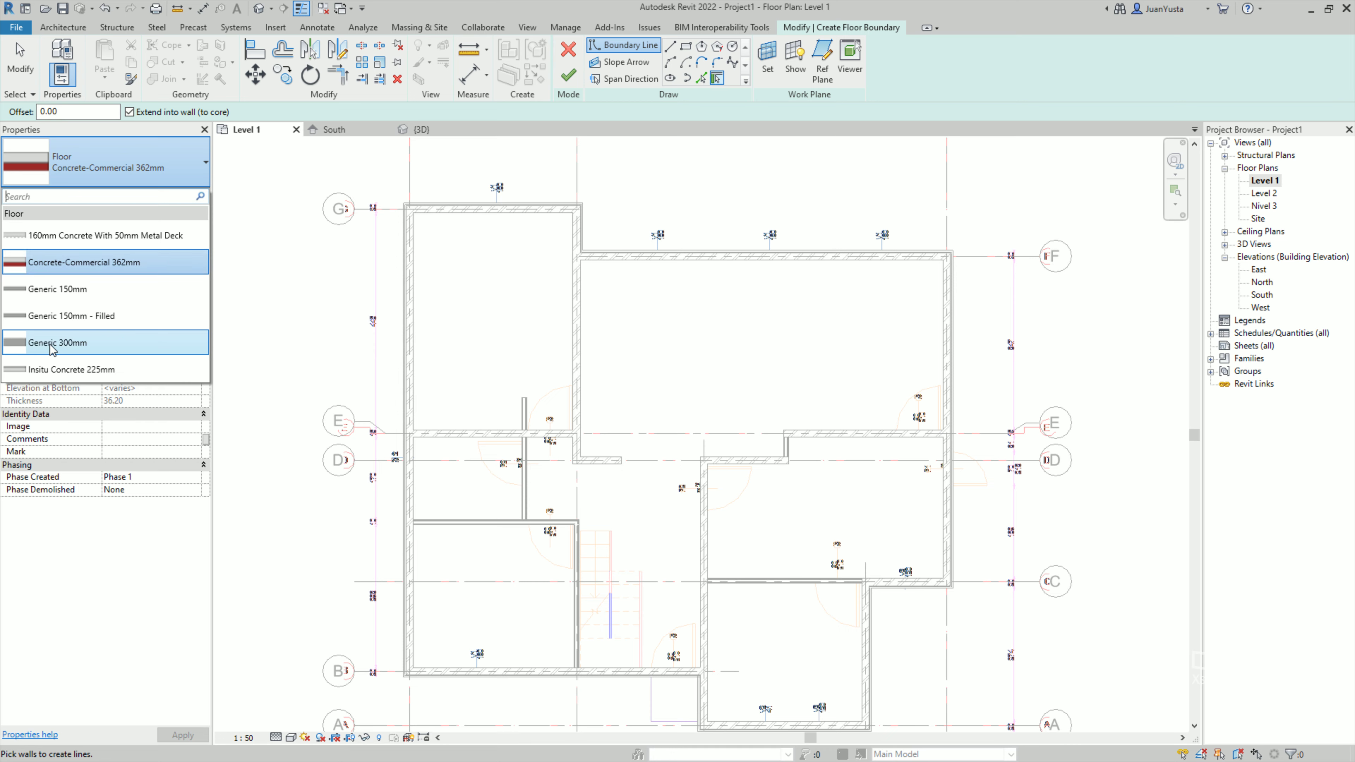
{"action": "left_click", "coordinate": [93, 351]}
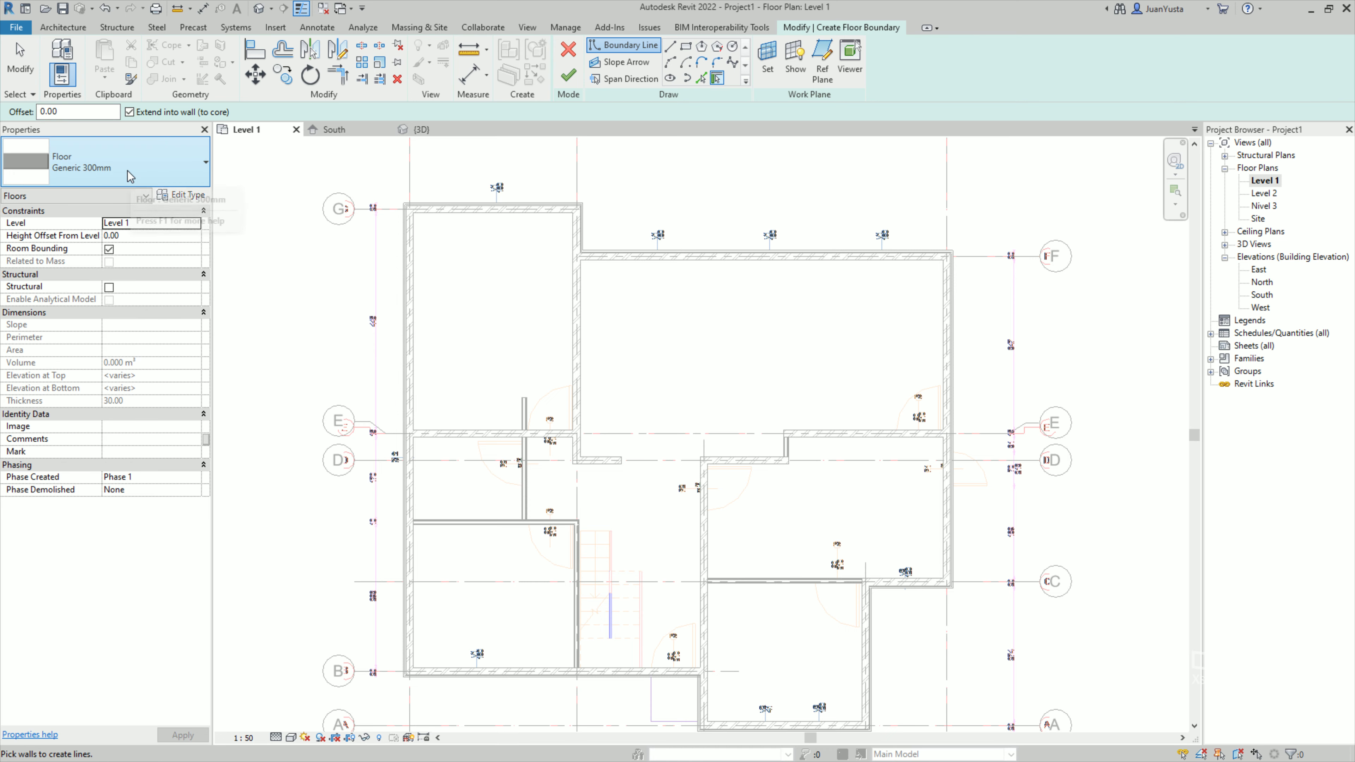
{"action": "left_click", "coordinate": [128, 172]}
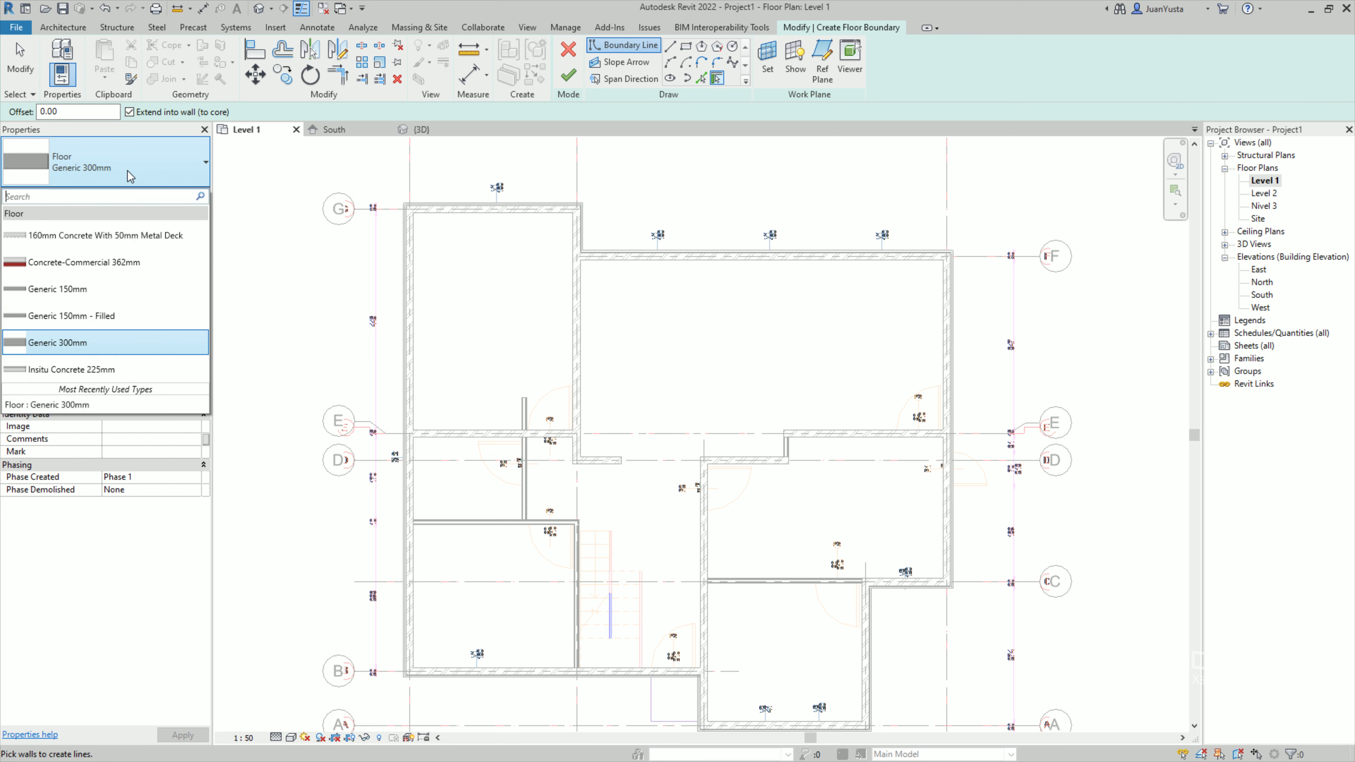
{"action": "left_click", "coordinate": [78, 266]}
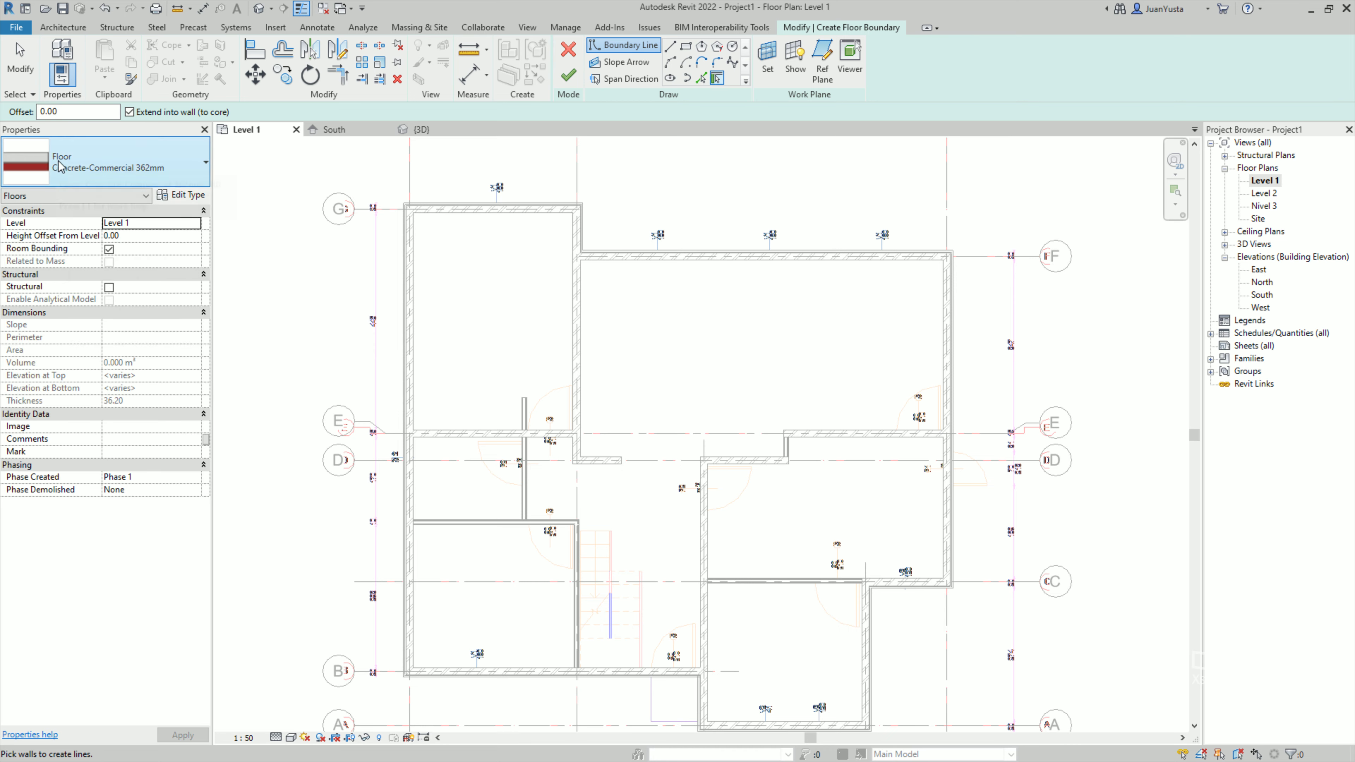
{"action": "left_click", "coordinate": [27, 173]}
{"action": "left_click", "coordinate": [81, 310]}
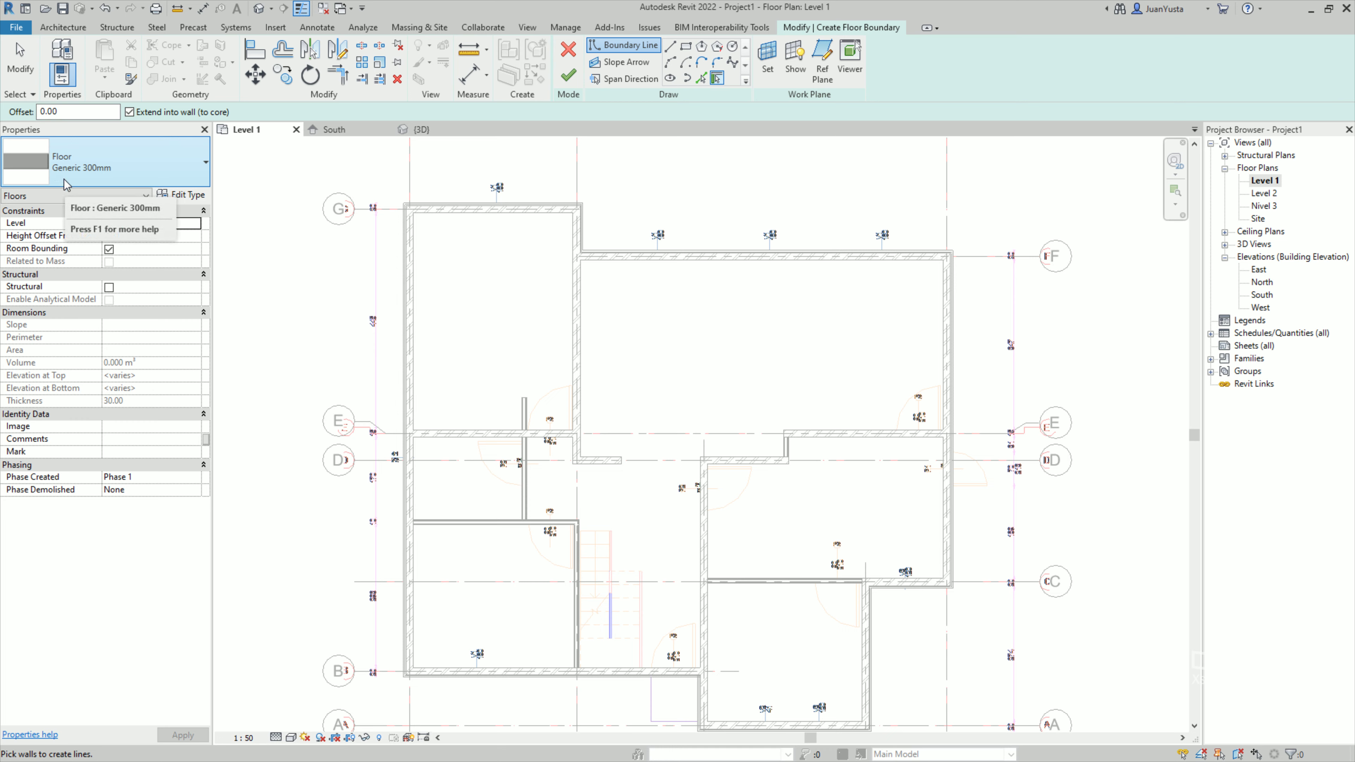
{"action": "left_click", "coordinate": [81, 176]}
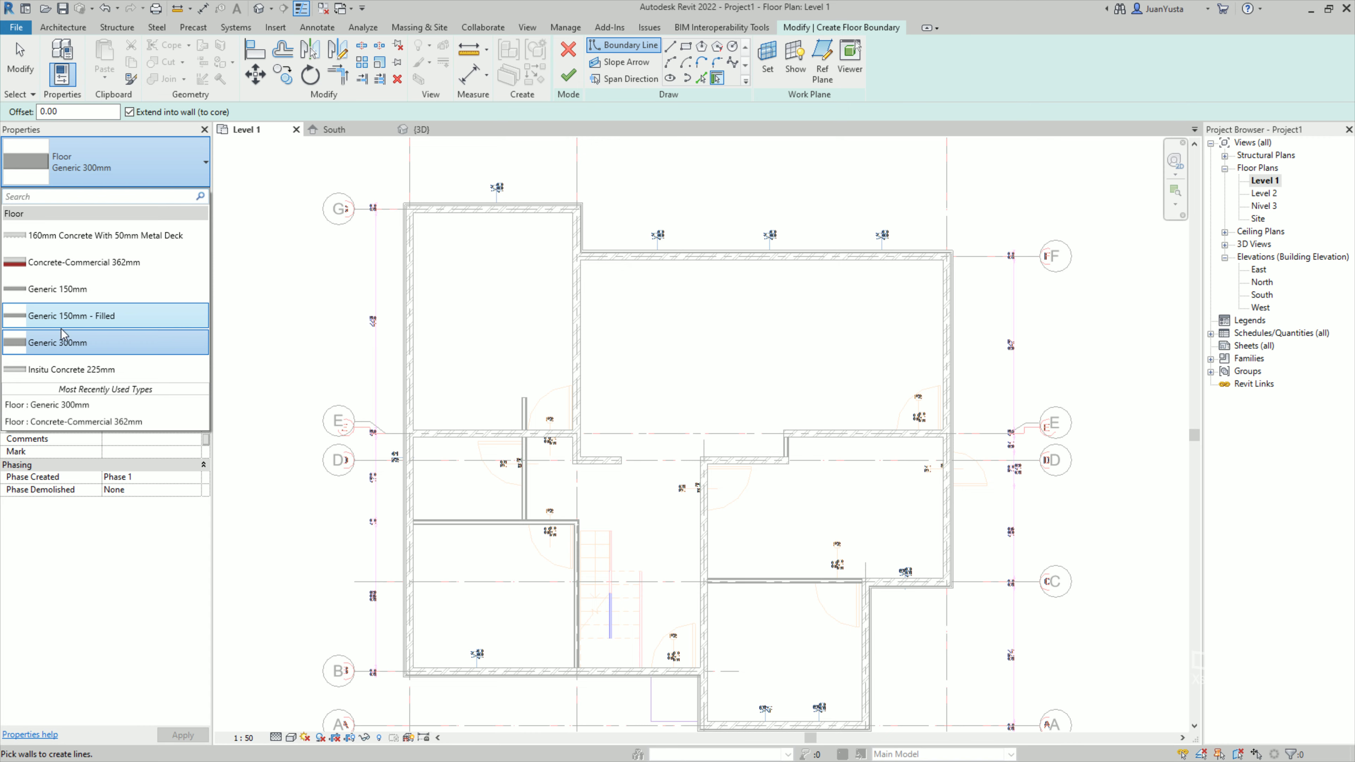
{"action": "left_click", "coordinate": [93, 344]}
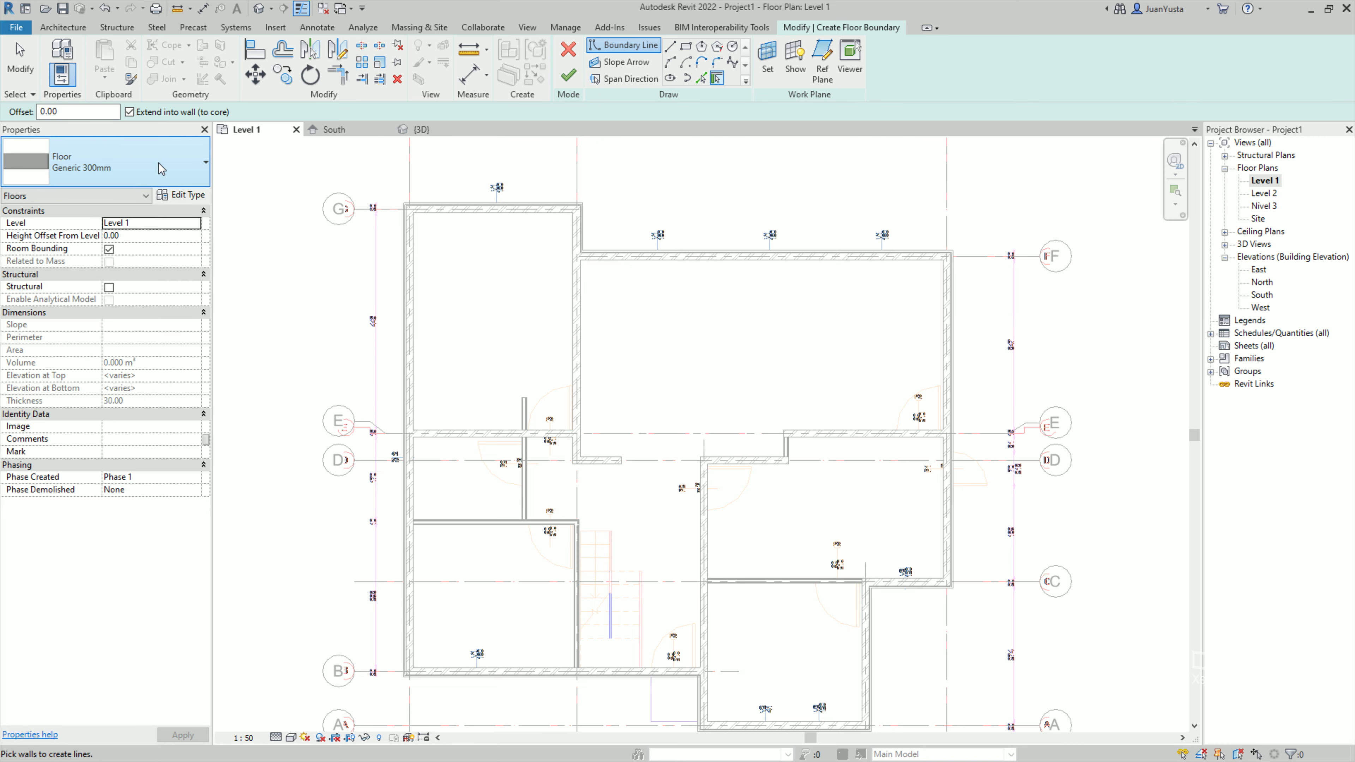
{"action": "left_click", "coordinate": [180, 201]}
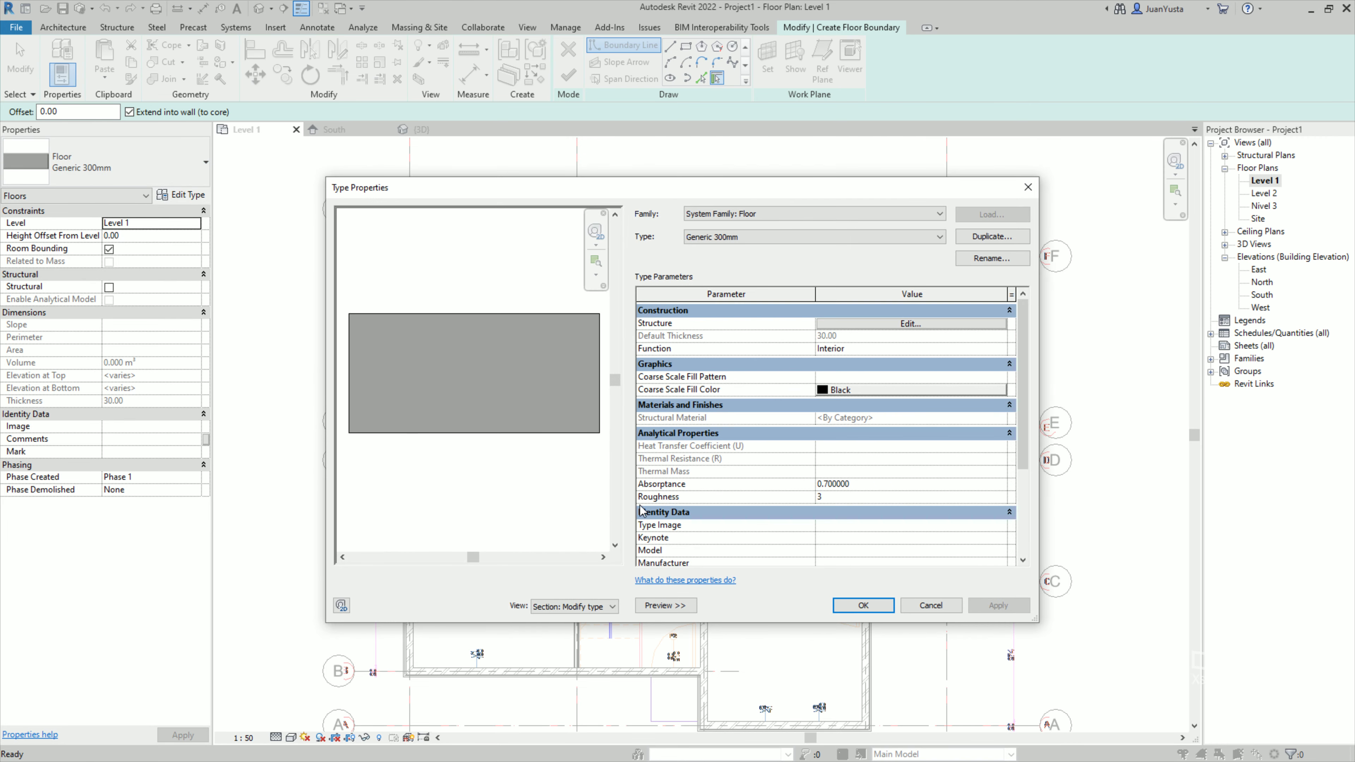
Duplicate the floor type as 'Radier H.A e=18cm' and bring up its Structure layers.
{"action": "left_click", "coordinate": [992, 237]}
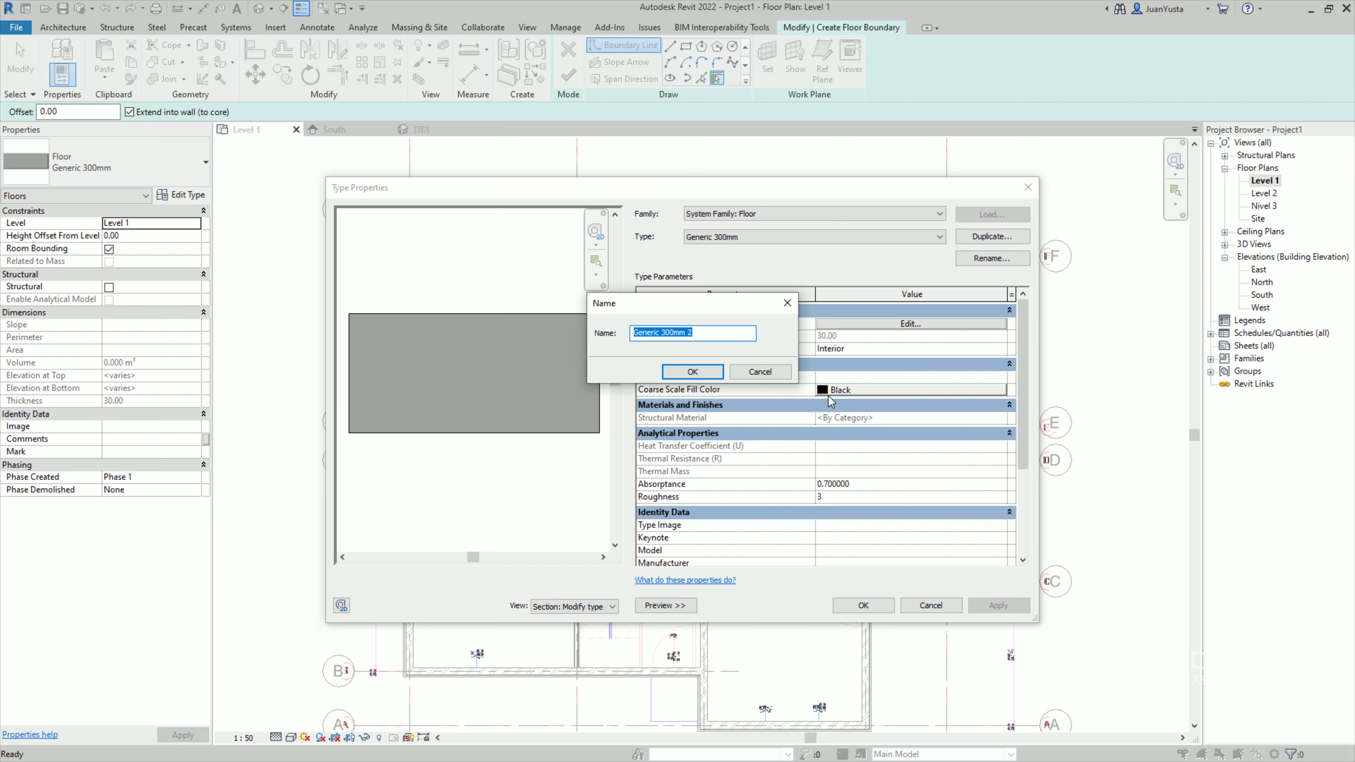
{"action": "type", "text": "Radier H.A e=18cm"}
{"action": "left_click", "coordinate": [695, 368]}
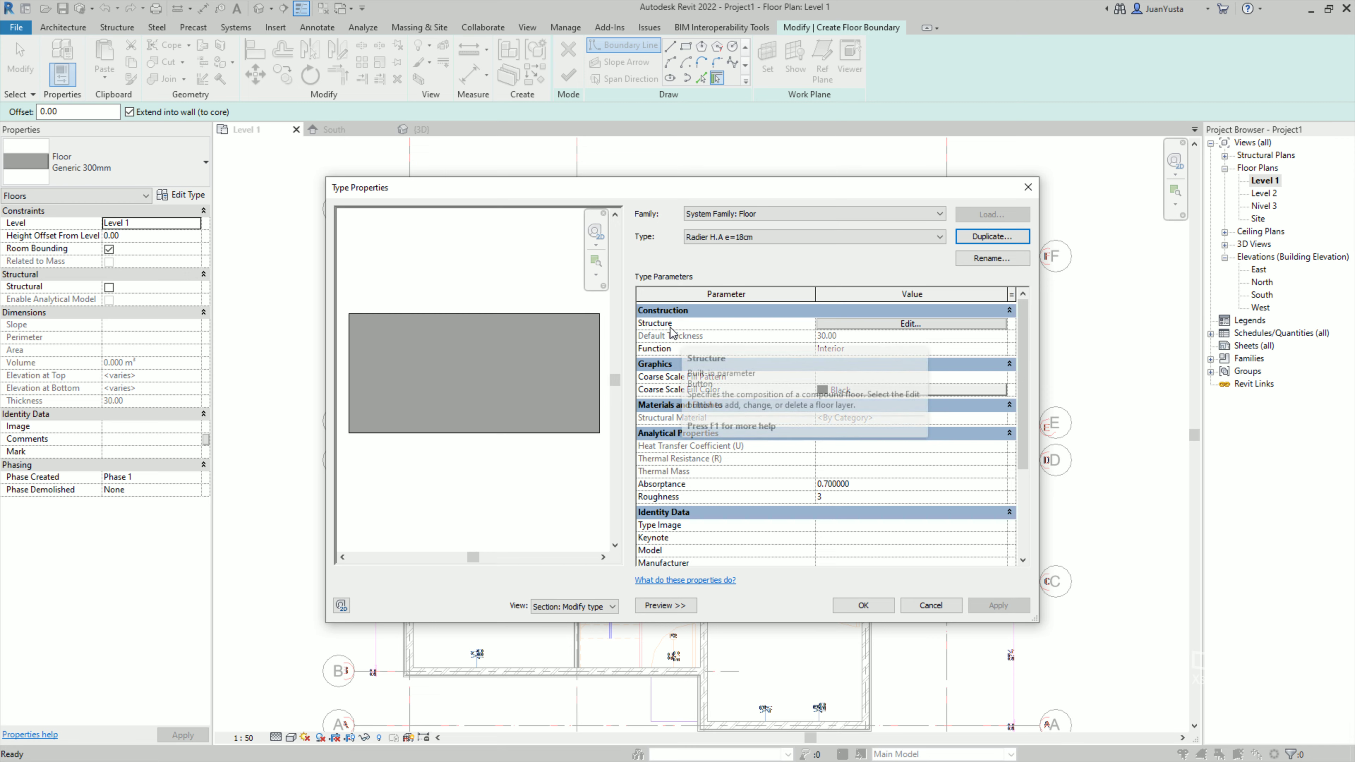
{"action": "left_click", "coordinate": [909, 326]}
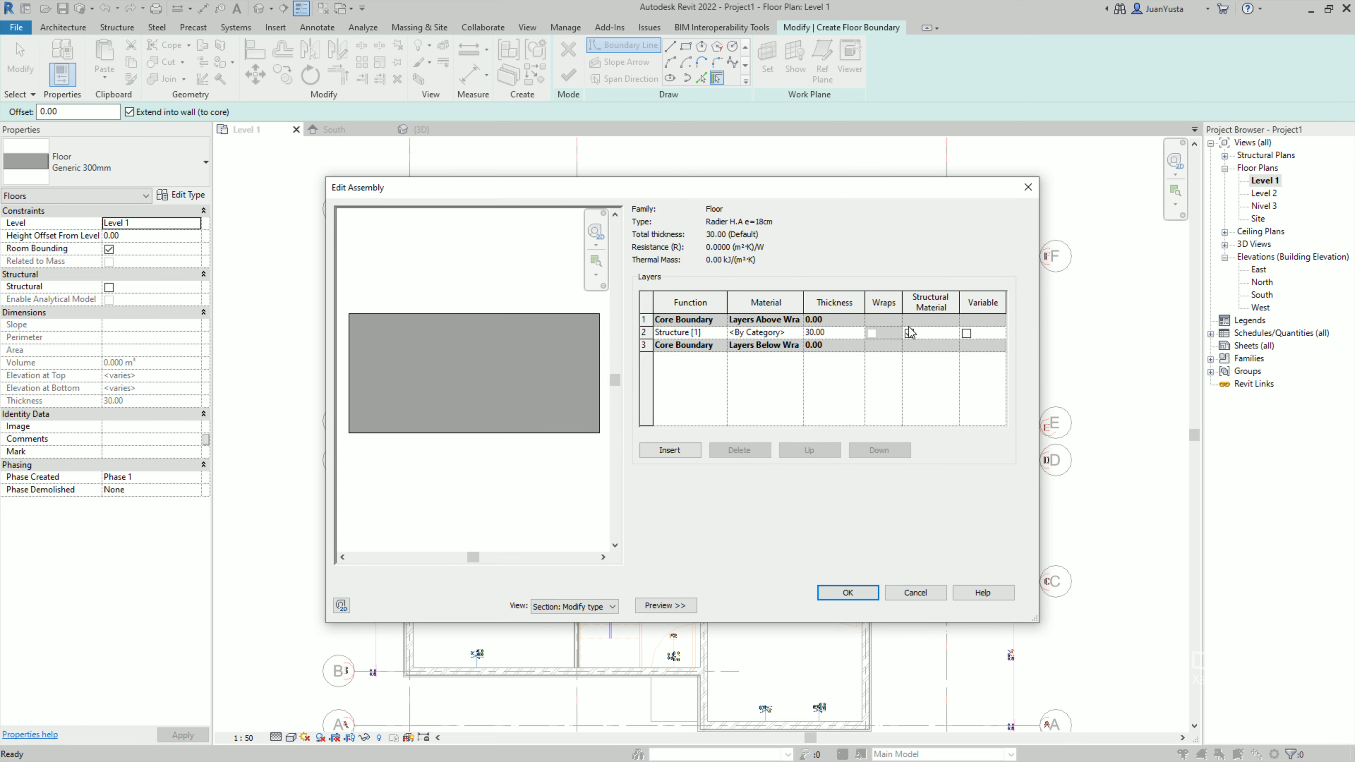
Make the structure layer 18 thick in Concrete, Cast In Situ and accept the assembly.
{"action": "left_click", "coordinate": [644, 332]}
{"action": "left_click", "coordinate": [839, 332]}
{"action": "key", "text": "BackSpace"}
{"action": "left_click", "coordinate": [794, 333]}
{"action": "left_click", "coordinate": [797, 332]}
{"action": "type", "text": "concrete"}
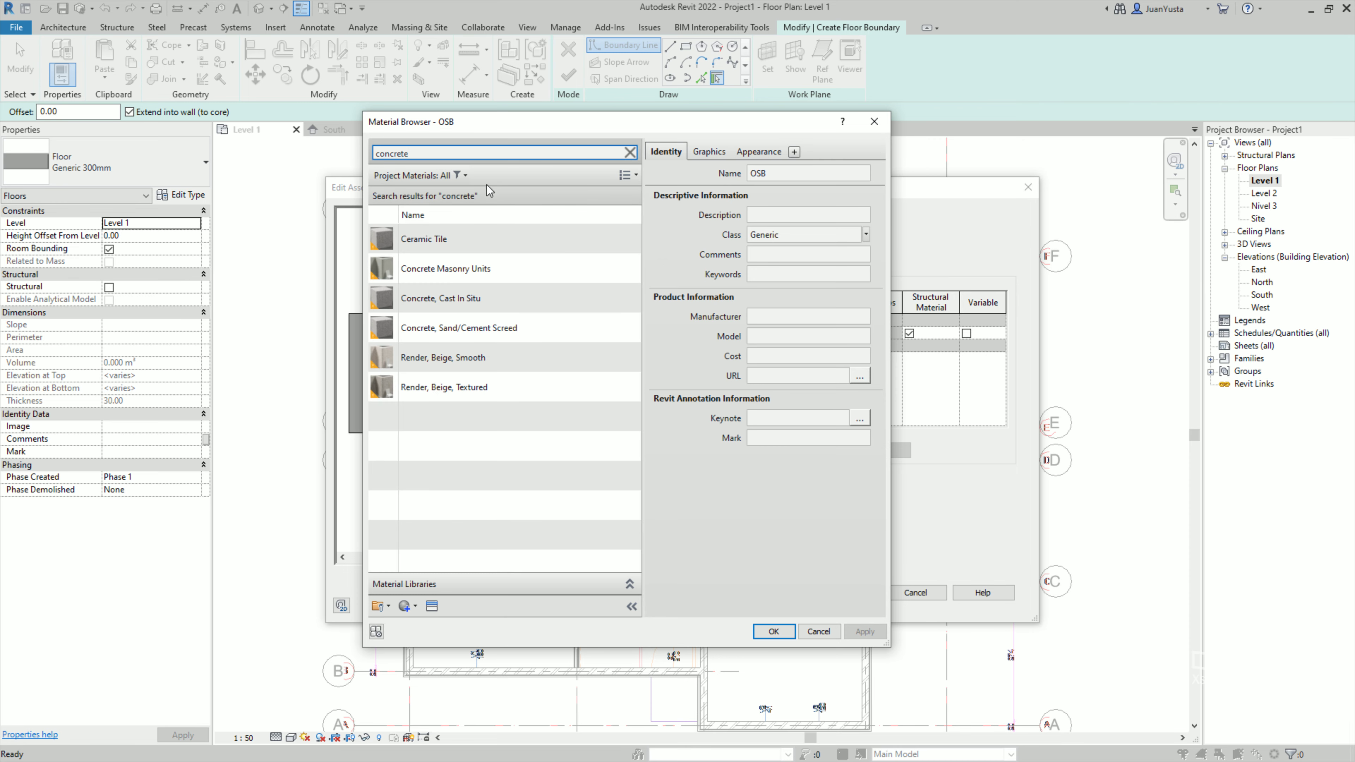
{"action": "left_click", "coordinate": [439, 302]}
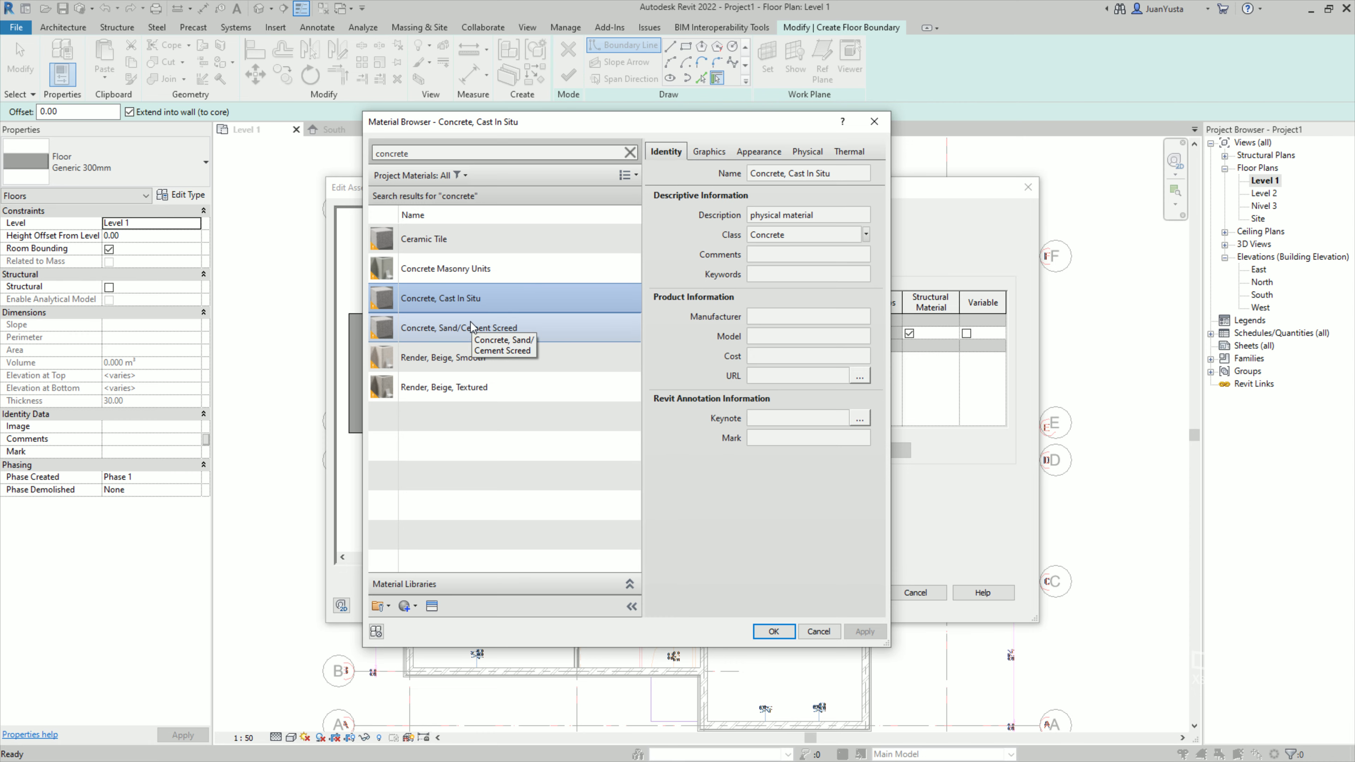
{"action": "double_click", "coordinate": [444, 303]}
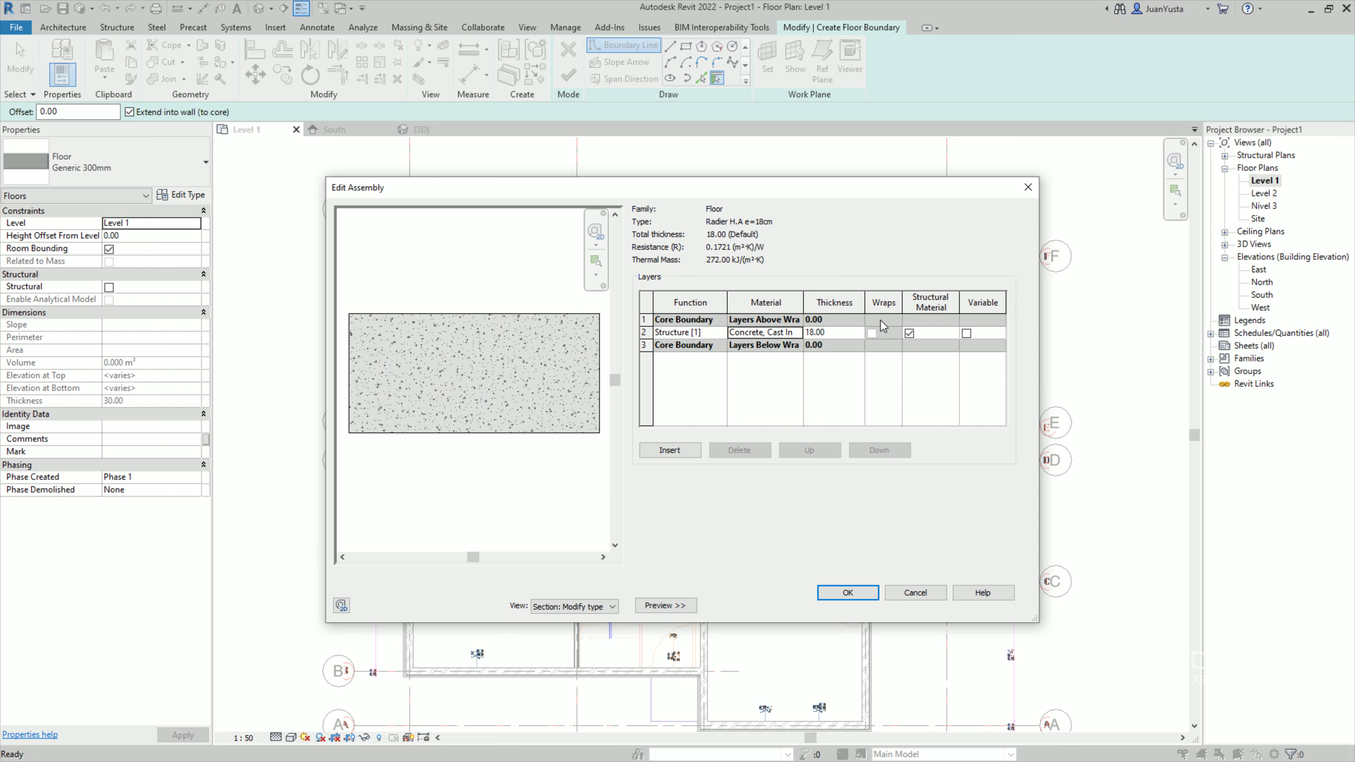
{"action": "left_click", "coordinate": [849, 593]}
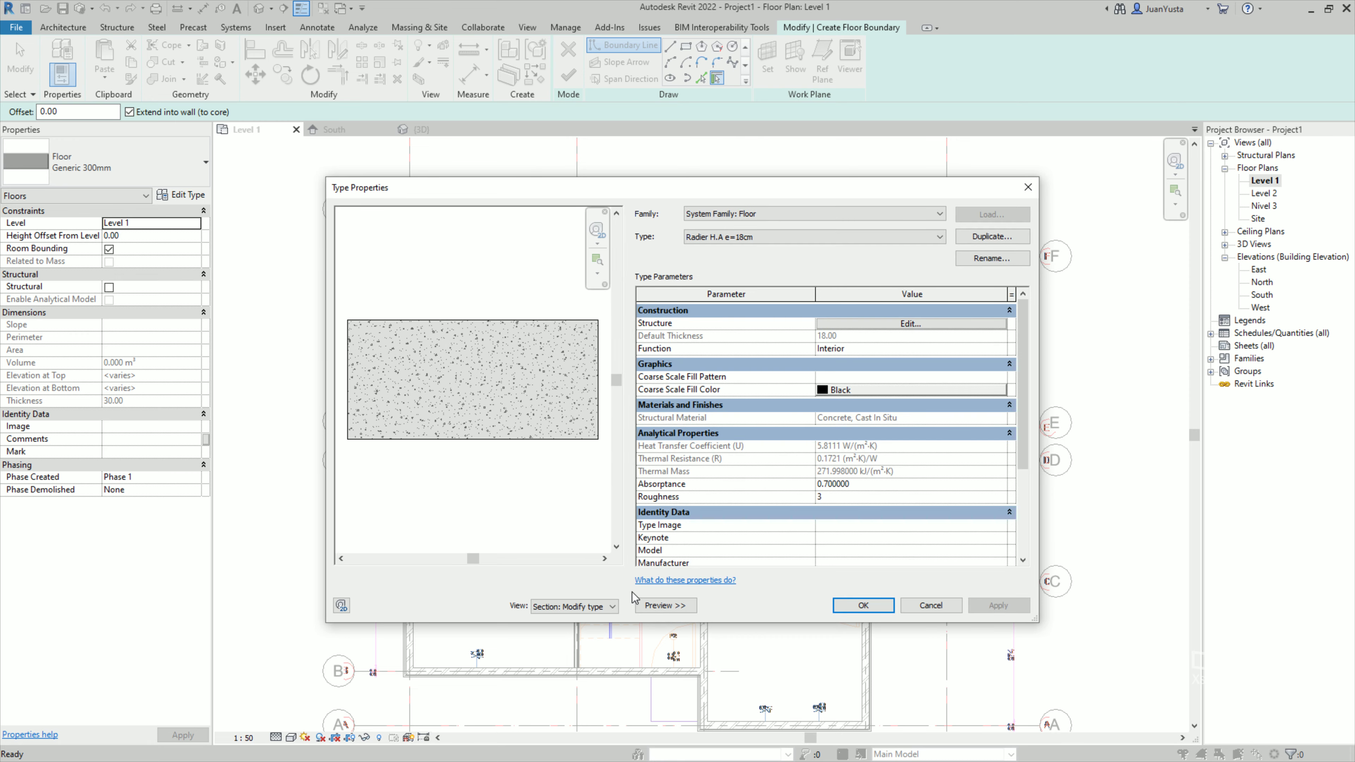
Apply the floor type and trace the first boundary lines from the top-left wall corner.
{"action": "left_click", "coordinate": [855, 607]}
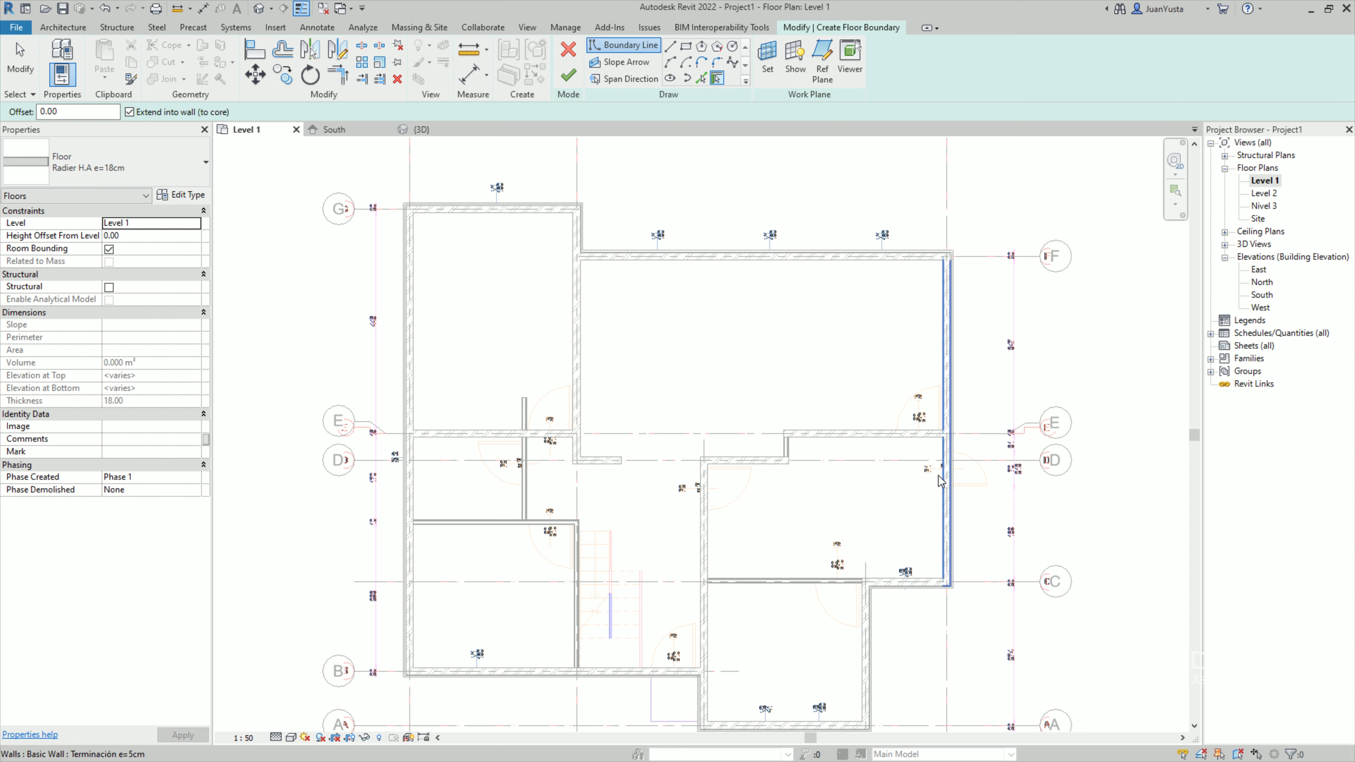
{"action": "left_click", "coordinate": [670, 52]}
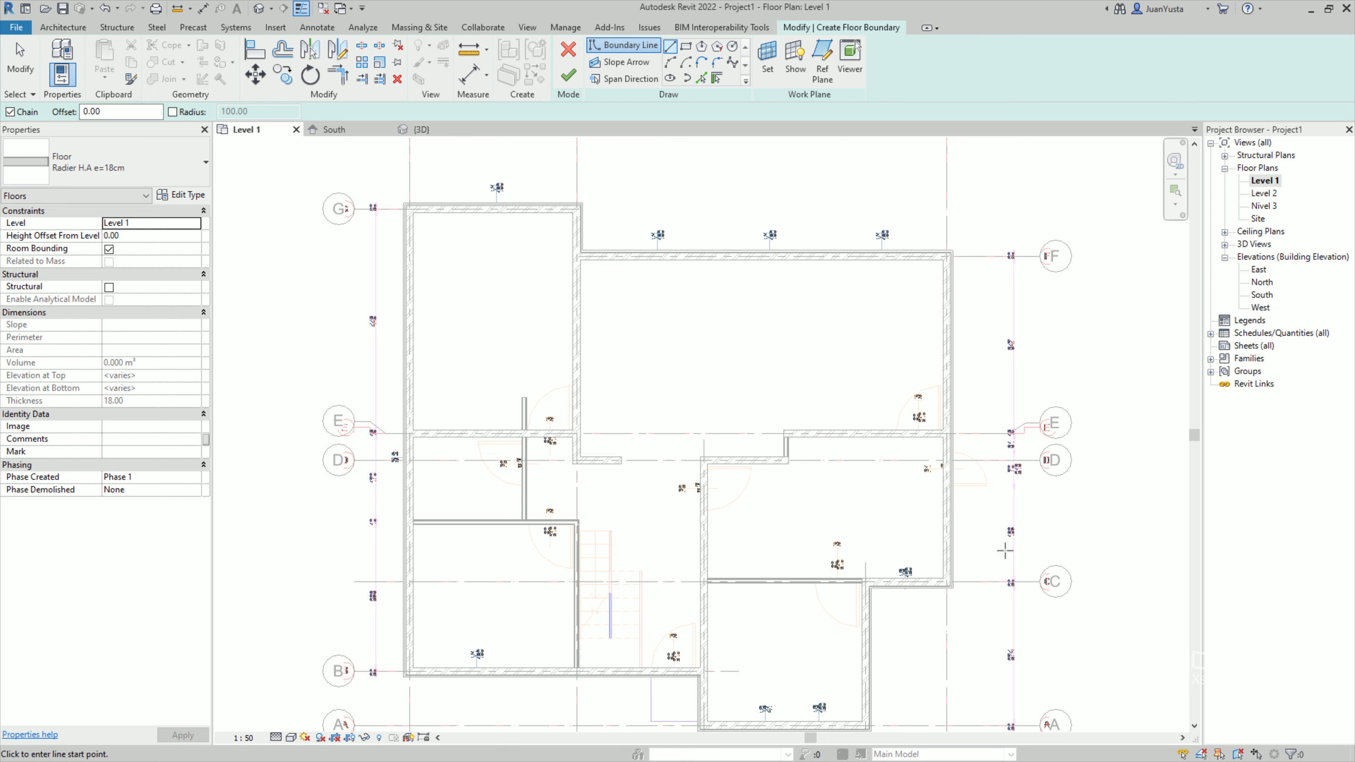
{"action": "middle_click_drag", "start_coordinate": [755, 575], "coordinate": [776, 482]}
{"action": "scroll", "coordinate": [460, 251], "scroll_direction": "up", "scroll_amount": 2}
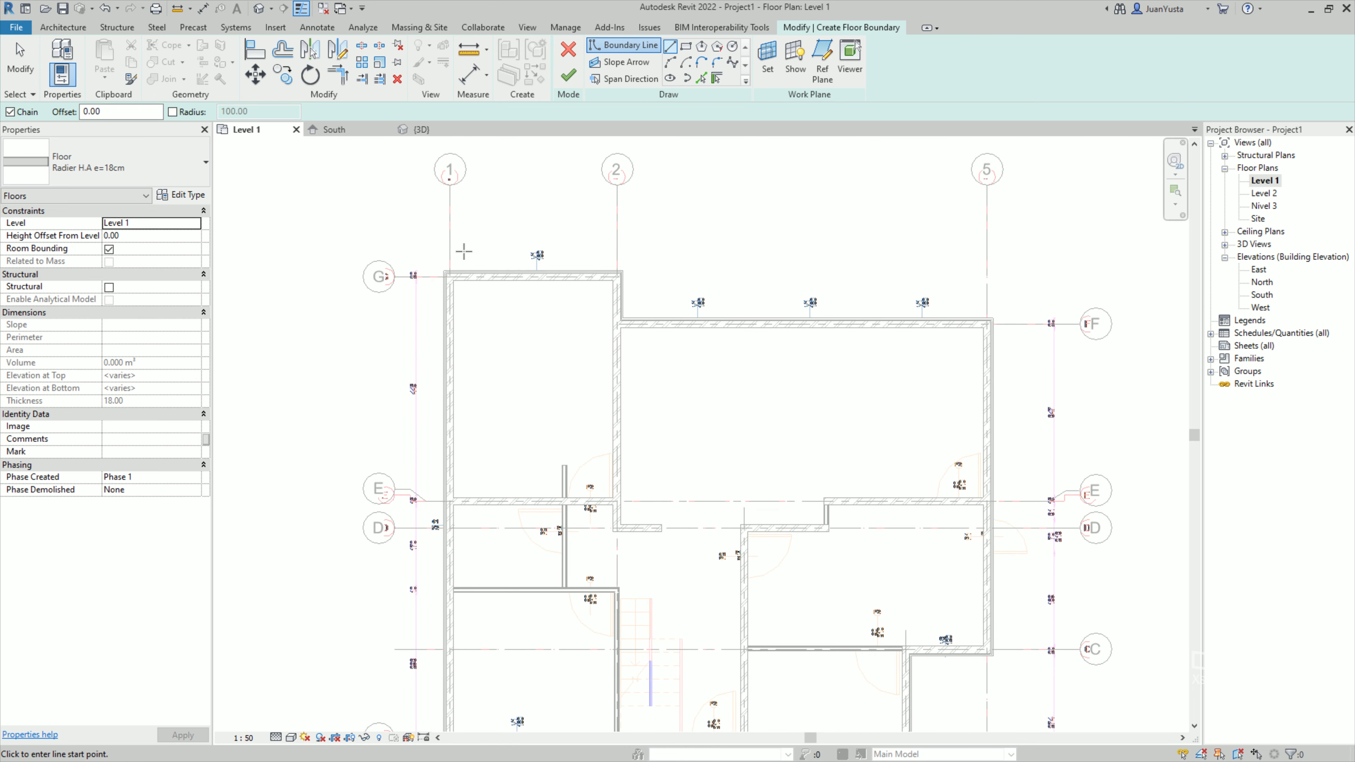
{"action": "scroll", "coordinate": [469, 309], "scroll_direction": "up", "scroll_amount": 3}
{"action": "scroll", "coordinate": [470, 327], "scroll_direction": "up", "scroll_amount": 2}
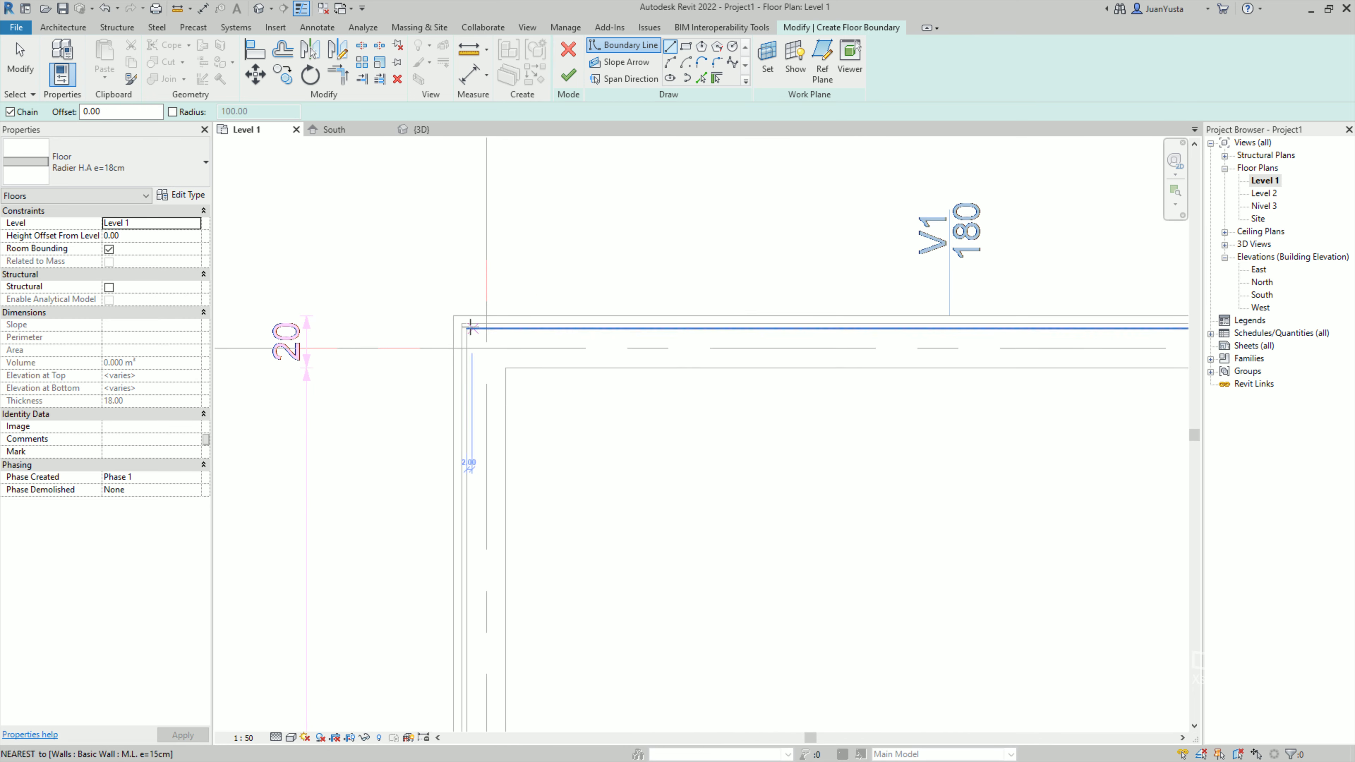
{"action": "left_click", "coordinate": [453, 316]}
{"action": "scroll", "coordinate": [556, 323], "scroll_direction": "down", "scroll_amount": 3}
{"action": "scroll", "coordinate": [585, 303], "scroll_direction": "up", "scroll_amount": 3}
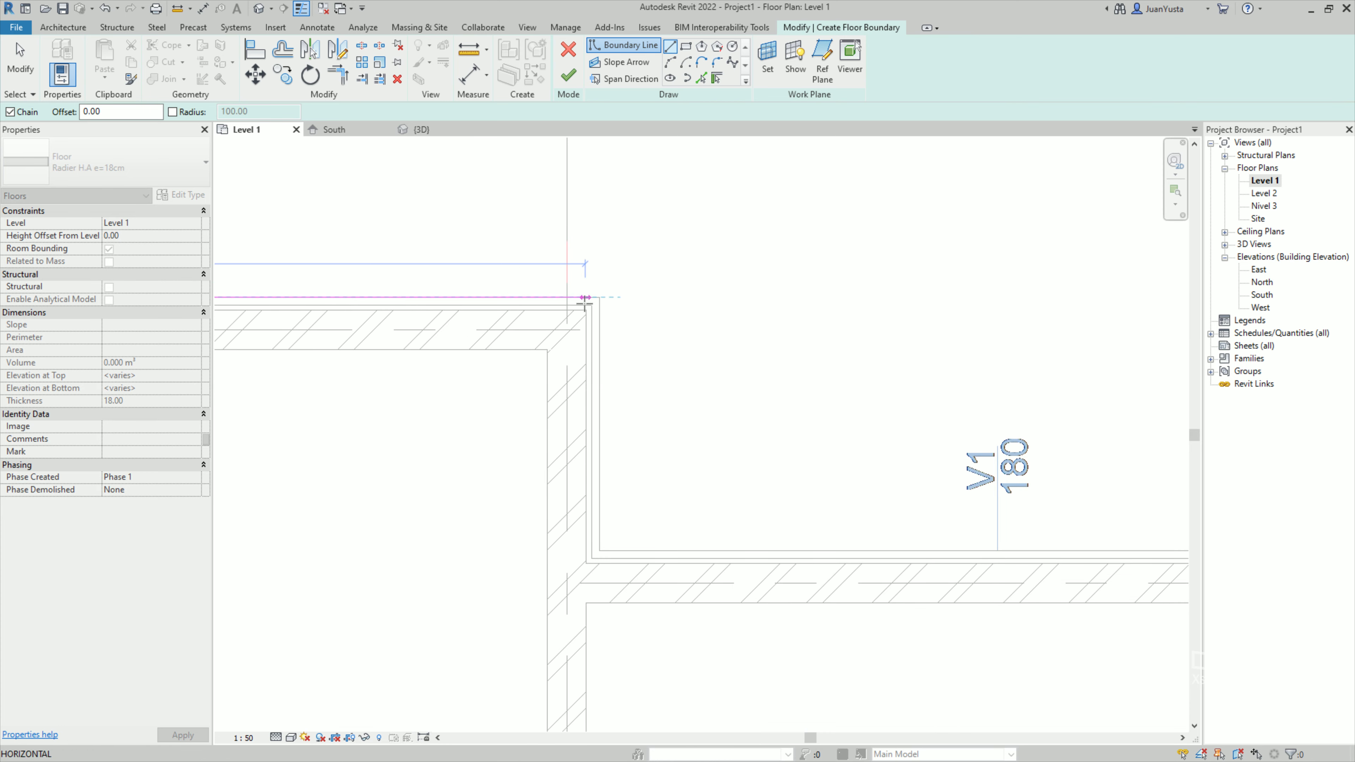
{"action": "left_click", "coordinate": [599, 298]}
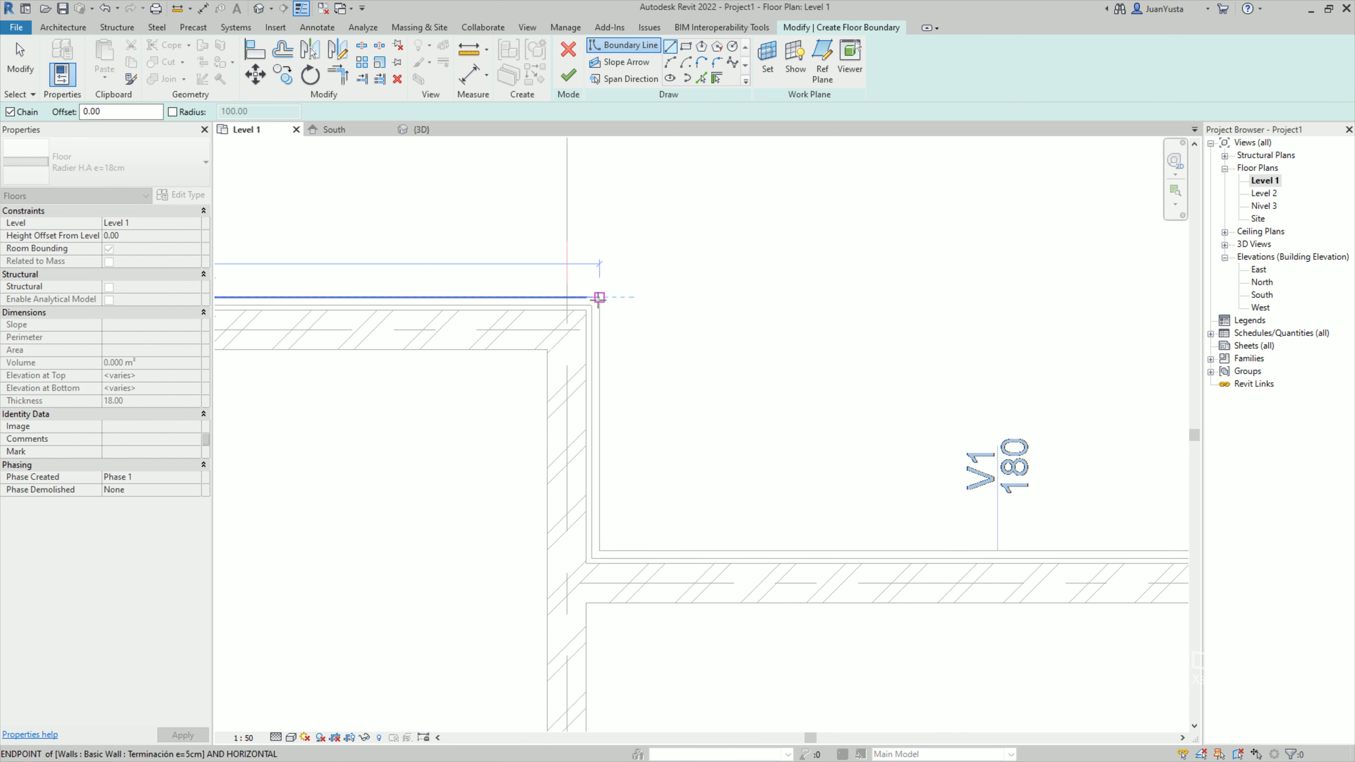
{"action": "left_click", "coordinate": [599, 550]}
{"action": "scroll", "coordinate": [847, 484], "scroll_direction": "down", "scroll_amount": 3}
{"action": "scroll", "coordinate": [841, 445], "scroll_direction": "up", "scroll_amount": 3}
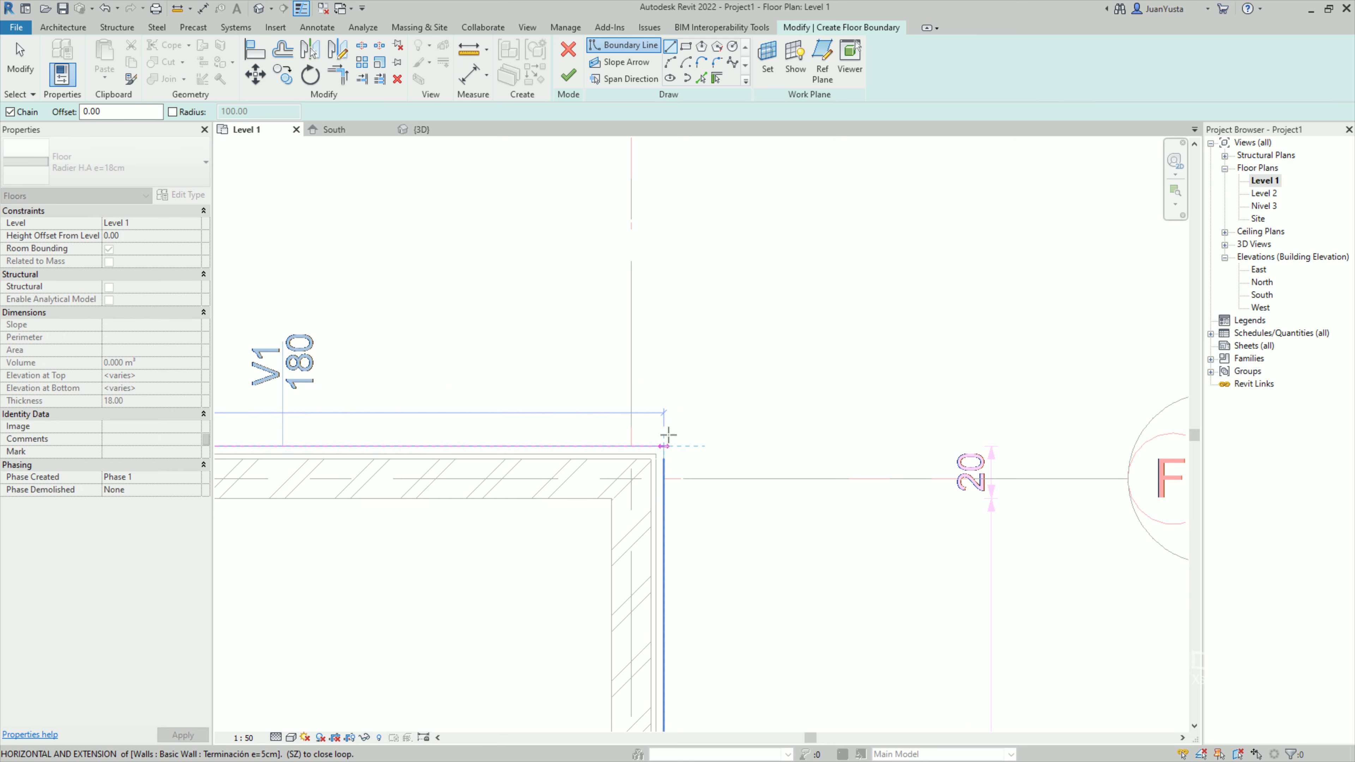
{"action": "left_click", "coordinate": [664, 446]}
Continue the boundary around the outer wall corners up to grid 3.
{"action": "scroll", "coordinate": [672, 416], "scroll_direction": "down", "scroll_amount": 3}
{"action": "mouse_move", "coordinate": [682, 400]}
{"action": "middle_mouse_down"}
{"action": "mouse_move", "coordinate": [733, 352]}
{"action": "mouse_move", "coordinate": [730, 304]}
{"action": "middle_mouse_up"}
{"action": "scroll", "coordinate": [698, 480], "scroll_direction": "up", "scroll_amount": 5}
{"action": "scroll", "coordinate": [699, 427], "scroll_direction": "up", "scroll_amount": 3}
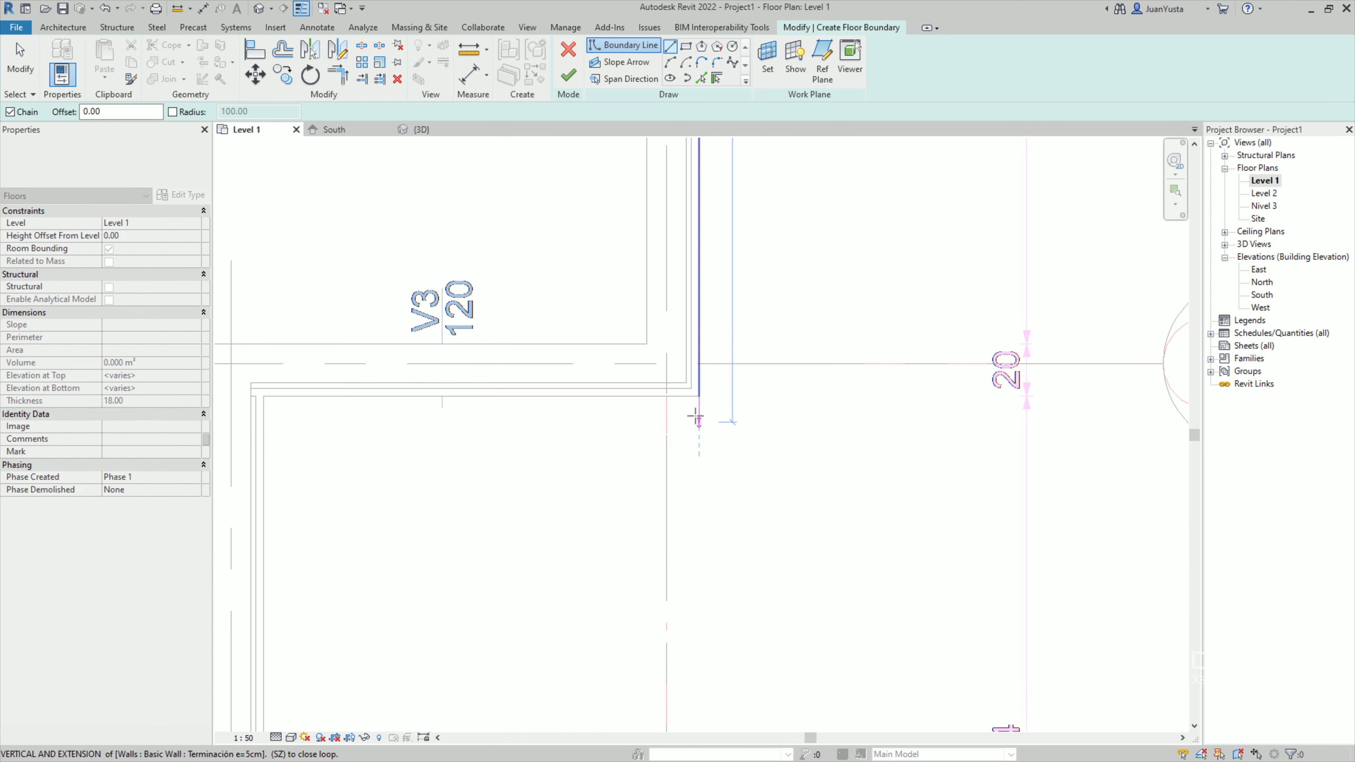
{"action": "left_click", "coordinate": [699, 396]}
{"action": "middle_click_drag", "start_coordinate": [332, 400], "coordinate": [593, 376]}
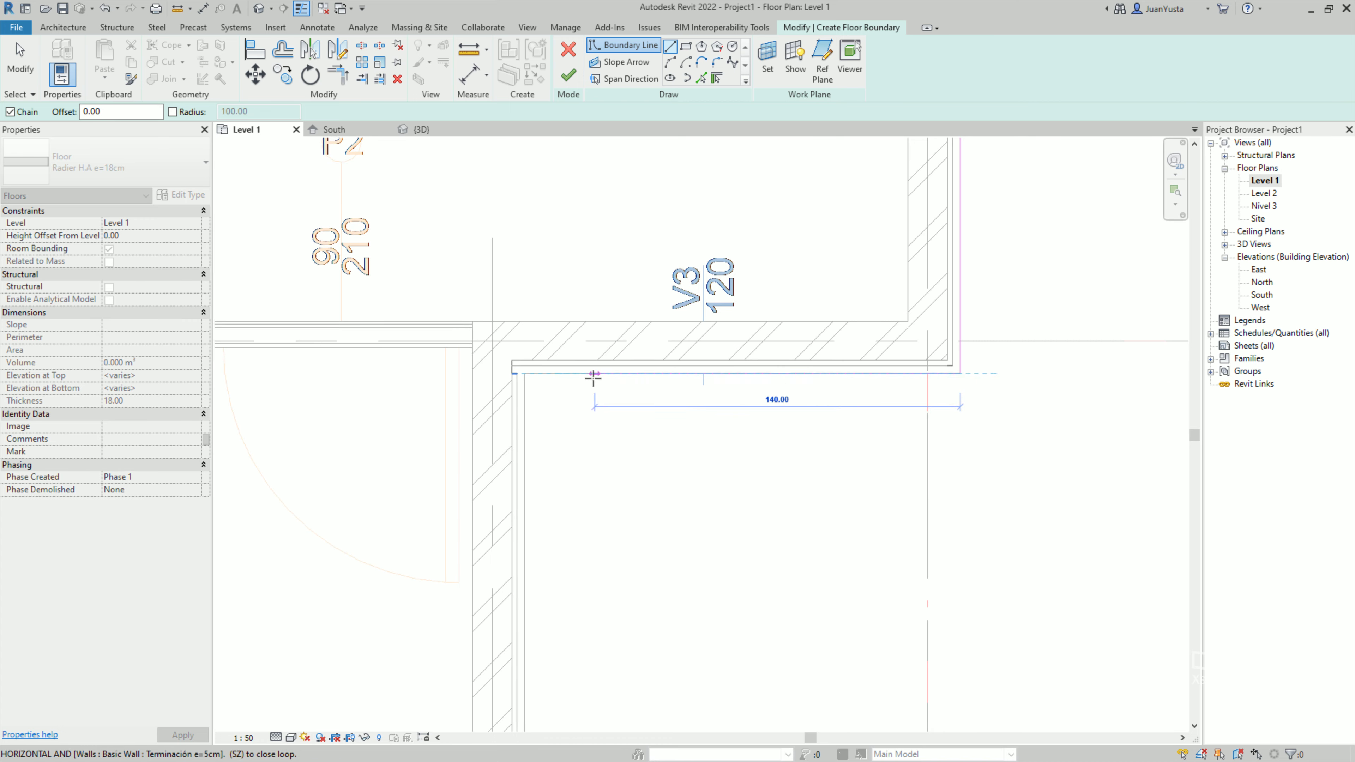
{"action": "left_click", "coordinate": [525, 374]}
{"action": "scroll", "coordinate": [574, 394], "scroll_direction": "down", "scroll_amount": 3}
{"action": "scroll", "coordinate": [587, 416], "scroll_direction": "down", "scroll_amount": 2}
{"action": "scroll", "coordinate": [629, 399], "scroll_direction": "up", "scroll_amount": 4}
{"action": "scroll", "coordinate": [569, 370], "scroll_direction": "up", "scroll_amount": 3}
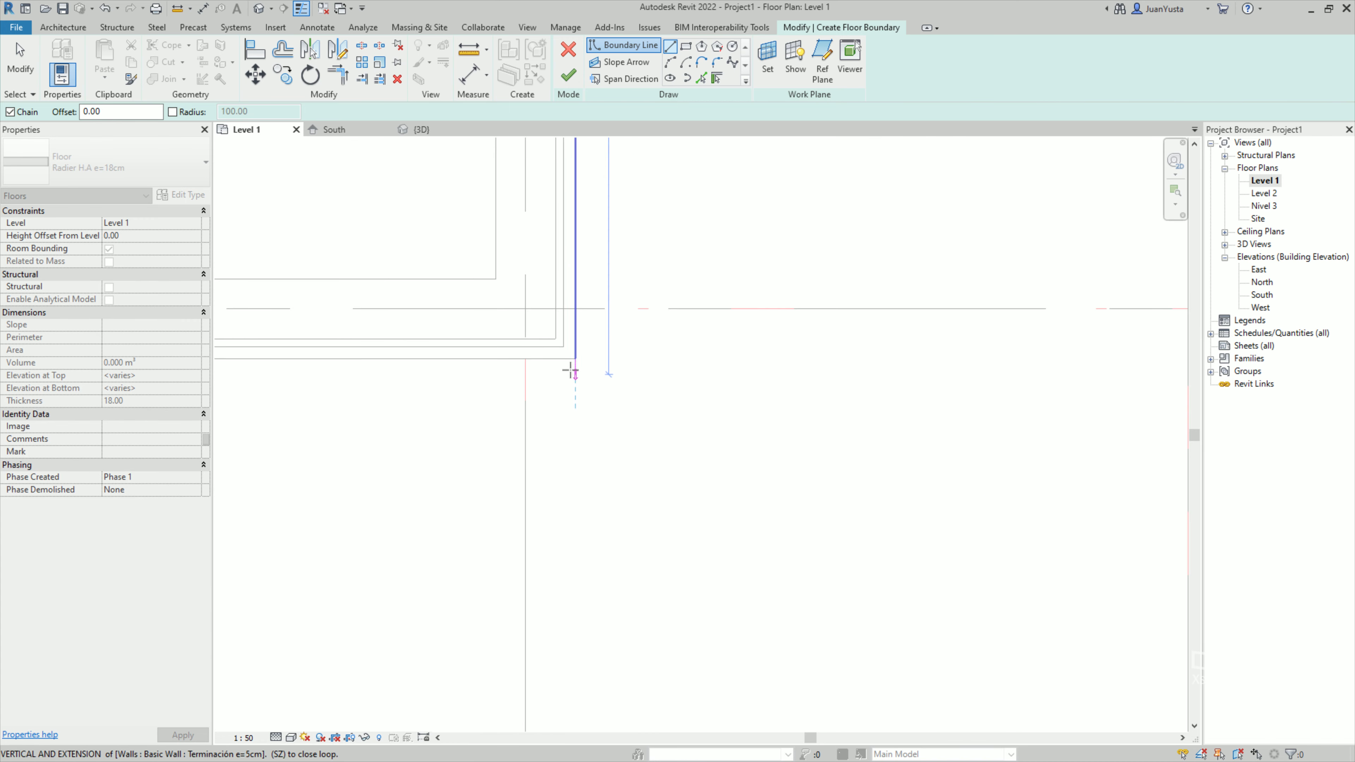
{"action": "left_click", "coordinate": [575, 358]}
{"action": "scroll", "coordinate": [480, 416], "scroll_direction": "down", "scroll_amount": 4}
{"action": "scroll", "coordinate": [584, 439], "scroll_direction": "up", "scroll_amount": 4}
{"action": "scroll", "coordinate": [564, 415], "scroll_direction": "down", "scroll_amount": 1}
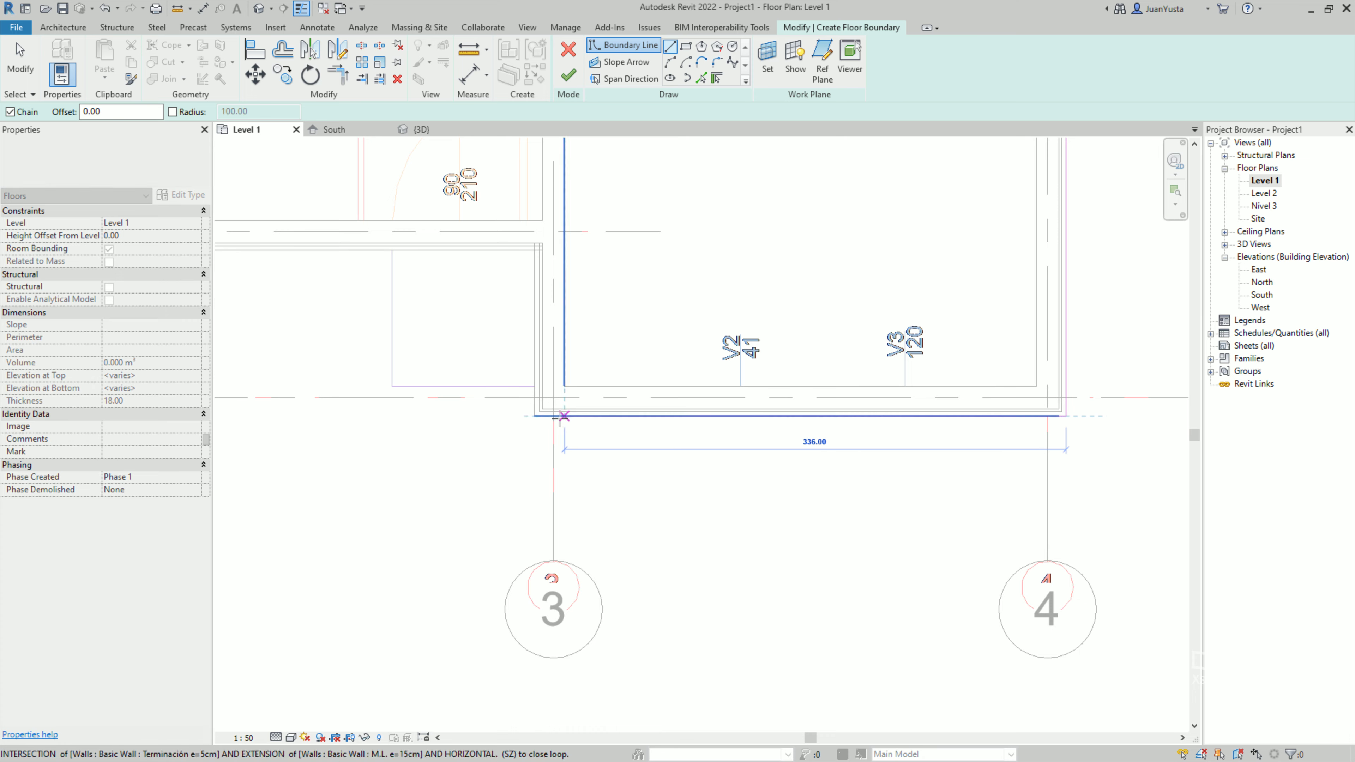
{"action": "left_click", "coordinate": [564, 415]}
{"action": "middle_click_drag", "start_coordinate": [454, 404], "coordinate": [664, 444]}
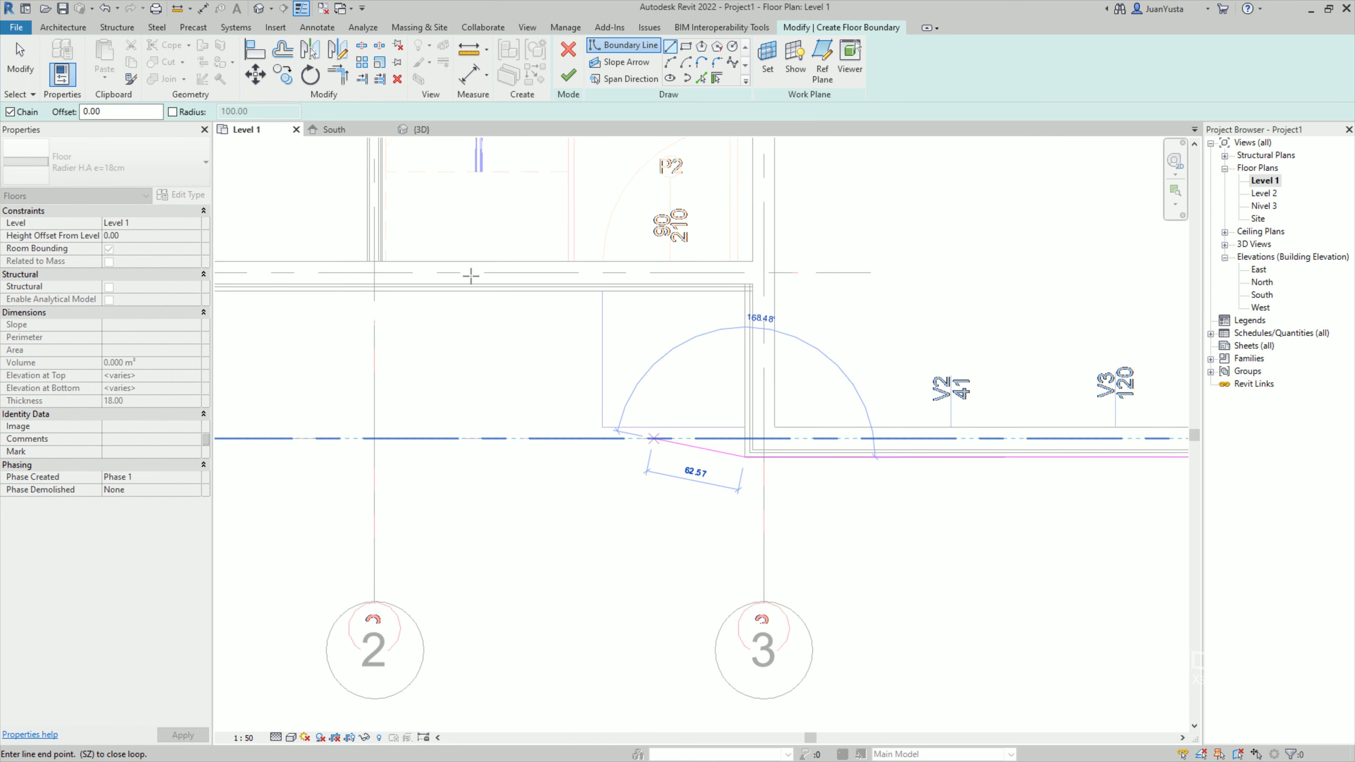
{"action": "scroll", "coordinate": [726, 381], "scroll_direction": "up", "scroll_amount": 1}
{"action": "scroll", "coordinate": [667, 320], "scroll_direction": "up", "scroll_amount": 3}
{"action": "scroll", "coordinate": [614, 281], "scroll_direction": "up", "scroll_amount": 1}
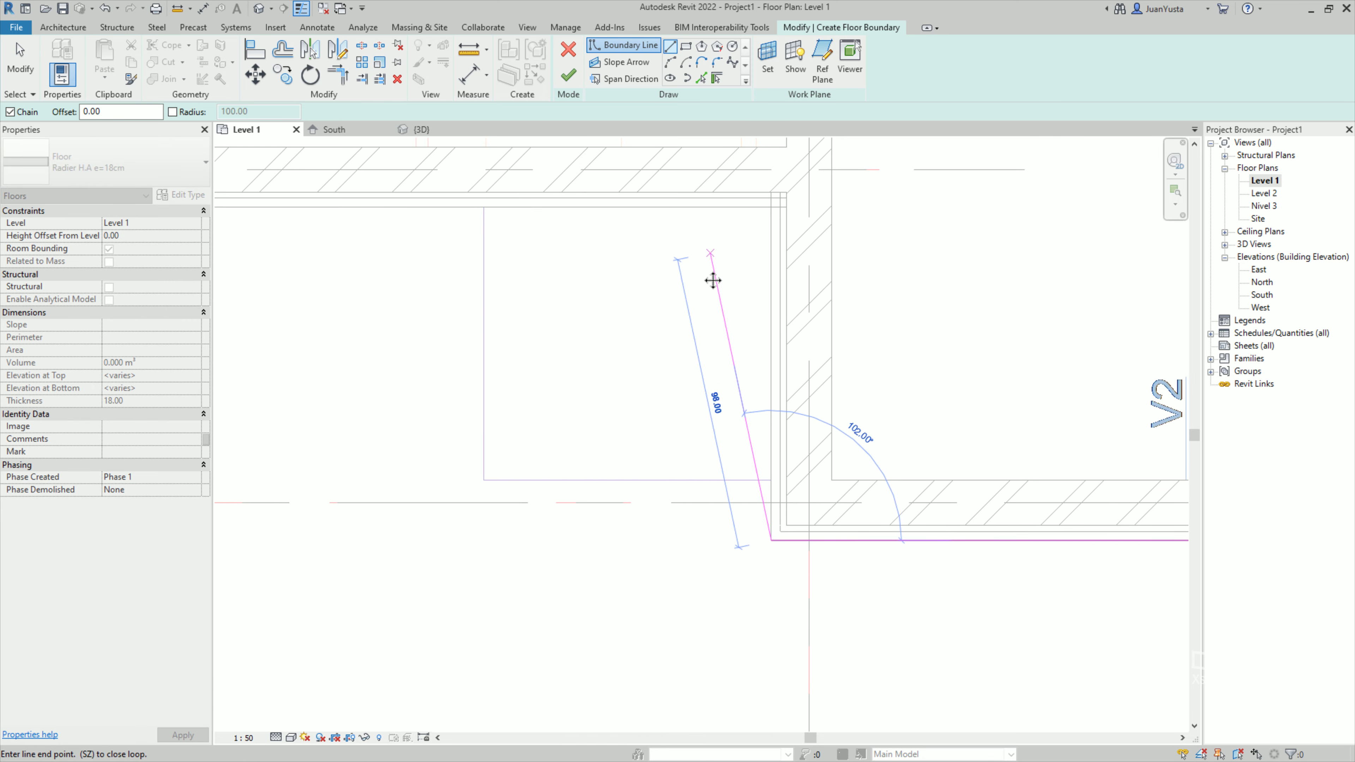
Trace the remaining edges past grids 2, E, D and G, closing along the top wall.
{"action": "middle_click_drag", "start_coordinate": [713, 280], "coordinate": [693, 328]}
{"action": "left_click", "coordinate": [750, 529]}
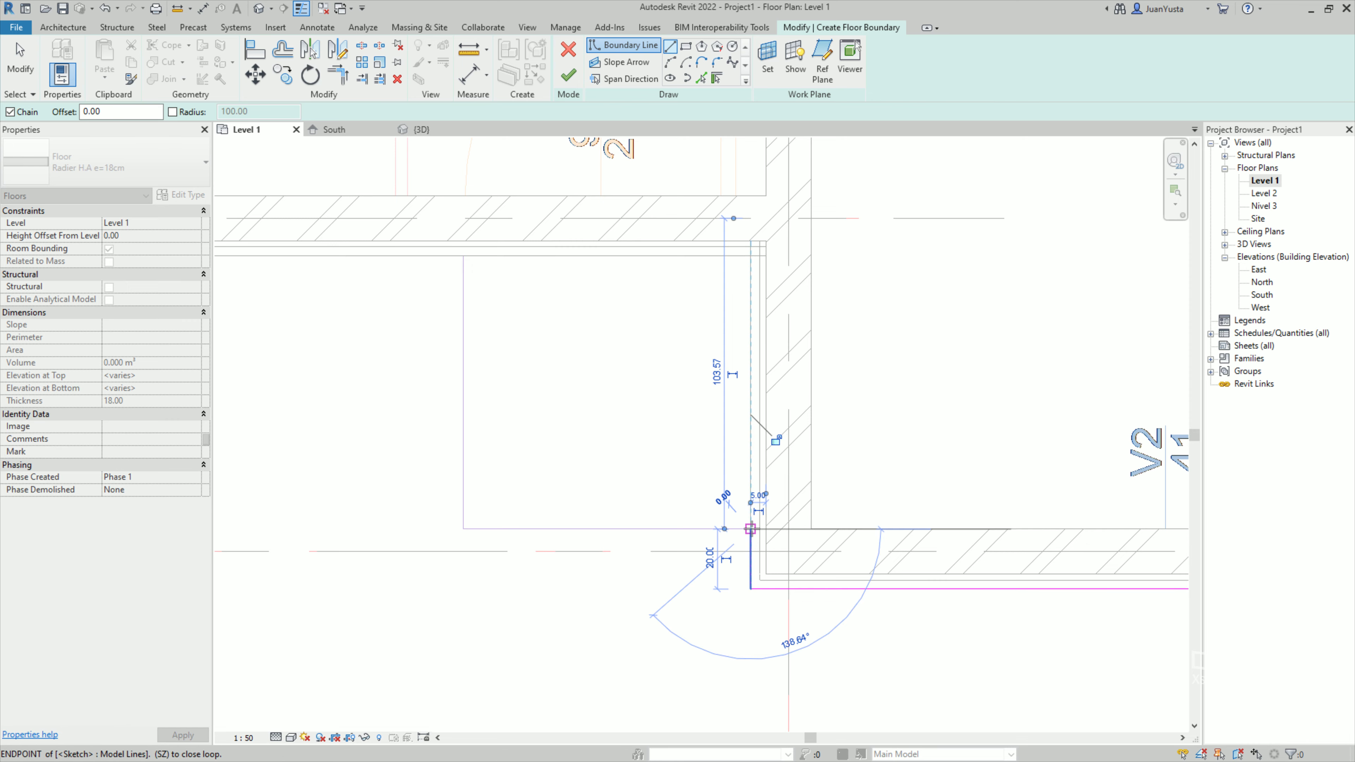
{"action": "left_click", "coordinate": [463, 528]}
{"action": "left_click", "coordinate": [463, 257]}
{"action": "scroll", "coordinate": [449, 293], "scroll_direction": "down", "scroll_amount": 3}
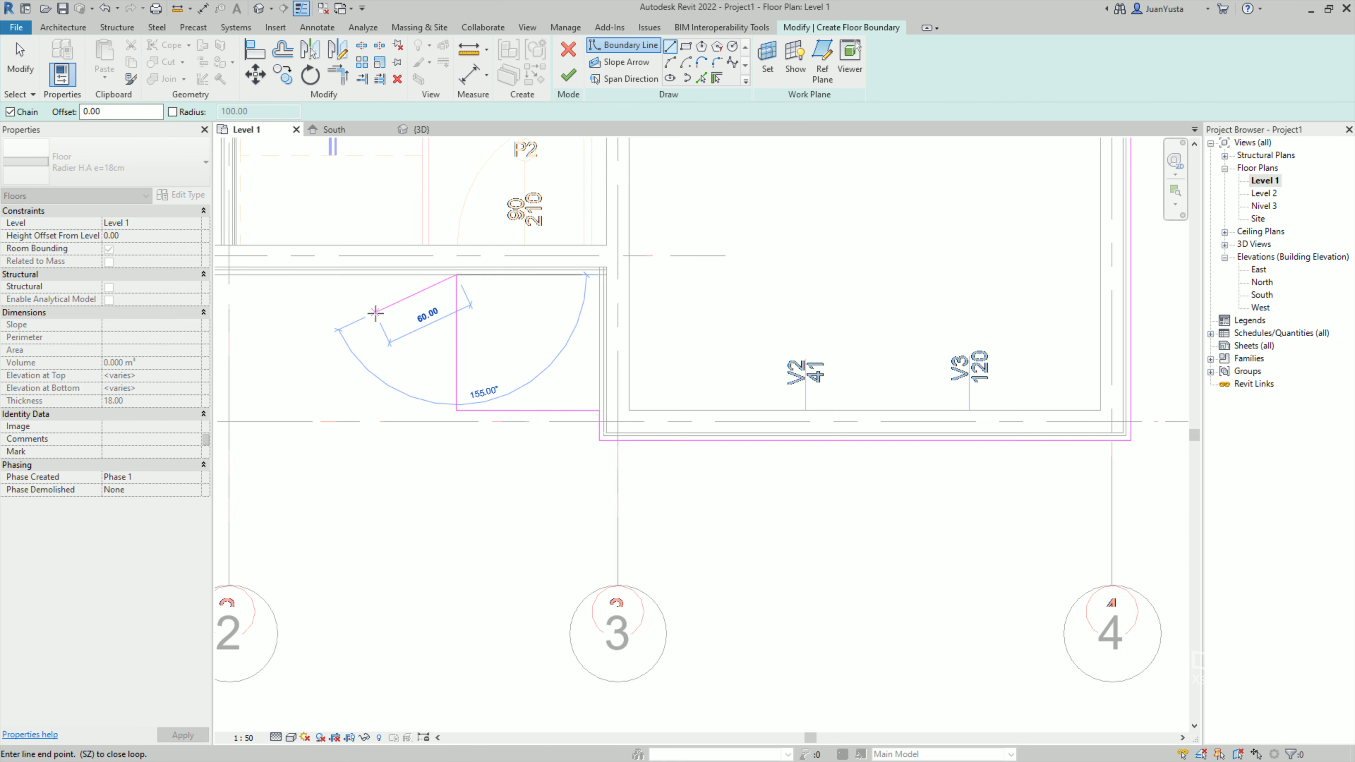
{"action": "mouse_move", "coordinate": [376, 314]}
{"action": "middle_mouse_down"}
{"action": "mouse_move", "coordinate": [569, 391]}
{"action": "mouse_move", "coordinate": [893, 448]}
{"action": "middle_mouse_up"}
{"action": "scroll", "coordinate": [508, 445], "scroll_direction": "up", "scroll_amount": 2}
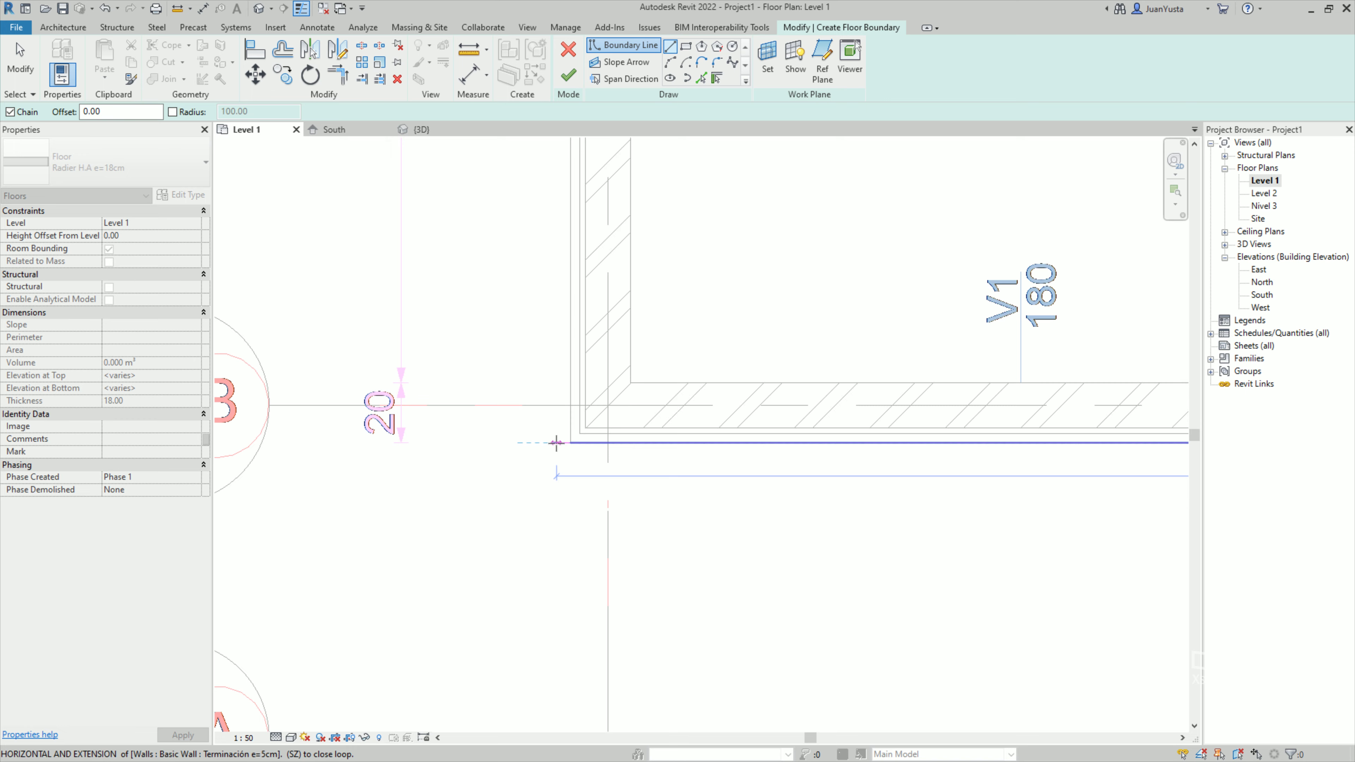
{"action": "left_click", "coordinate": [565, 442]}
{"action": "scroll", "coordinate": [566, 442], "scroll_direction": "down", "scroll_amount": 3}
{"action": "scroll", "coordinate": [566, 437], "scroll_direction": "down", "scroll_amount": 1}
{"action": "middle_click_drag", "start_coordinate": [692, 260], "coordinate": [598, 571]}
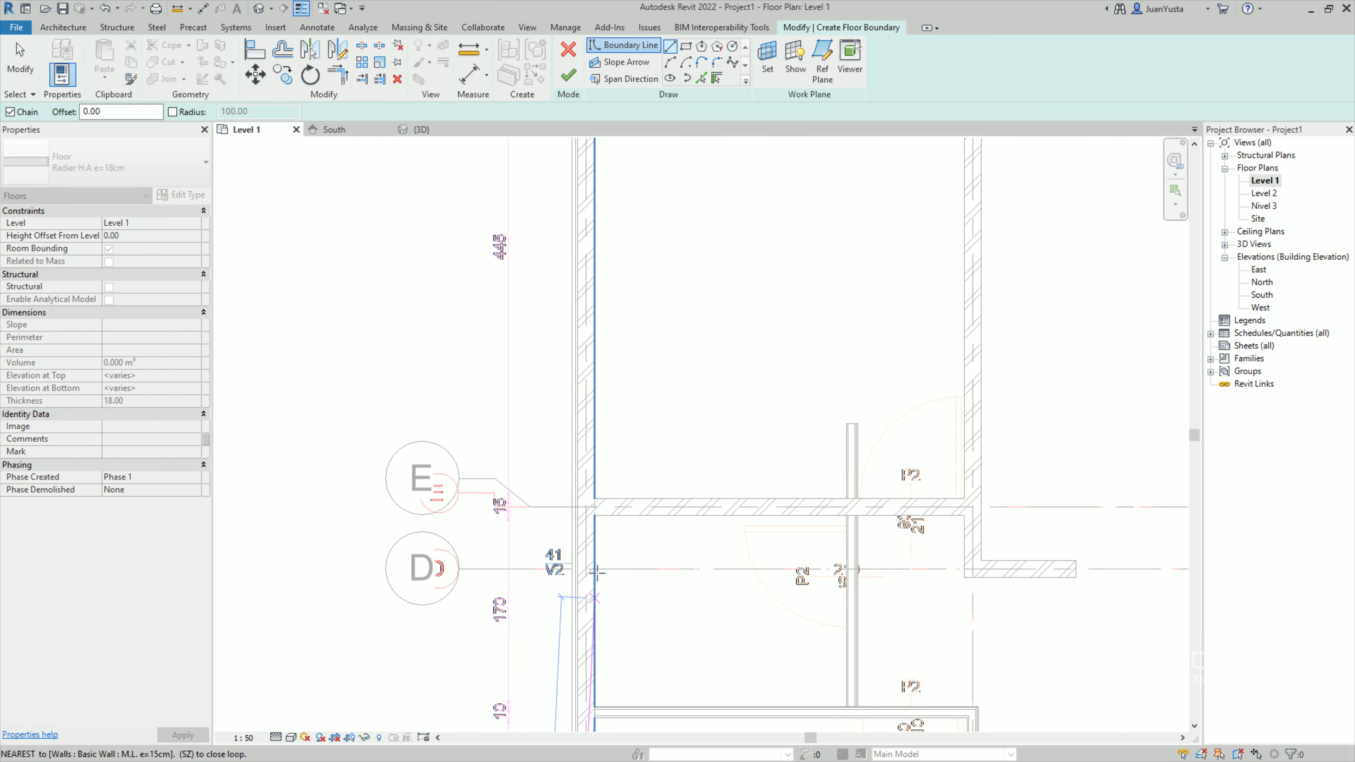
{"action": "middle_click_drag", "start_coordinate": [541, 137], "coordinate": [574, 478]}
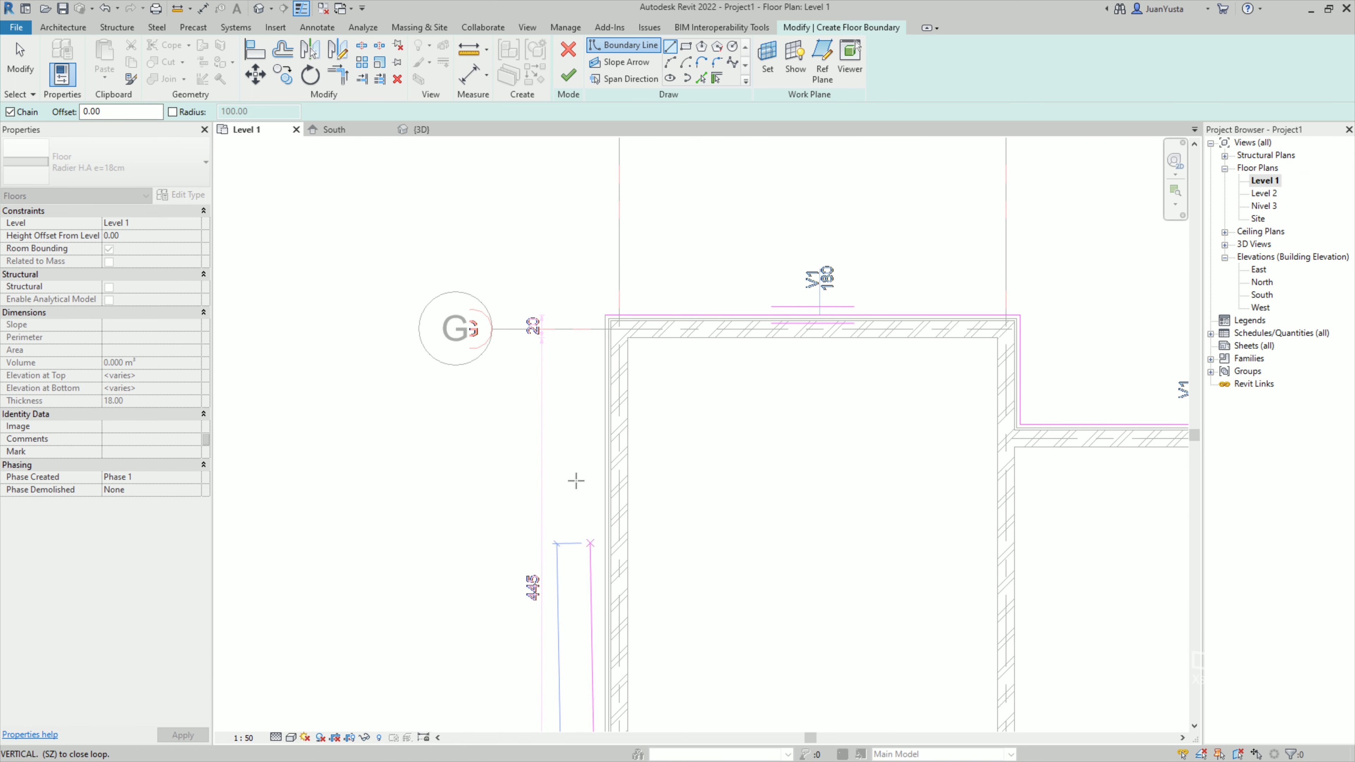
{"action": "left_click", "coordinate": [604, 316]}
{"action": "scroll", "coordinate": [655, 360], "scroll_direction": "down", "scroll_amount": 3}
{"action": "middle_click_drag", "start_coordinate": [861, 309], "coordinate": [634, 182]}
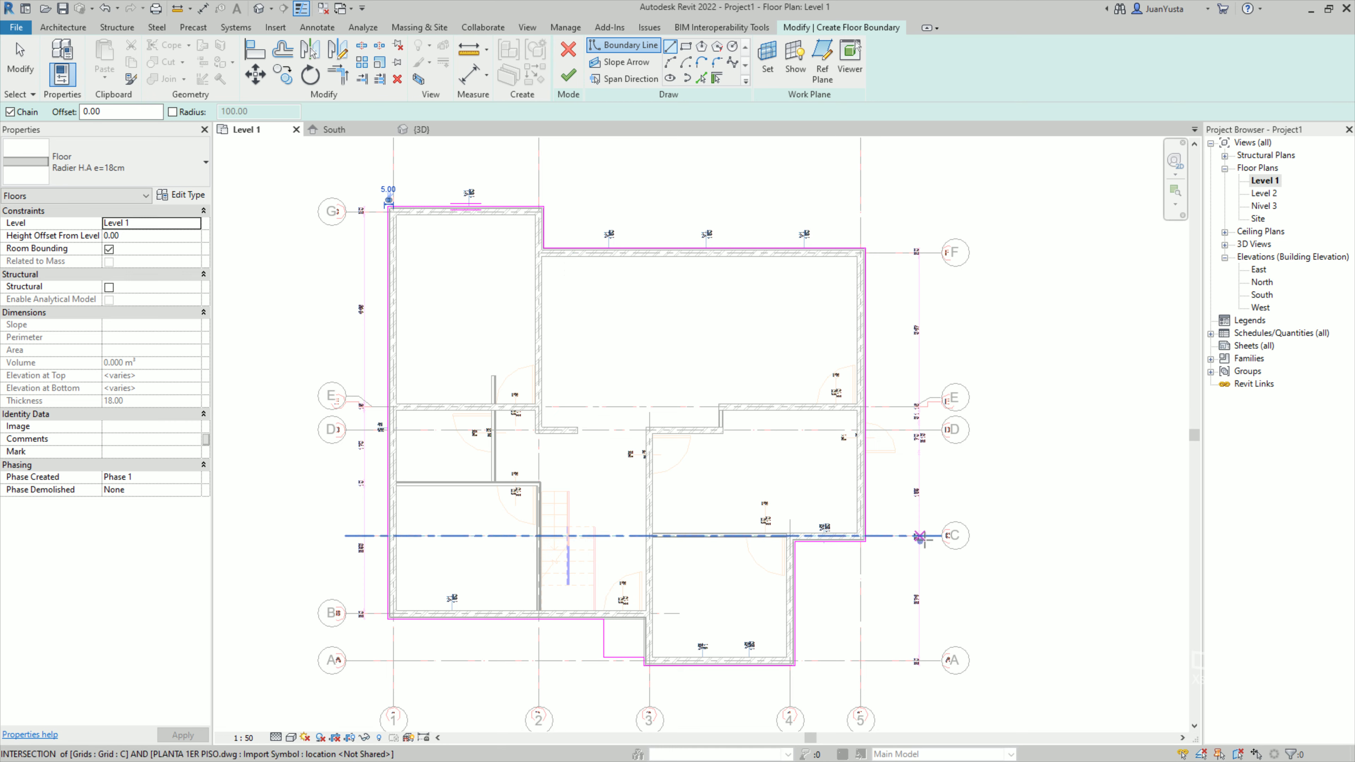
{"action": "key", "text": "Escape"}
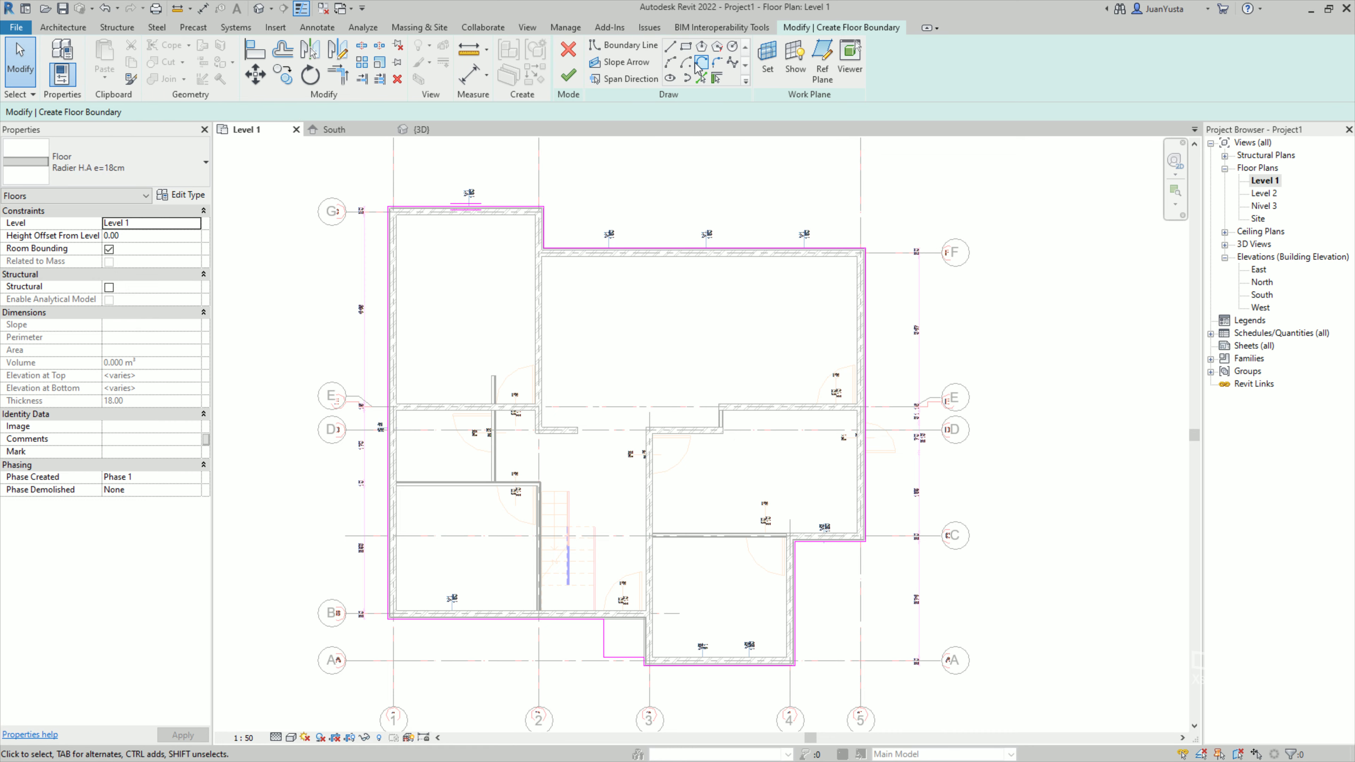
{"action": "left_click", "coordinate": [832, 248]}
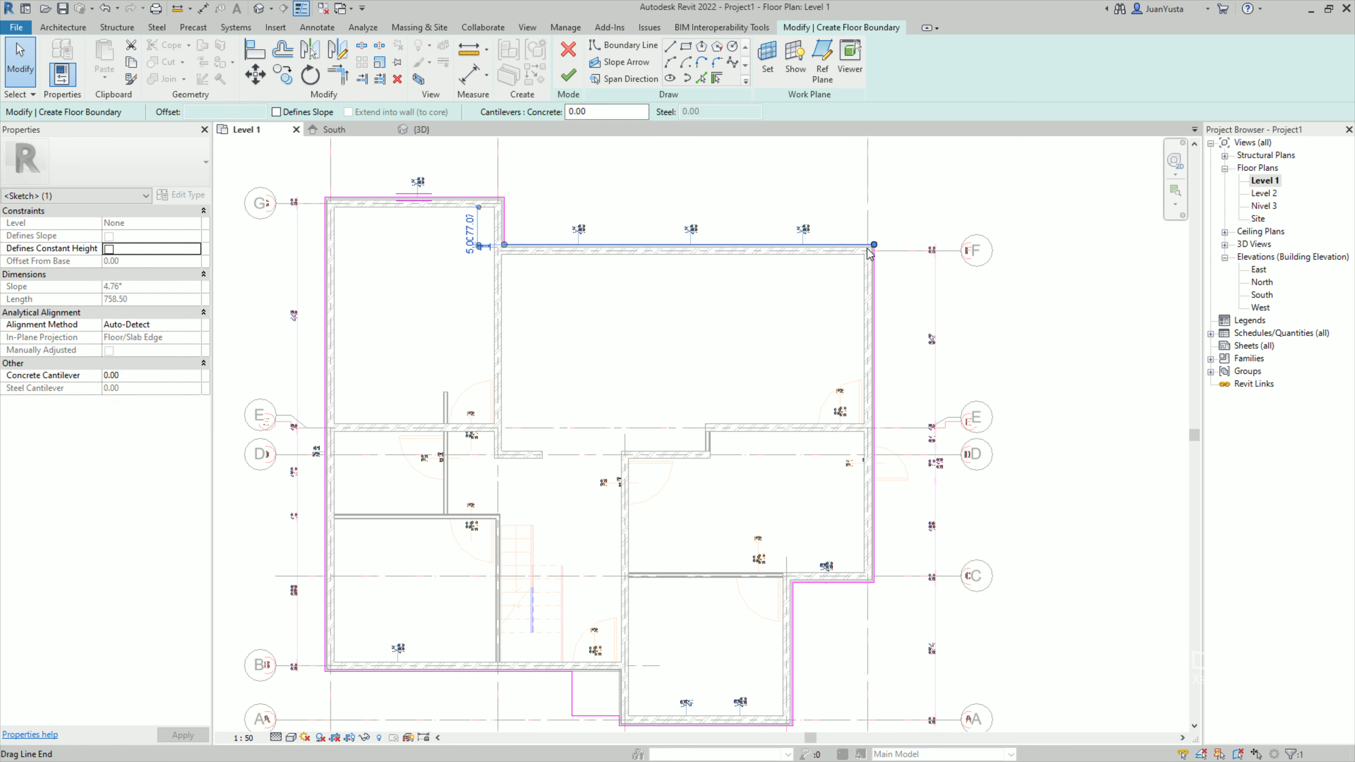
{"action": "scroll", "coordinate": [860, 251], "scroll_direction": "up", "scroll_amount": 5}
{"action": "key", "text": "Escape"}
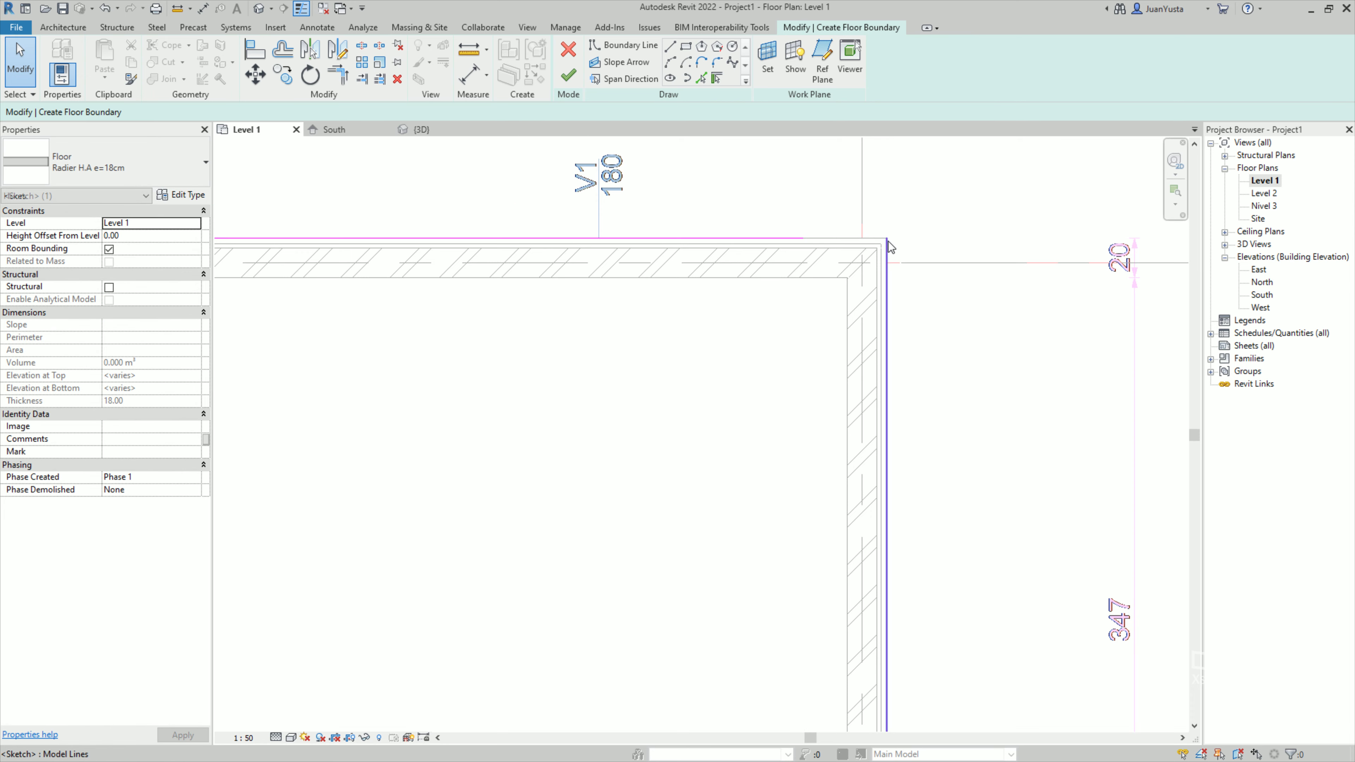
{"action": "scroll", "coordinate": [802, 433], "scroll_direction": "up", "scroll_amount": 2}
{"action": "scroll", "coordinate": [830, 326], "scroll_direction": "up", "scroll_amount": 1}
{"action": "scroll", "coordinate": [830, 325], "scroll_direction": "down", "scroll_amount": 5}
{"action": "scroll", "coordinate": [896, 342], "scroll_direction": "down", "scroll_amount": 3}
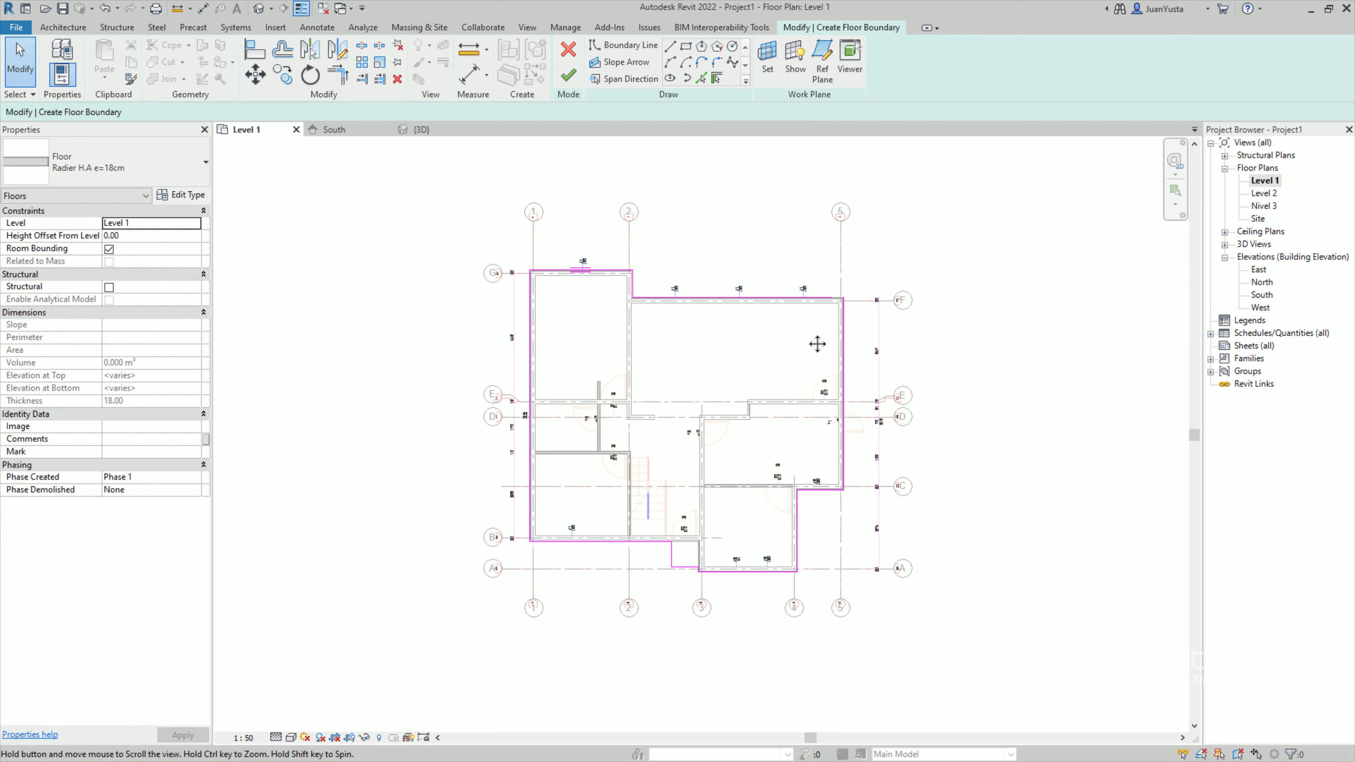
{"action": "left_click", "coordinate": [570, 83]}
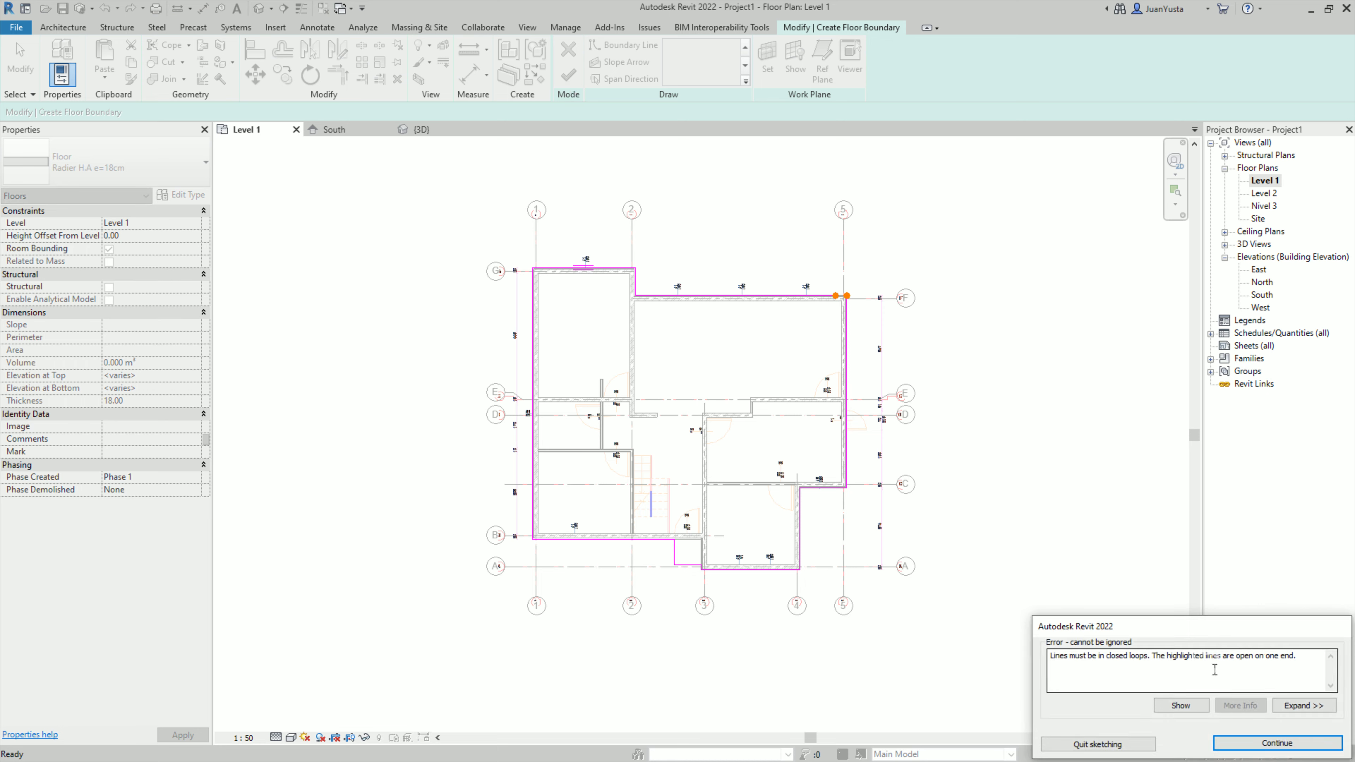
{"action": "left_click_drag", "start_coordinate": [1049, 656], "coordinate": [1122, 657]}
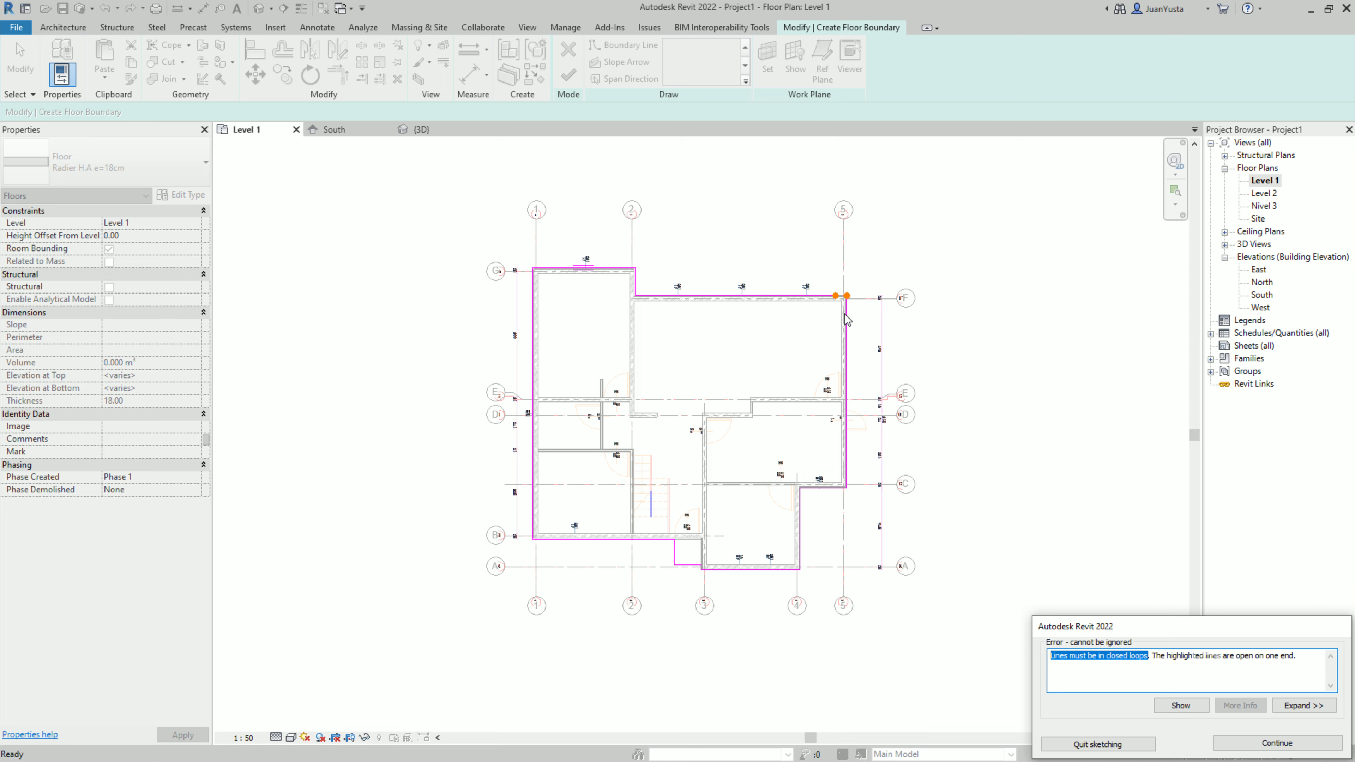
{"action": "left_click", "coordinate": [1276, 743]}
{"action": "scroll", "coordinate": [831, 291], "scroll_direction": "up", "scroll_amount": 5}
Extend the top boundary line across the gap to the corner.
{"action": "scroll", "coordinate": [774, 302], "scroll_direction": "up", "scroll_amount": 2}
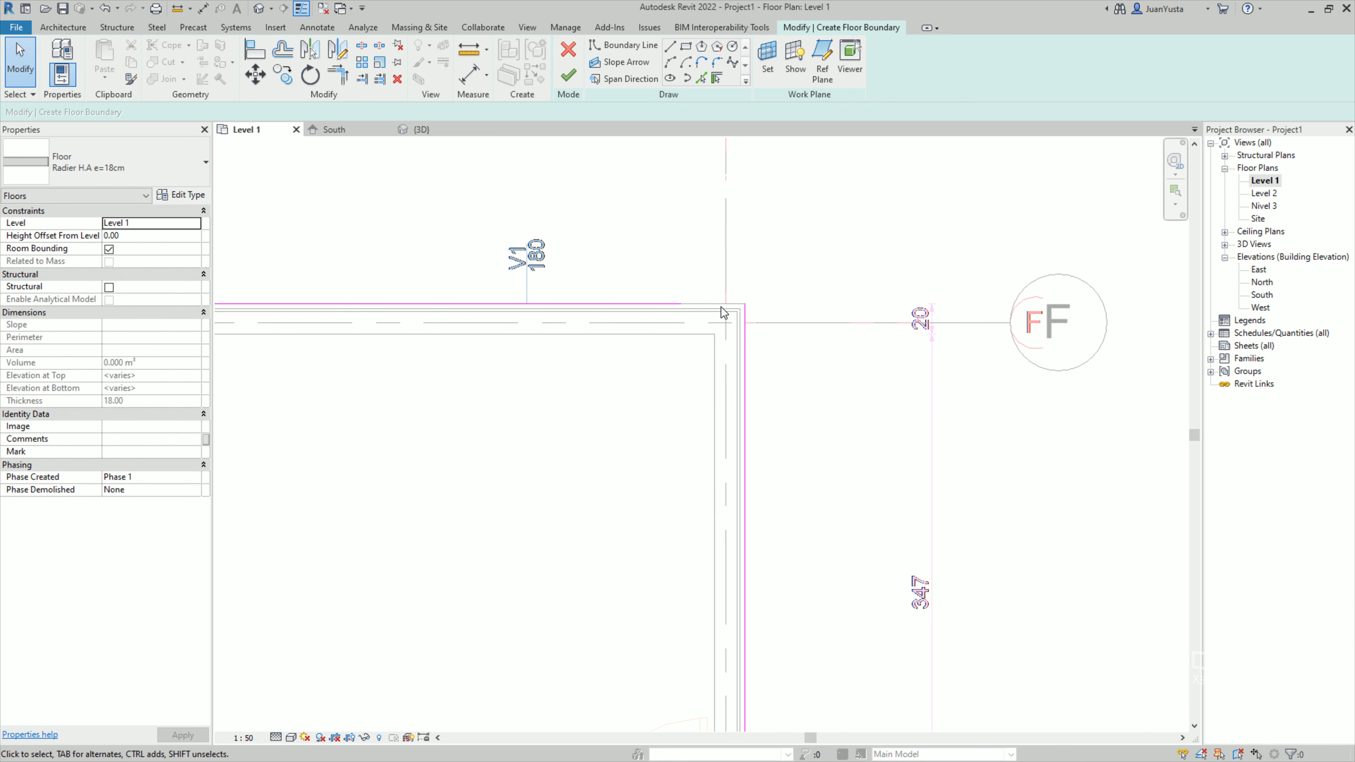
{"action": "left_click", "coordinate": [722, 307]}
{"action": "left_click_drag", "start_coordinate": [682, 303], "coordinate": [744, 304]}
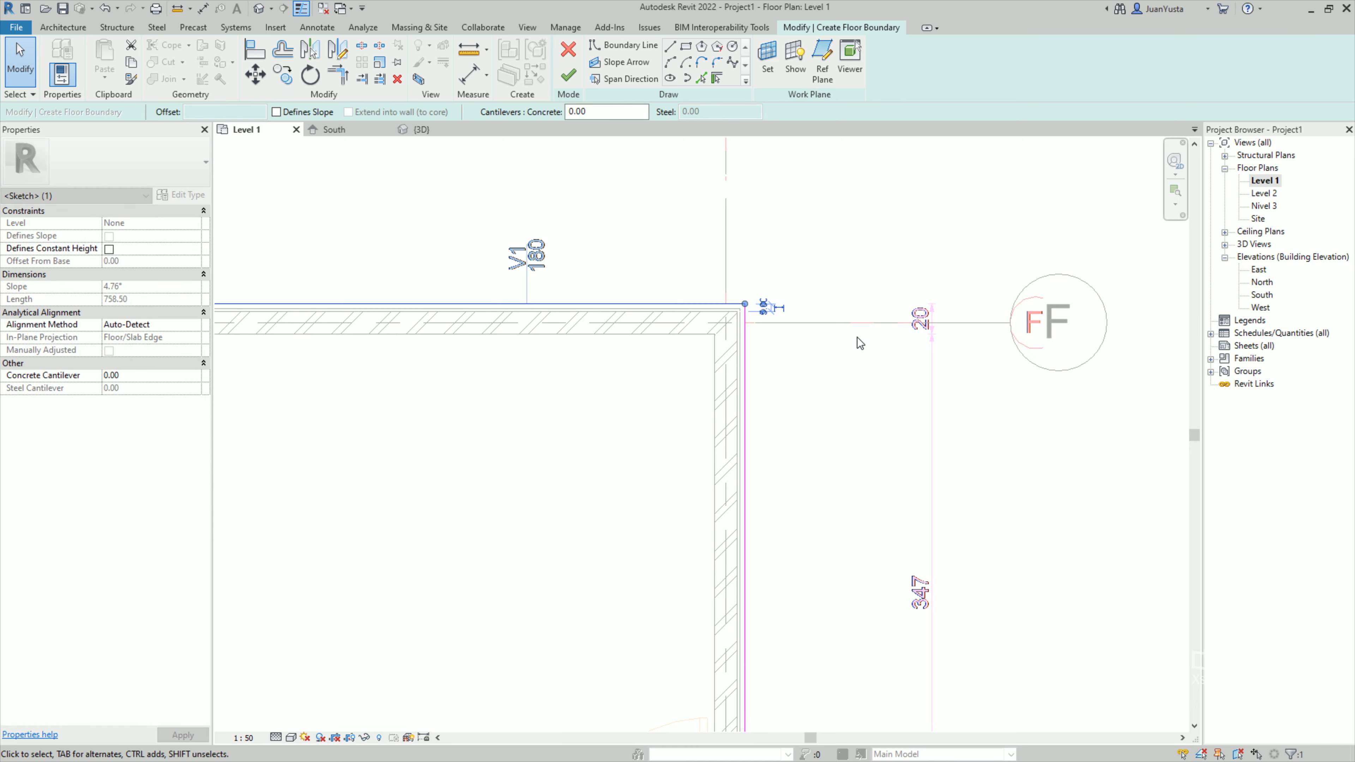
{"action": "scroll", "coordinate": [860, 343], "scroll_direction": "down", "scroll_amount": 5}
{"action": "scroll", "coordinate": [860, 343], "scroll_direction": "down", "scroll_amount": 3}
{"action": "key", "text": "Escape"}
{"action": "scroll", "coordinate": [639, 337], "scroll_direction": "up", "scroll_amount": 6}
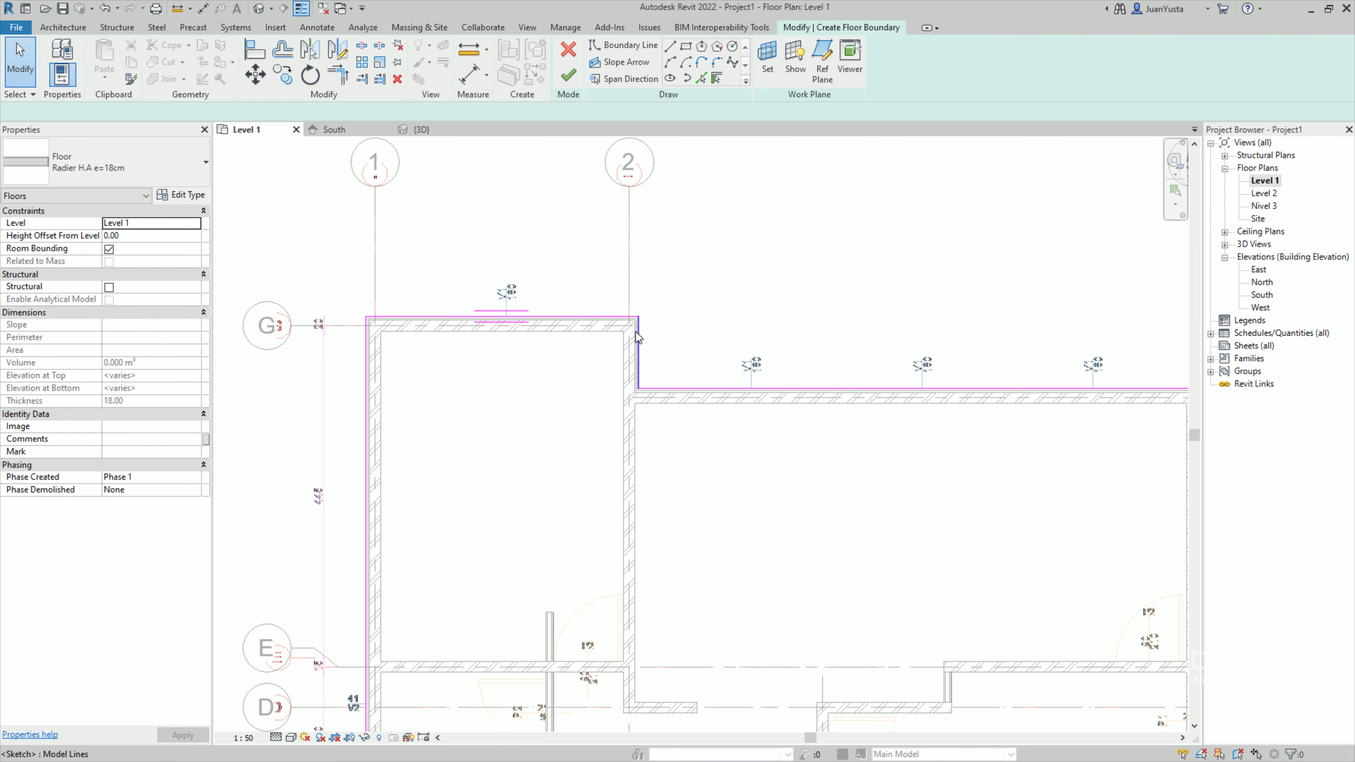
{"action": "scroll", "coordinate": [638, 337], "scroll_direction": "up", "scroll_amount": 3}
Extend the vertical boundary line at the top step down to the wall.
{"action": "left_click", "coordinate": [639, 374]}
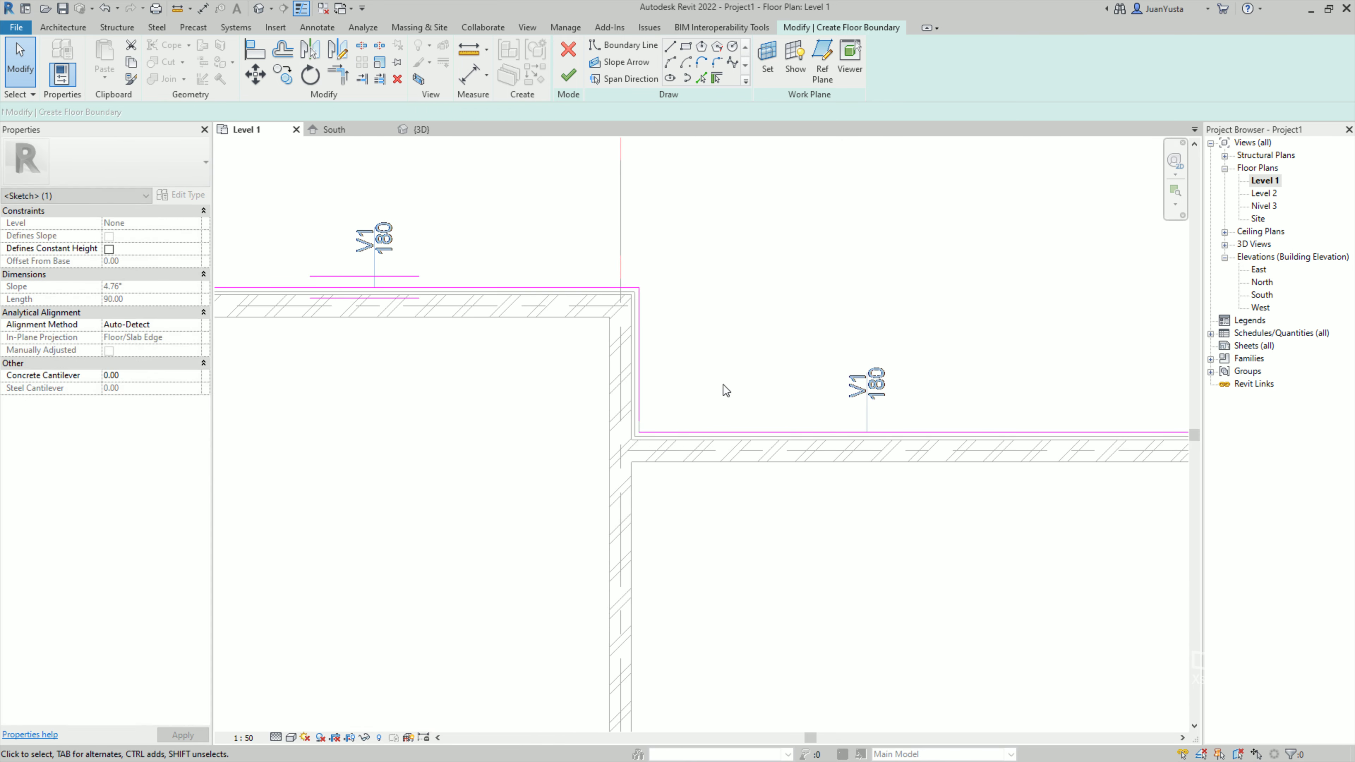
{"action": "scroll", "coordinate": [680, 427], "scroll_direction": "up", "scroll_amount": 3}
{"action": "left_click", "coordinate": [588, 408]}
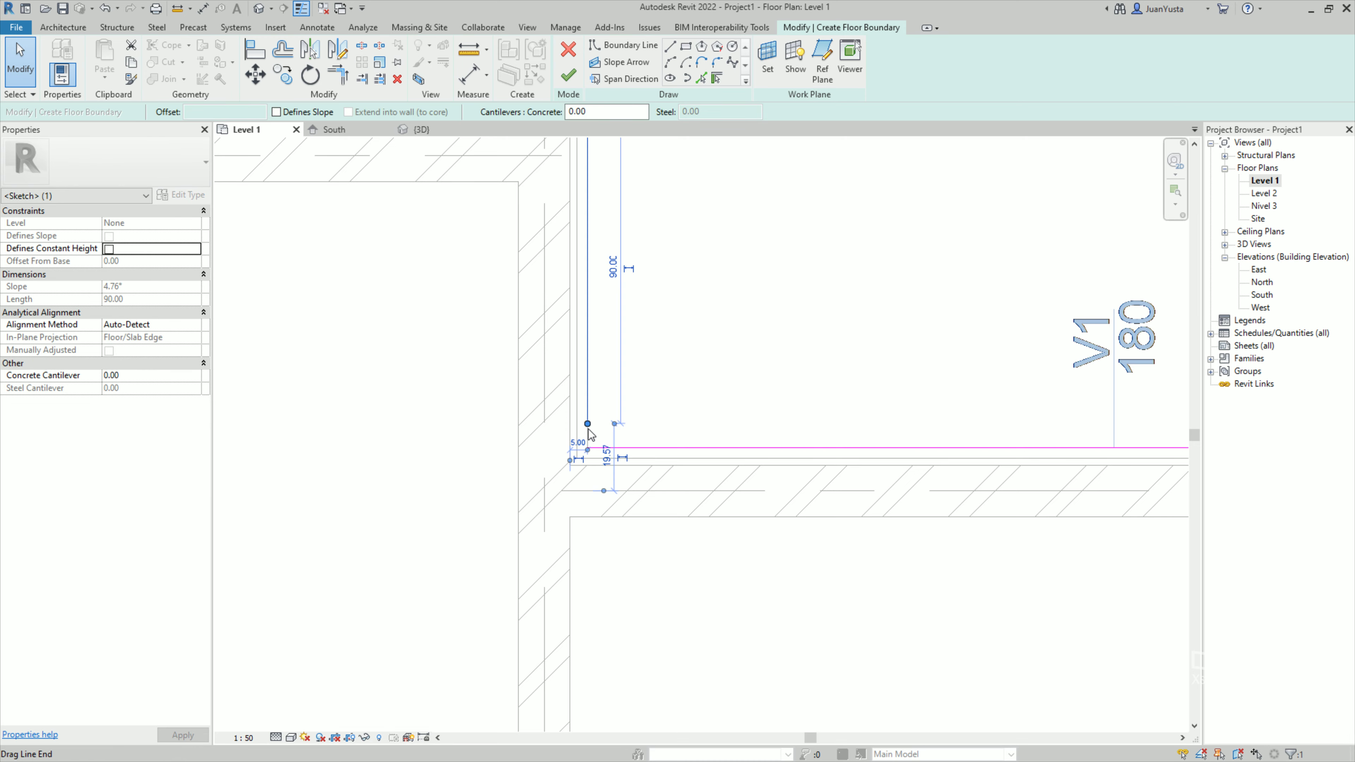
{"action": "left_click_drag", "start_coordinate": [588, 424], "coordinate": [587, 490]}
{"action": "scroll", "coordinate": [626, 496], "scroll_direction": "up", "scroll_amount": 3}
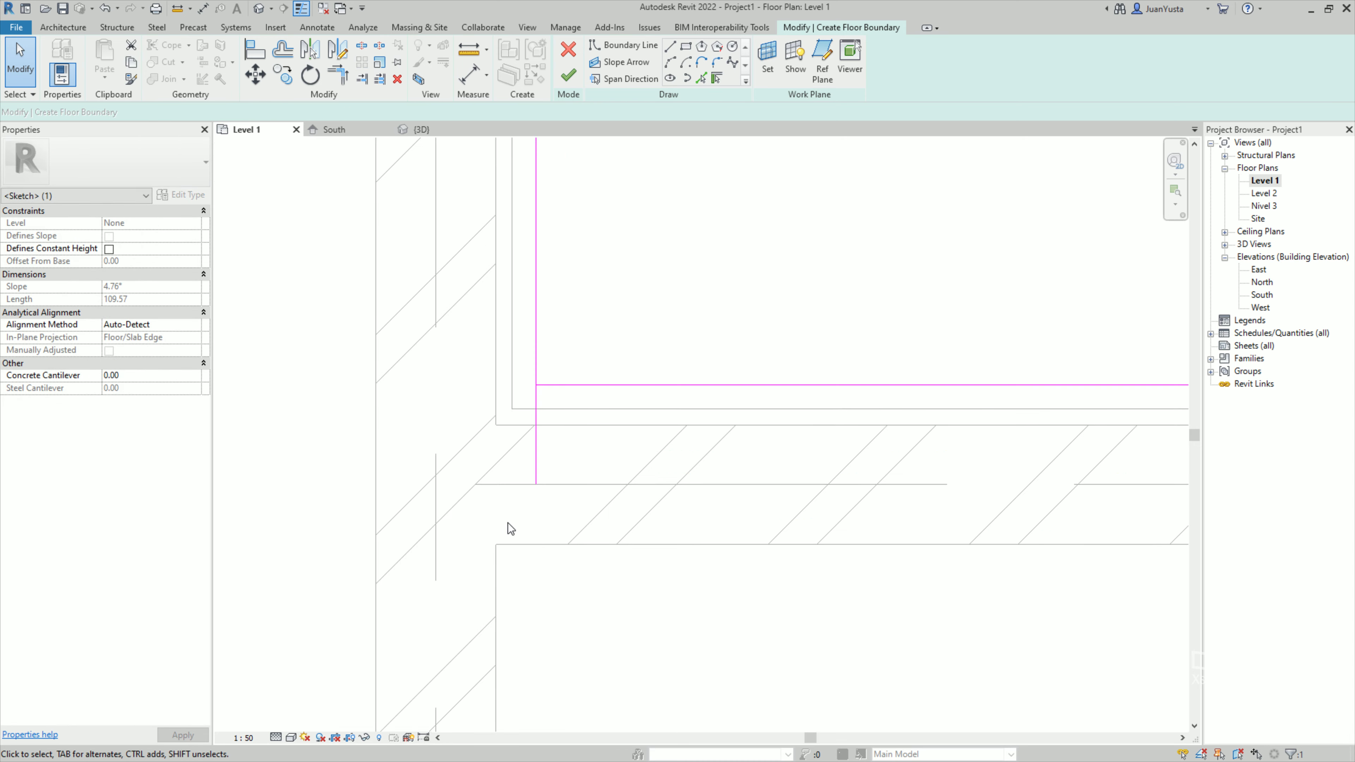
{"action": "left_click", "coordinate": [511, 528]}
{"action": "scroll", "coordinate": [566, 388], "scroll_direction": "down", "scroll_amount": 3}
{"action": "scroll", "coordinate": [683, 358], "scroll_direction": "down", "scroll_amount": 3}
{"action": "scroll", "coordinate": [683, 358], "scroll_direction": "up", "scroll_amount": 1}
{"action": "scroll", "coordinate": [688, 358], "scroll_direction": "up", "scroll_amount": 1}
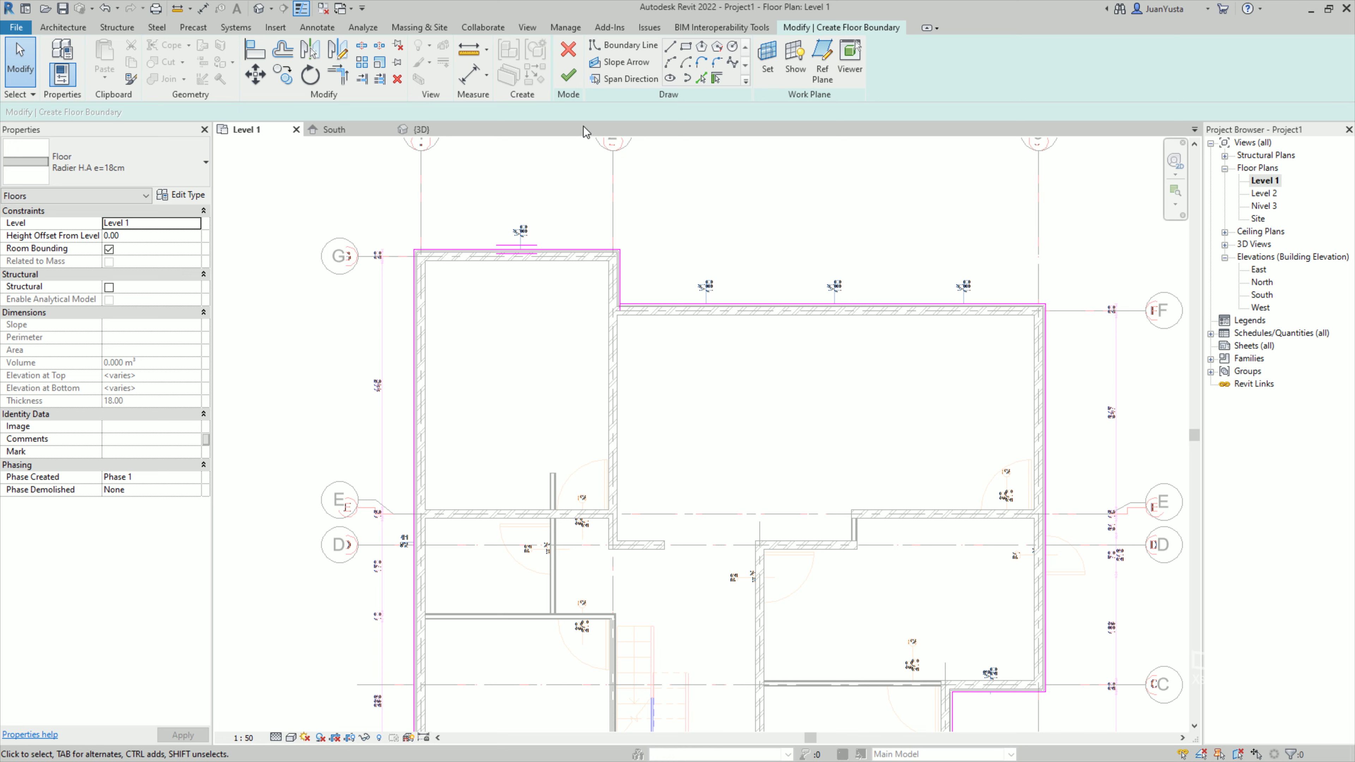
Attempt to finish the sketch, show the intersecting lines, and return to sketching.
{"action": "left_click", "coordinate": [570, 76]}
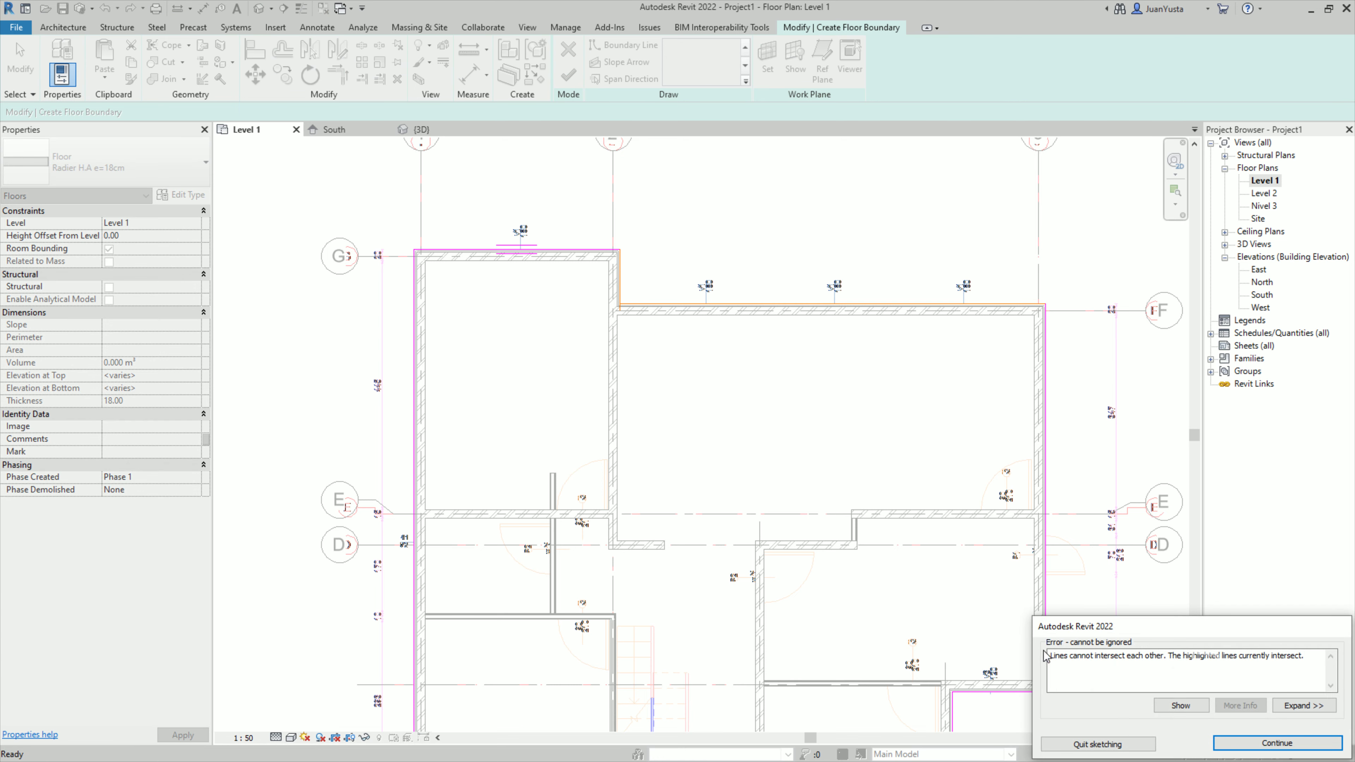
{"action": "left_click", "coordinate": [1188, 711]}
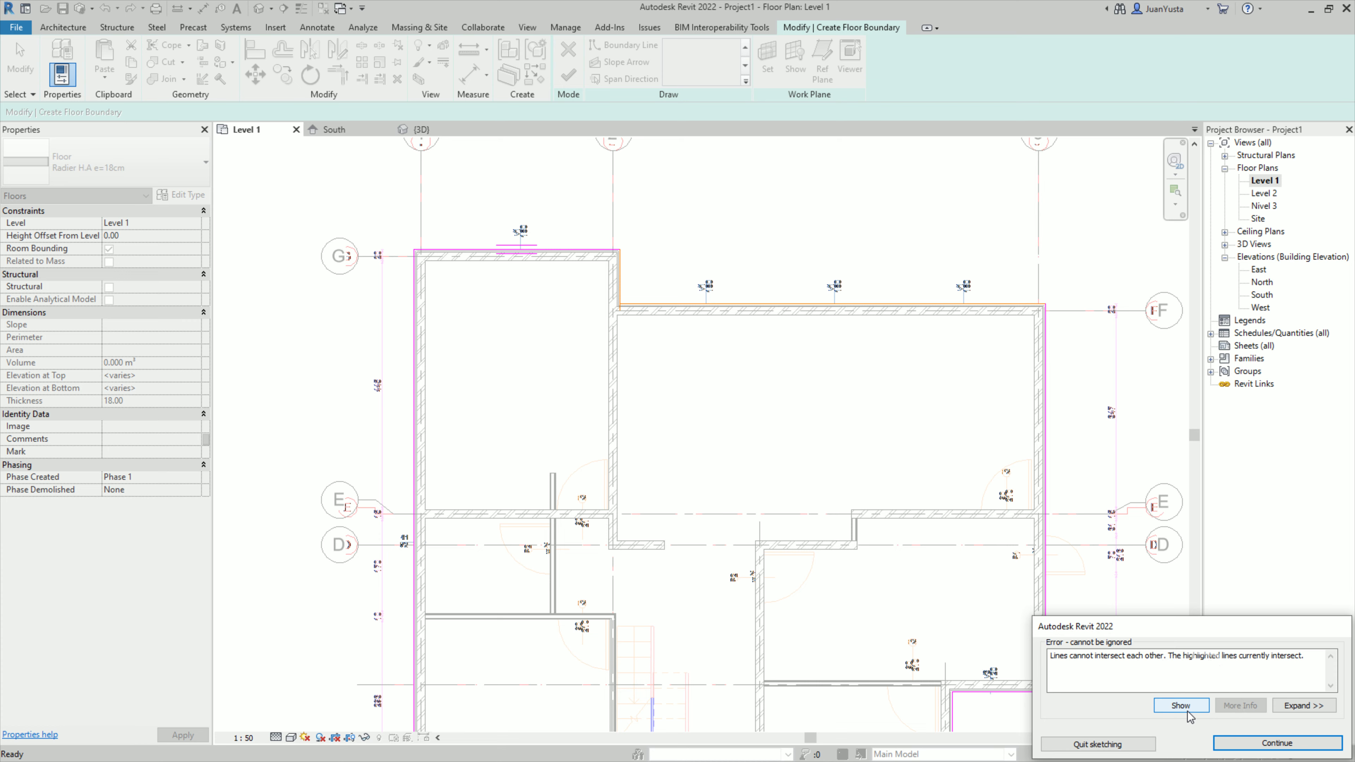
{"action": "left_click", "coordinate": [1187, 713]}
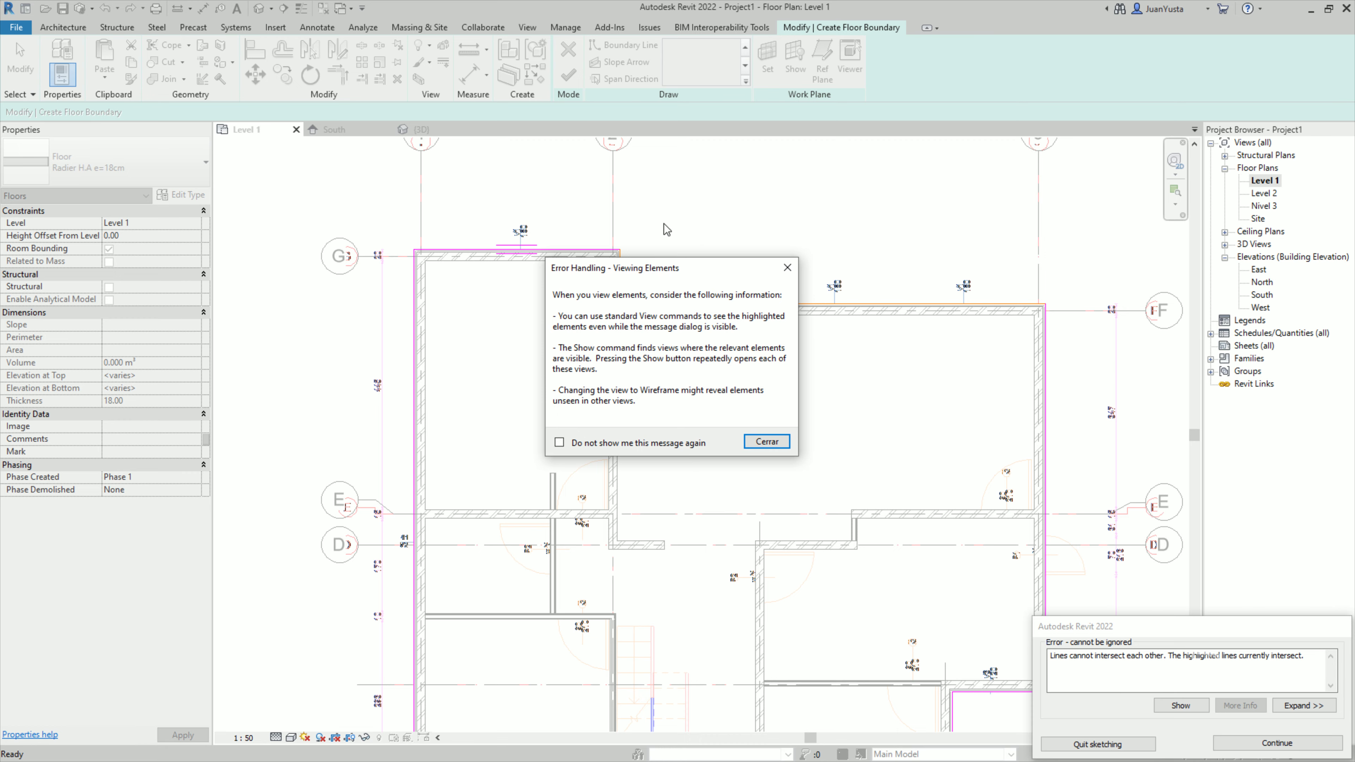
{"action": "left_click", "coordinate": [768, 443]}
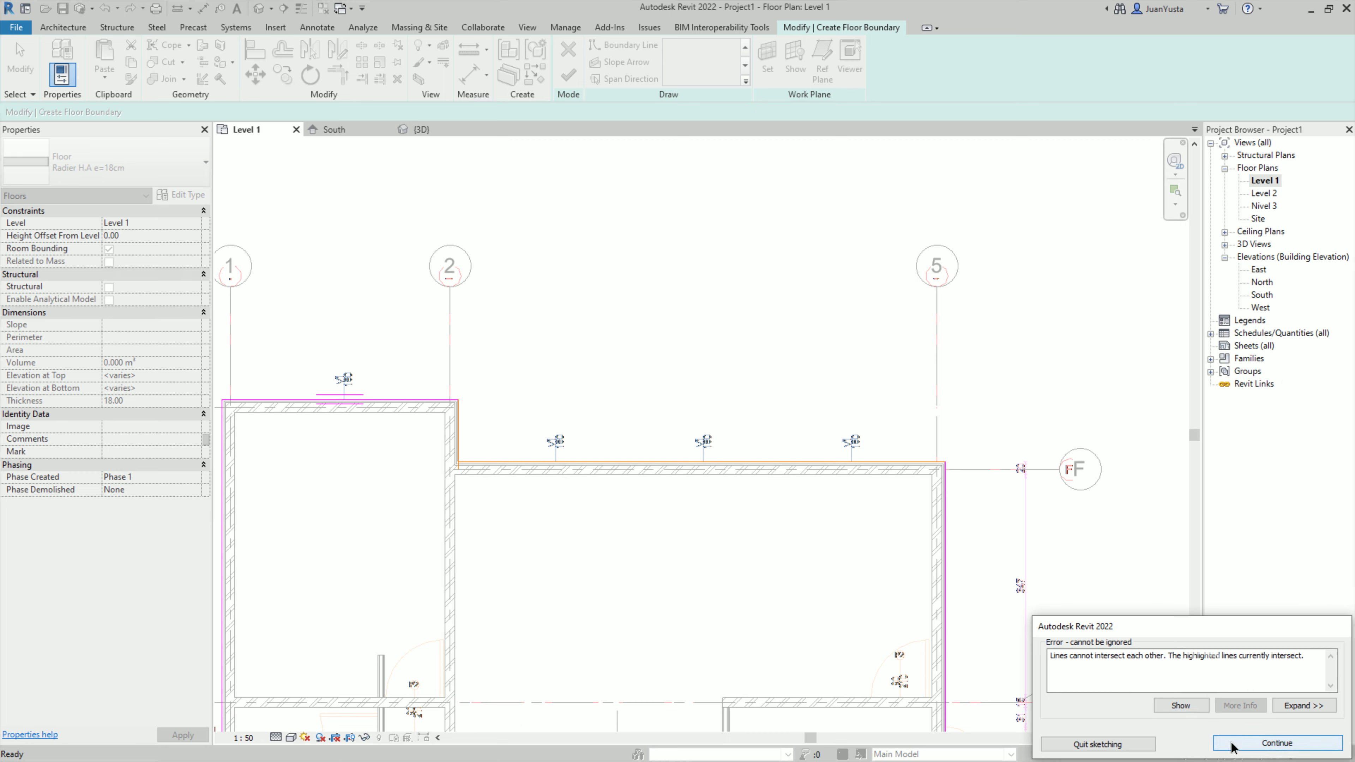
{"action": "left_click", "coordinate": [1269, 743]}
{"action": "scroll", "coordinate": [576, 432], "scroll_direction": "up", "scroll_amount": 4}
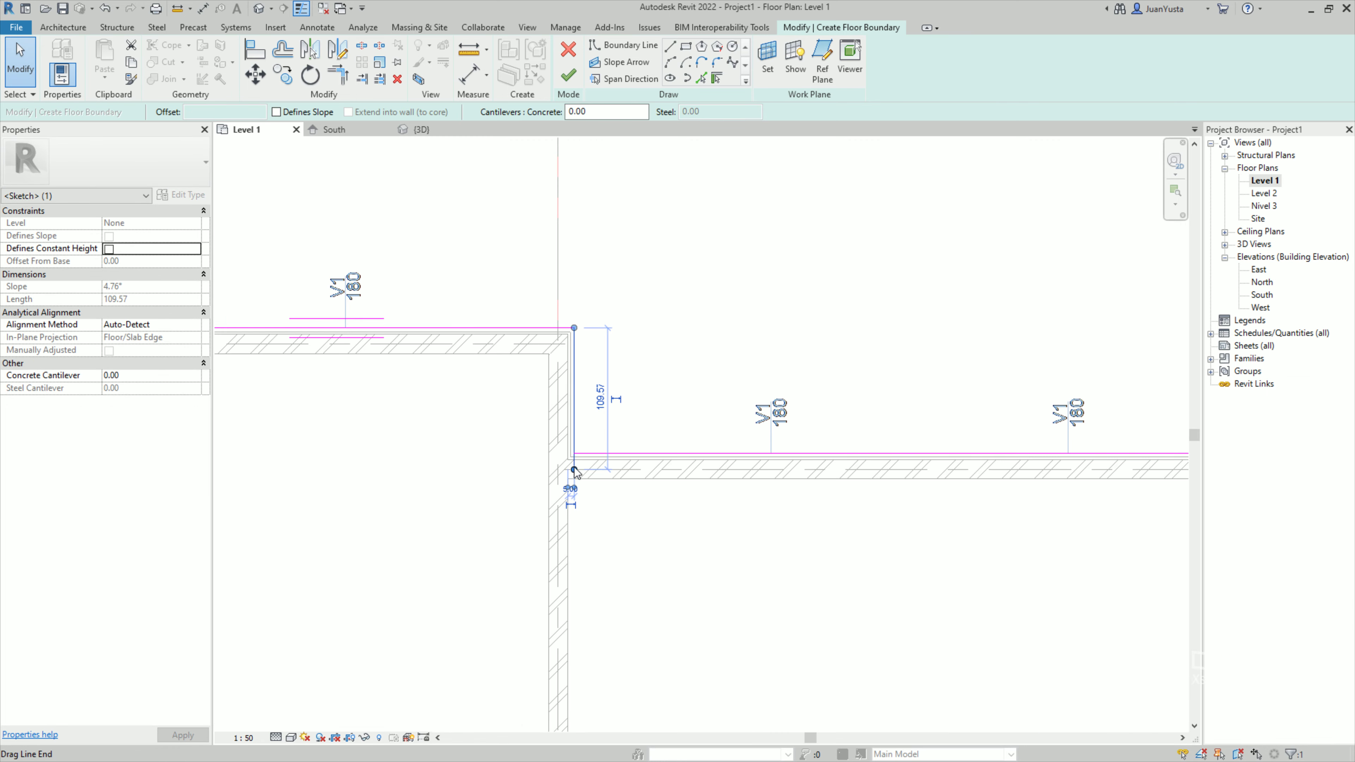
Move the vertical boundary line's bottom end up to the step corner.
{"action": "left_click_drag", "start_coordinate": [574, 469], "coordinate": [574, 413]}
{"action": "key", "text": "Escape"}
{"action": "left_click", "coordinate": [575, 438]}
{"action": "left_click", "coordinate": [694, 376]}
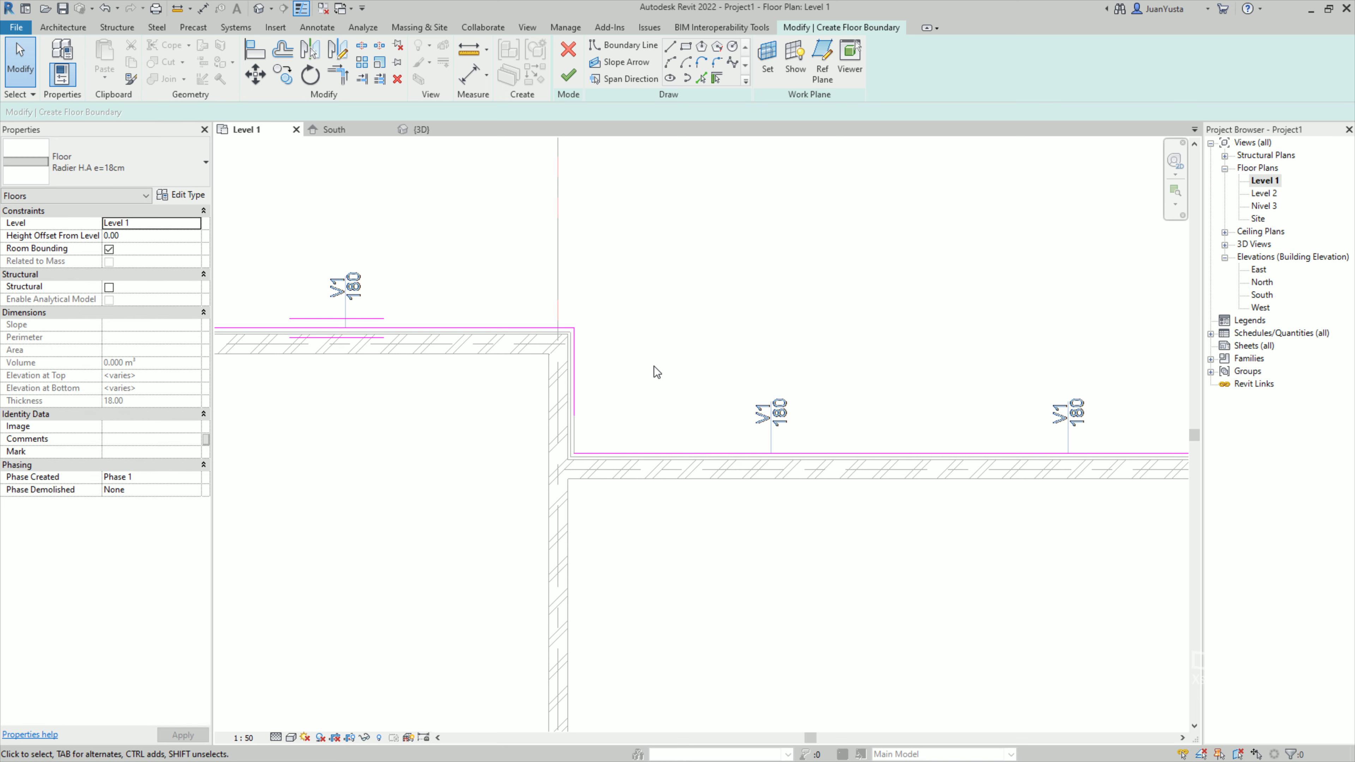
Try Trim/Extend to Corner (TR), cancel it, then zoom out to the upper plan.
{"action": "key", "text": "t"}
{"action": "key", "text": "r"}
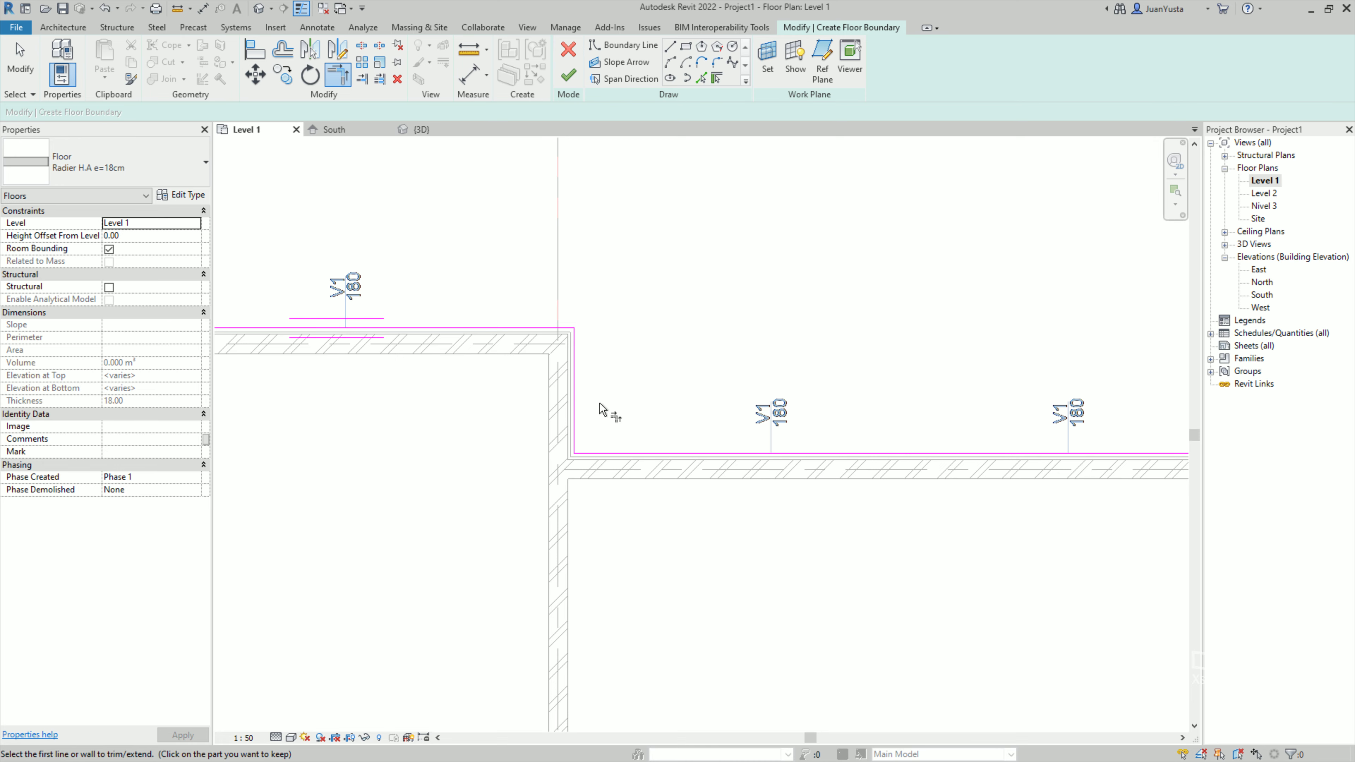
{"action": "scroll", "coordinate": [587, 394], "scroll_direction": "down", "scroll_amount": 3}
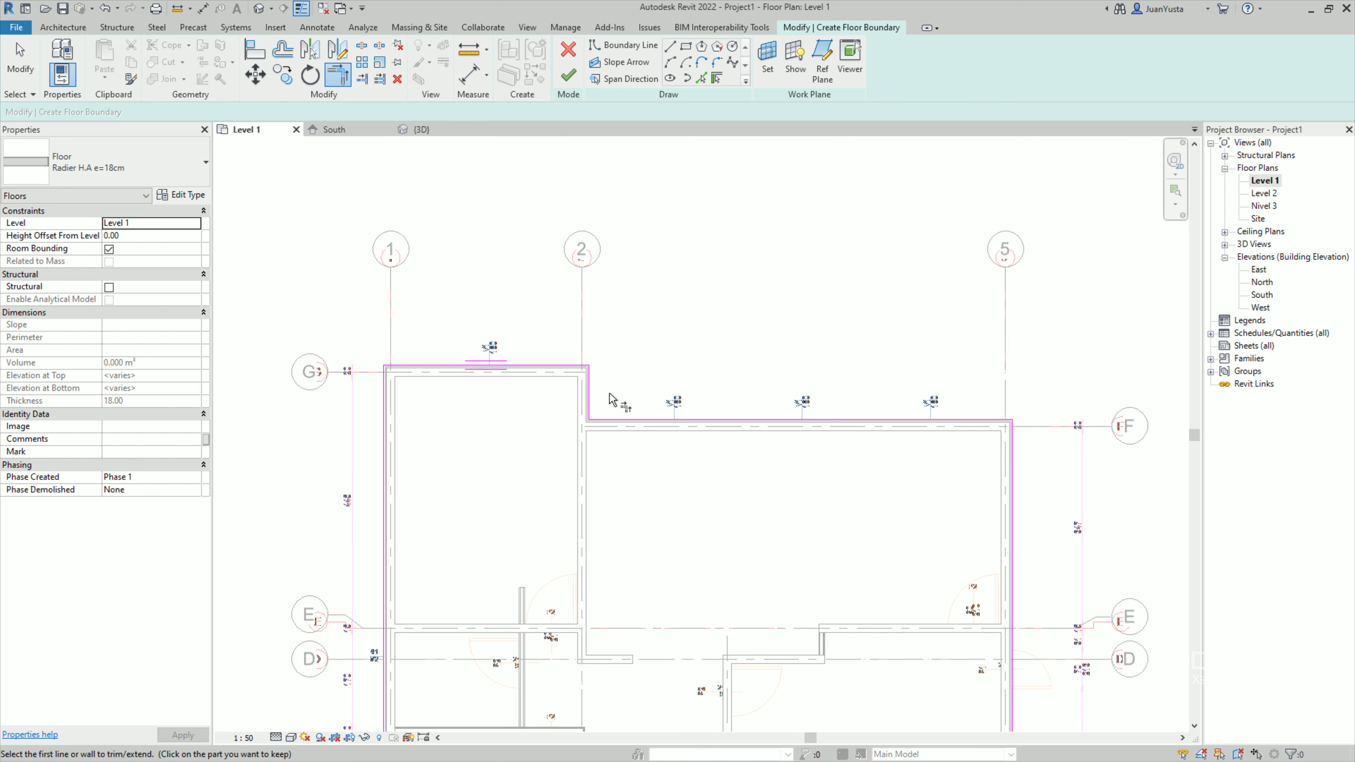
{"action": "key", "text": "Escape"}
{"action": "scroll", "coordinate": [624, 427], "scroll_direction": "down", "scroll_amount": 2, "text": "ctrl"}
{"action": "scroll", "coordinate": [628, 447], "scroll_direction": "down", "scroll_amount": 2, "text": "ctrl"}
{"action": "scroll", "coordinate": [628, 447], "scroll_direction": "down", "scroll_amount": 1}
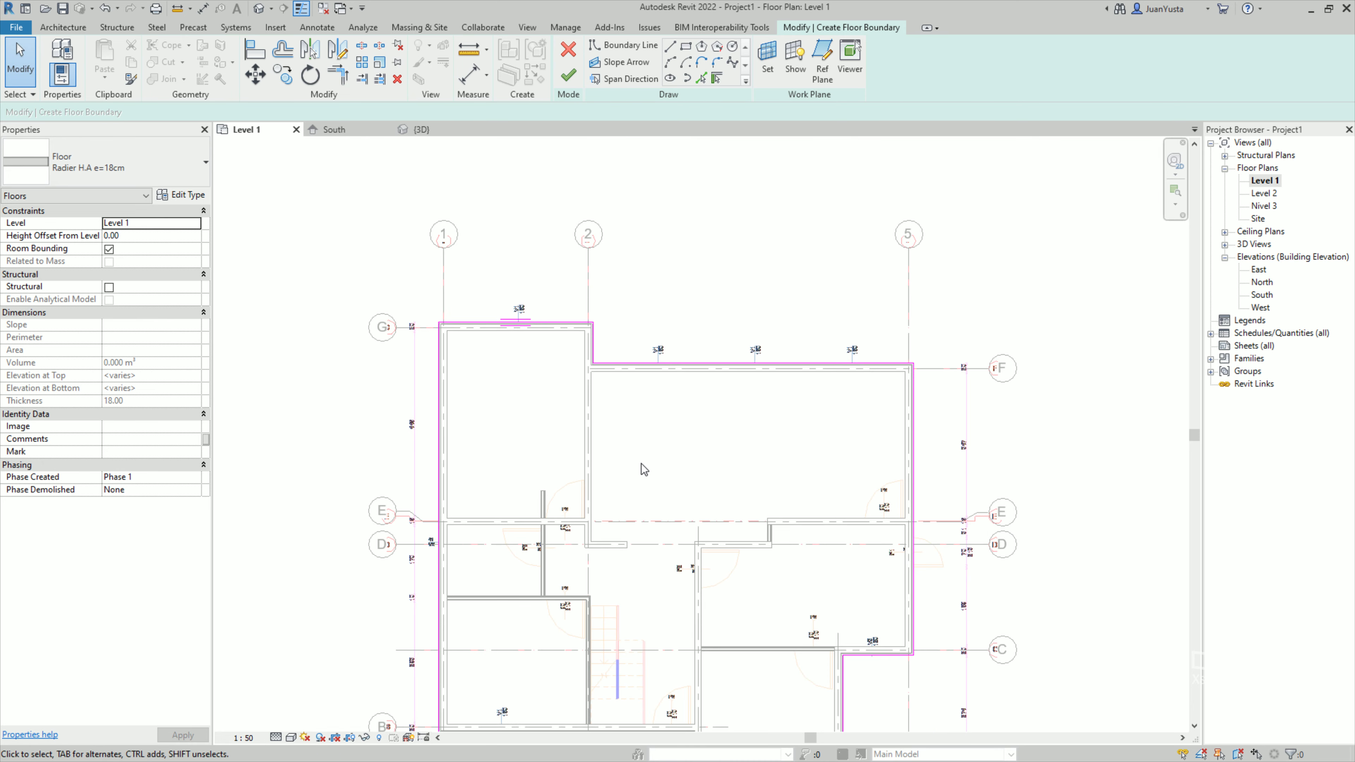
{"action": "scroll", "coordinate": [641, 464], "scroll_direction": "down", "scroll_amount": 1}
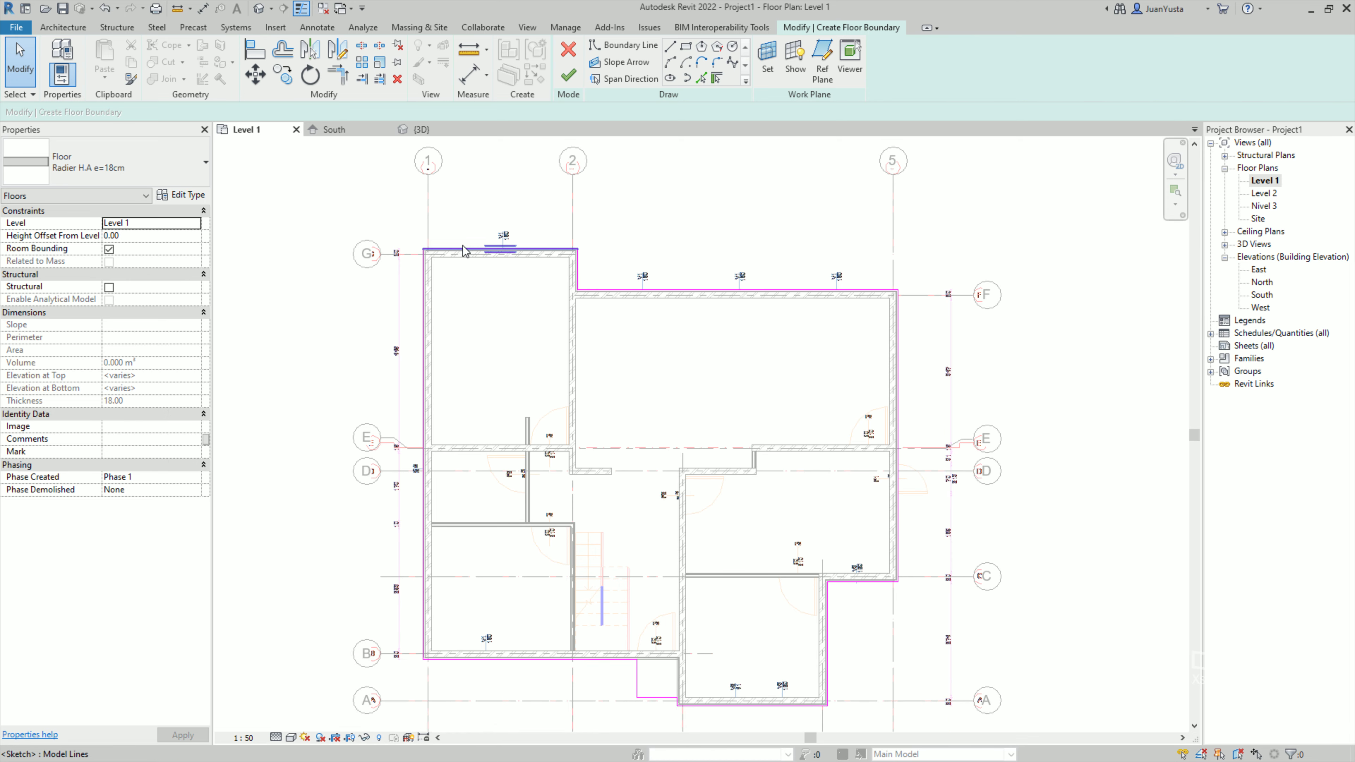
{"action": "middle_click_drag", "start_coordinate": [663, 670], "coordinate": [638, 585]}
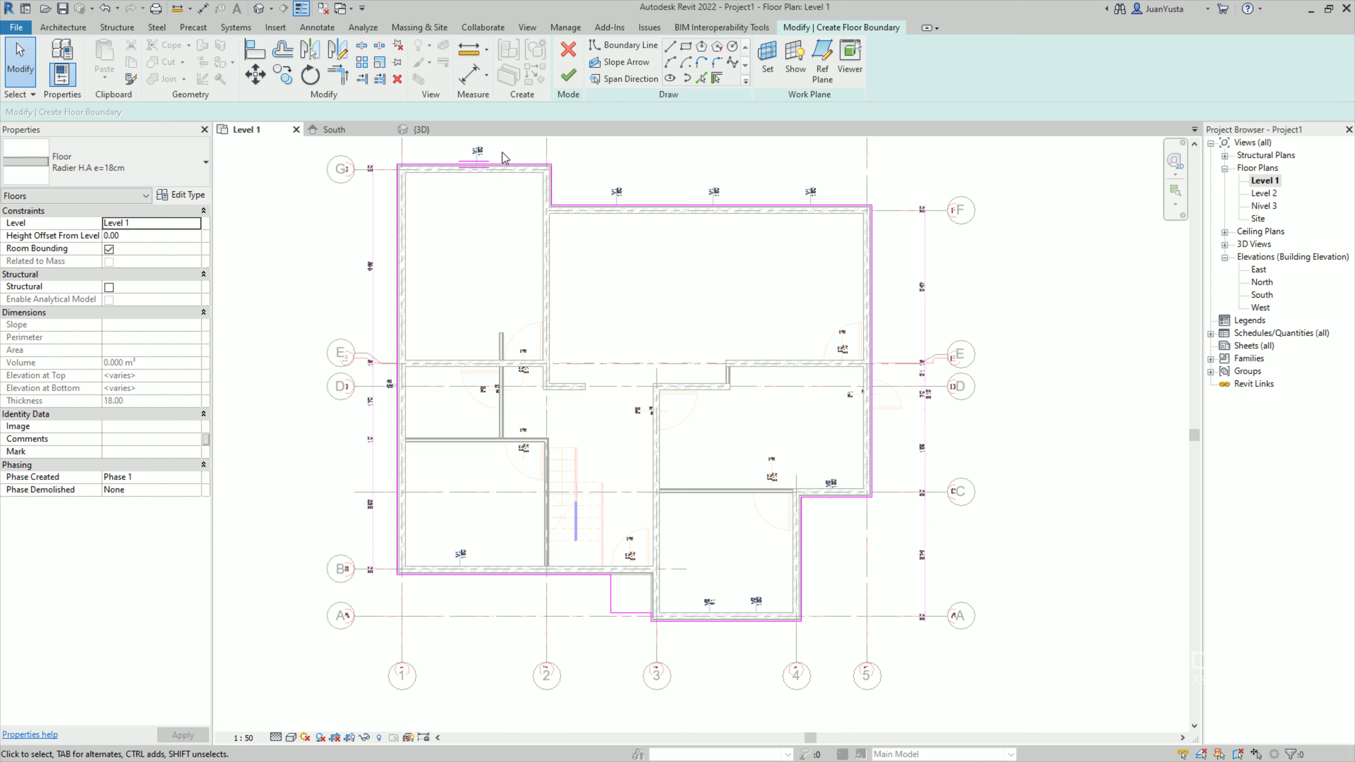
Draw a boundary line along the right wall from grid F to grid C.
{"action": "left_click", "coordinate": [670, 47]}
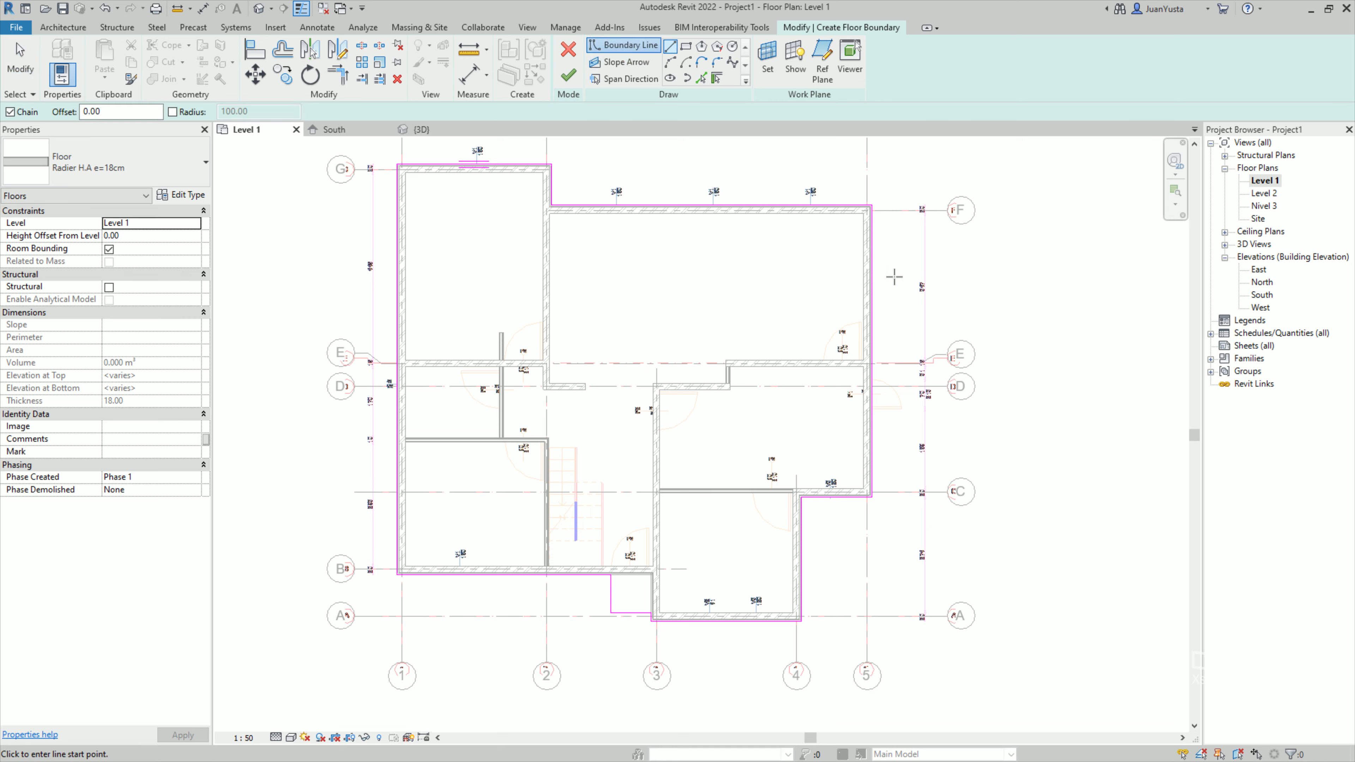
{"action": "left_click", "coordinate": [878, 211]}
{"action": "left_click", "coordinate": [875, 498]}
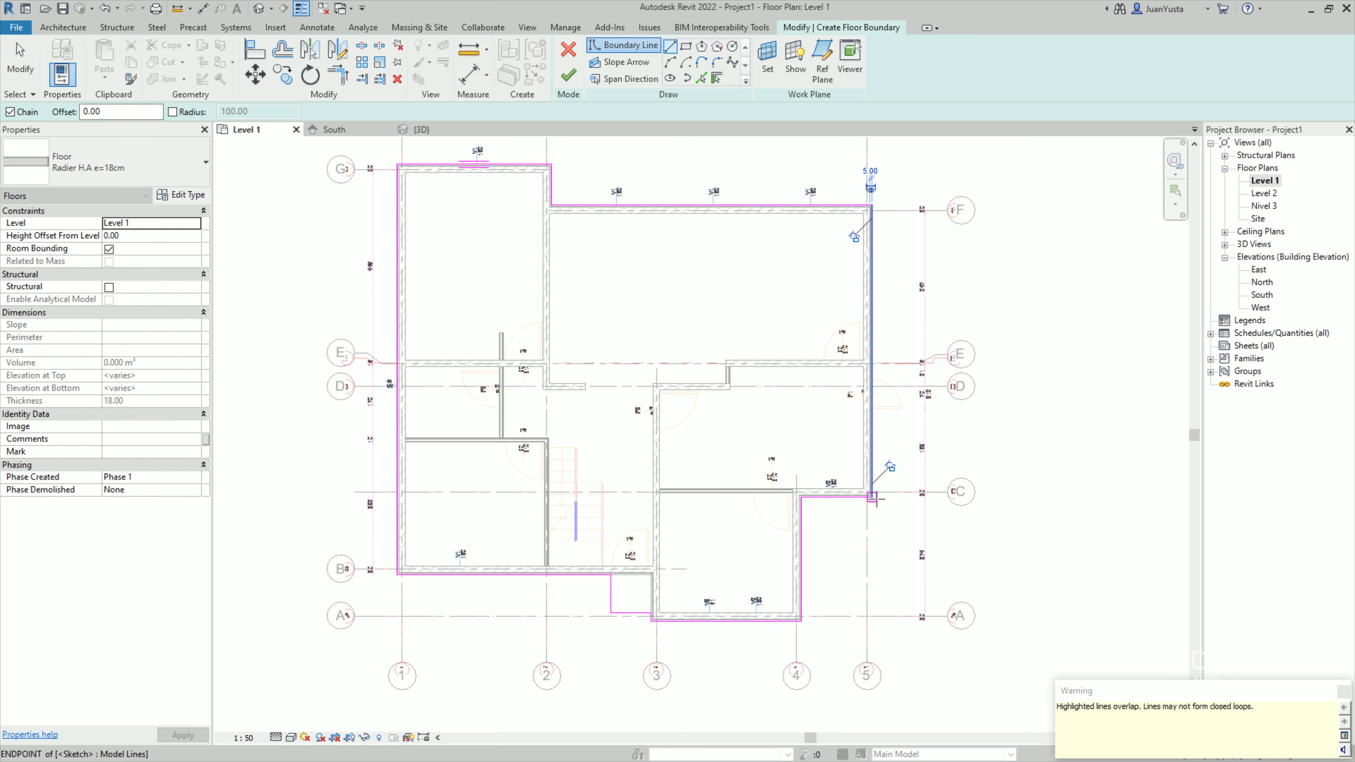
{"action": "key", "text": "Escape"}
{"action": "left_click", "coordinate": [1343, 691]}
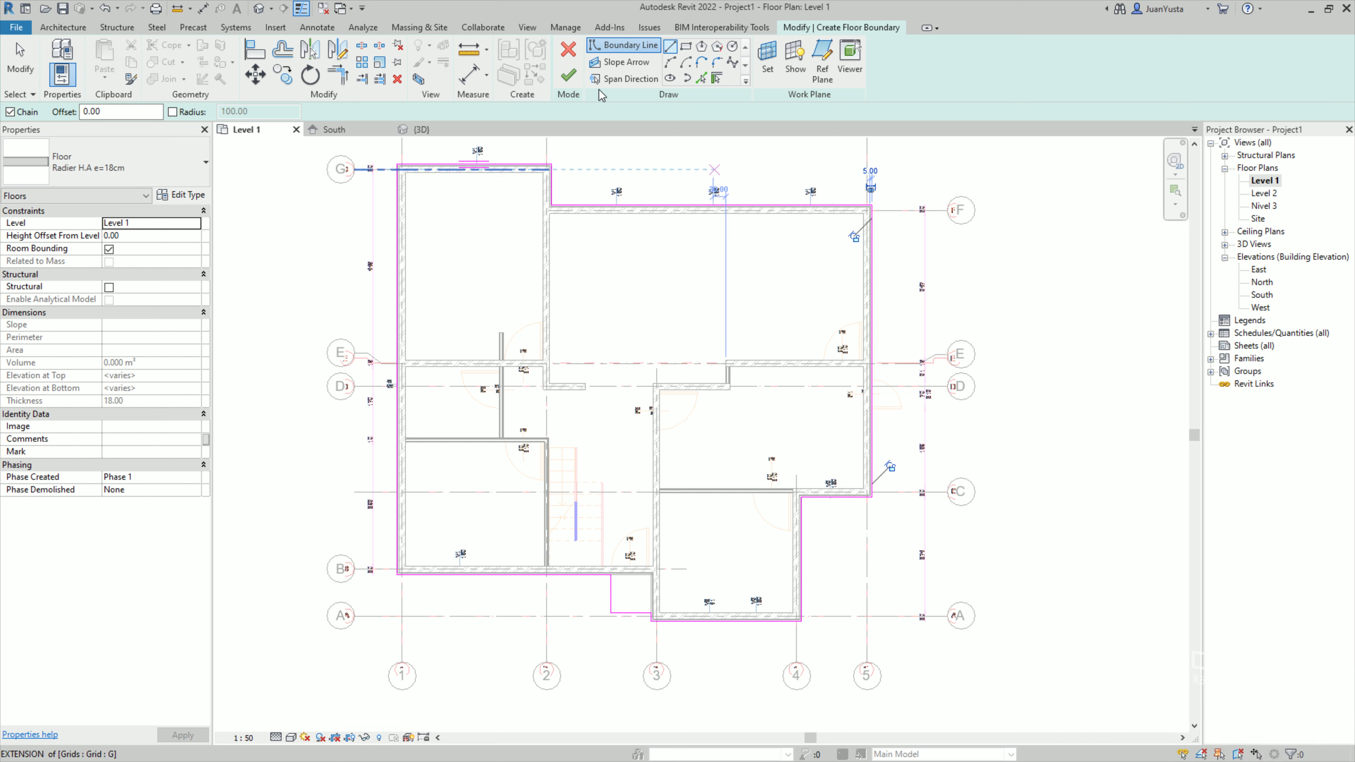
Review the conflicting boundary lines, then finish the sketch to create the floor.
{"action": "left_click", "coordinate": [570, 77]}
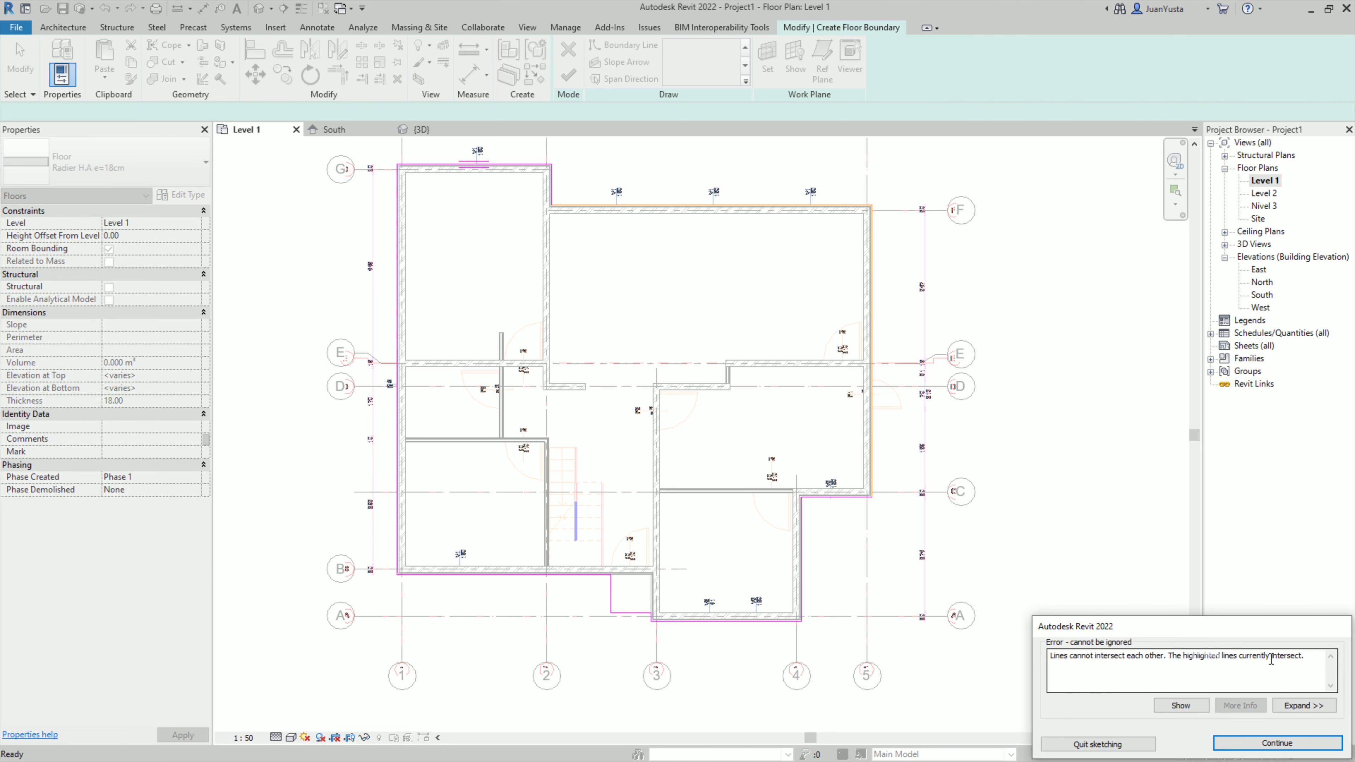
{"action": "left_click", "coordinate": [1193, 710]}
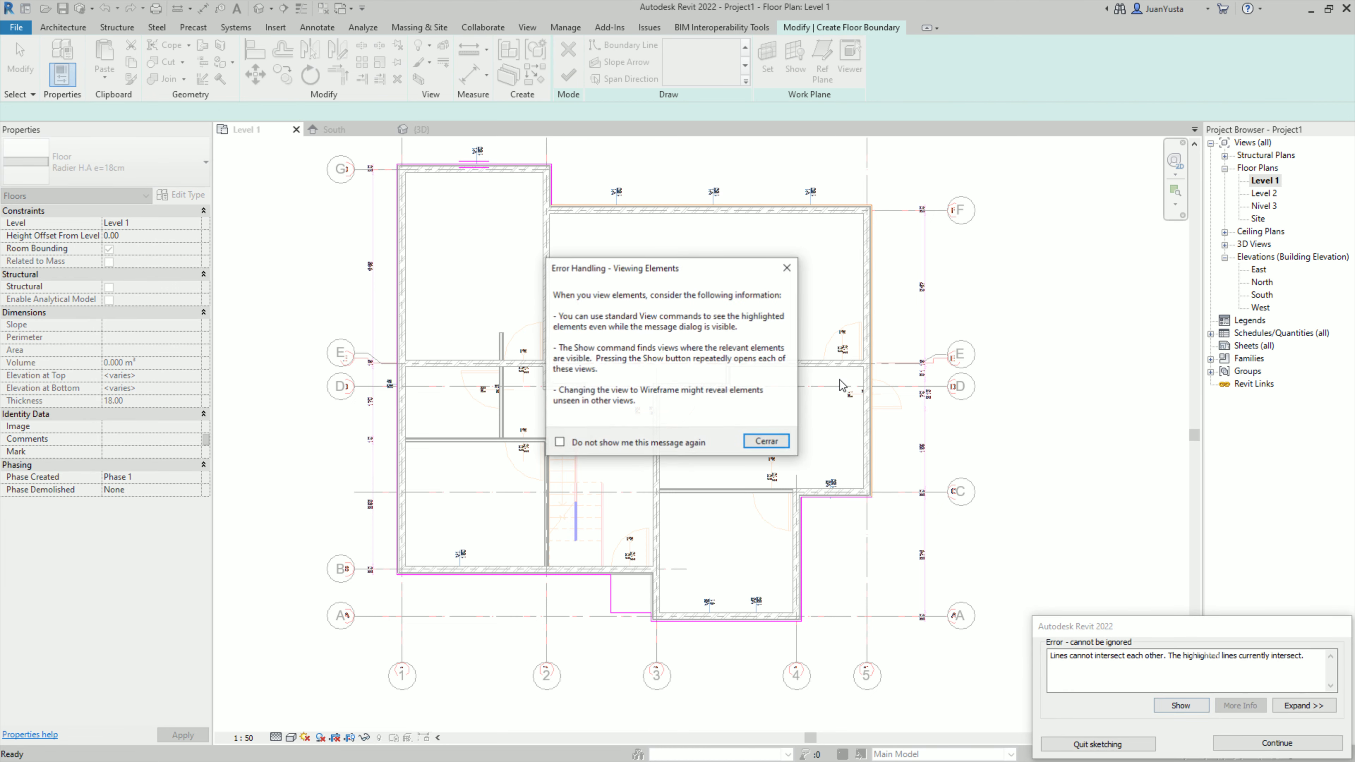
{"action": "left_click", "coordinate": [766, 444]}
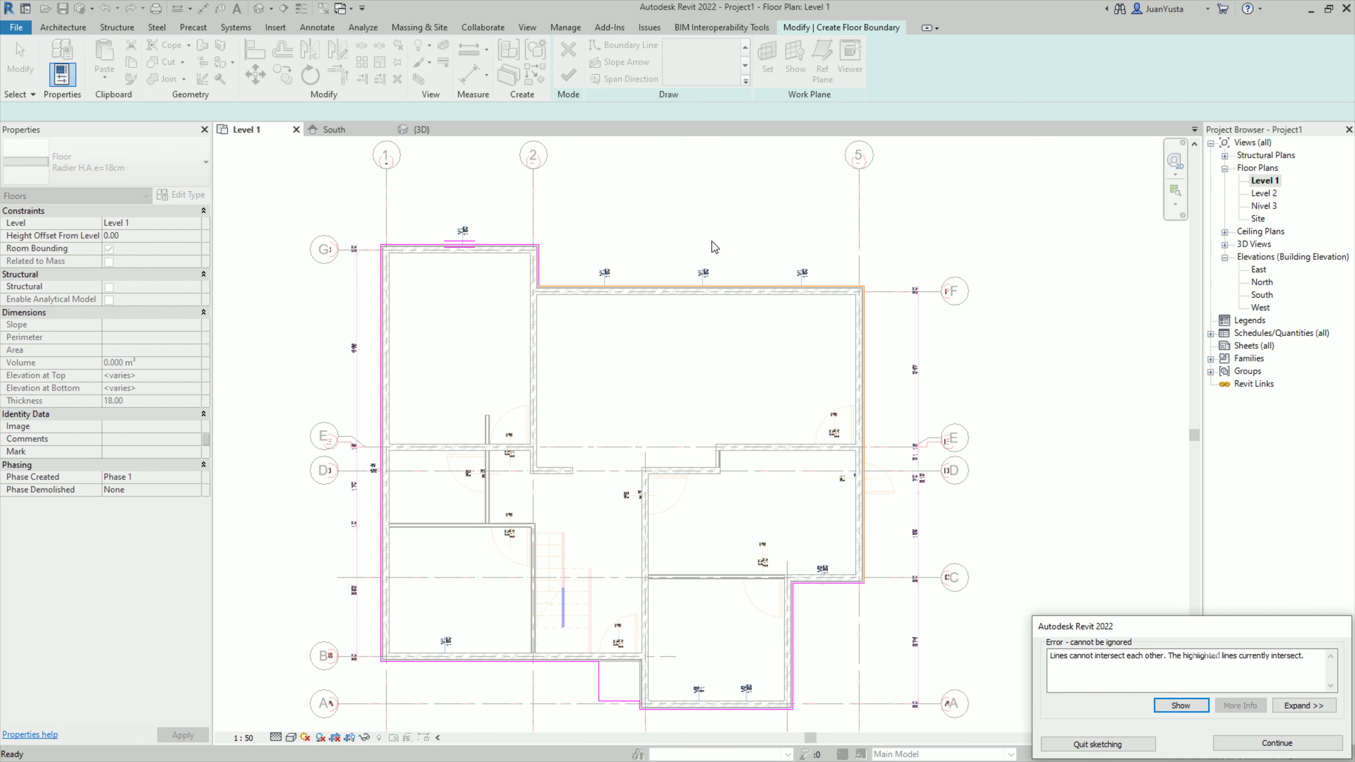
{"action": "left_click", "coordinate": [1248, 743]}
{"action": "left_click", "coordinate": [862, 403]}
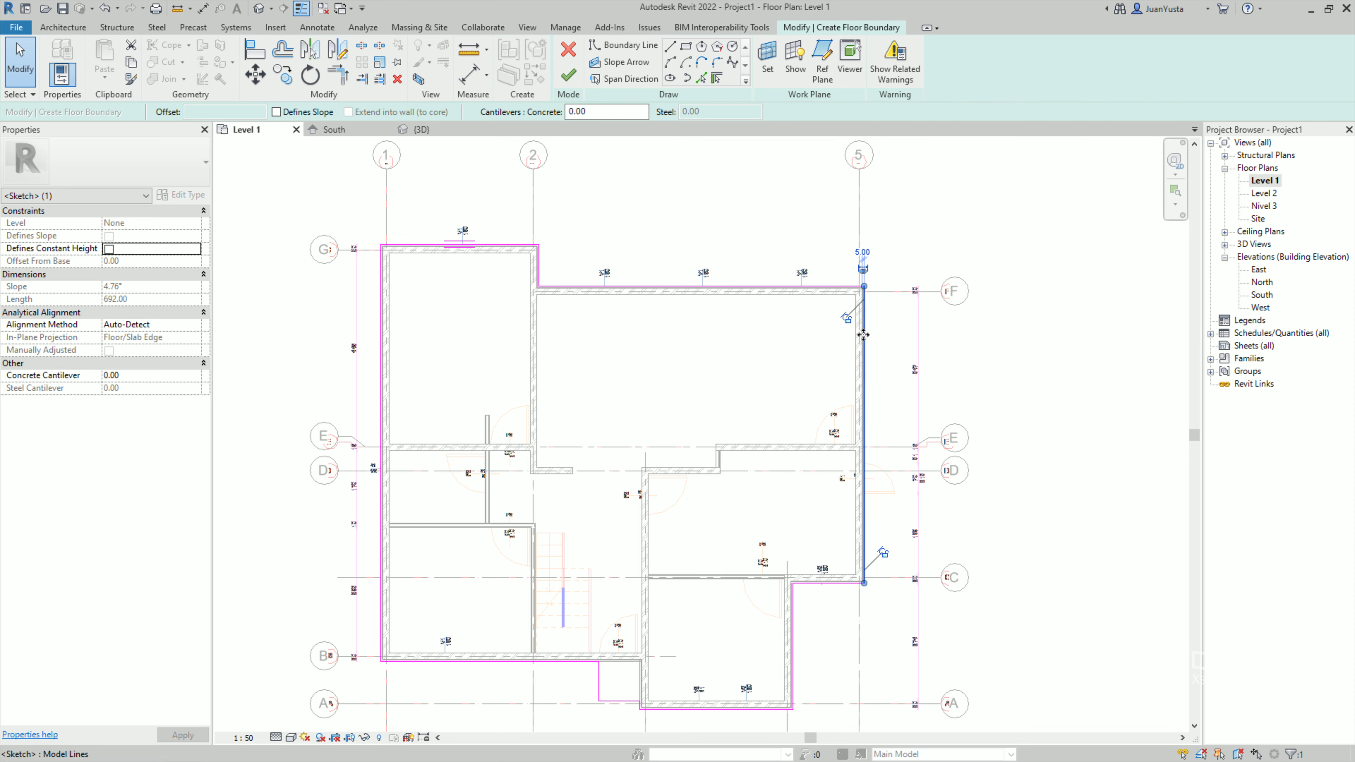
{"action": "left_click", "coordinate": [1033, 306]}
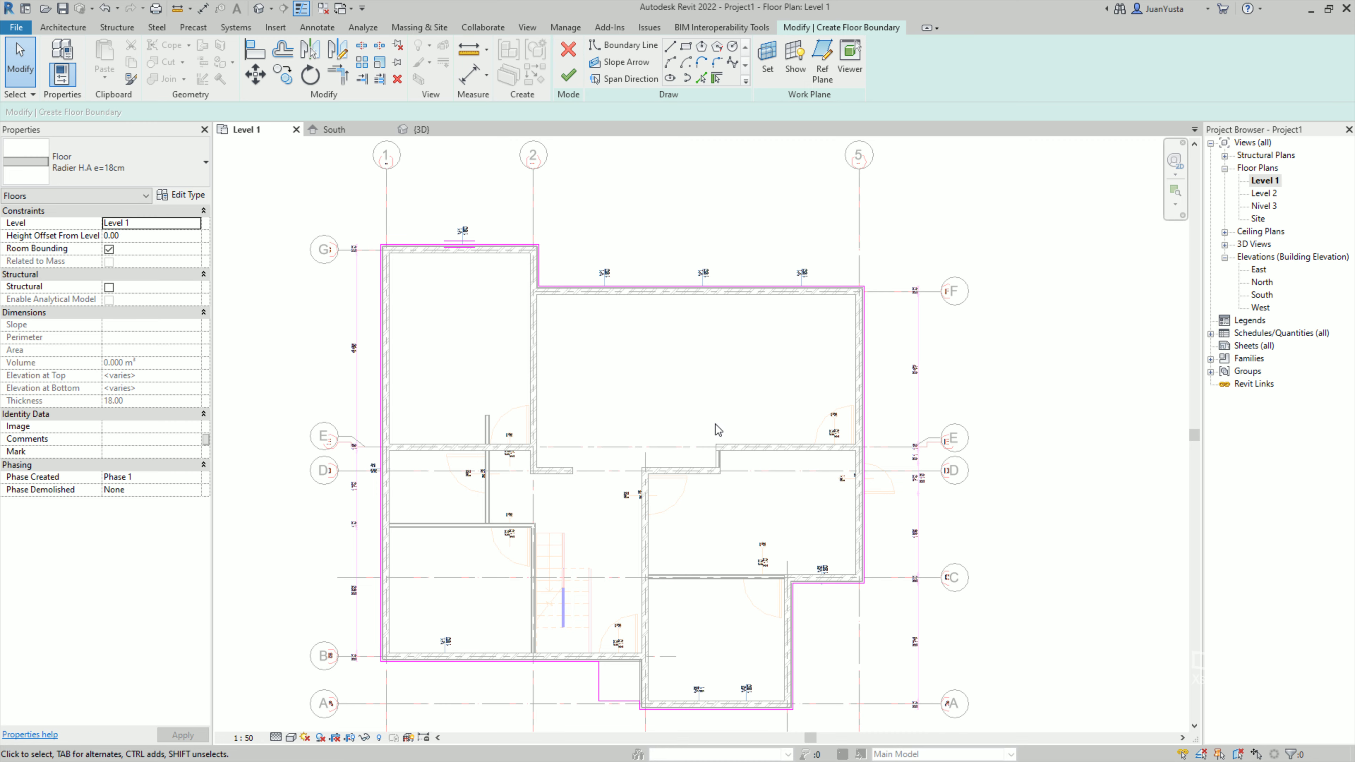
{"action": "left_click", "coordinate": [567, 77]}
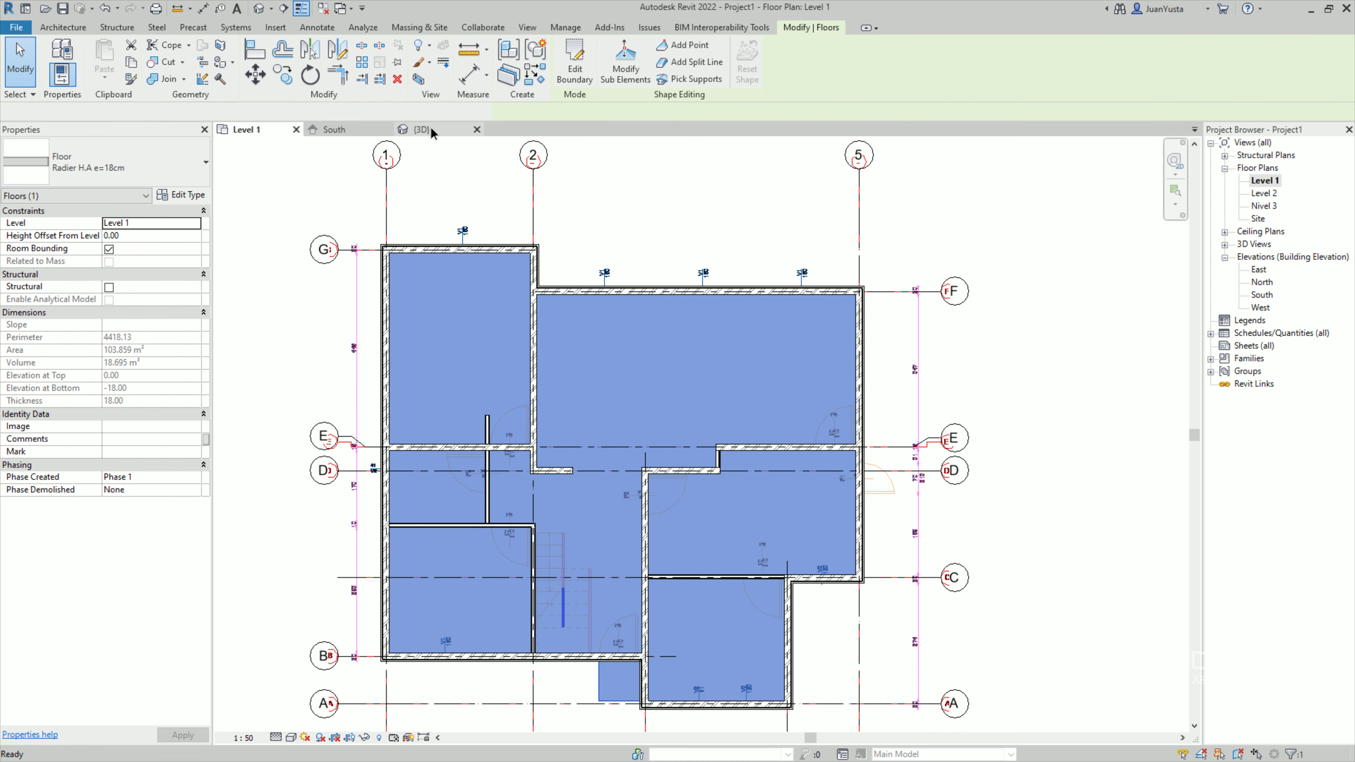
Orbit the 3D view to look at the new Level 1 floor from a higher angle.
{"action": "left_click", "coordinate": [431, 132]}
{"action": "scroll", "coordinate": [781, 458], "scroll_direction": "up", "scroll_amount": 3}
{"action": "left_click", "coordinate": [811, 525]}
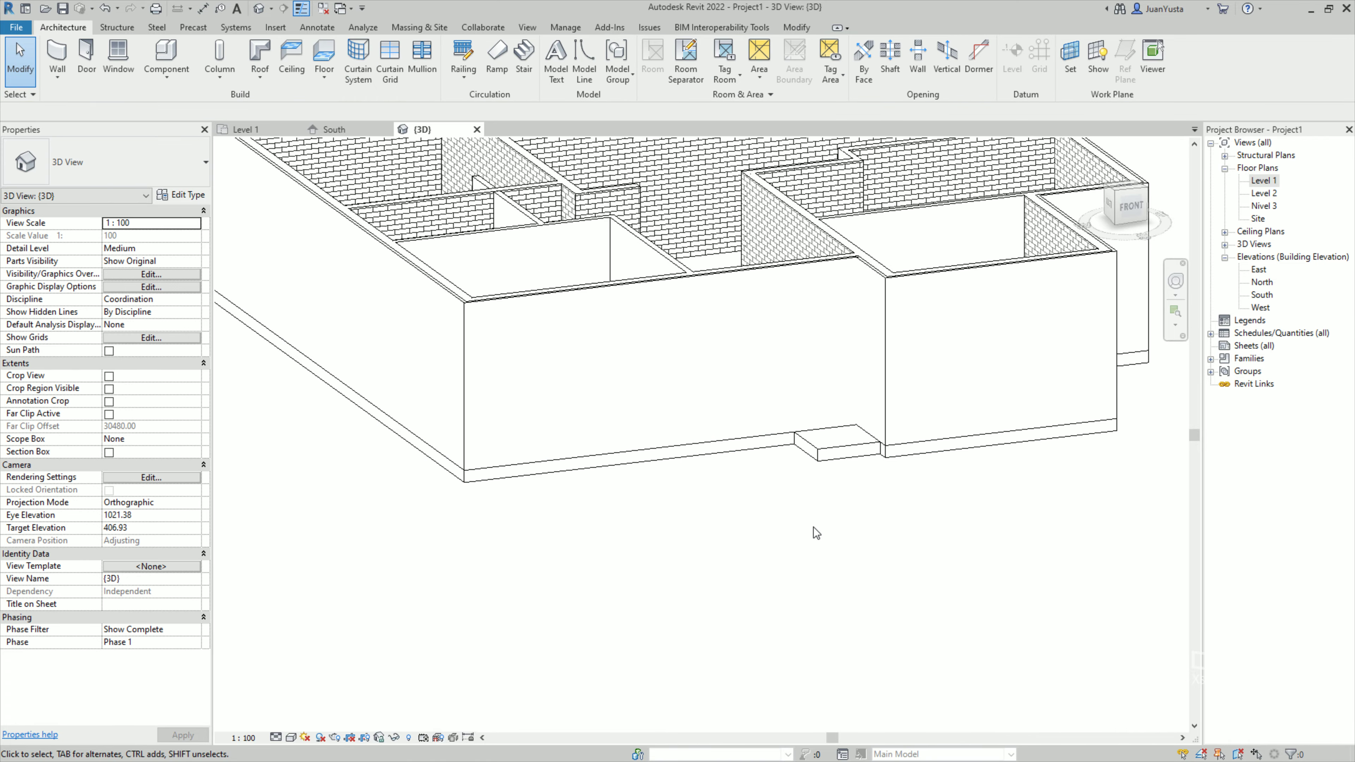
{"action": "left_click", "coordinate": [842, 457]}
{"action": "mouse_move", "coordinate": [766, 475]}
{"action": "middle_mouse_down", "text": "shift"}
{"action": "mouse_move", "coordinate": [684, 502]}
{"action": "mouse_move", "coordinate": [744, 593]}
{"action": "mouse_move", "coordinate": [690, 599]}
{"action": "mouse_move", "coordinate": [760, 598]}
{"action": "middle_mouse_up", "text": "shift"}
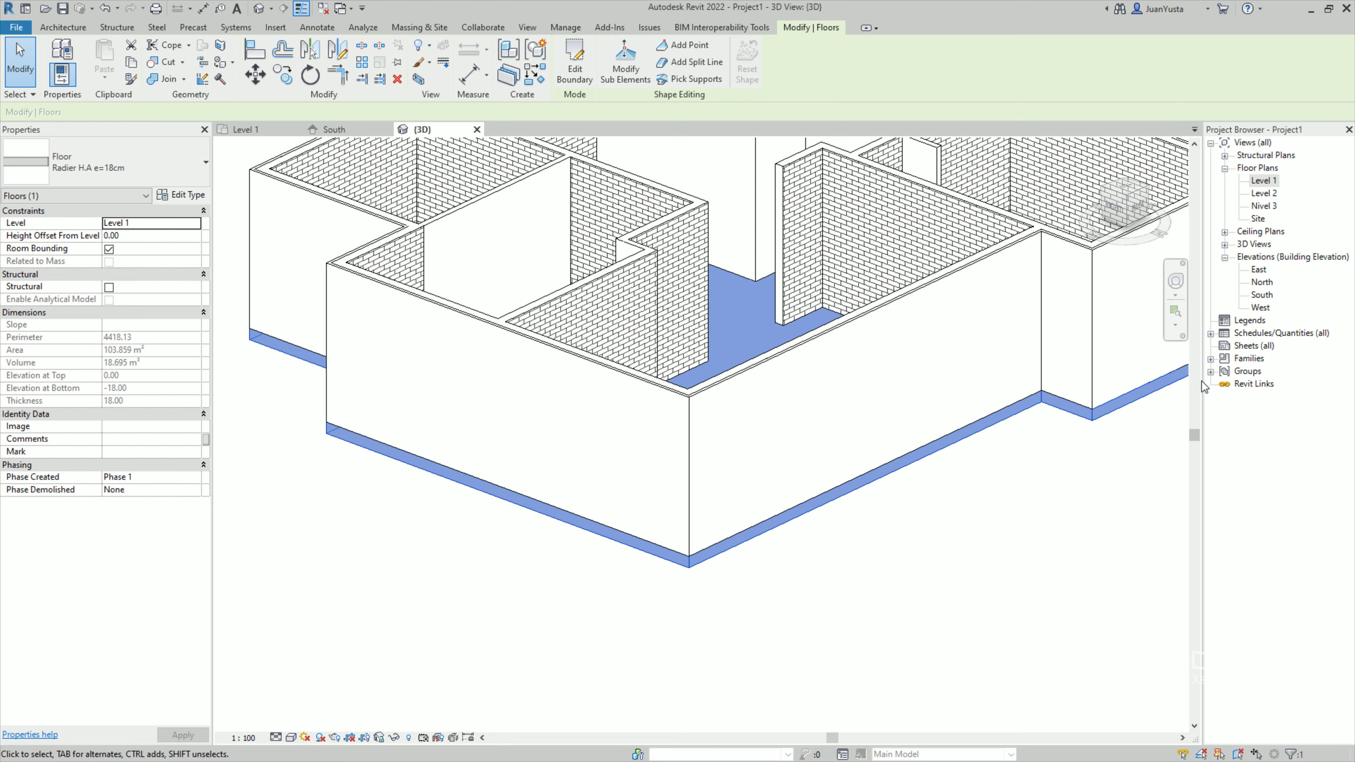
Inspect the floor slab and its properties in the South elevation.
{"action": "double_click", "coordinate": [1261, 294]}
{"action": "scroll", "coordinate": [848, 561], "scroll_direction": "up", "scroll_amount": 5}
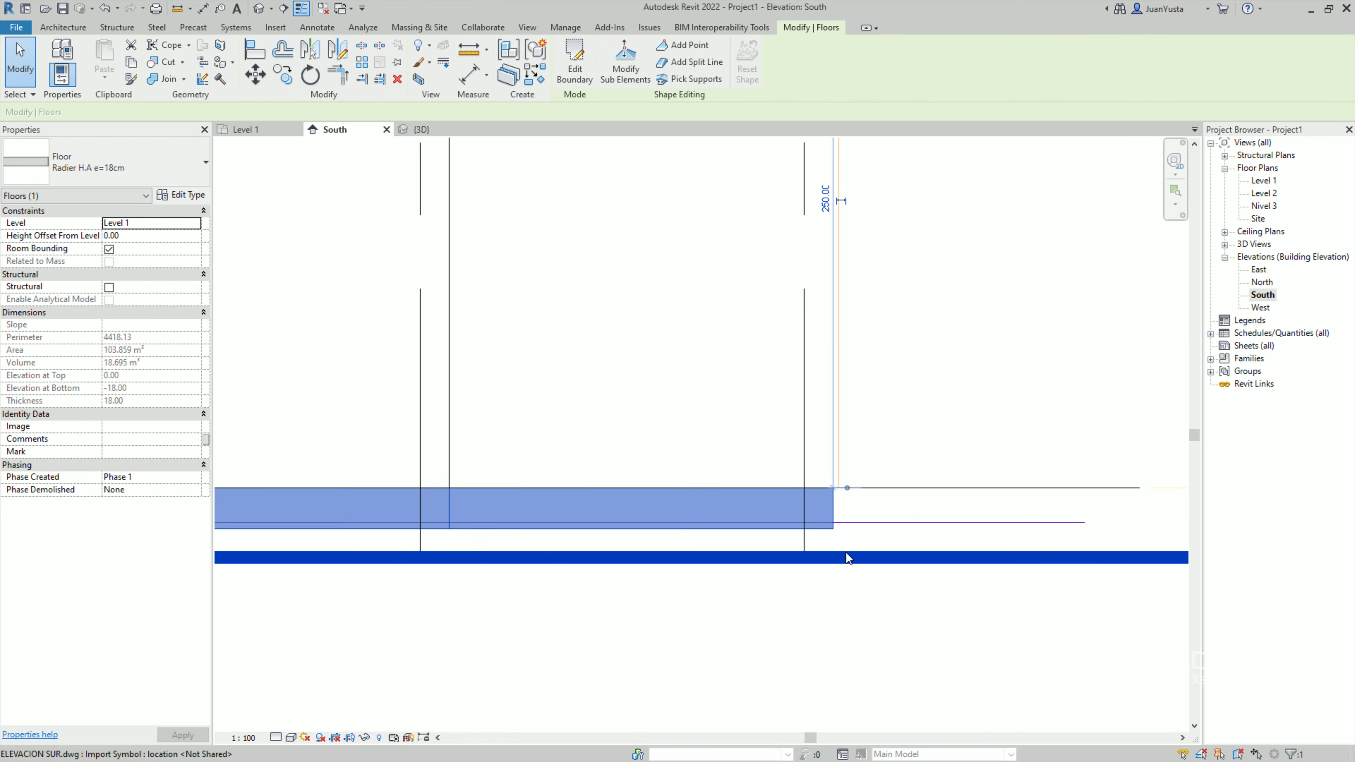
{"action": "scroll", "coordinate": [864, 534], "scroll_direction": "up", "scroll_amount": 2}
{"action": "key", "text": "Escape"}
{"action": "scroll", "coordinate": [896, 492], "scroll_direction": "up", "scroll_amount": 3}
{"action": "left_click", "coordinate": [897, 487]}
{"action": "left_click", "coordinate": [746, 527]}
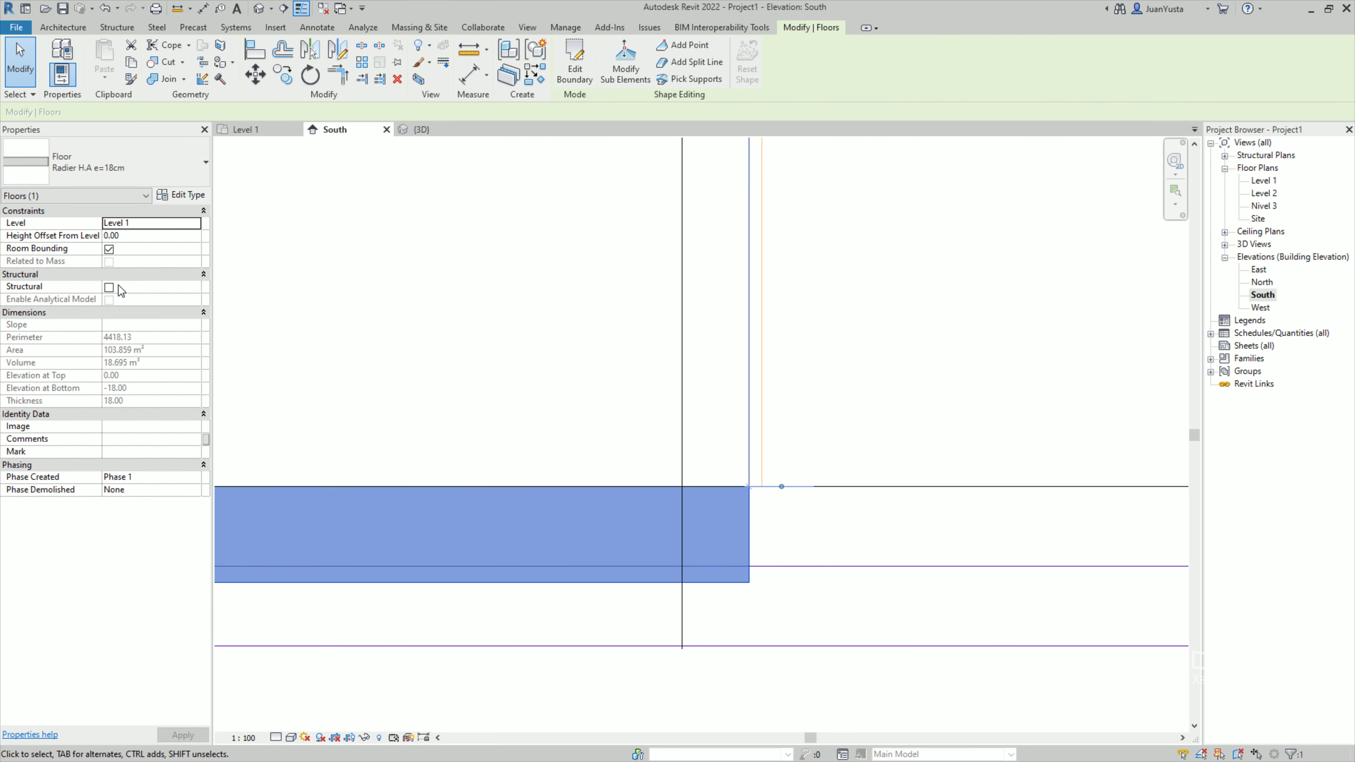
{"action": "left_click", "coordinate": [121, 231]}
{"action": "scroll", "coordinate": [758, 609], "scroll_direction": "down", "scroll_amount": 3}
{"action": "left_click", "coordinate": [809, 676]}
{"action": "scroll", "coordinate": [809, 676], "scroll_direction": "down", "scroll_amount": 3}
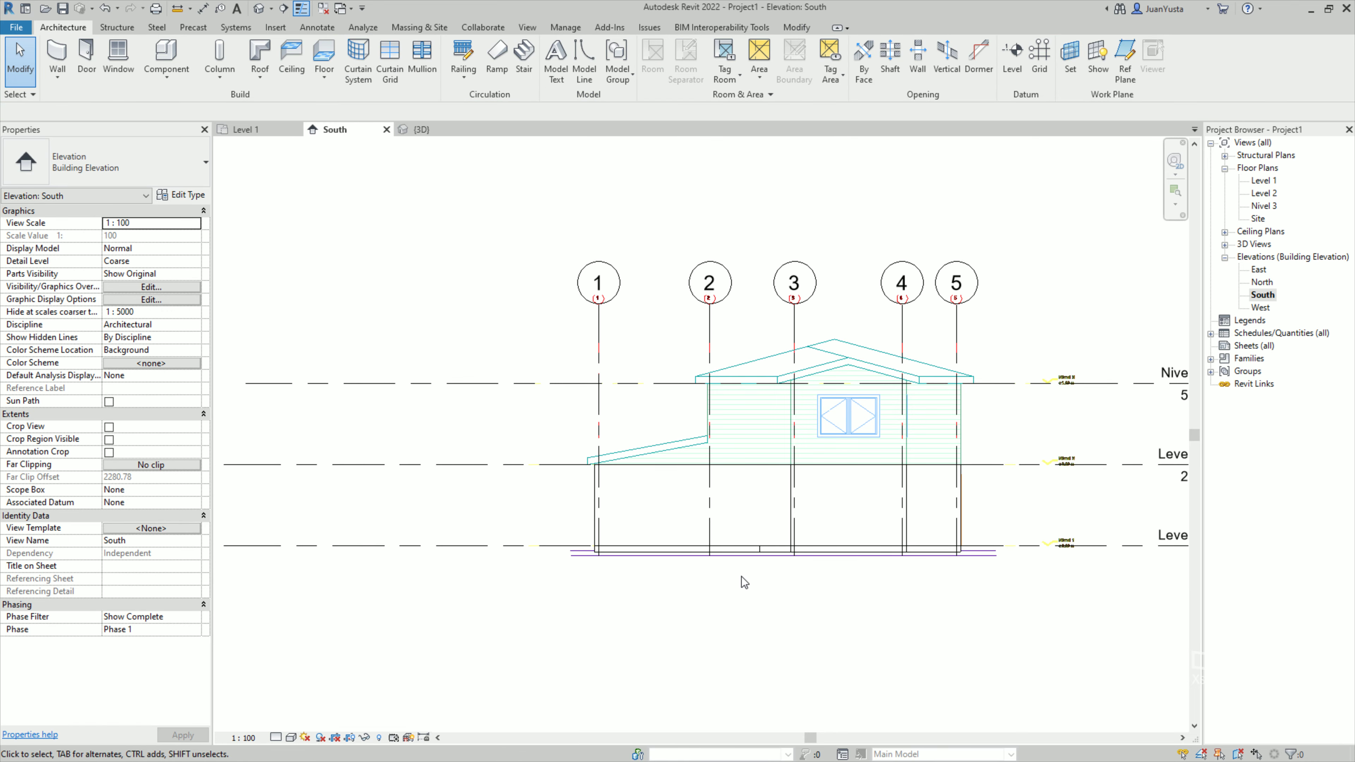
{"action": "scroll", "coordinate": [684, 560], "scroll_direction": "up", "scroll_amount": 4}
{"action": "left_click", "coordinate": [547, 526]}
{"action": "left_click", "coordinate": [529, 290]}
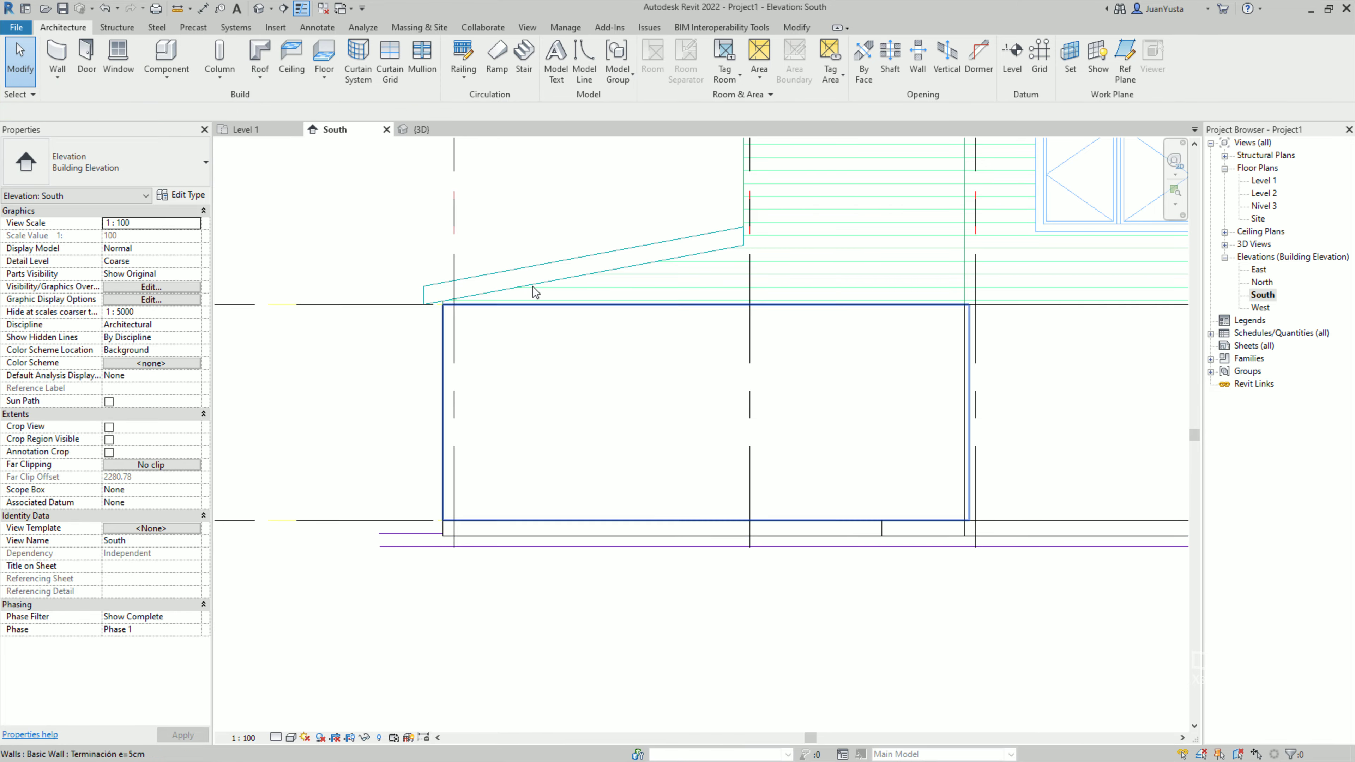
Orbit the 3D view again to confirm the Radier H.A e=18cm slab covers every room.
{"action": "left_click", "coordinate": [432, 131]}
{"action": "left_click", "coordinate": [764, 511]}
{"action": "mouse_move", "coordinate": [983, 560]}
{"action": "middle_mouse_down", "text": "shift"}
{"action": "mouse_move", "coordinate": [715, 645]}
{"action": "mouse_move", "coordinate": [572, 216]}
{"action": "middle_mouse_up", "text": "shift"}
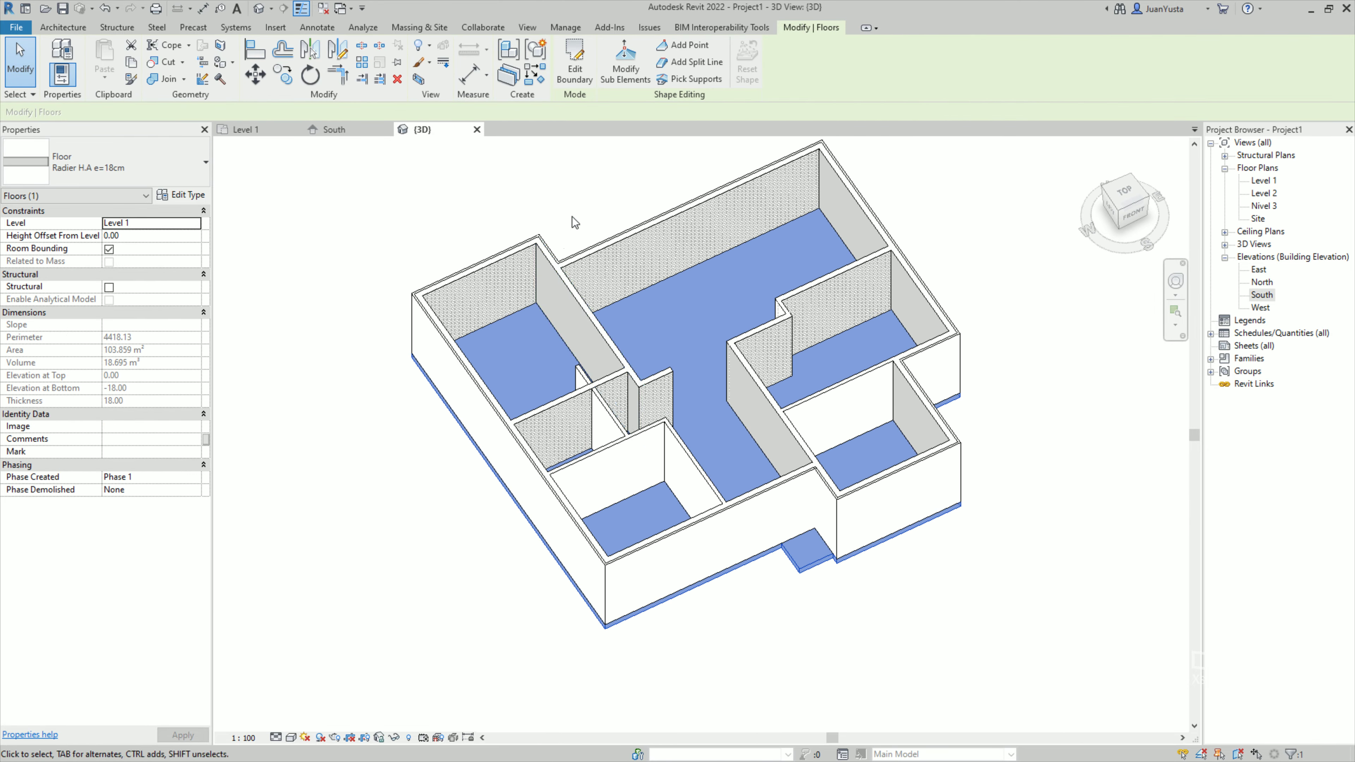
{"action": "mouse_move", "coordinate": [571, 216]}
{"action": "middle_mouse_down", "text": "shift"}
{"action": "mouse_move", "coordinate": [437, 374]}
{"action": "mouse_move", "coordinate": [469, 423]}
{"action": "mouse_move", "coordinate": [542, 303]}
{"action": "middle_mouse_up", "text": "shift"}
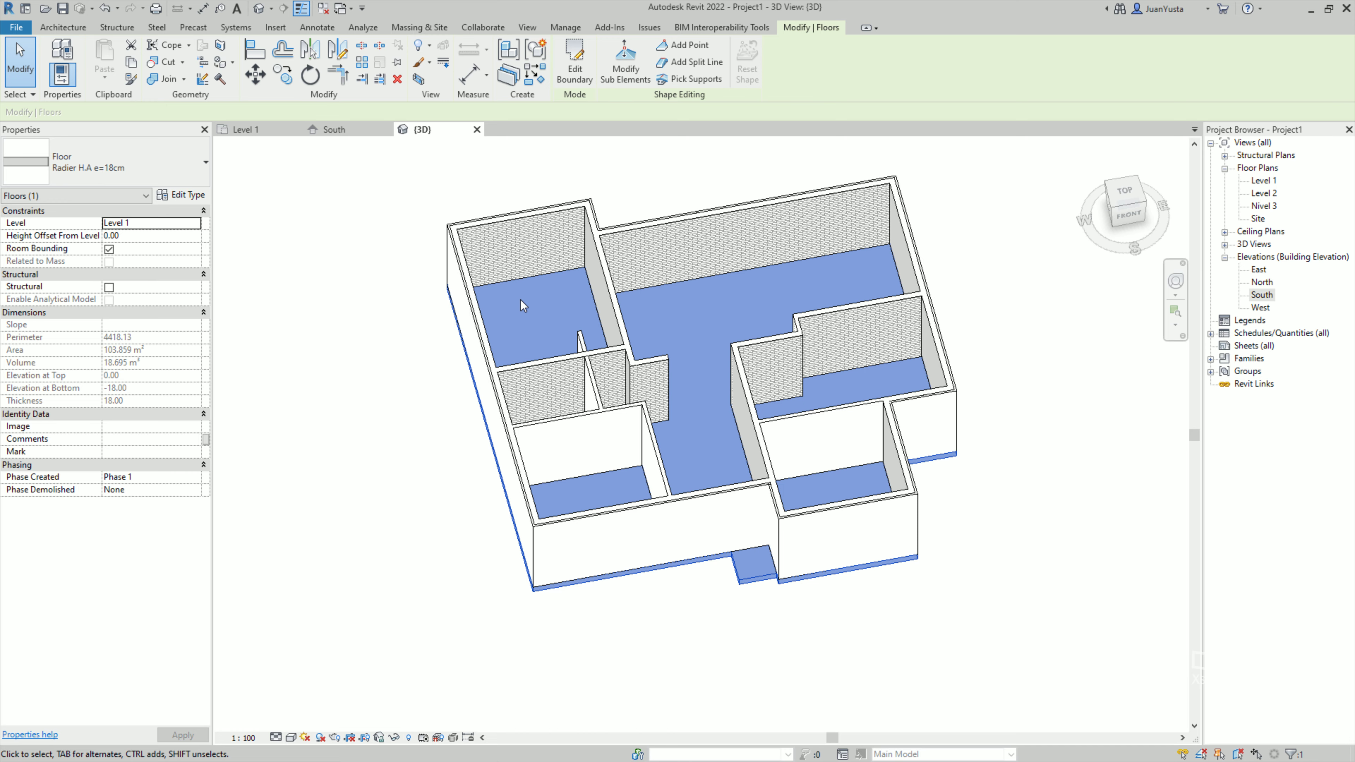
{"action": "left_click", "coordinate": [260, 131]}
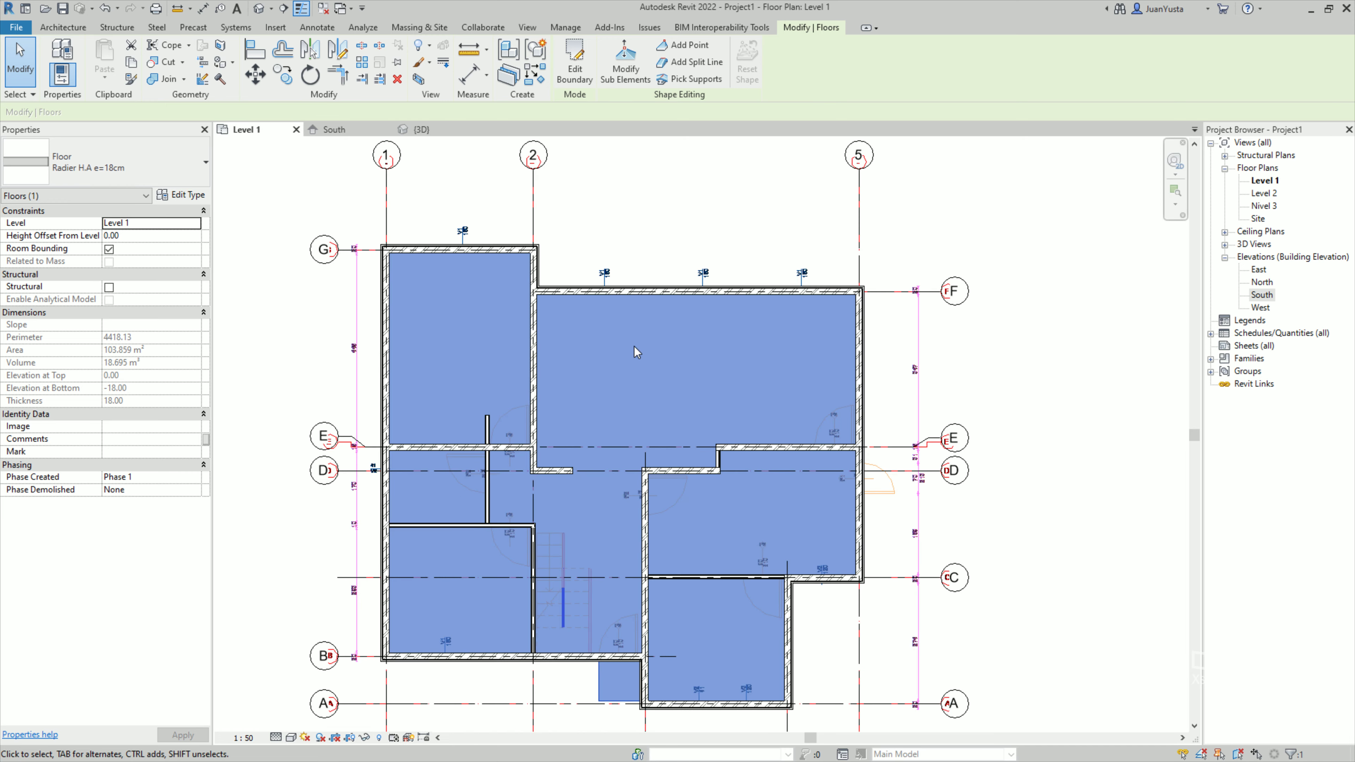
Zoom into the Level 1 plan and select the imported PLANTA 1ER PISO drawing.
{"action": "key", "text": "Escape"}
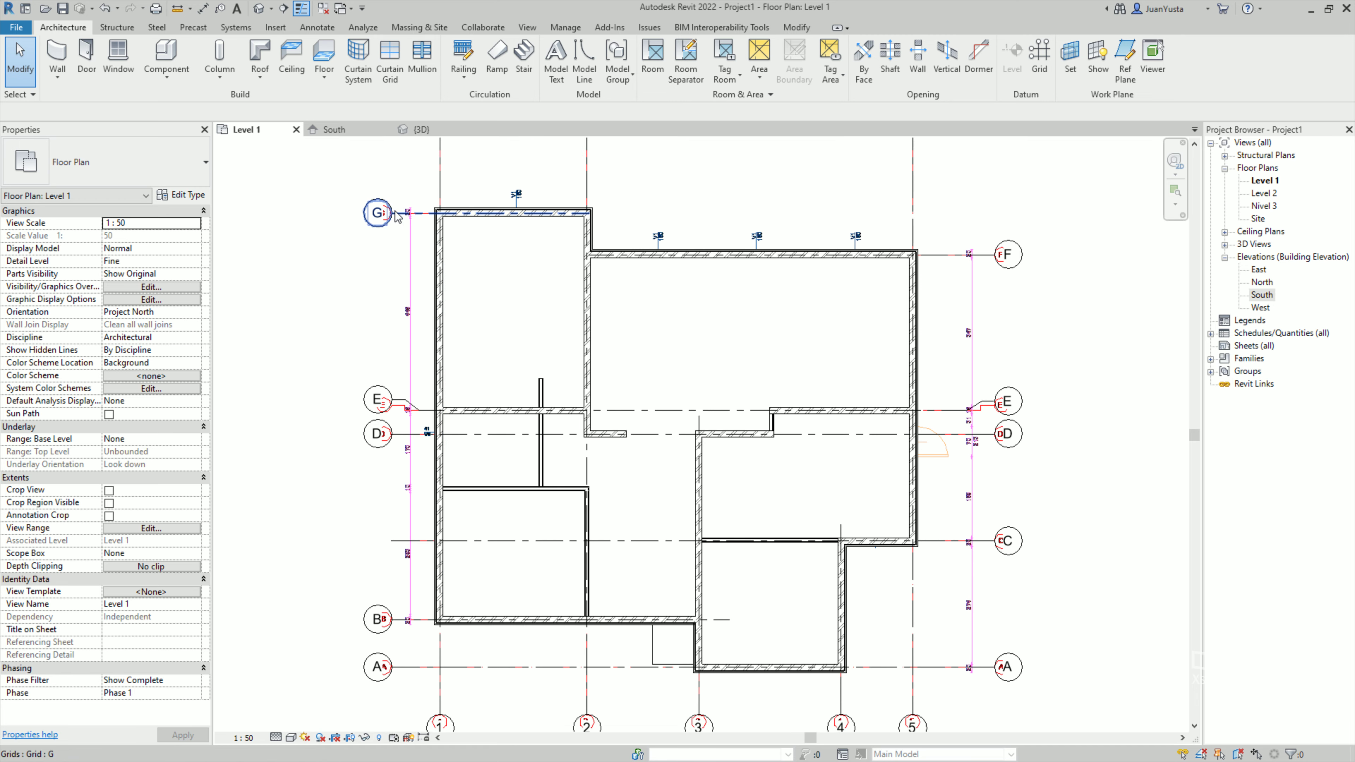
{"action": "left_click", "coordinate": [665, 242]}
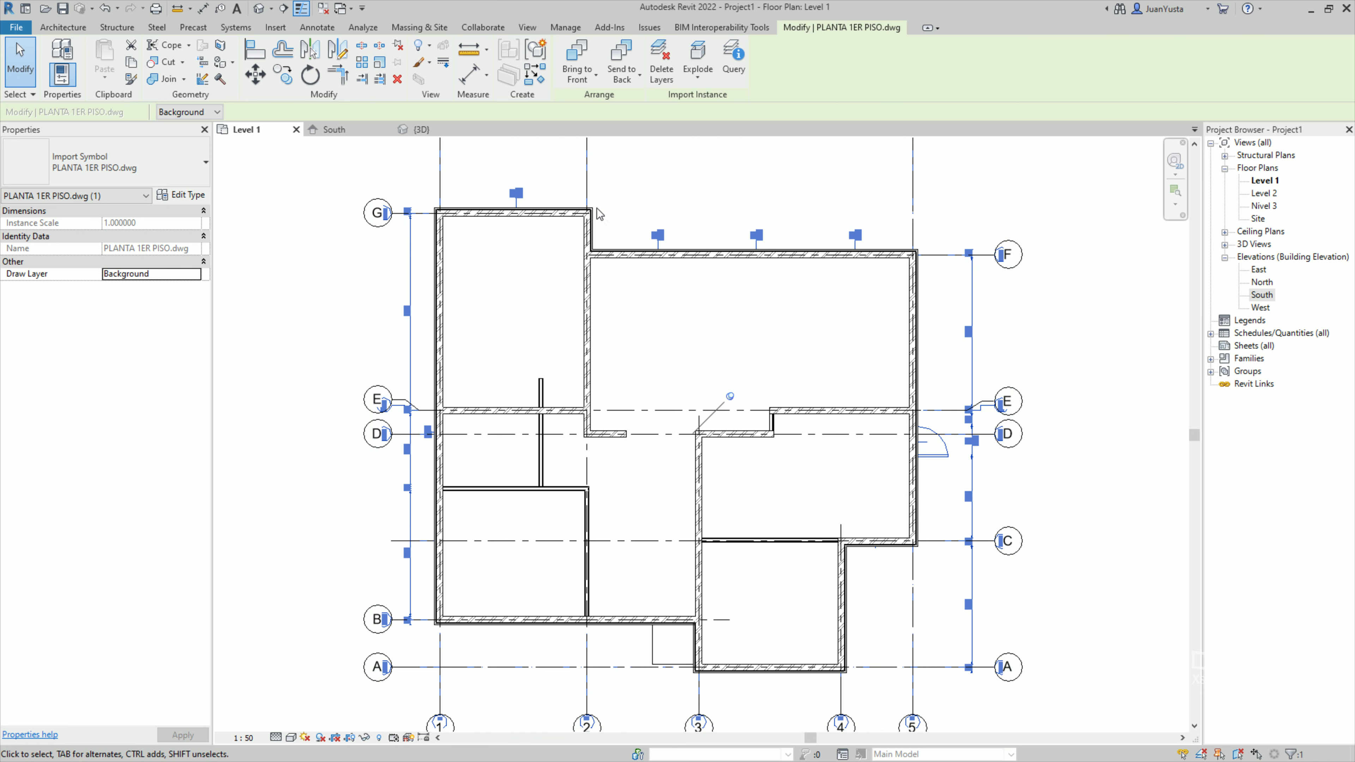
{"action": "left_click", "coordinate": [342, 274]}
{"action": "scroll", "coordinate": [506, 309], "scroll_direction": "up", "scroll_amount": 1}
{"action": "scroll", "coordinate": [652, 341], "scroll_direction": "up", "scroll_amount": 2}
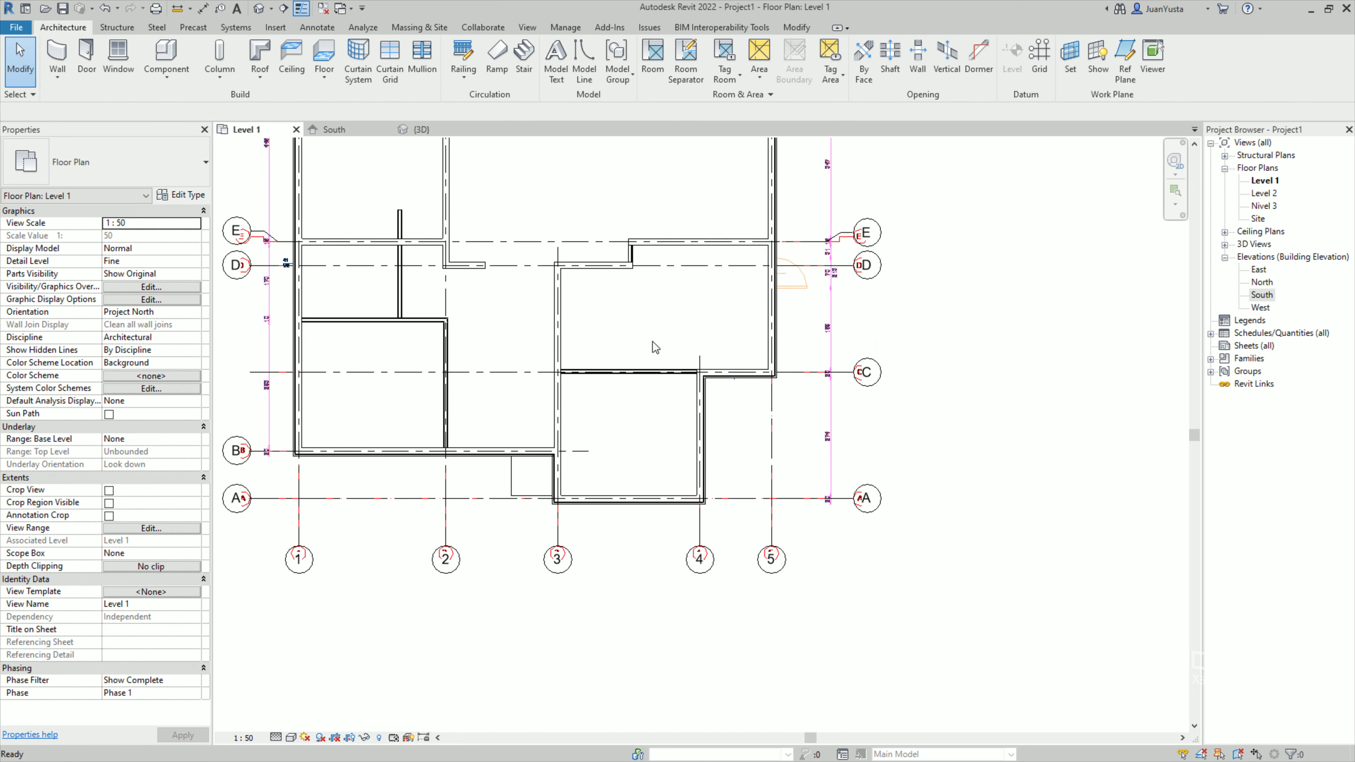
{"action": "scroll", "coordinate": [846, 448], "scroll_direction": "up", "scroll_amount": 3}
{"action": "scroll", "coordinate": [848, 455], "scroll_direction": "up", "scroll_amount": 2}
{"action": "left_click", "coordinate": [673, 421]}
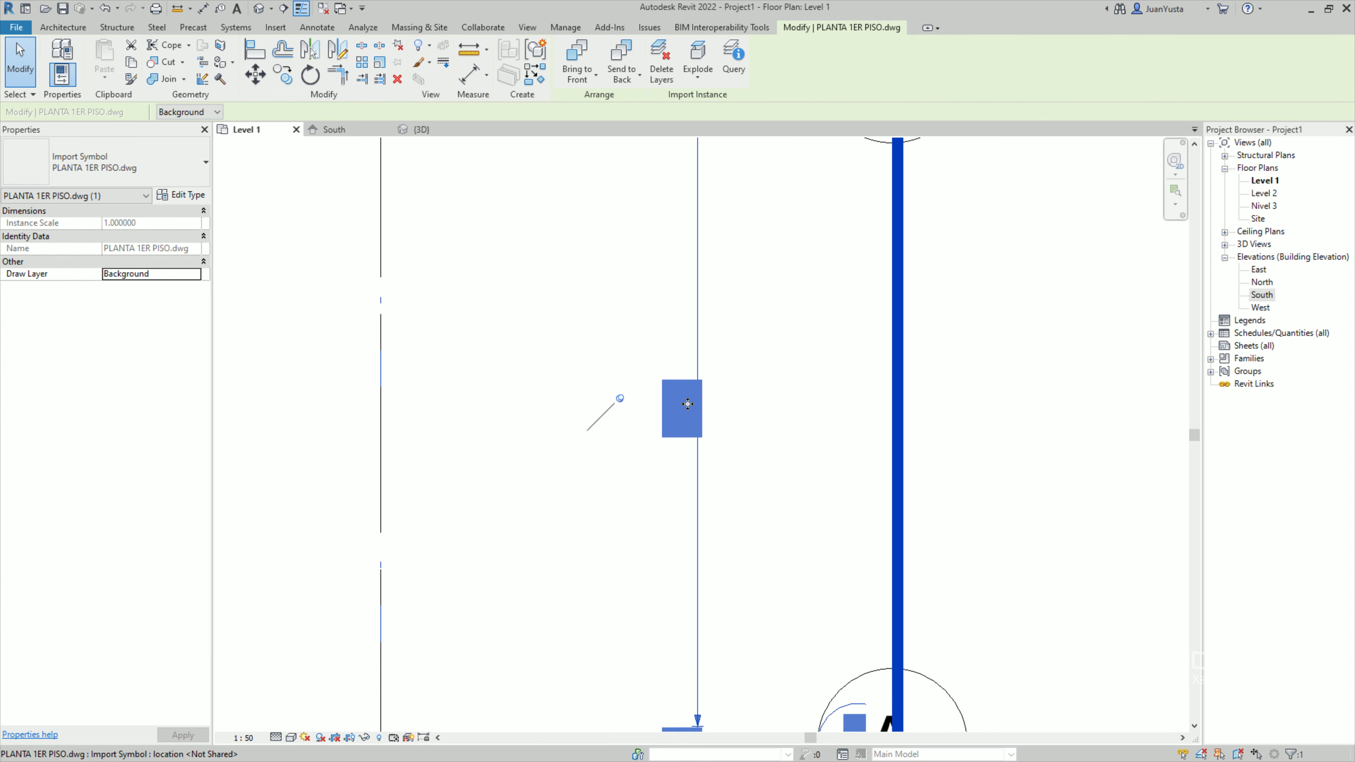
{"action": "scroll", "coordinate": [689, 407], "scroll_direction": "down", "scroll_amount": 4}
{"action": "scroll", "coordinate": [689, 407], "scroll_direction": "up", "scroll_amount": 1}
{"action": "scroll", "coordinate": [796, 403], "scroll_direction": "up", "scroll_amount": 1}
{"action": "left_click", "coordinate": [855, 427]}
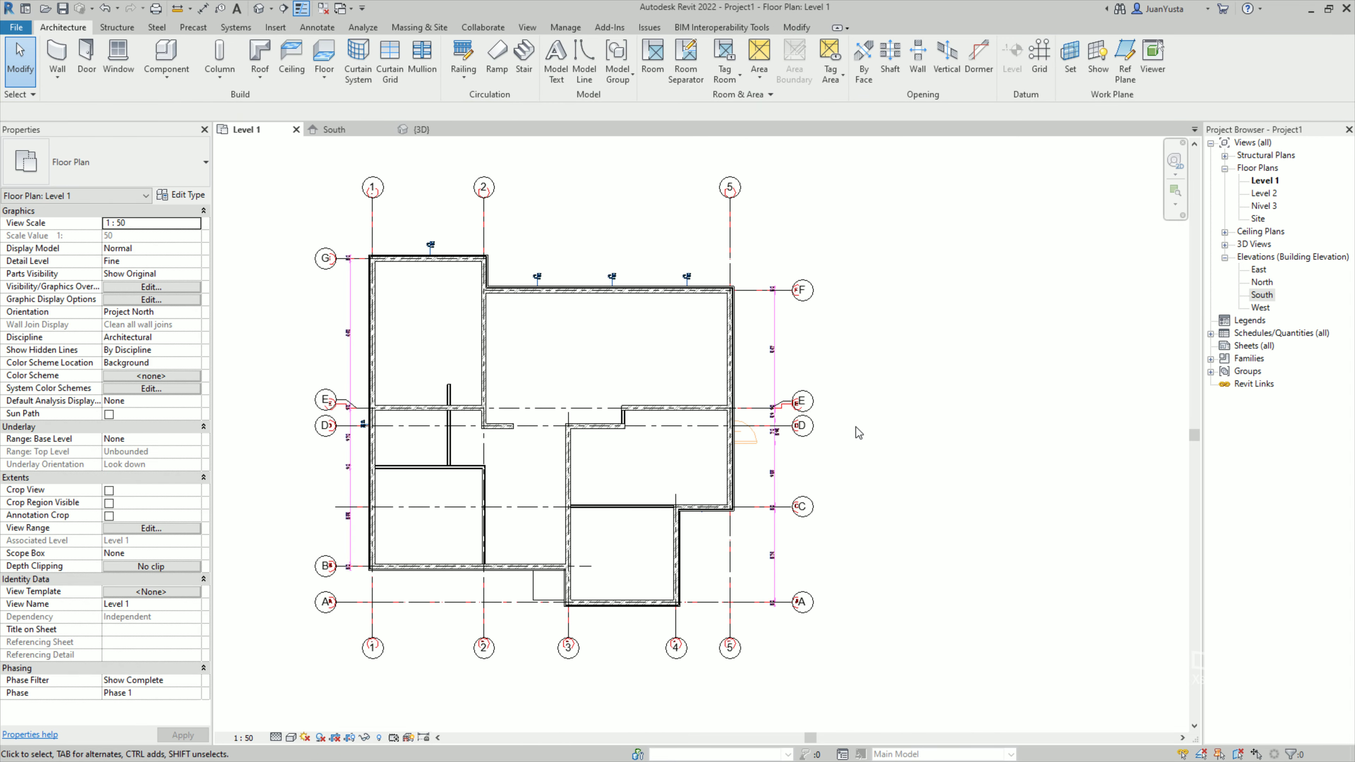
{"action": "scroll", "coordinate": [855, 427], "scroll_direction": "up", "scroll_amount": 4}
{"action": "scroll", "coordinate": [733, 466], "scroll_direction": "up", "scroll_amount": 4}
{"action": "left_click", "coordinate": [726, 276]}
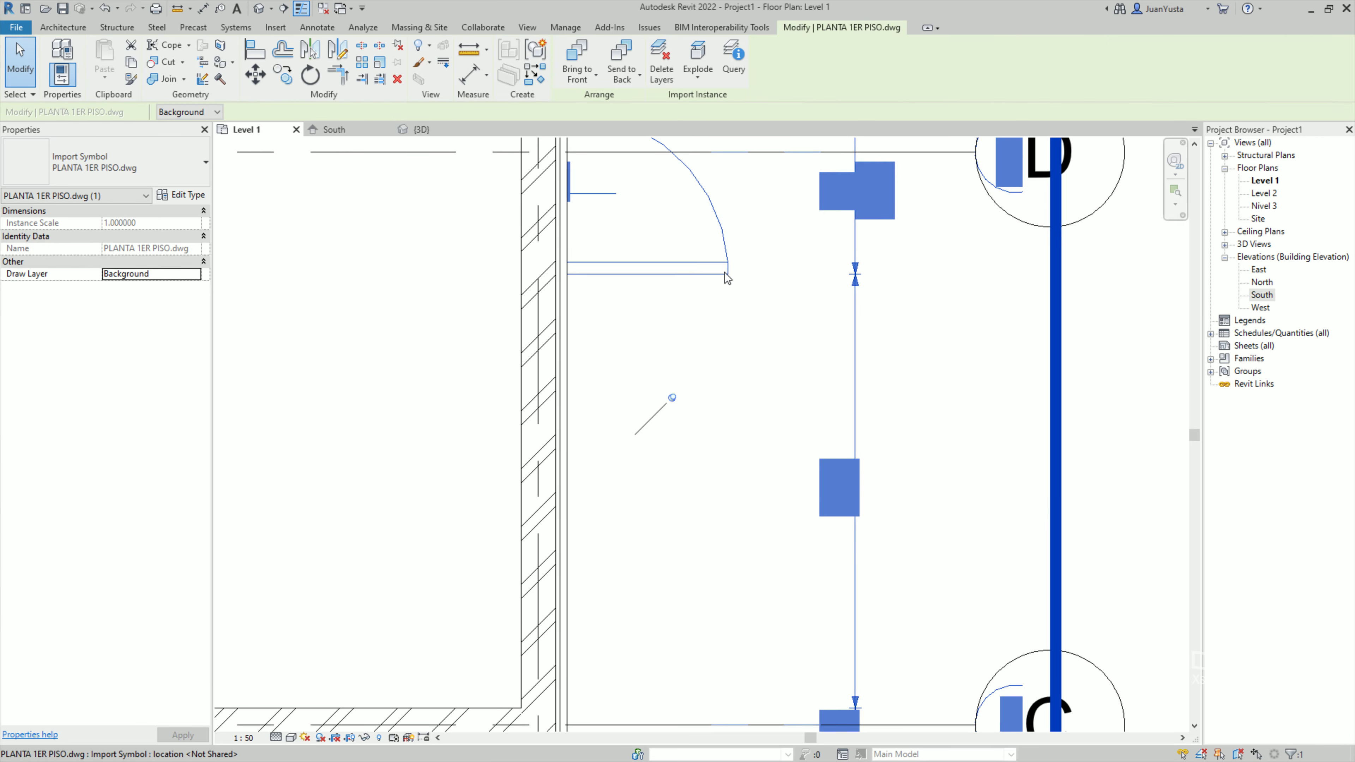
{"action": "scroll", "coordinate": [900, 377], "scroll_direction": "down", "scroll_amount": 4}
{"action": "left_click", "coordinate": [949, 375]}
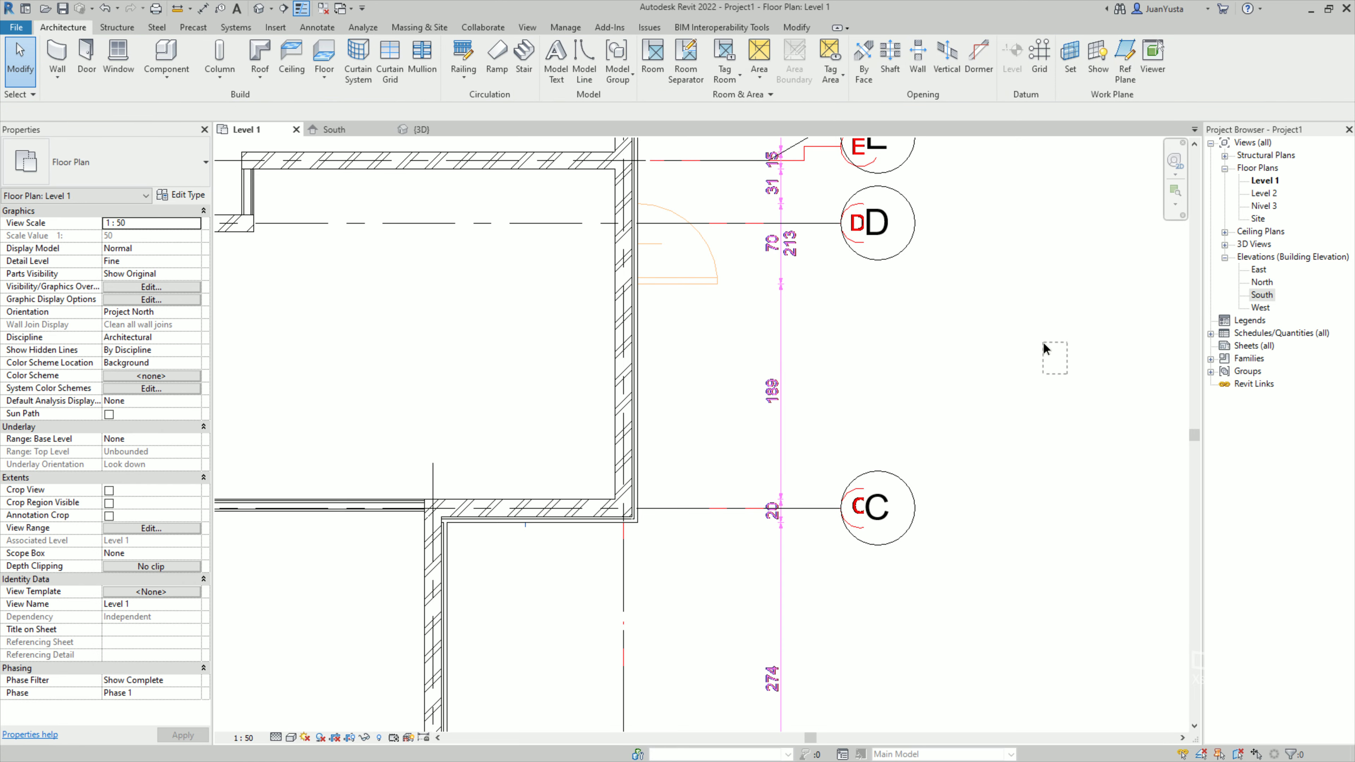
{"action": "left_click", "coordinate": [778, 395]}
{"action": "scroll", "coordinate": [789, 398], "scroll_direction": "up", "scroll_amount": 3}
{"action": "left_click", "coordinate": [815, 399]}
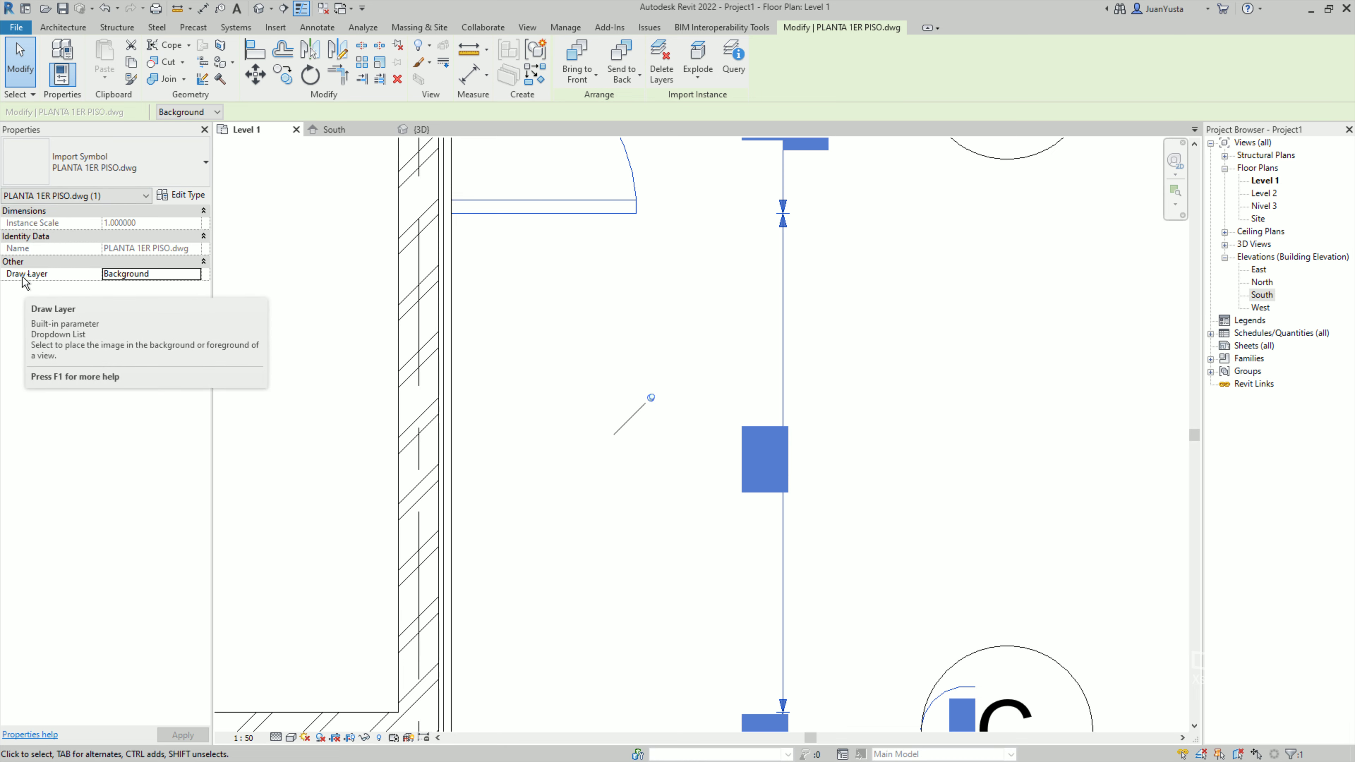
Change the drawing's Draw Layer from Background to Foreground.
{"action": "left_click", "coordinate": [125, 275]}
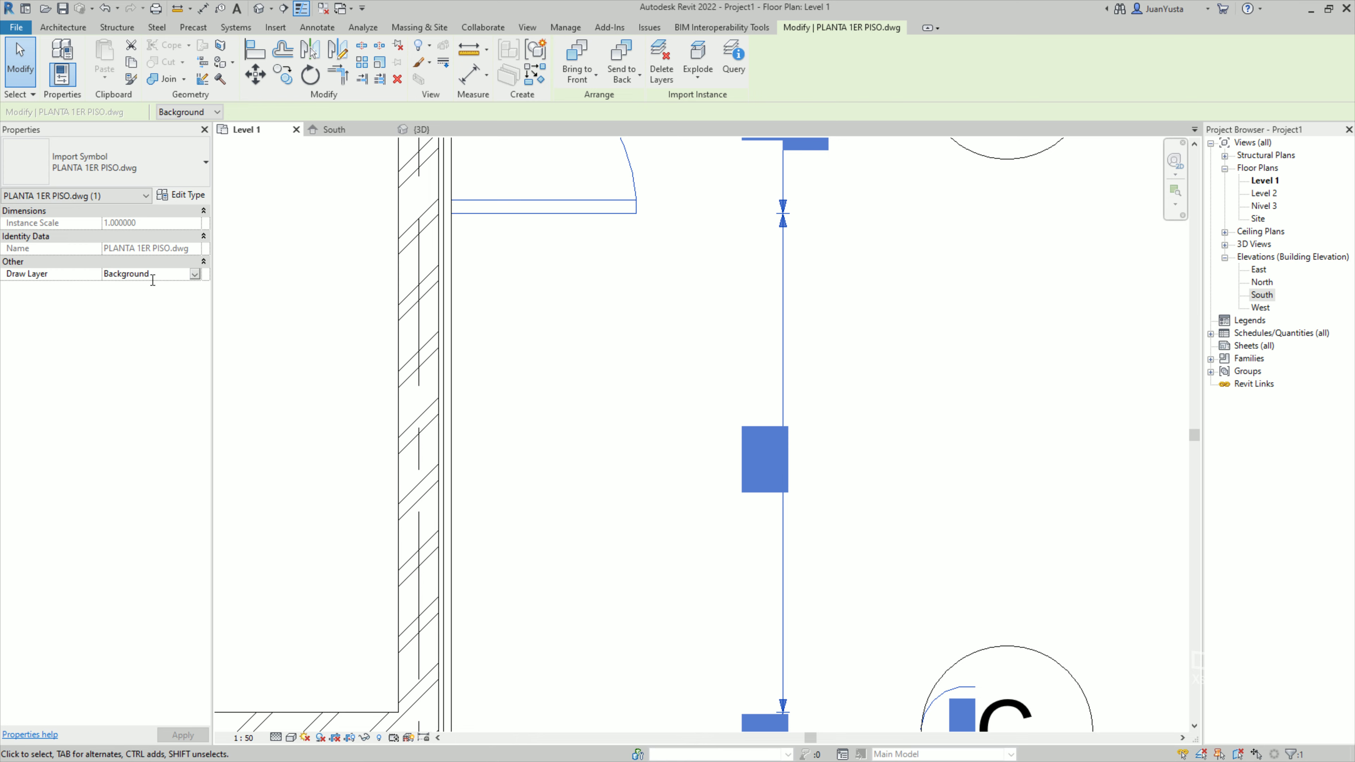
{"action": "scroll", "coordinate": [635, 408], "scroll_direction": "down", "scroll_amount": 5}
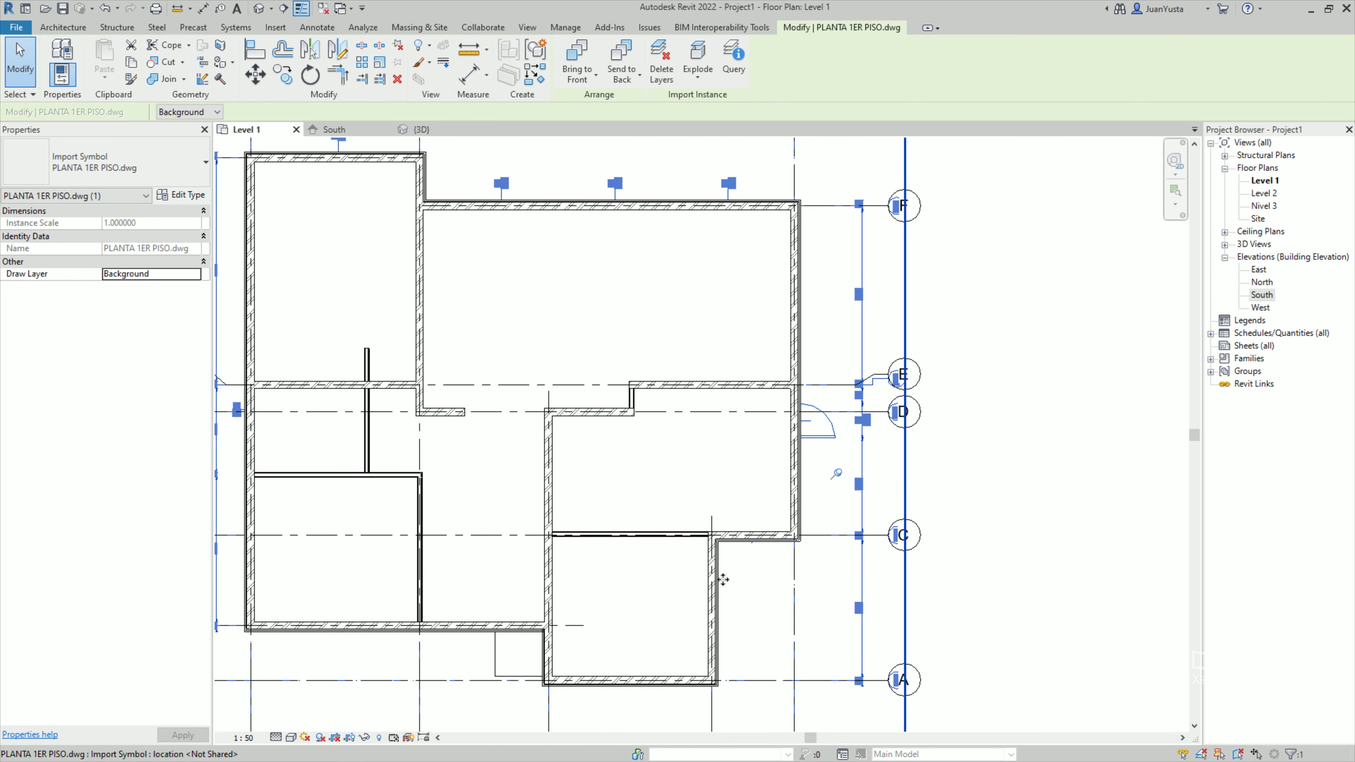
{"action": "middle_click_drag", "start_coordinate": [723, 579], "coordinate": [777, 568]}
{"action": "middle_click_drag", "start_coordinate": [318, 308], "coordinate": [408, 375]}
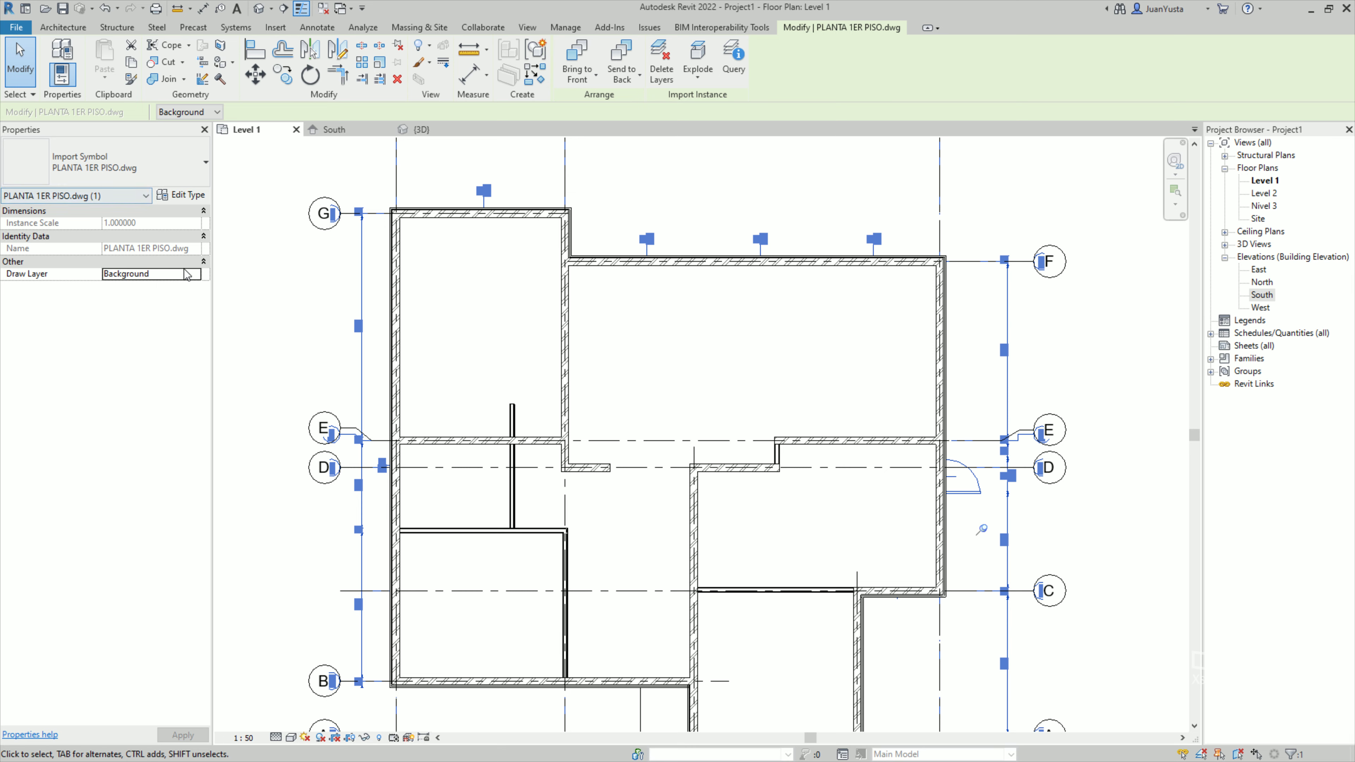
{"action": "left_click", "coordinate": [195, 274]}
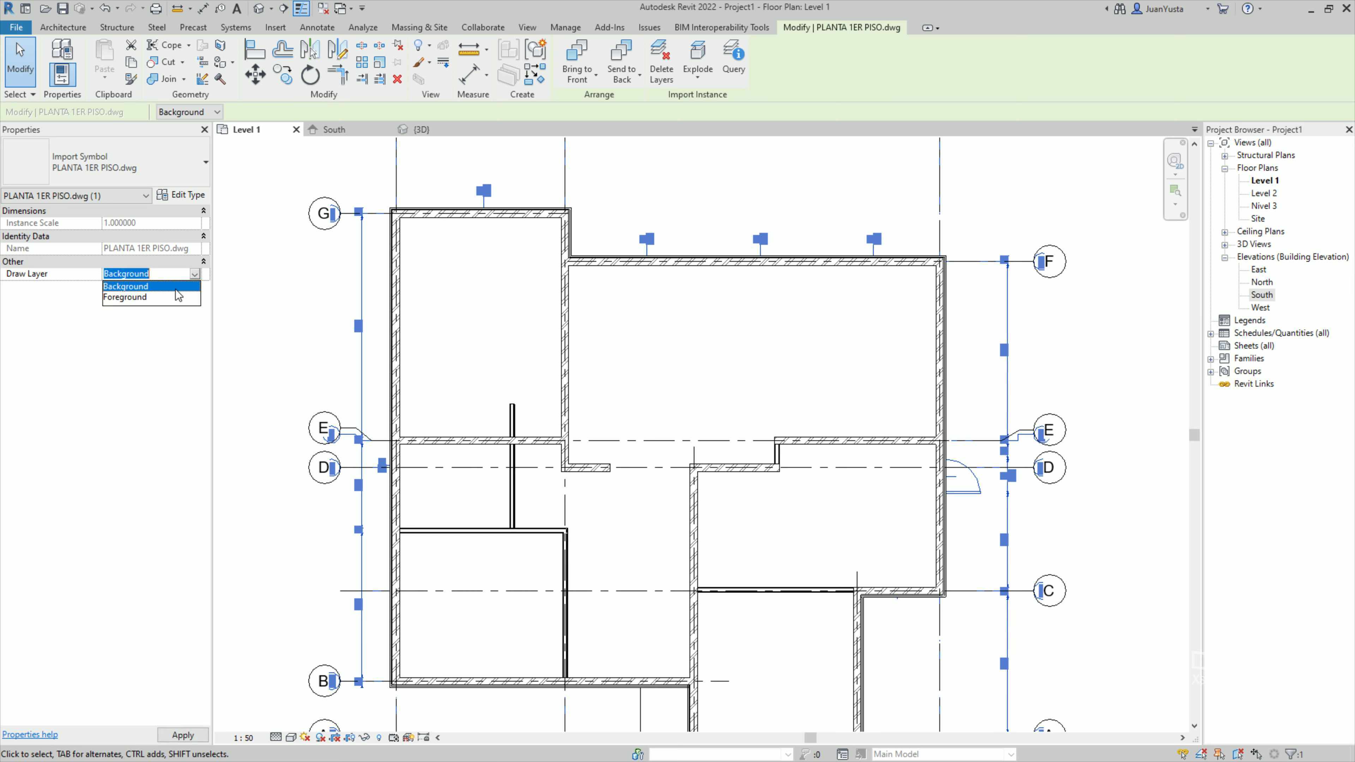
{"action": "left_click", "coordinate": [137, 297]}
{"action": "left_click", "coordinate": [259, 287]}
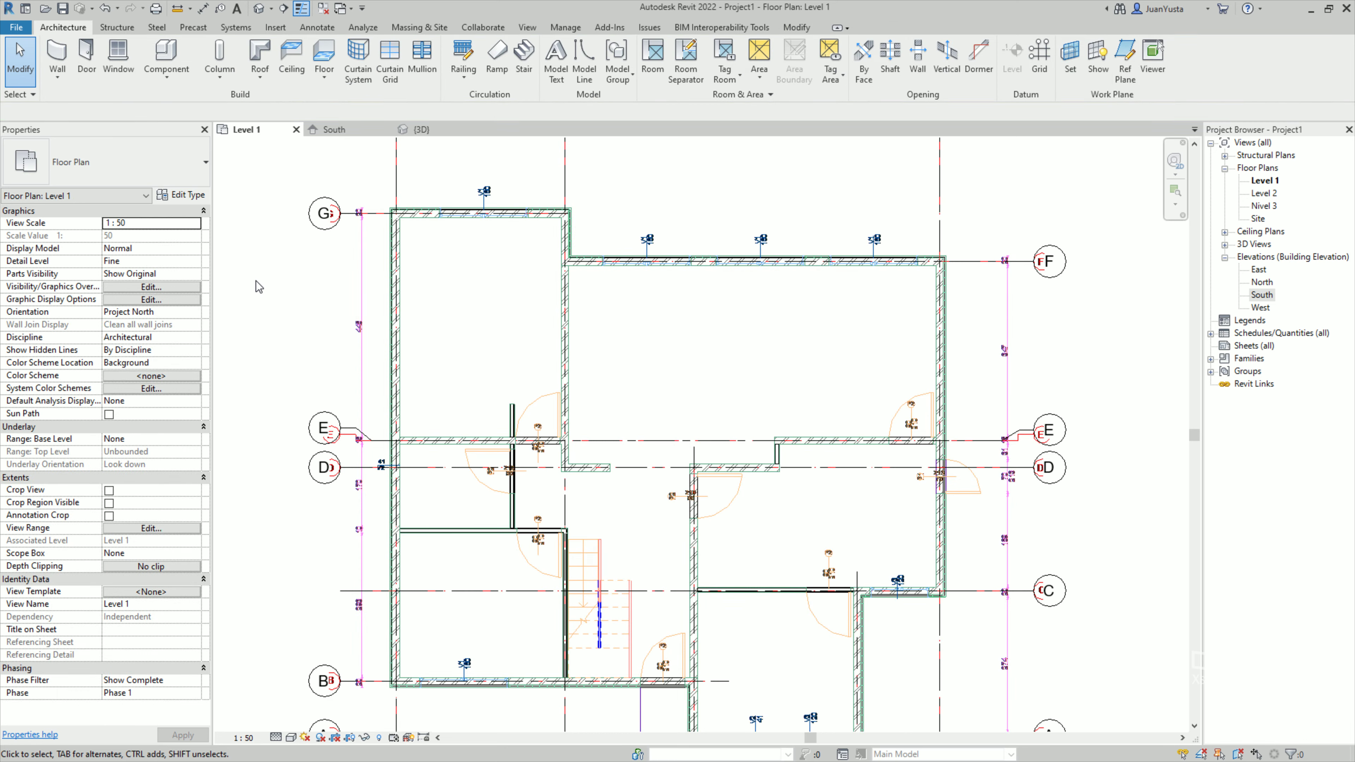
{"action": "scroll", "coordinate": [641, 611], "scroll_direction": "up", "scroll_amount": 1}
{"action": "scroll", "coordinate": [641, 611], "scroll_direction": "up", "scroll_amount": 3}
{"action": "scroll", "coordinate": [627, 617], "scroll_direction": "up", "scroll_amount": 2}
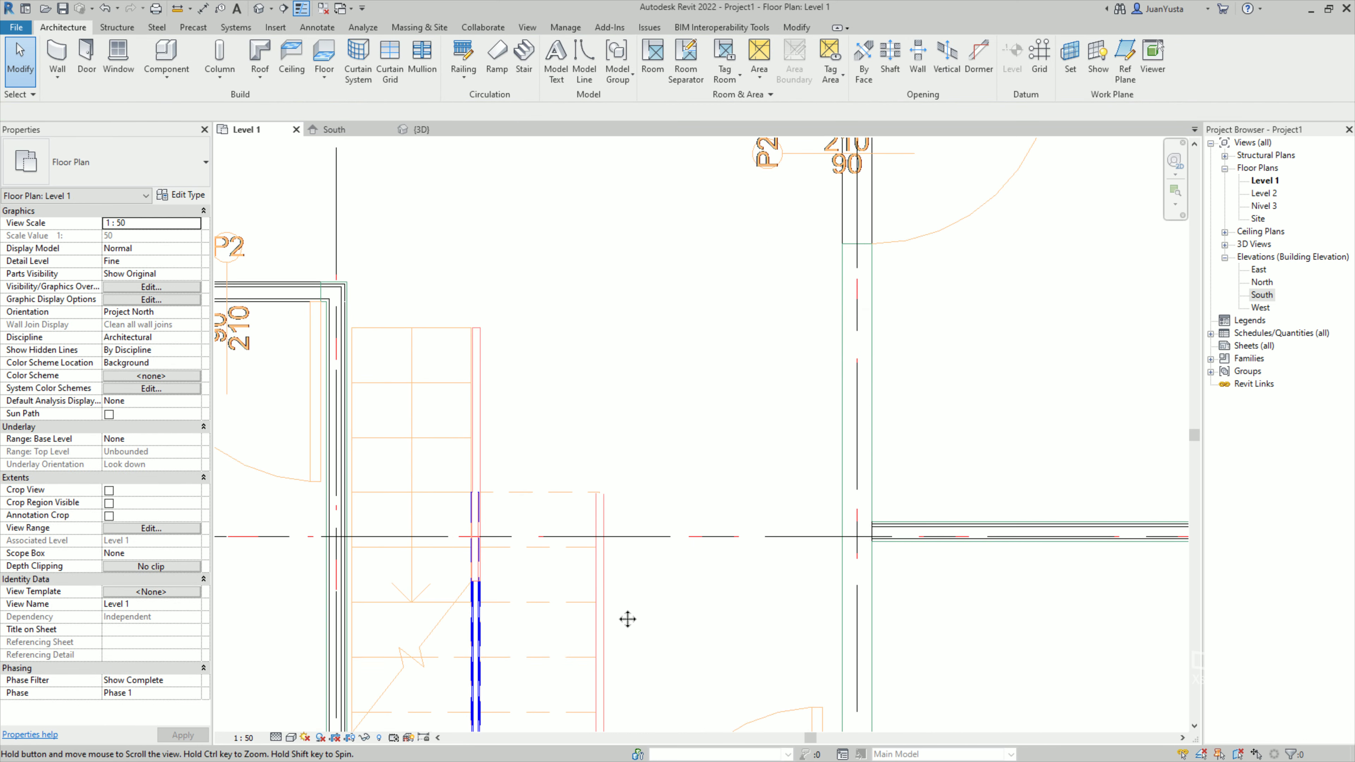
{"action": "scroll", "coordinate": [627, 618], "scroll_direction": "up", "scroll_amount": 2}
{"action": "scroll", "coordinate": [672, 470], "scroll_direction": "down", "scroll_amount": 3}
{"action": "scroll", "coordinate": [544, 368], "scroll_direction": "down", "scroll_amount": 2}
{"action": "scroll", "coordinate": [448, 369], "scroll_direction": "down", "scroll_amount": 1}
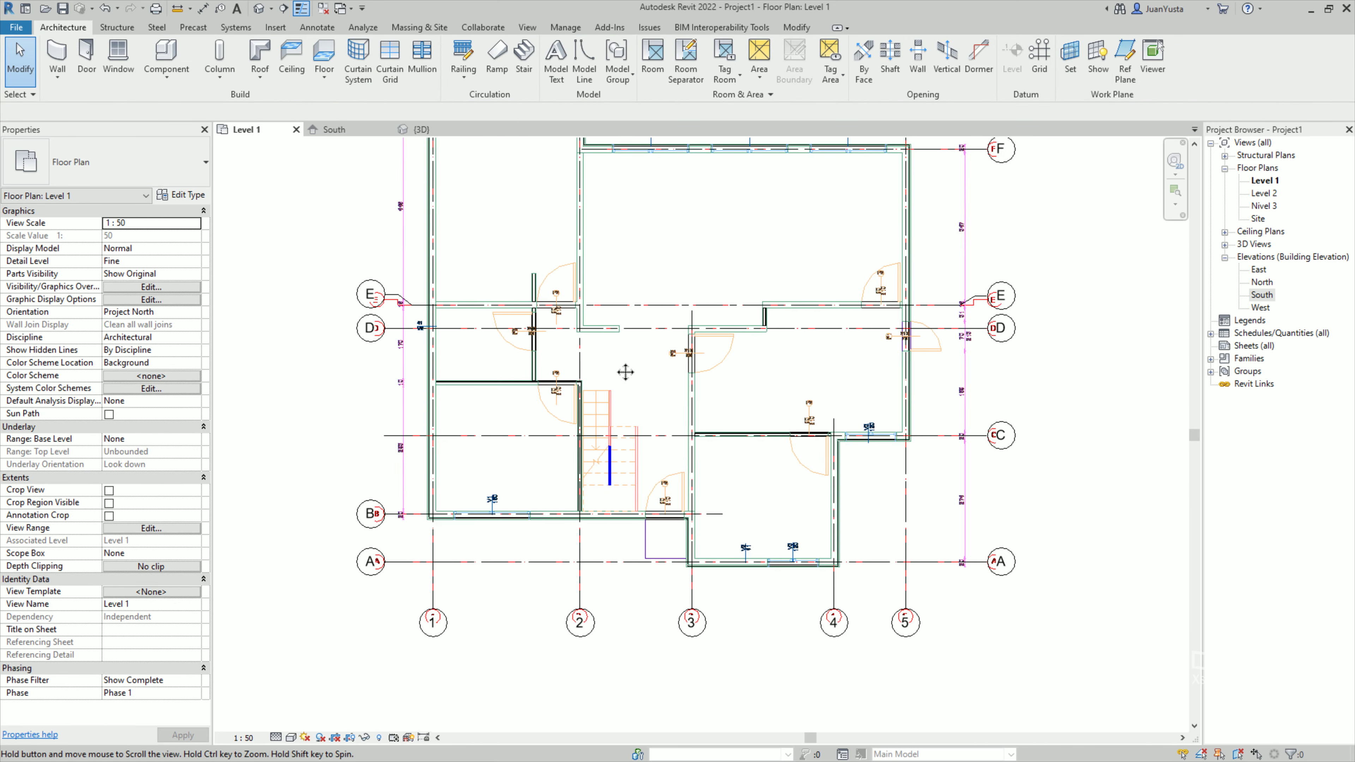
{"action": "middle_click_drag", "start_coordinate": [447, 493], "coordinate": [411, 547]}
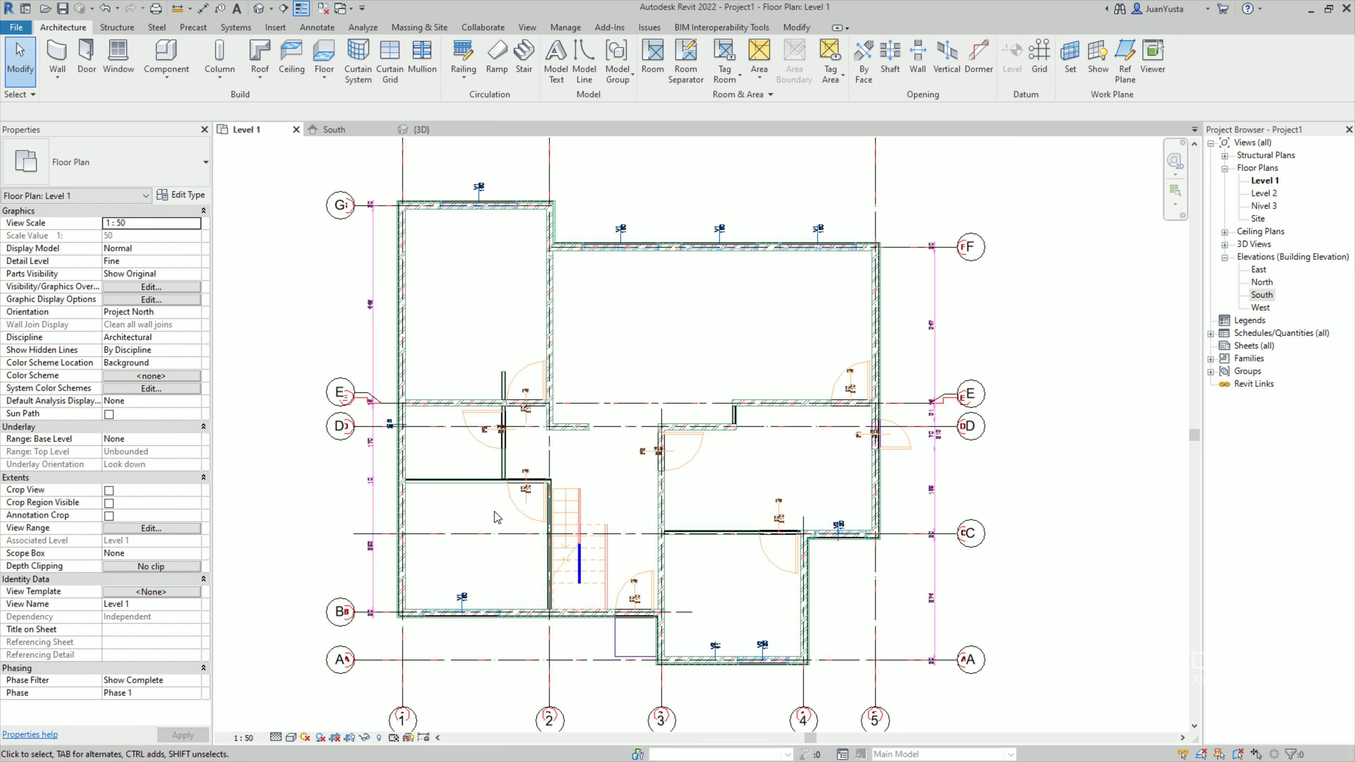
{"action": "scroll", "coordinate": [480, 509], "scroll_direction": "up", "scroll_amount": 2}
{"action": "scroll", "coordinate": [437, 491], "scroll_direction": "up", "scroll_amount": 2}
{"action": "scroll", "coordinate": [421, 484], "scroll_direction": "up", "scroll_amount": 2}
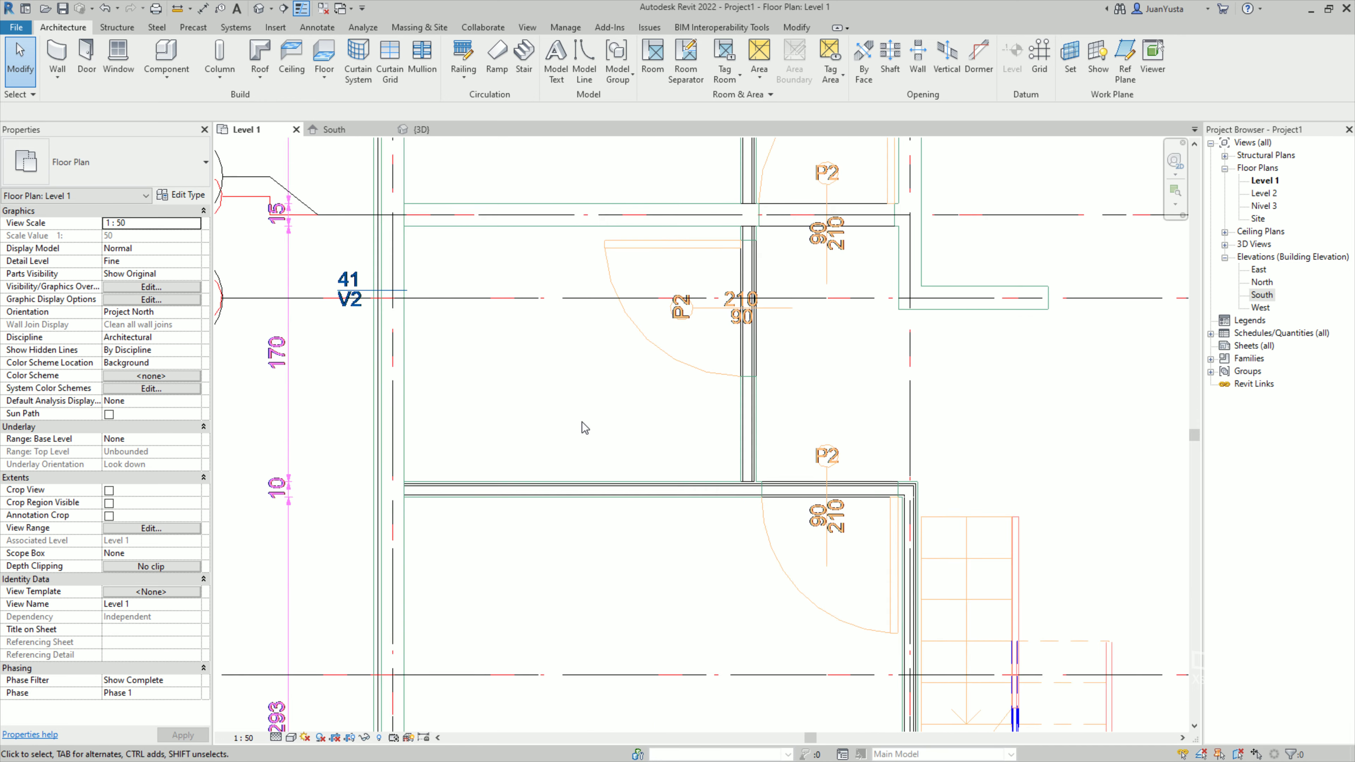
{"action": "scroll", "coordinate": [418, 514], "scroll_direction": "up", "scroll_amount": 1}
{"action": "middle_click_drag", "start_coordinate": [420, 330], "coordinate": [411, 375]}
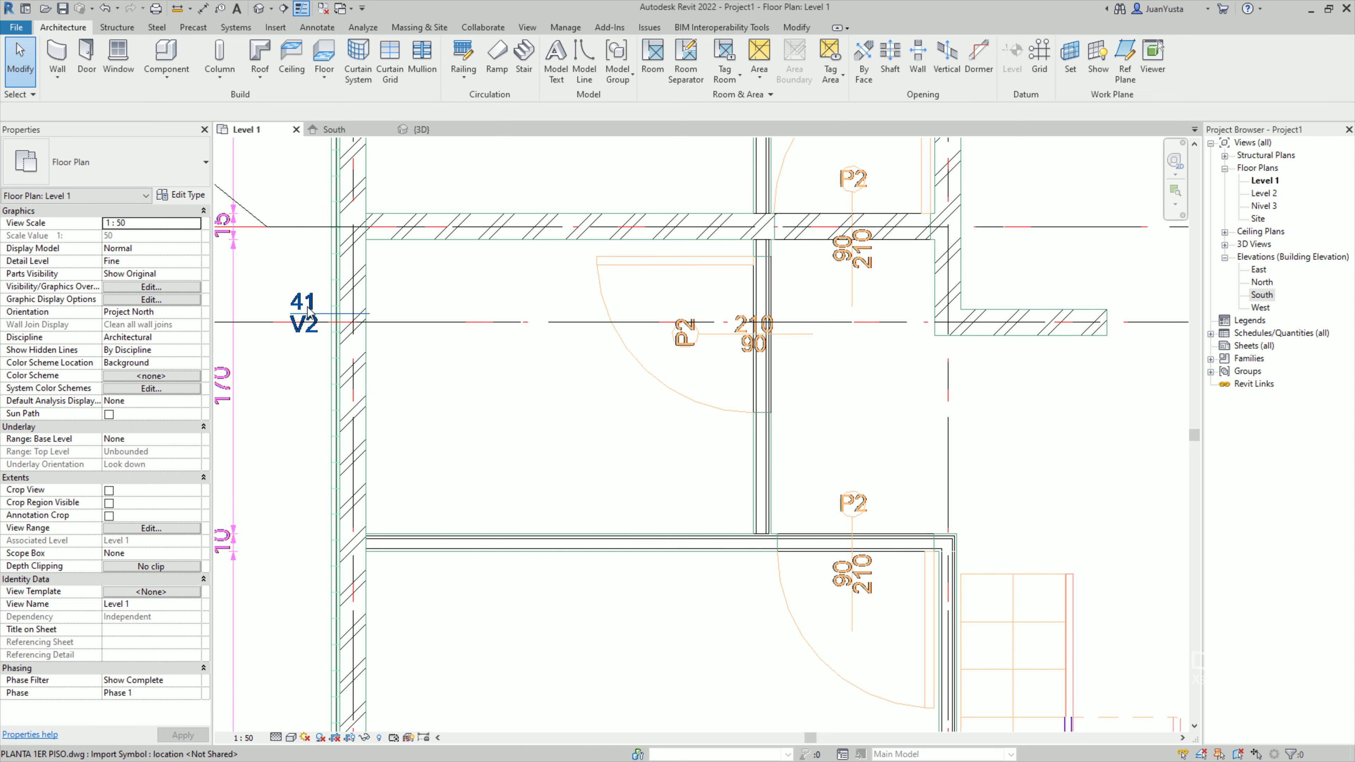
{"action": "scroll", "coordinate": [315, 329], "scroll_direction": "up", "scroll_amount": 2}
{"action": "scroll", "coordinate": [315, 331], "scroll_direction": "down", "scroll_amount": 2}
{"action": "scroll", "coordinate": [546, 346], "scroll_direction": "down", "scroll_amount": 2}
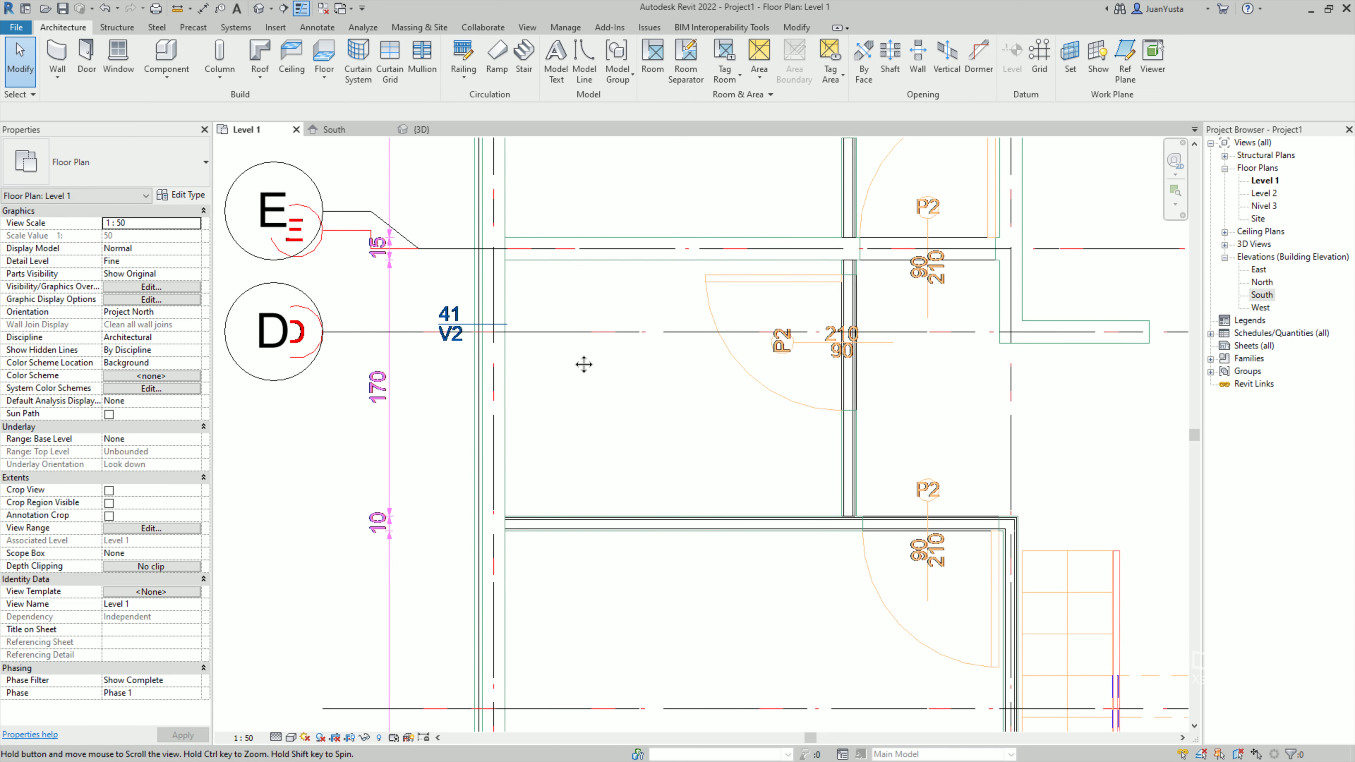
{"action": "middle_click_drag", "start_coordinate": [583, 364], "coordinate": [552, 348]}
{"action": "scroll", "coordinate": [551, 347], "scroll_direction": "down", "scroll_amount": 2}
{"action": "scroll", "coordinate": [560, 348], "scroll_direction": "down", "scroll_amount": 1}
{"action": "scroll", "coordinate": [577, 350], "scroll_direction": "down", "scroll_amount": 1}
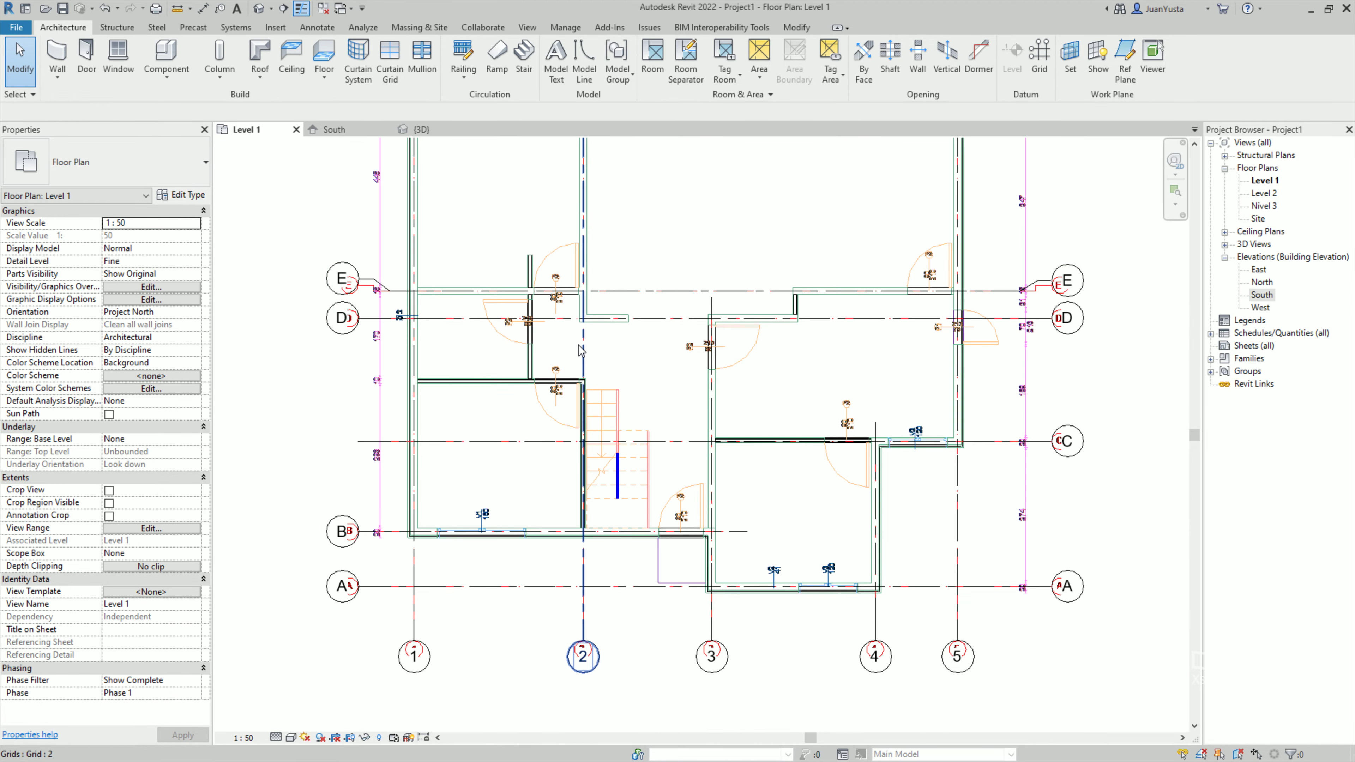
{"action": "scroll", "coordinate": [533, 352], "scroll_direction": "up", "scroll_amount": 2}
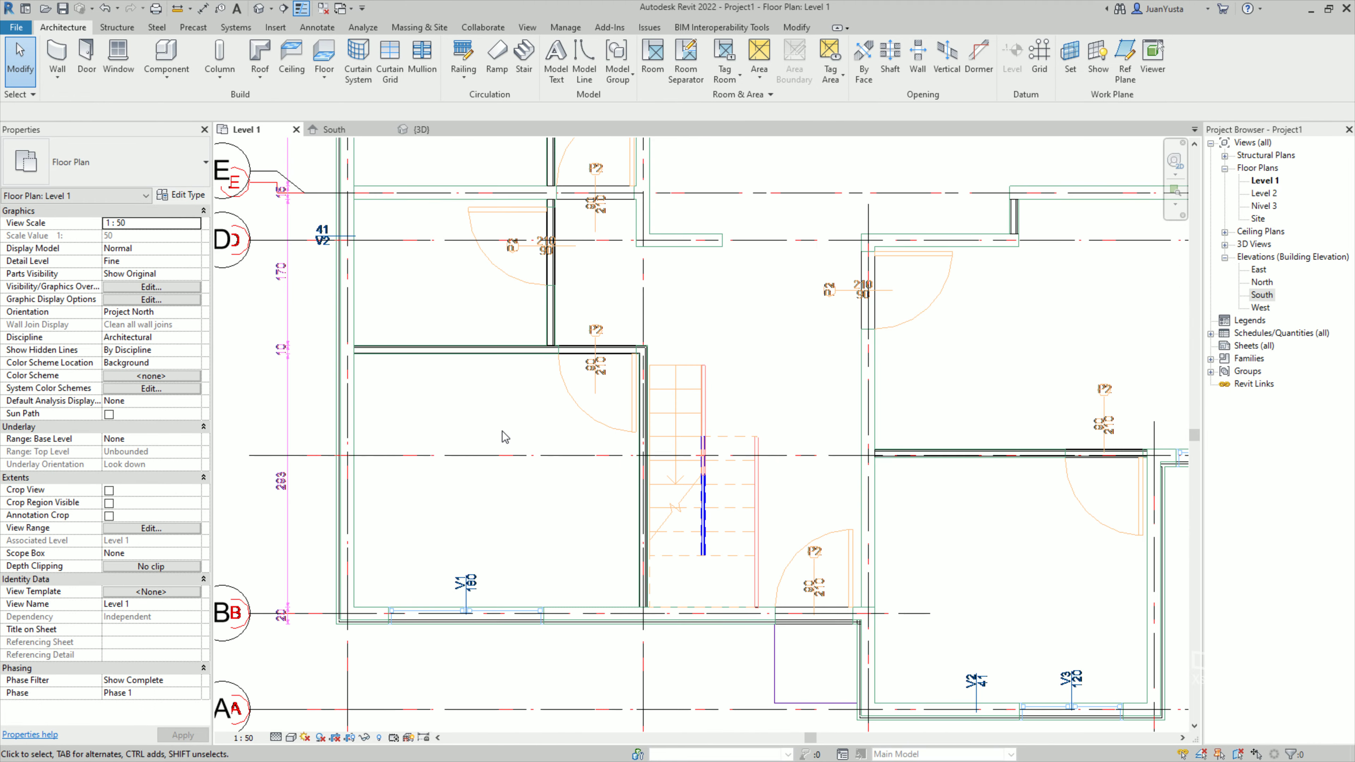
{"action": "scroll", "coordinate": [438, 423], "scroll_direction": "up", "scroll_amount": 1}
{"action": "scroll", "coordinate": [437, 423], "scroll_direction": "up", "scroll_amount": 1}
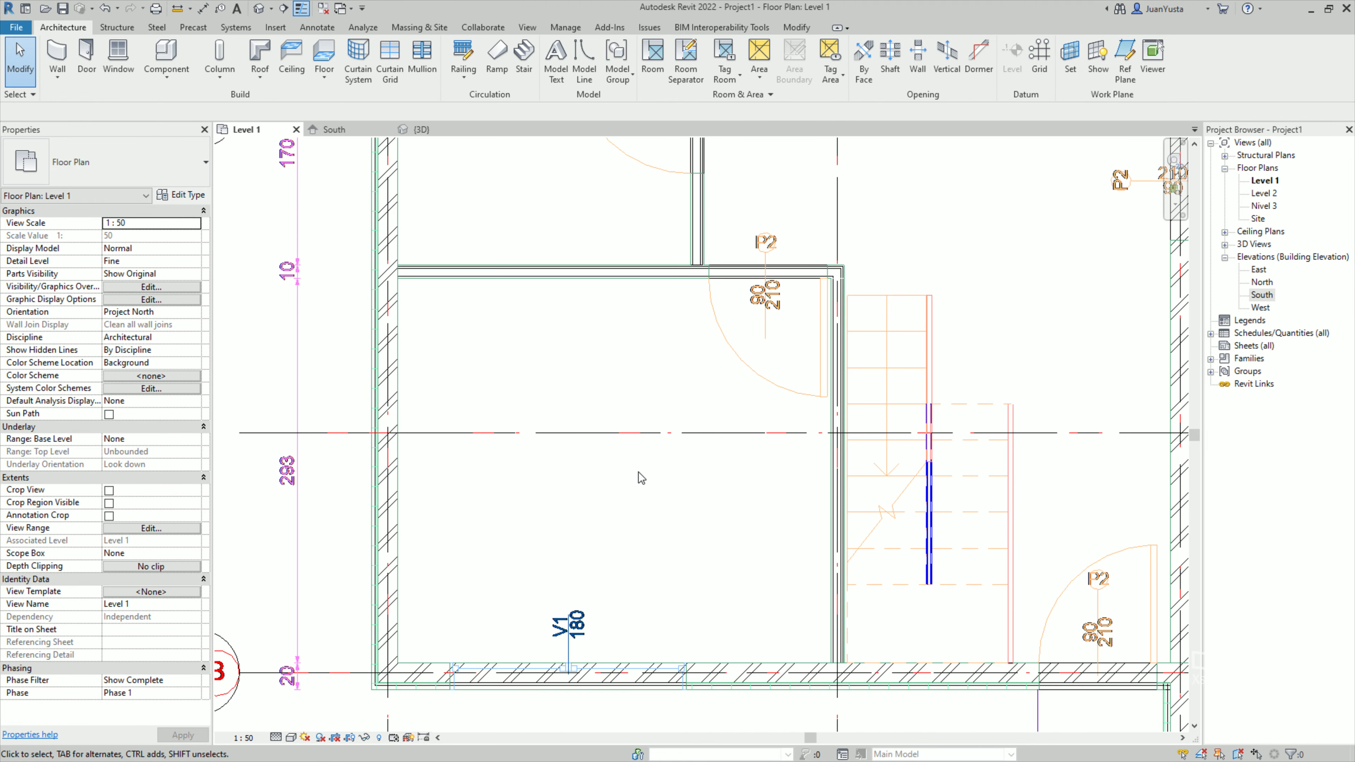
{"action": "mouse_move", "coordinate": [641, 478]}
{"action": "middle_mouse_down"}
{"action": "mouse_move", "coordinate": [622, 534]}
{"action": "mouse_move", "coordinate": [645, 354]}
{"action": "middle_mouse_up"}
{"action": "middle_click_drag", "start_coordinate": [759, 505], "coordinate": [636, 464]}
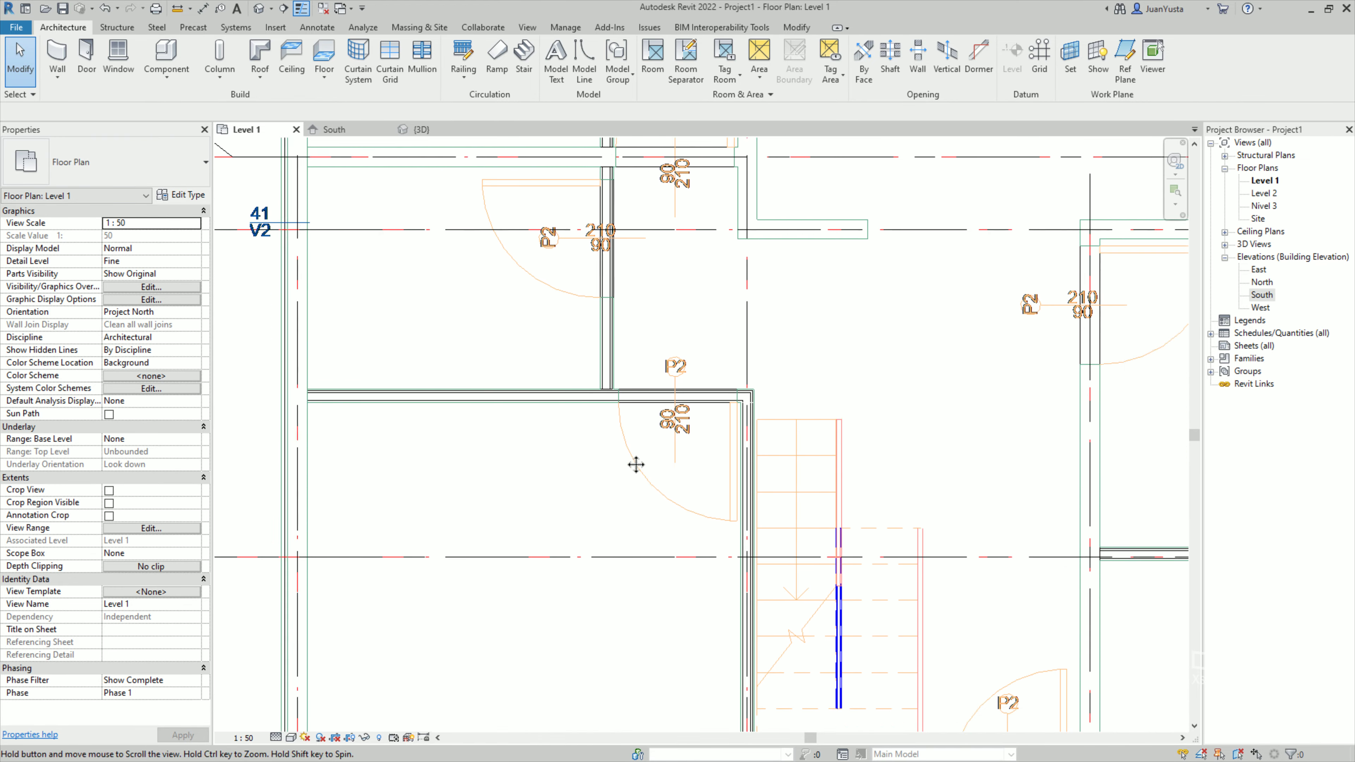
{"action": "scroll", "coordinate": [636, 464], "scroll_direction": "down", "scroll_amount": 3}
{"action": "scroll", "coordinate": [460, 303], "scroll_direction": "up", "scroll_amount": 1}
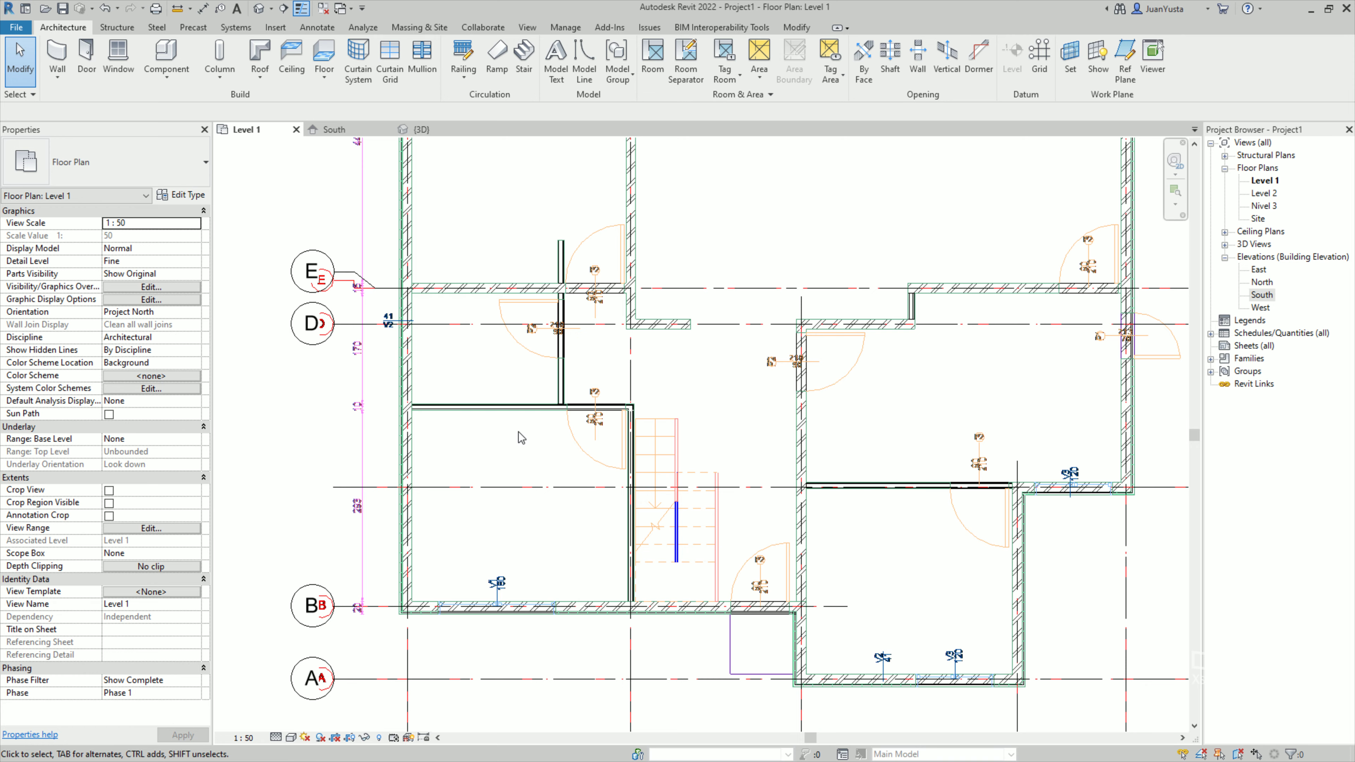
{"action": "middle_click_drag", "start_coordinate": [614, 380], "coordinate": [587, 467]}
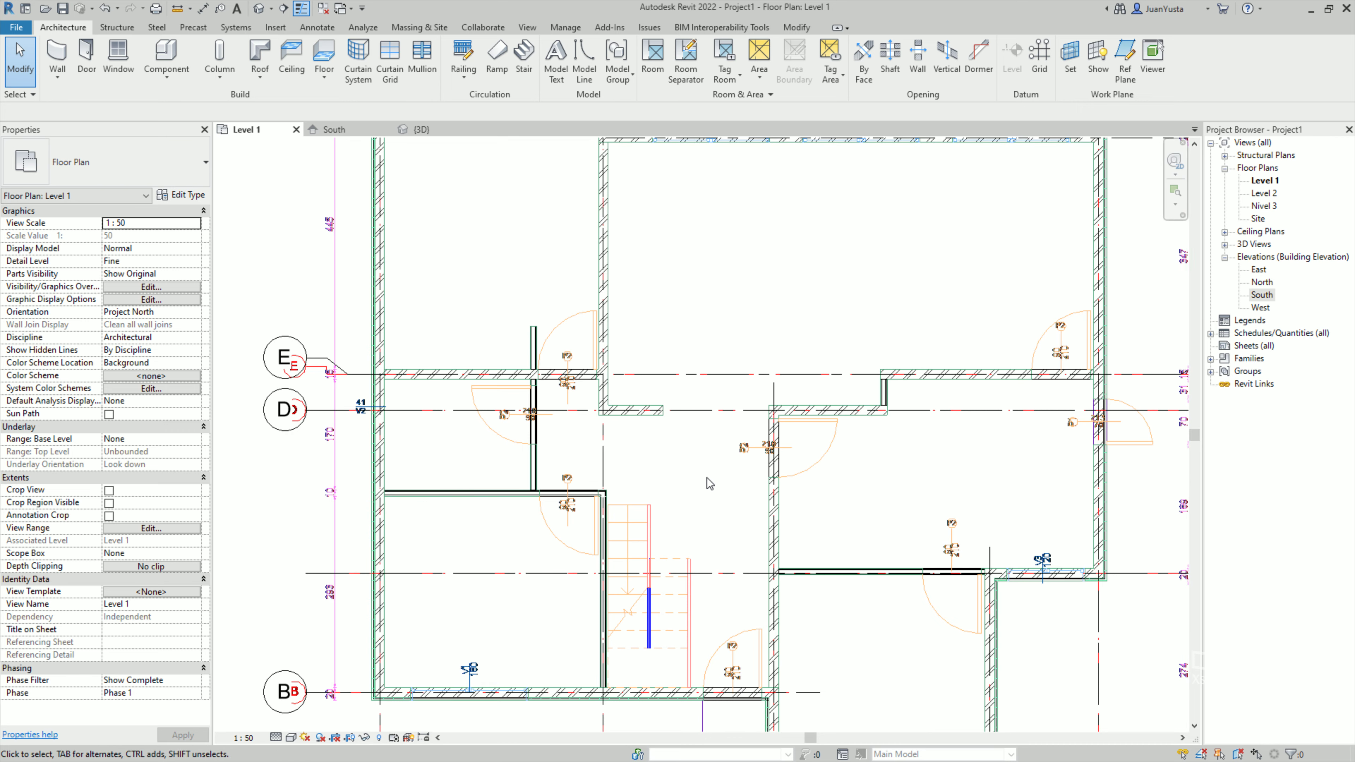
{"action": "scroll", "coordinate": [710, 483], "scroll_direction": "down", "scroll_amount": 1}
{"action": "scroll", "coordinate": [731, 375], "scroll_direction": "down", "scroll_amount": 1}
{"action": "scroll", "coordinate": [641, 425], "scroll_direction": "down", "scroll_amount": 1}
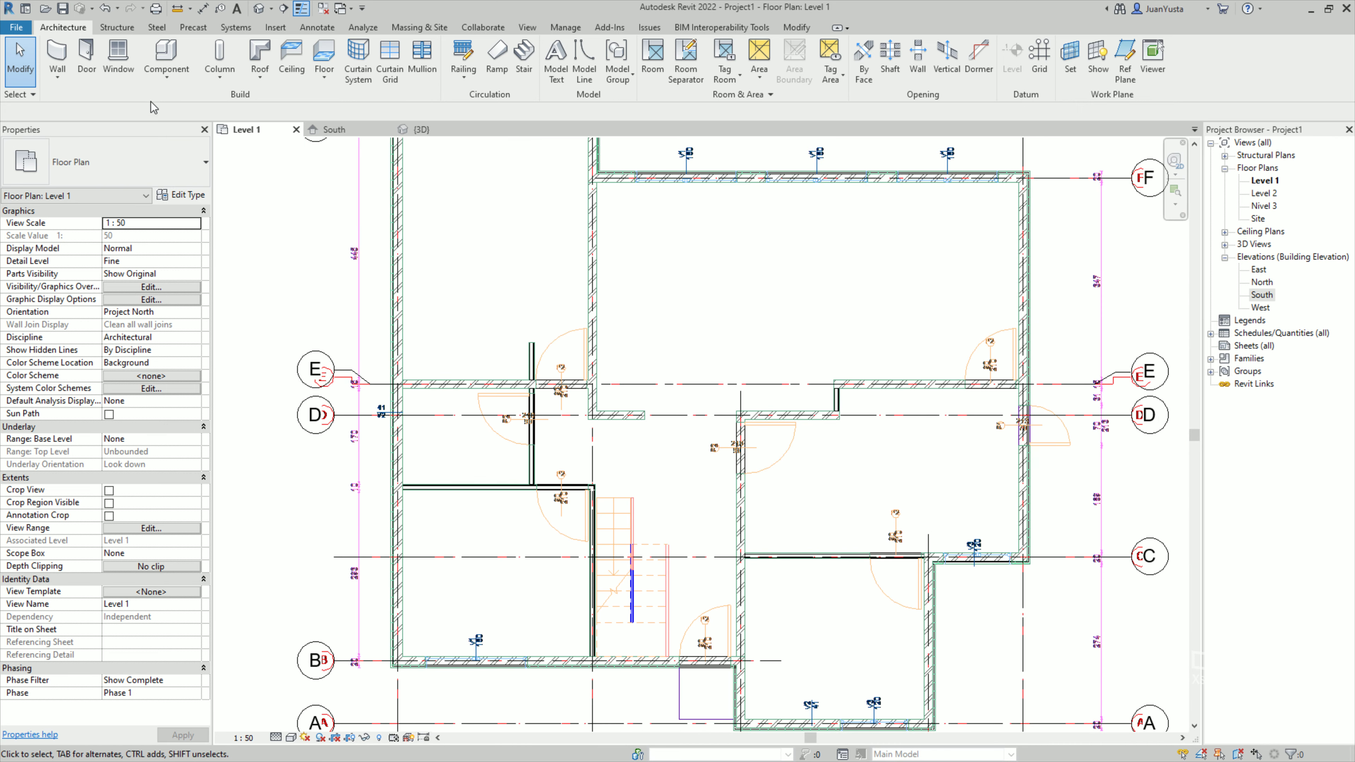
Start a new floor and duplicate the Radier H.A e=18cm type as 'Cerámico e=3cm'.
{"action": "left_click", "coordinate": [335, 55]}
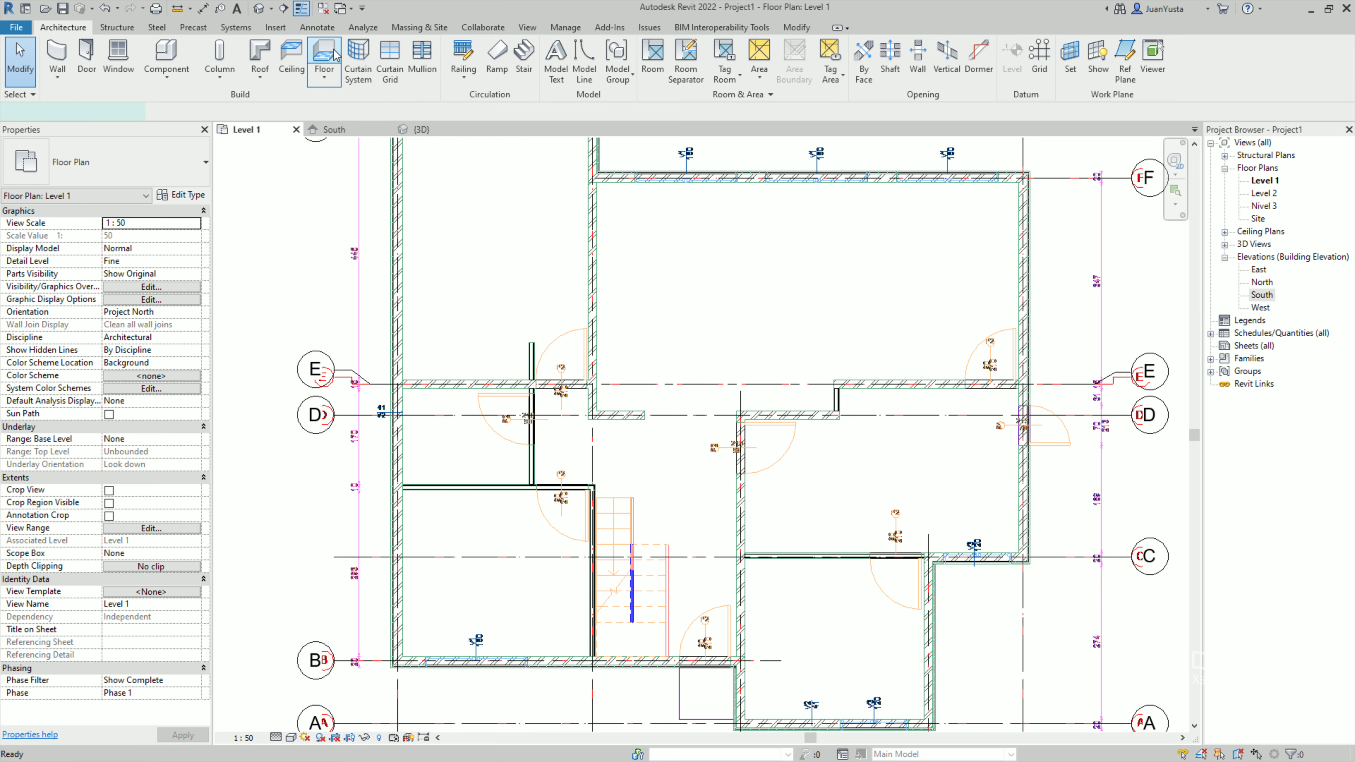
{"action": "left_click", "coordinate": [177, 196]}
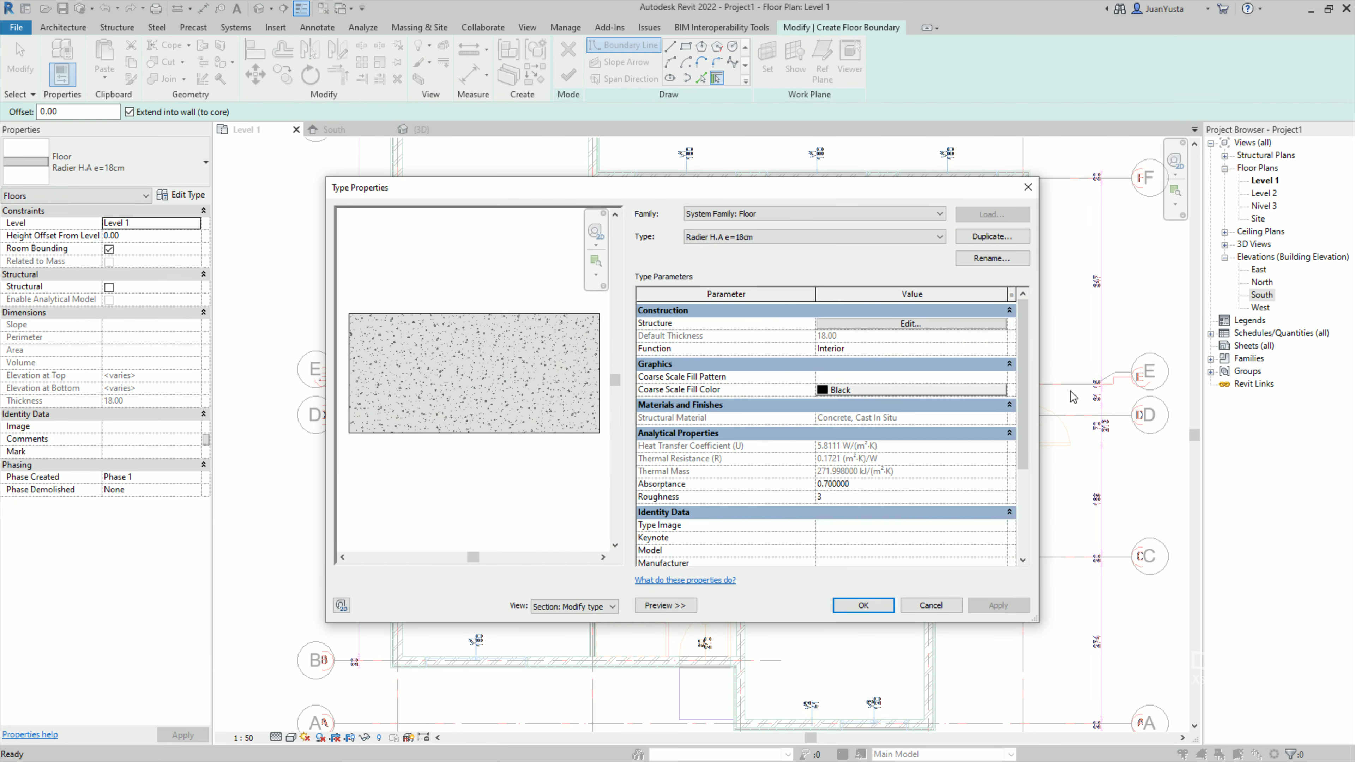
{"action": "left_click", "coordinate": [1009, 244]}
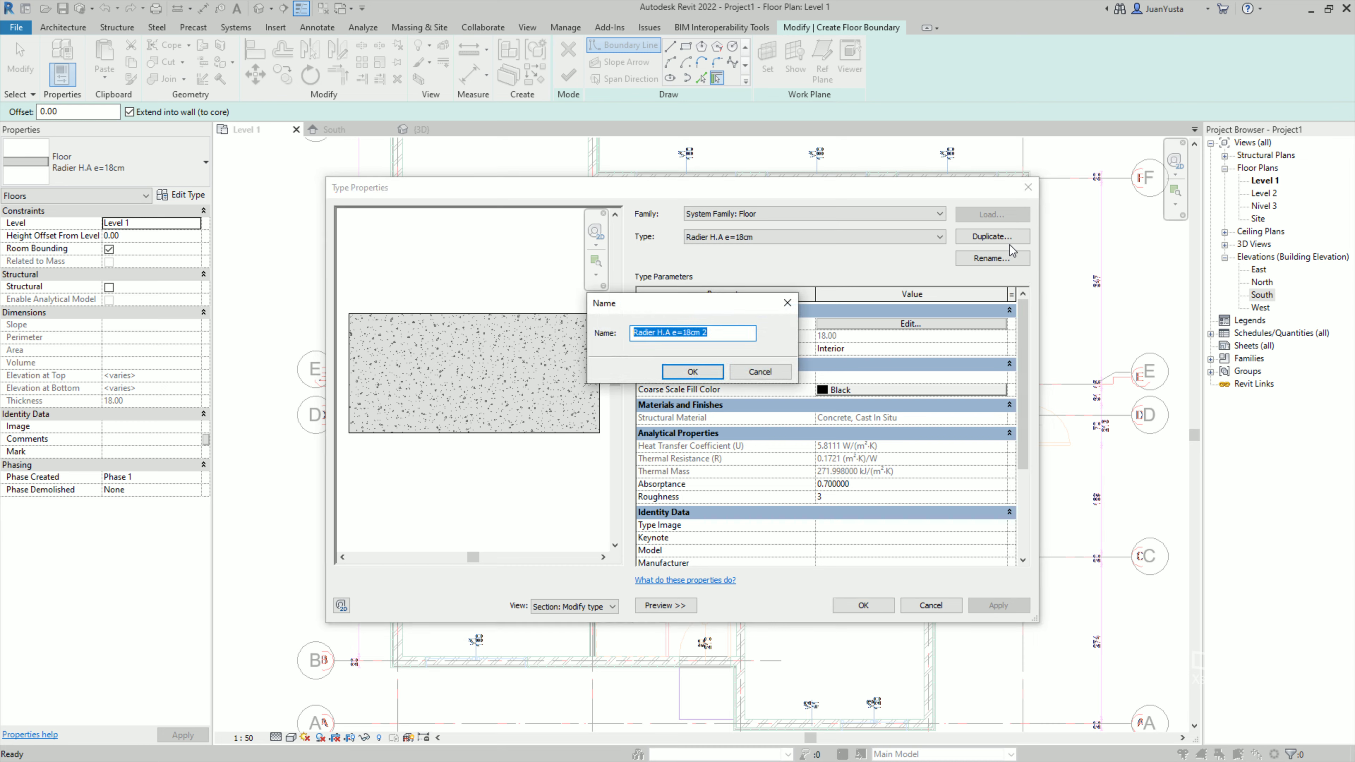
{"action": "type", "text": "Cerámico e=3cm"}
Confirm the Cerámico e=3cm type name and give its structure layer a 3.00 thickness.
{"action": "key", "text": "Return"}
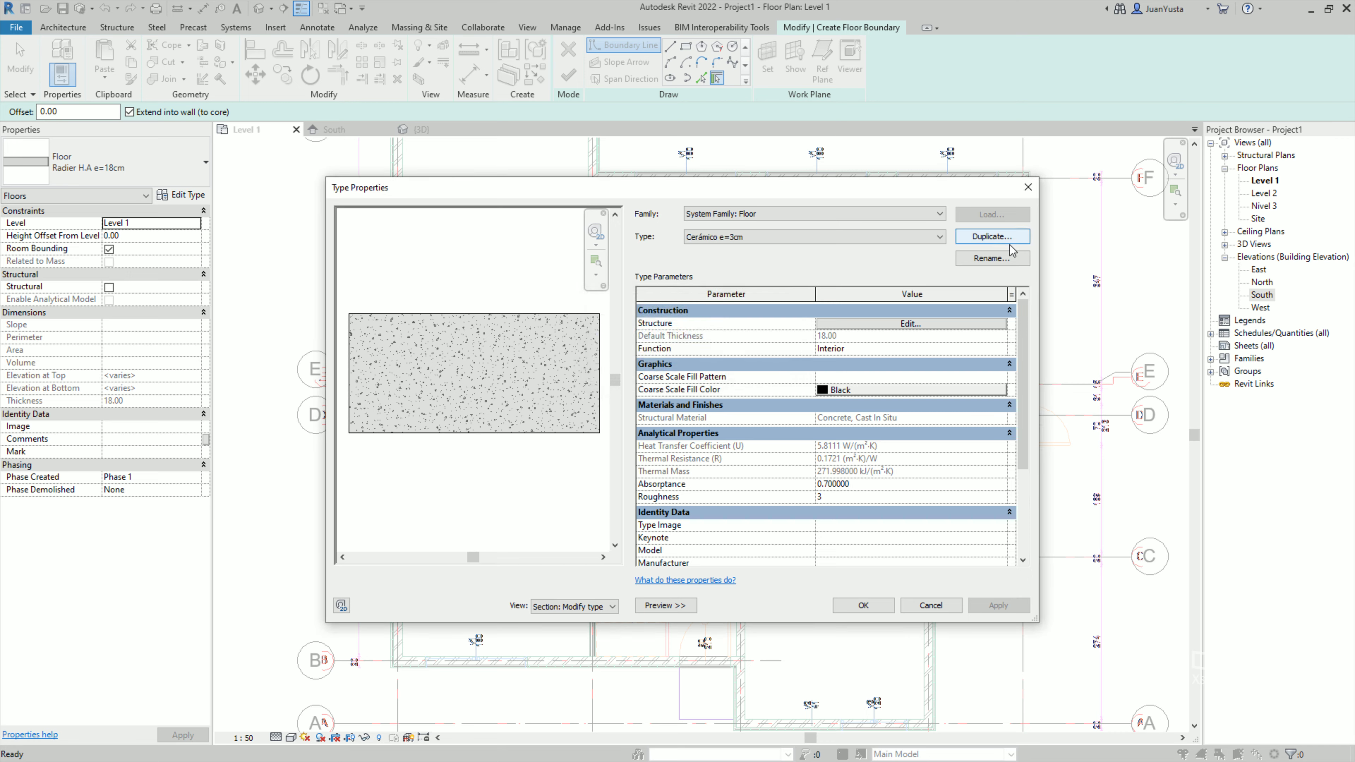
{"action": "left_click", "coordinate": [906, 325]}
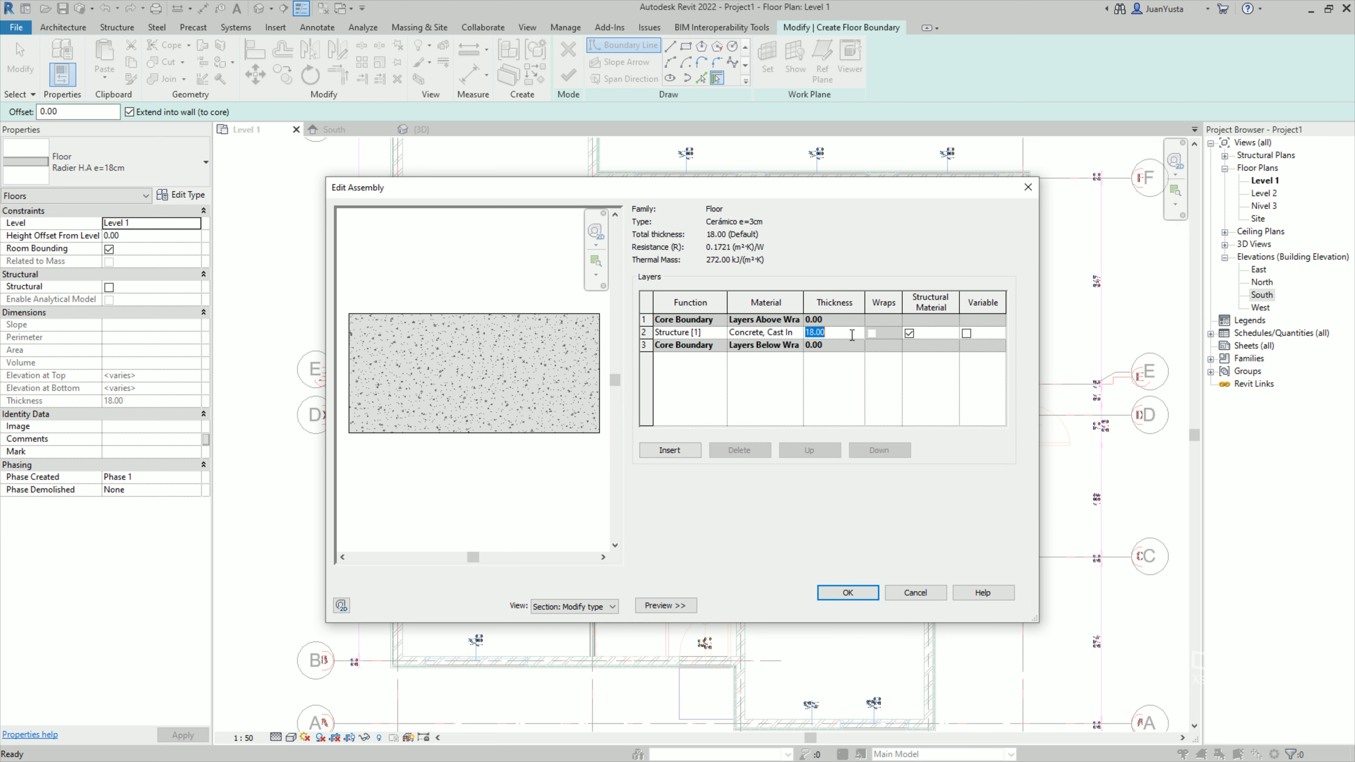
{"action": "type", "text": "3"}
{"action": "left_click", "coordinate": [840, 366]}
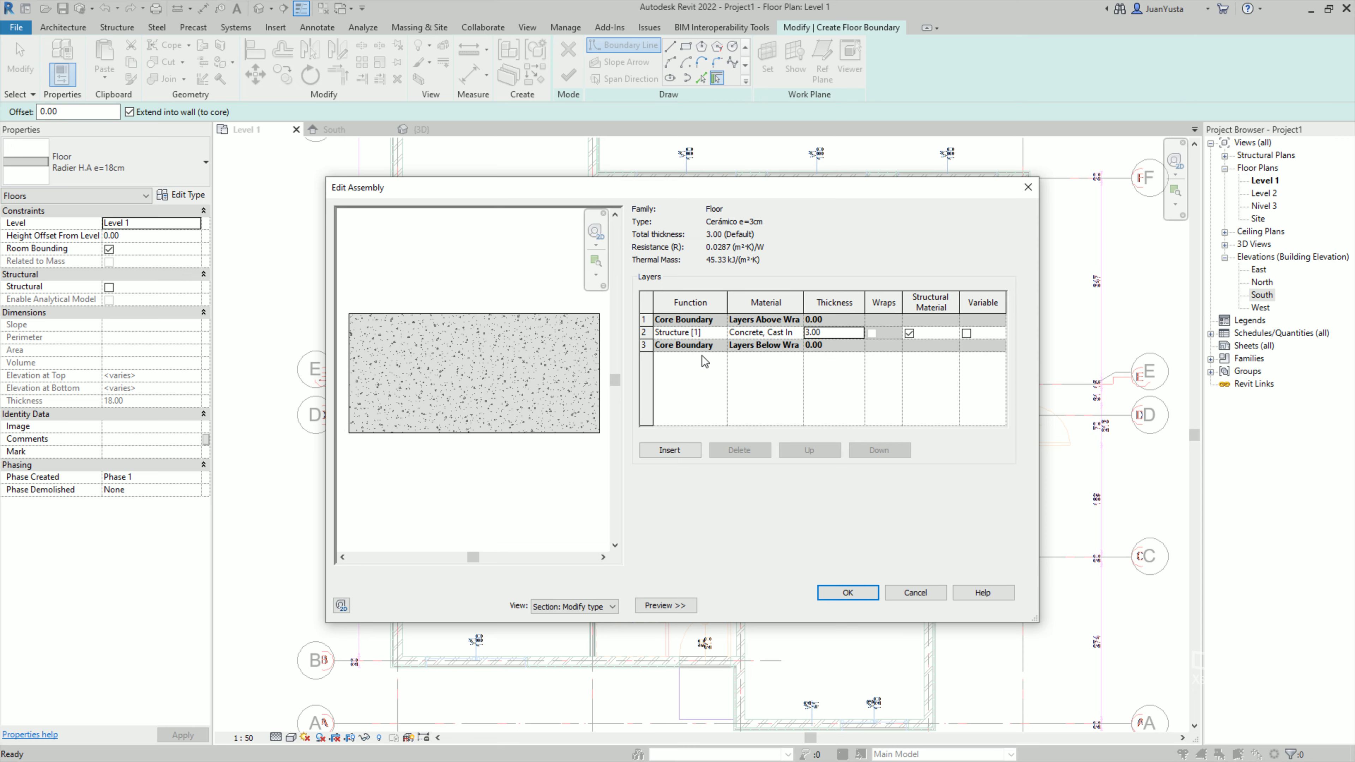
Create a new material named Ceramica for the structure layer and accept all dialogs.
{"action": "left_click", "coordinate": [799, 334]}
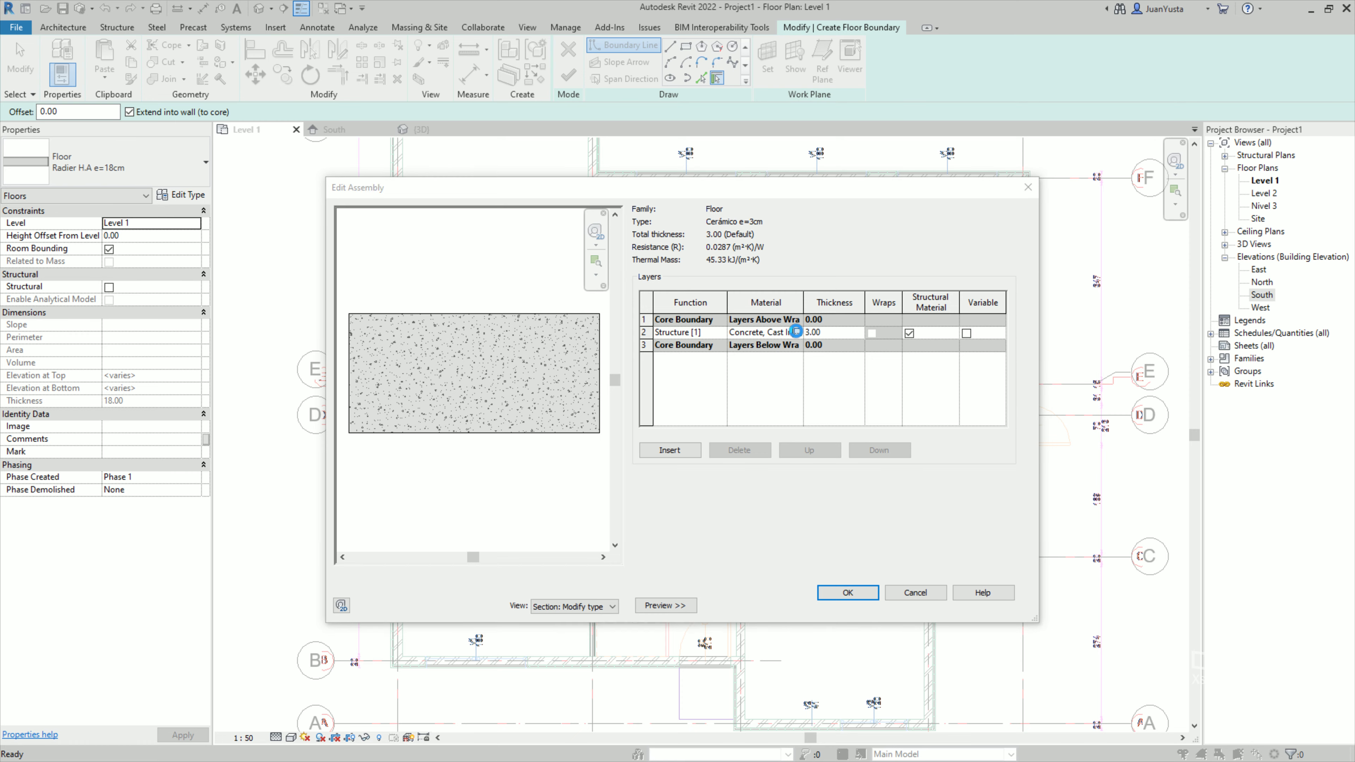
{"action": "left_click", "coordinate": [412, 610]}
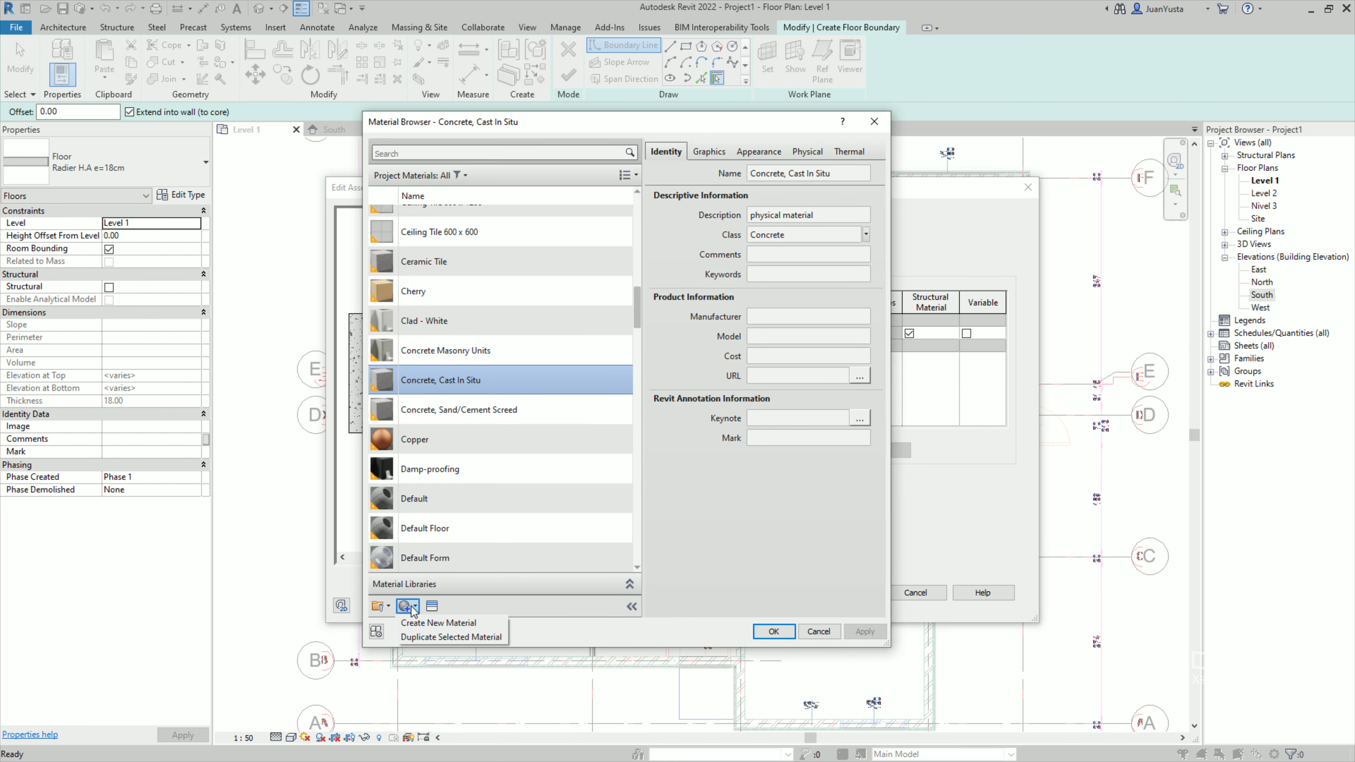
{"action": "left_click", "coordinate": [435, 623]}
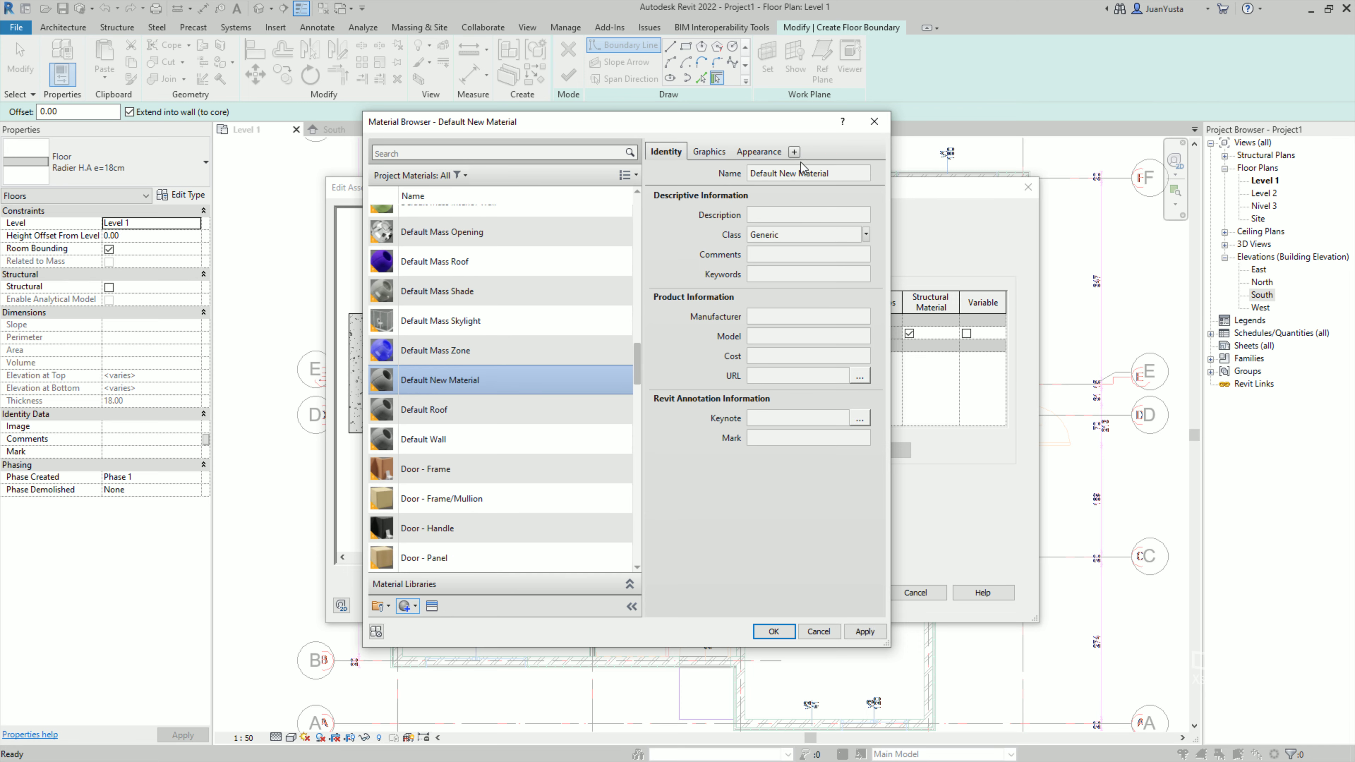
{"action": "double_click", "coordinate": [832, 174]}
{"action": "type", "text": "Ceramica"}
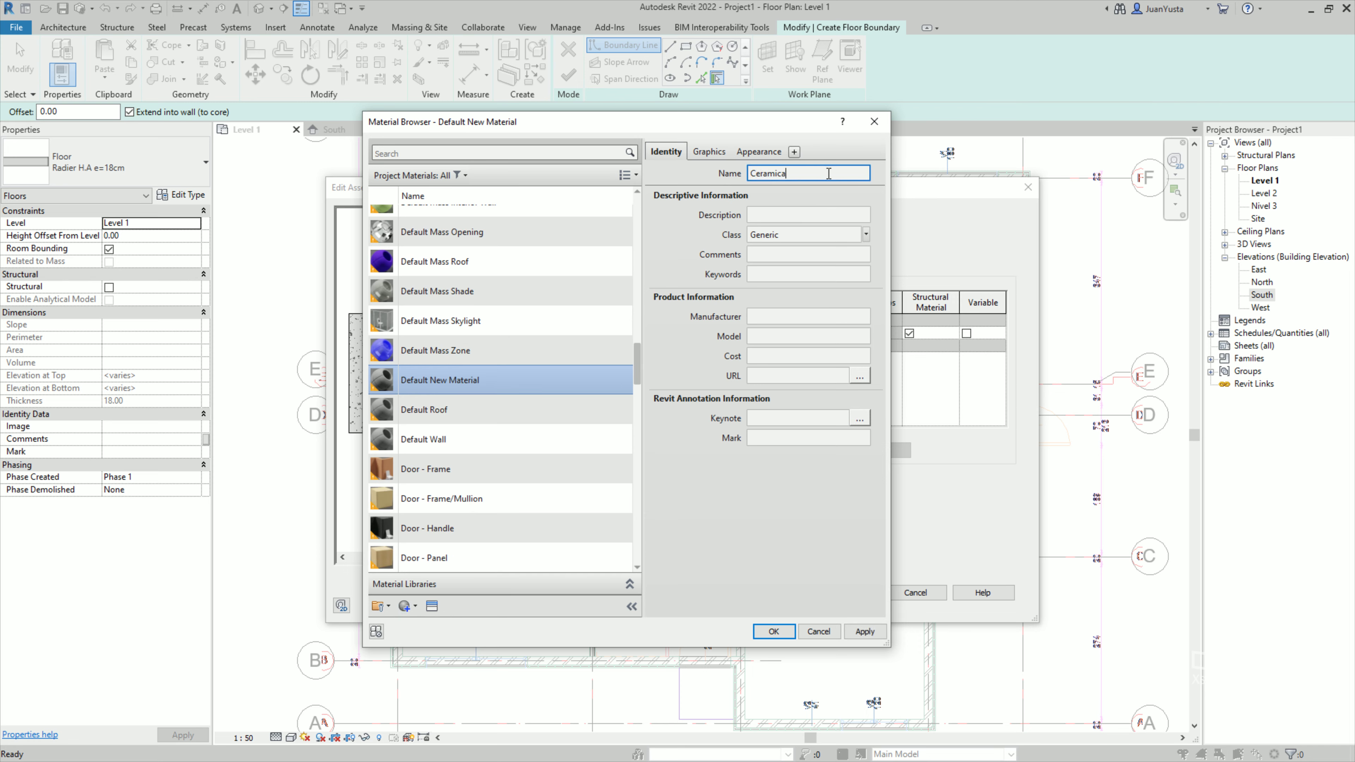
{"action": "key", "text": "Return"}
{"action": "left_click", "coordinate": [773, 631]}
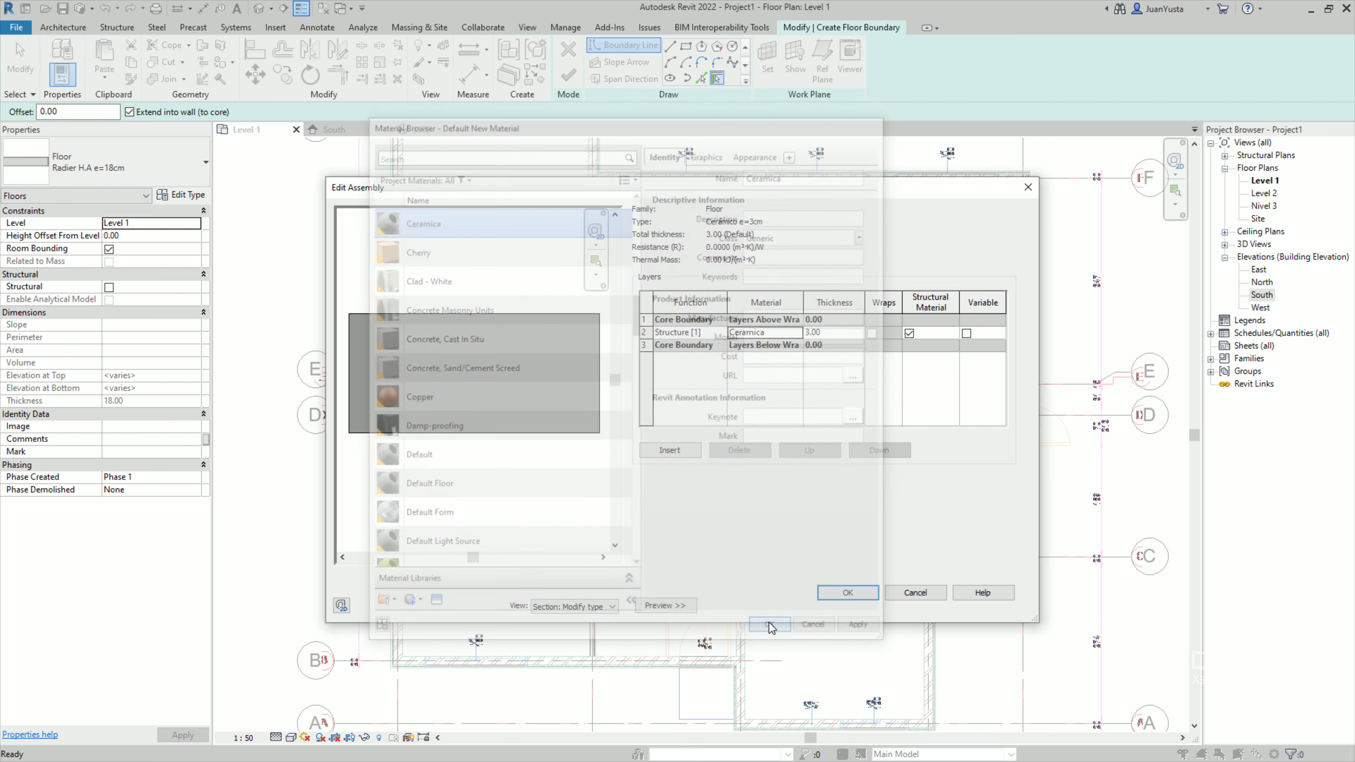
{"action": "left_click", "coordinate": [853, 595]}
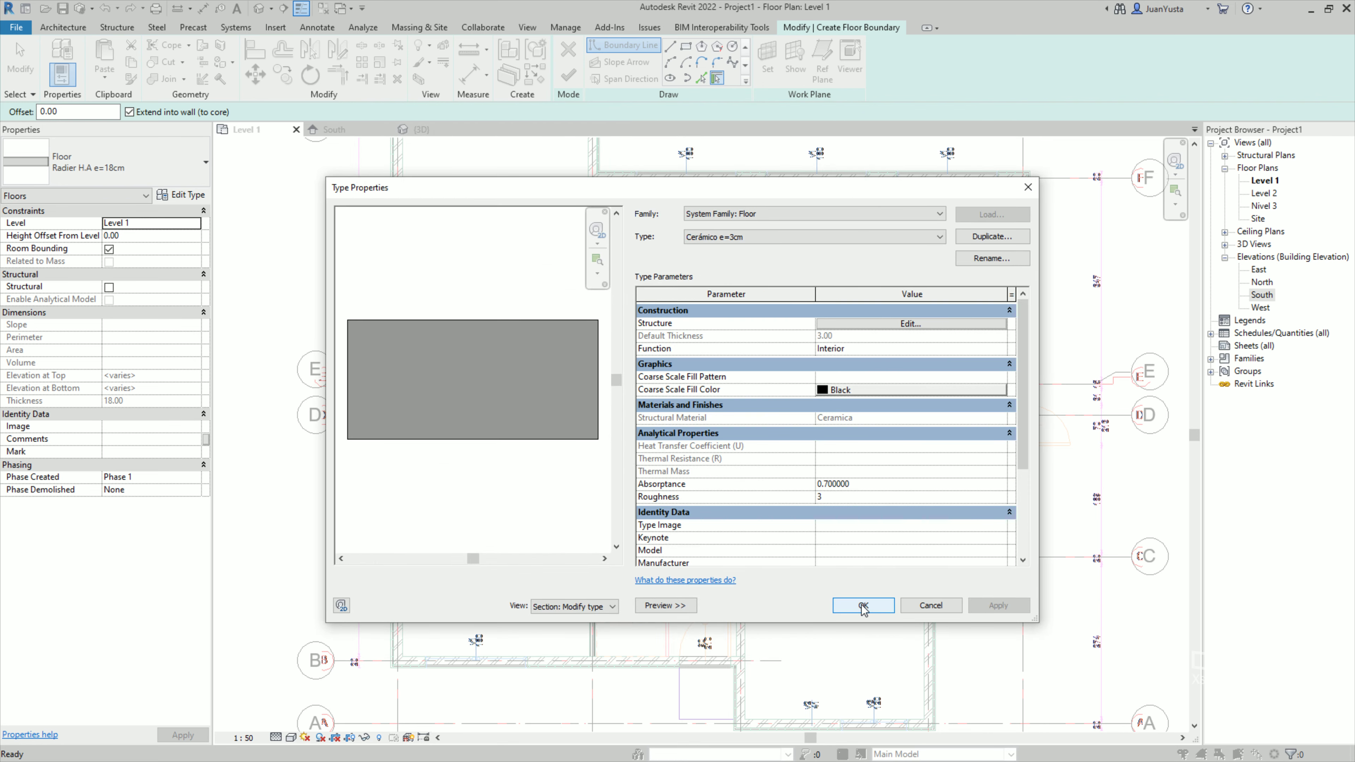
{"action": "left_click", "coordinate": [863, 605]}
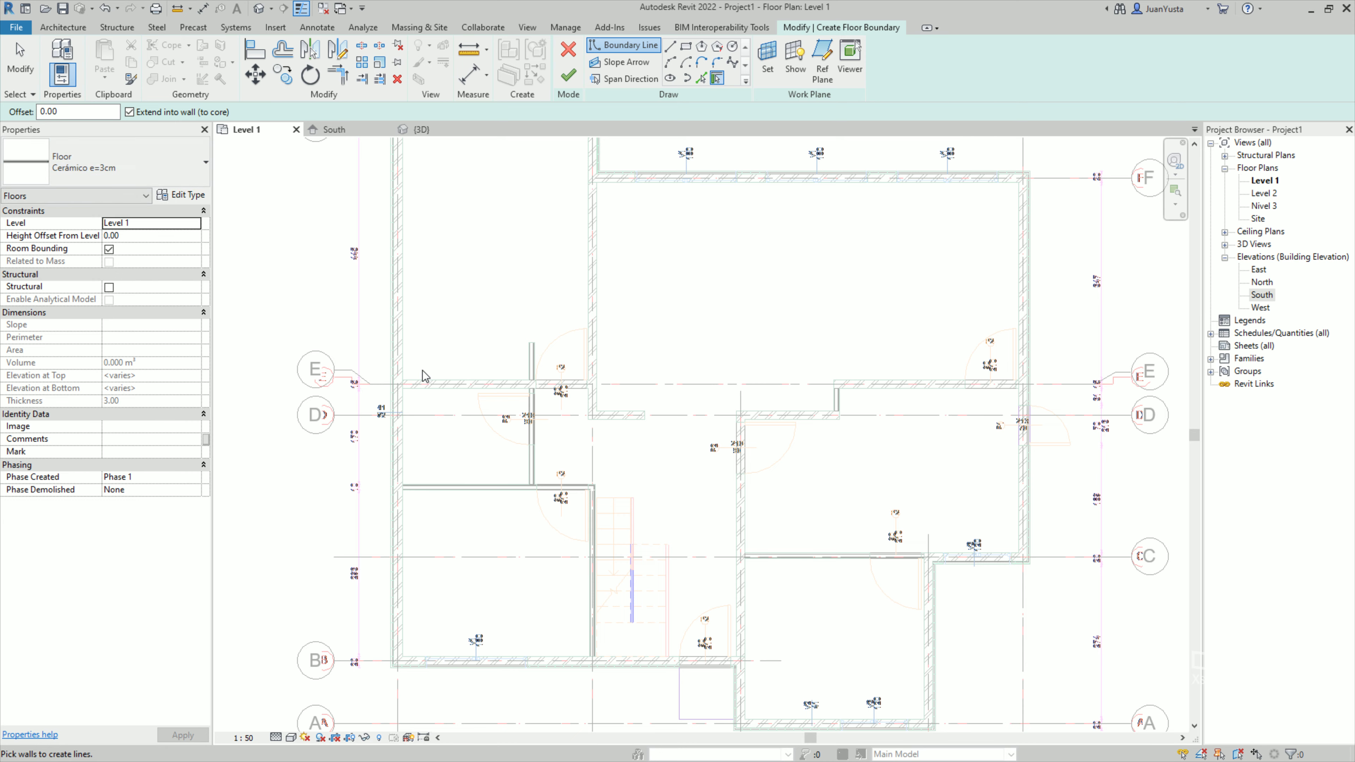
Sketch a rectangular boundary along the wall corners of the room between grids D and E.
{"action": "scroll", "coordinate": [432, 381], "scroll_direction": "up", "scroll_amount": 2}
{"action": "scroll", "coordinate": [530, 429], "scroll_direction": "up", "scroll_amount": 2}
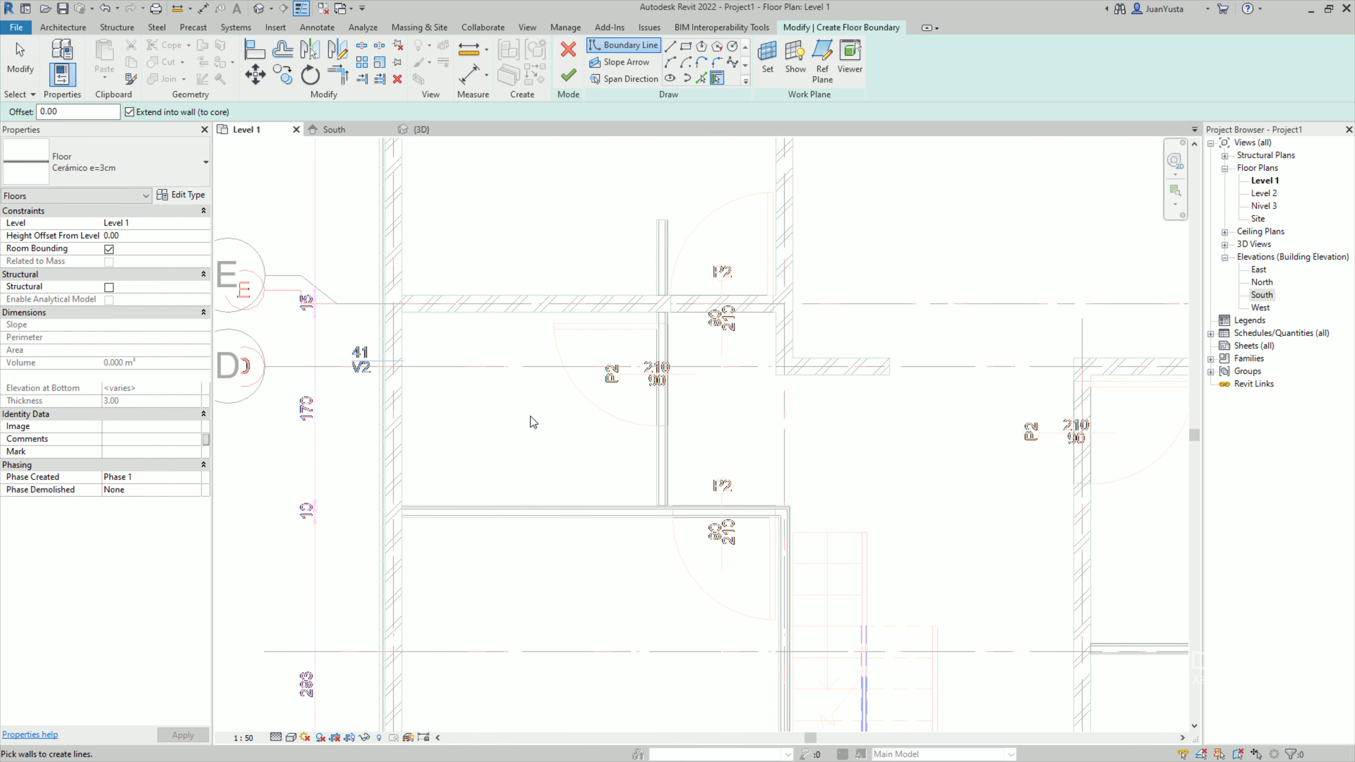
{"action": "left_click", "coordinate": [670, 46]}
{"action": "left_click", "coordinate": [657, 311]}
{"action": "scroll", "coordinate": [653, 426], "scroll_direction": "up", "scroll_amount": 3}
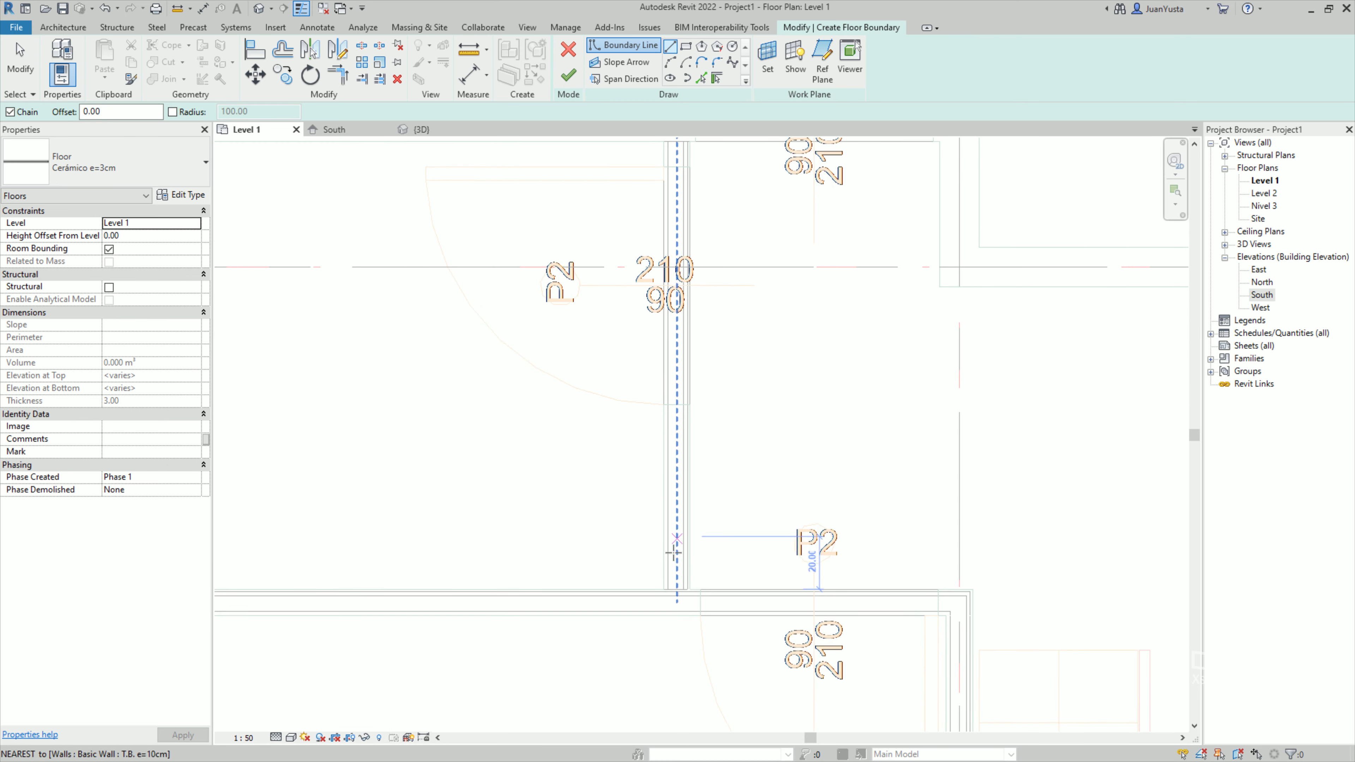
{"action": "left_click", "coordinate": [663, 589]}
{"action": "middle_click_drag", "start_coordinate": [613, 364], "coordinate": [675, 550]}
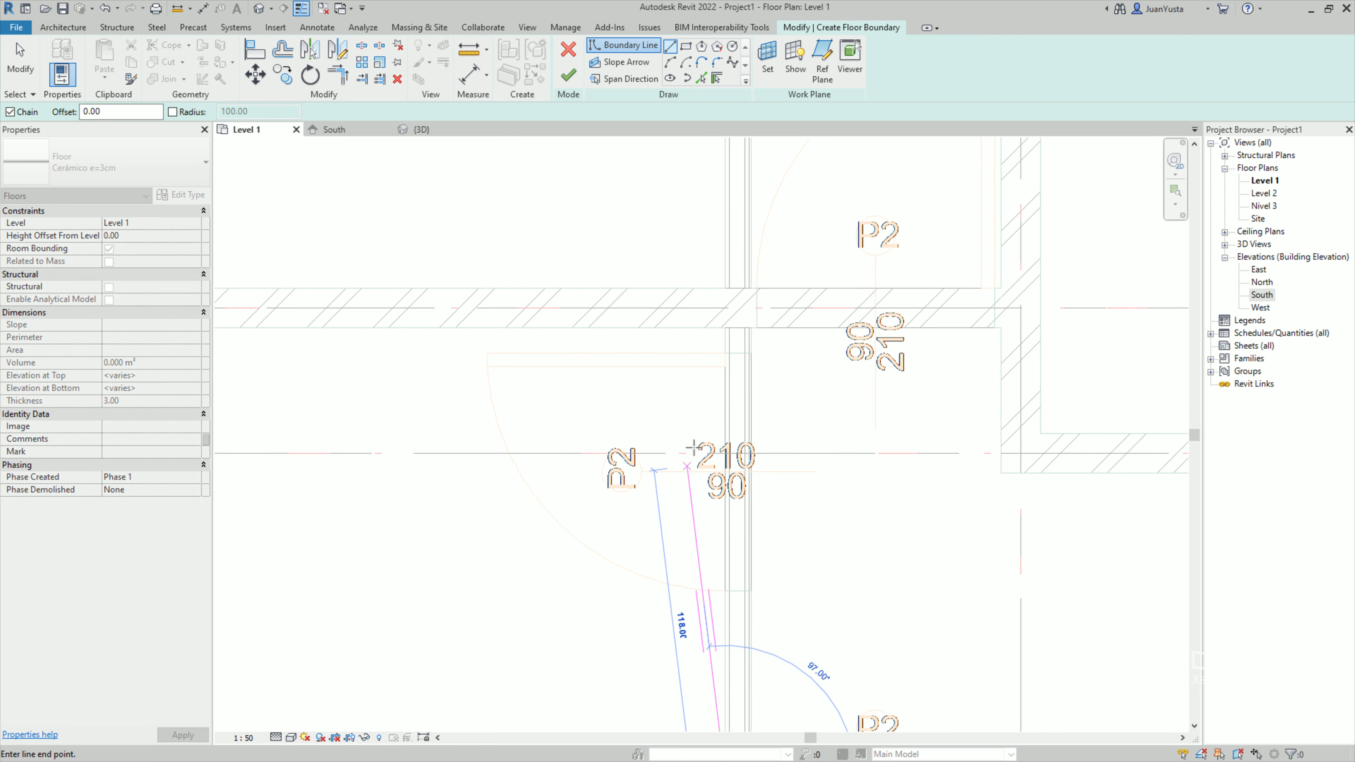
{"action": "left_click", "coordinate": [725, 327]}
{"action": "middle_click_drag", "start_coordinate": [728, 331], "coordinate": [1104, 357]}
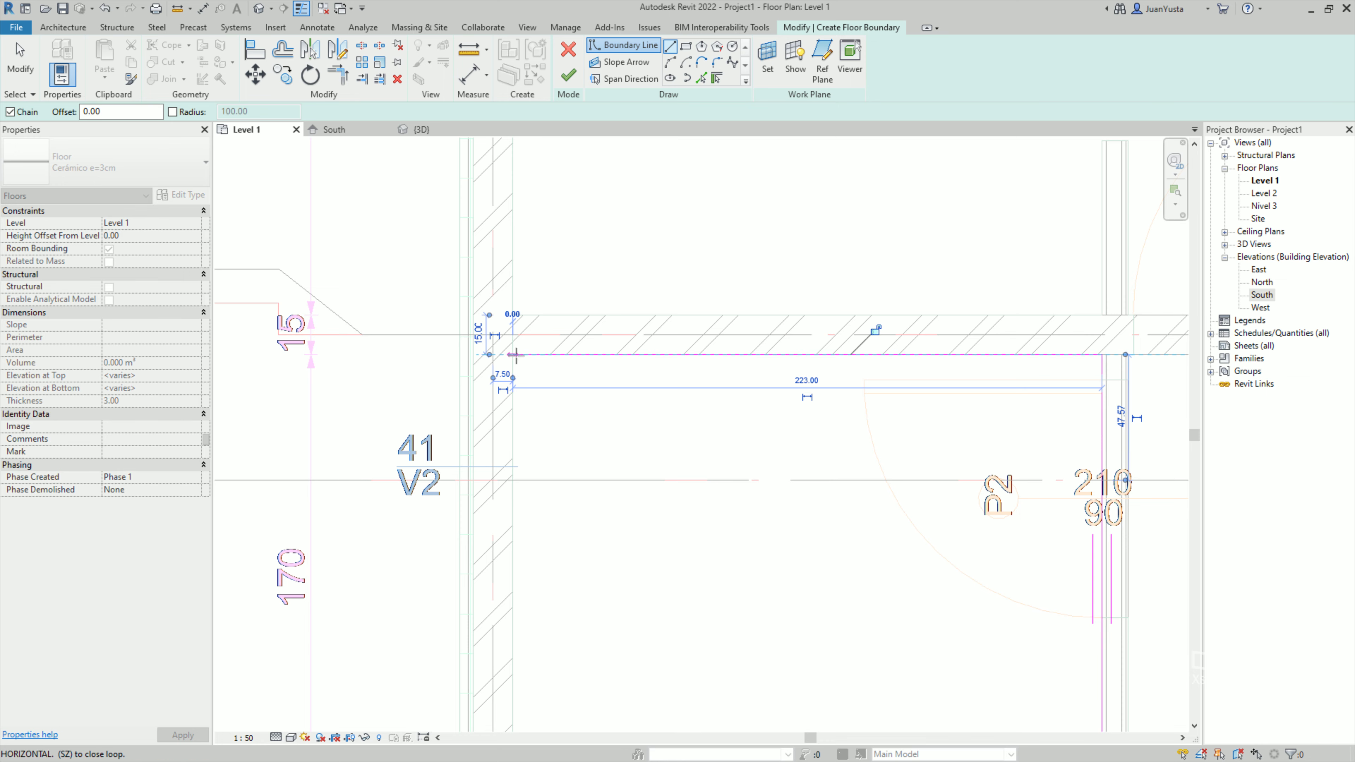
{"action": "left_click", "coordinate": [515, 355]}
{"action": "scroll", "coordinate": [515, 355], "scroll_direction": "down", "scroll_amount": 3}
{"action": "middle_click_drag", "start_coordinate": [515, 560], "coordinate": [457, 355]}
{"action": "left_click", "coordinate": [457, 404]}
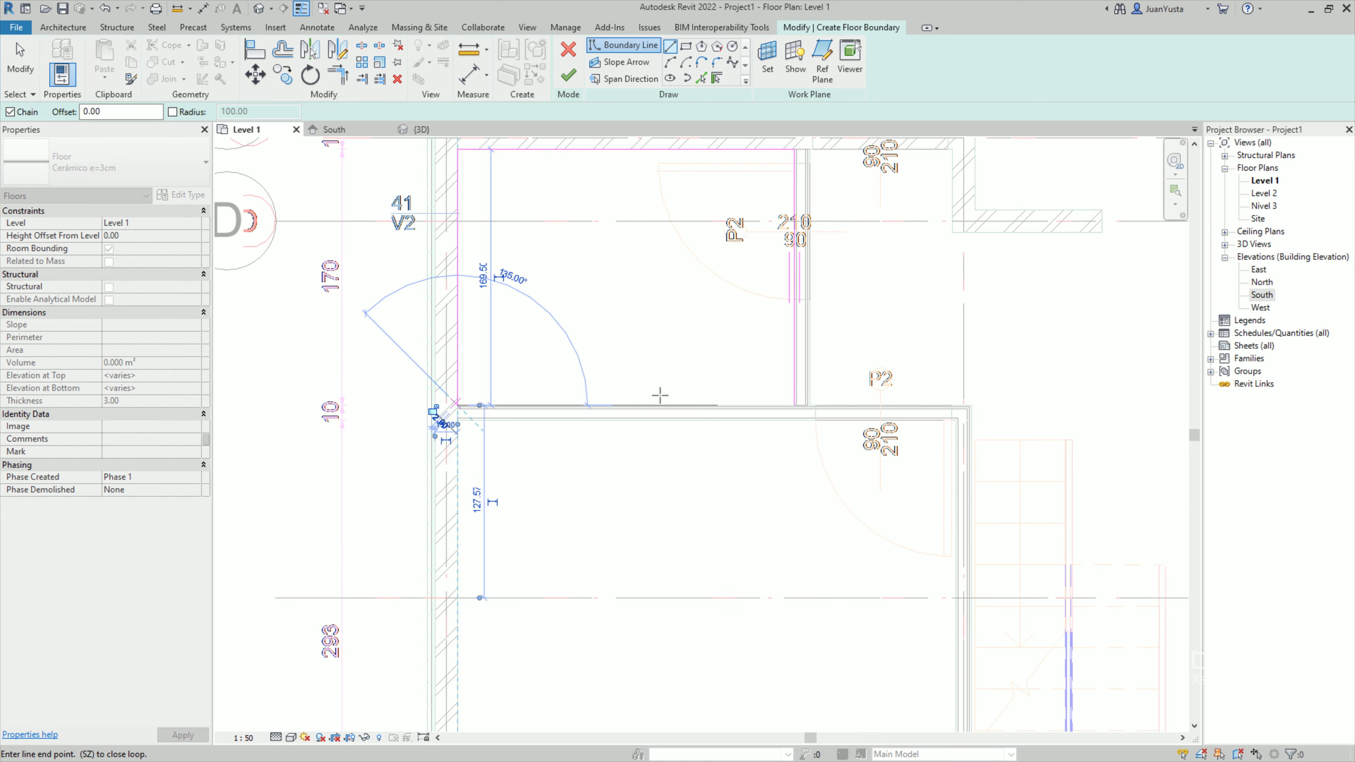
{"action": "left_click", "coordinate": [795, 405]}
{"action": "left_click", "coordinate": [795, 149]}
Draw a second four-sided outline near the stair room.
{"action": "scroll", "coordinate": [694, 491], "scroll_direction": "down", "scroll_amount": 2}
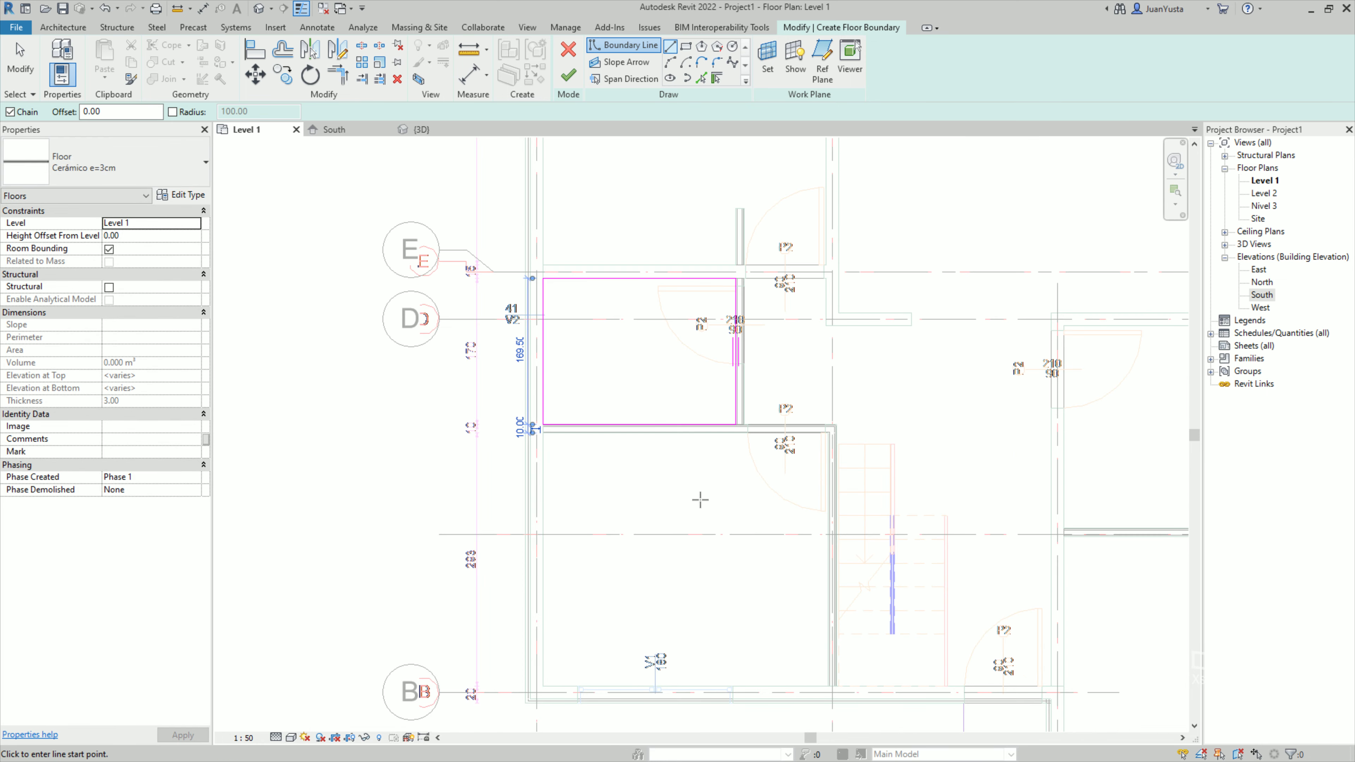
{"action": "middle_click_drag", "start_coordinate": [699, 499], "coordinate": [654, 423]}
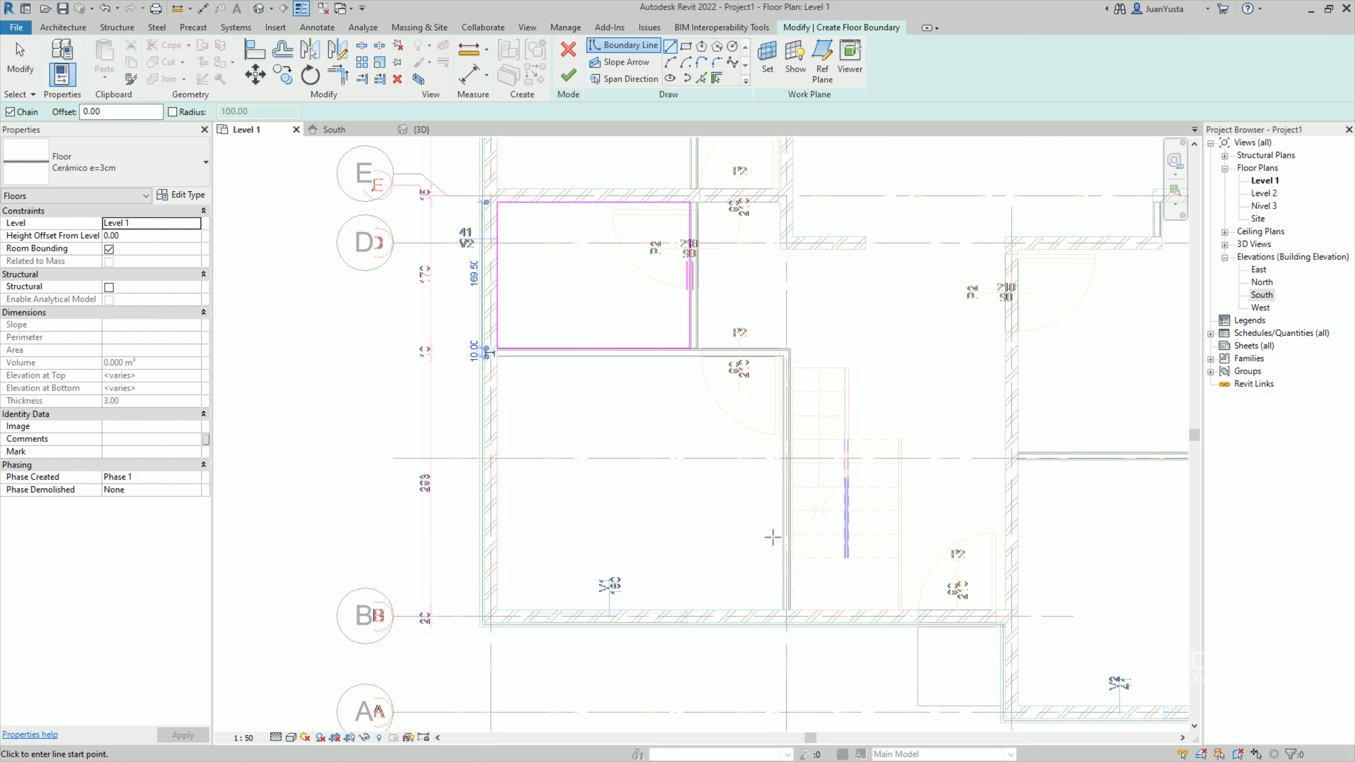
{"action": "scroll", "coordinate": [696, 411], "scroll_direction": "up", "scroll_amount": 3}
{"action": "scroll", "coordinate": [696, 411], "scroll_direction": "down", "scroll_amount": 2}
{"action": "middle_click_drag", "start_coordinate": [695, 411], "coordinate": [731, 472]}
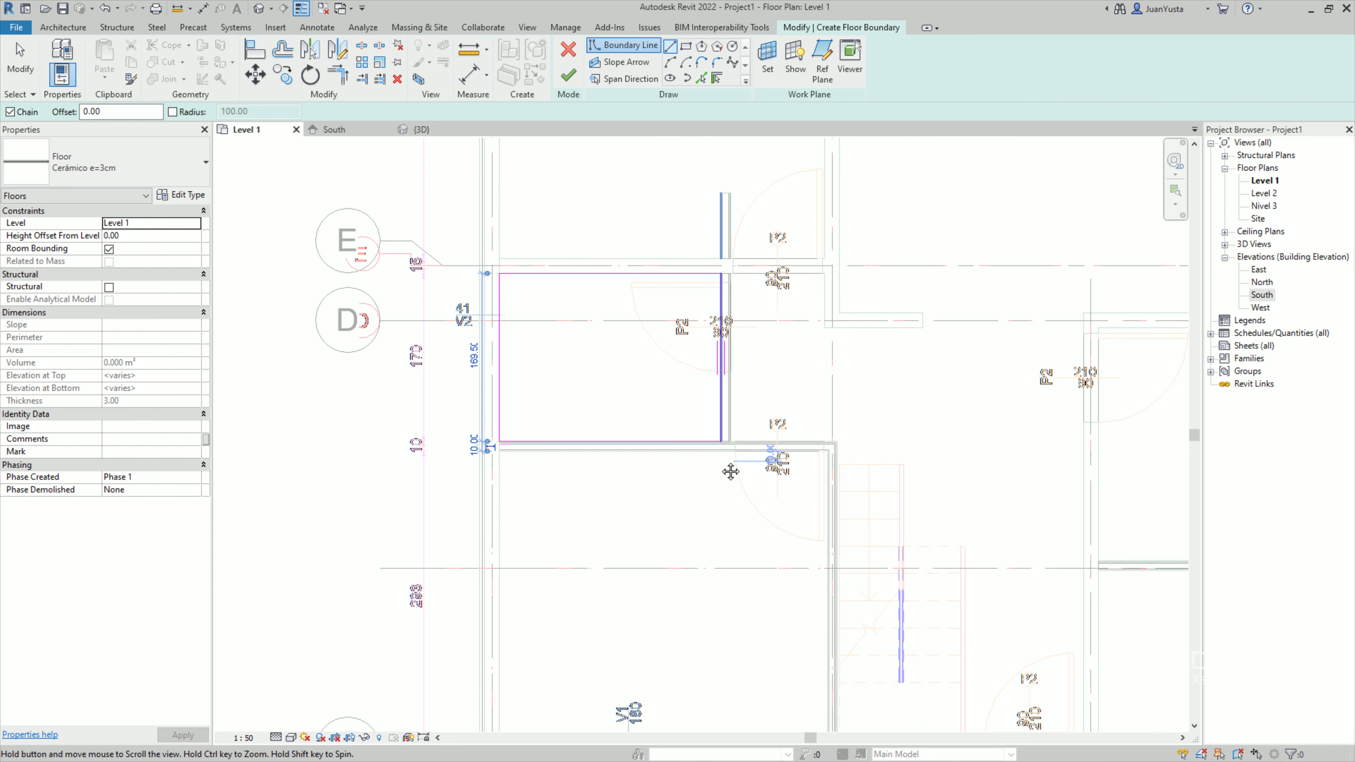
{"action": "middle_click_drag", "start_coordinate": [693, 516], "coordinate": [638, 427]}
{"action": "left_click", "coordinate": [638, 427]}
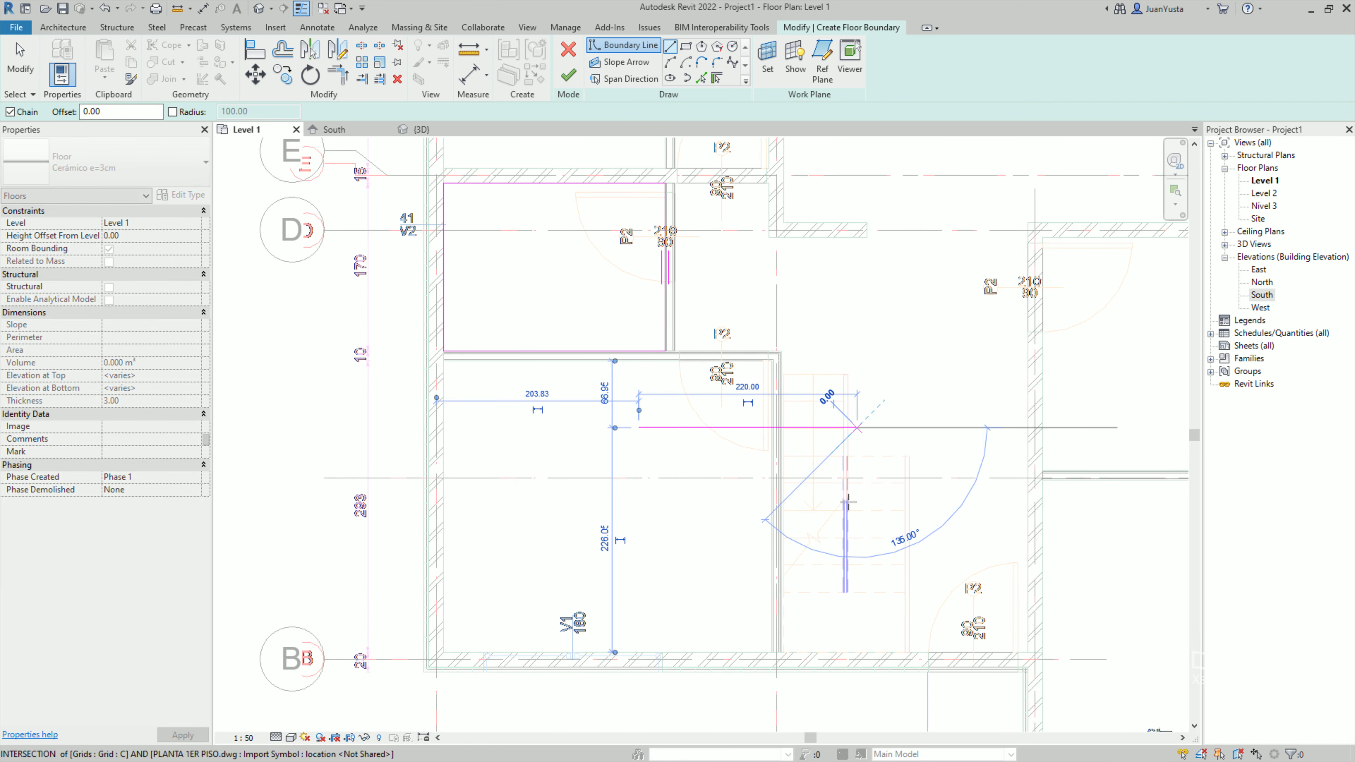
{"action": "left_click", "coordinate": [857, 427]}
{"action": "left_click", "coordinate": [846, 523]}
{"action": "left_click", "coordinate": [710, 551]}
{"action": "left_click", "coordinate": [639, 427]}
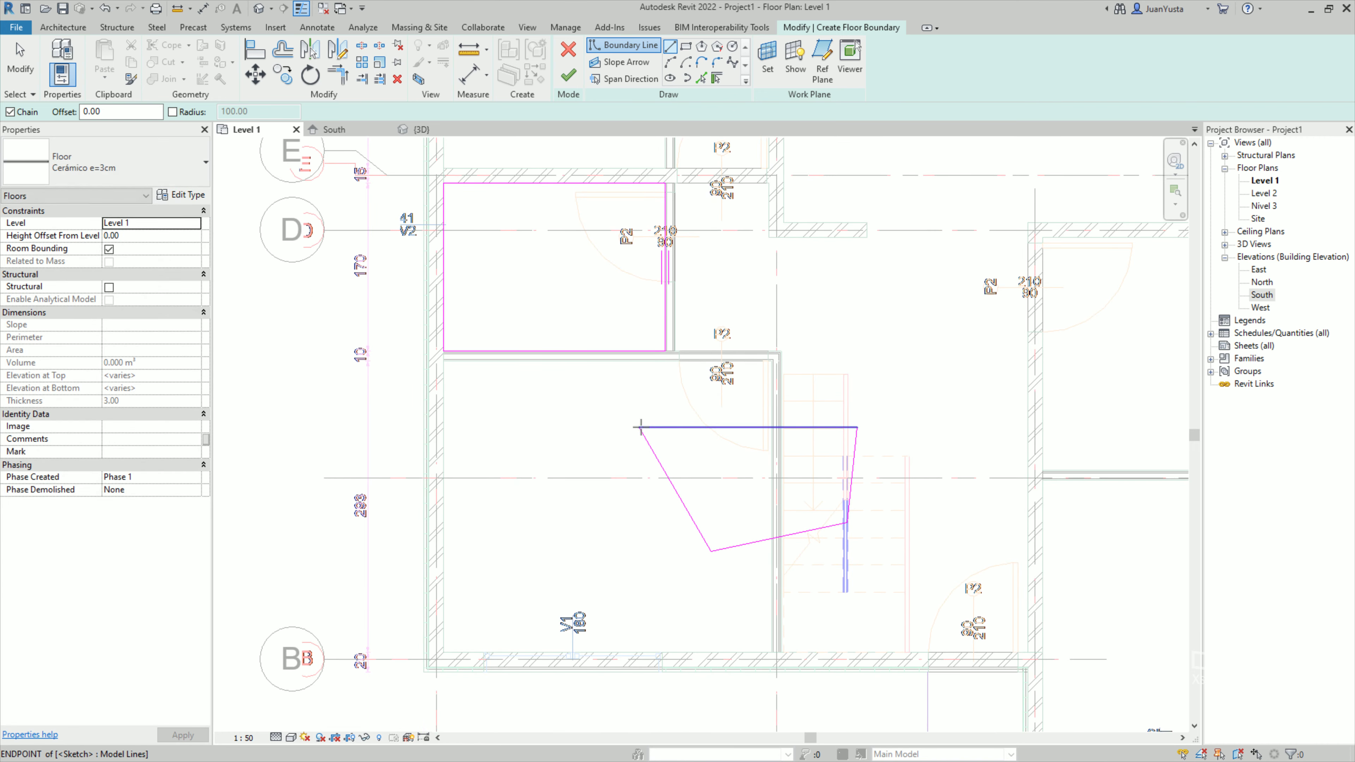
Finish the floor, dismiss the overlap warning, then reopen the sketch and delete the stray quadrilateral.
{"action": "left_click", "coordinate": [558, 79]}
{"action": "left_click", "coordinate": [1343, 693]}
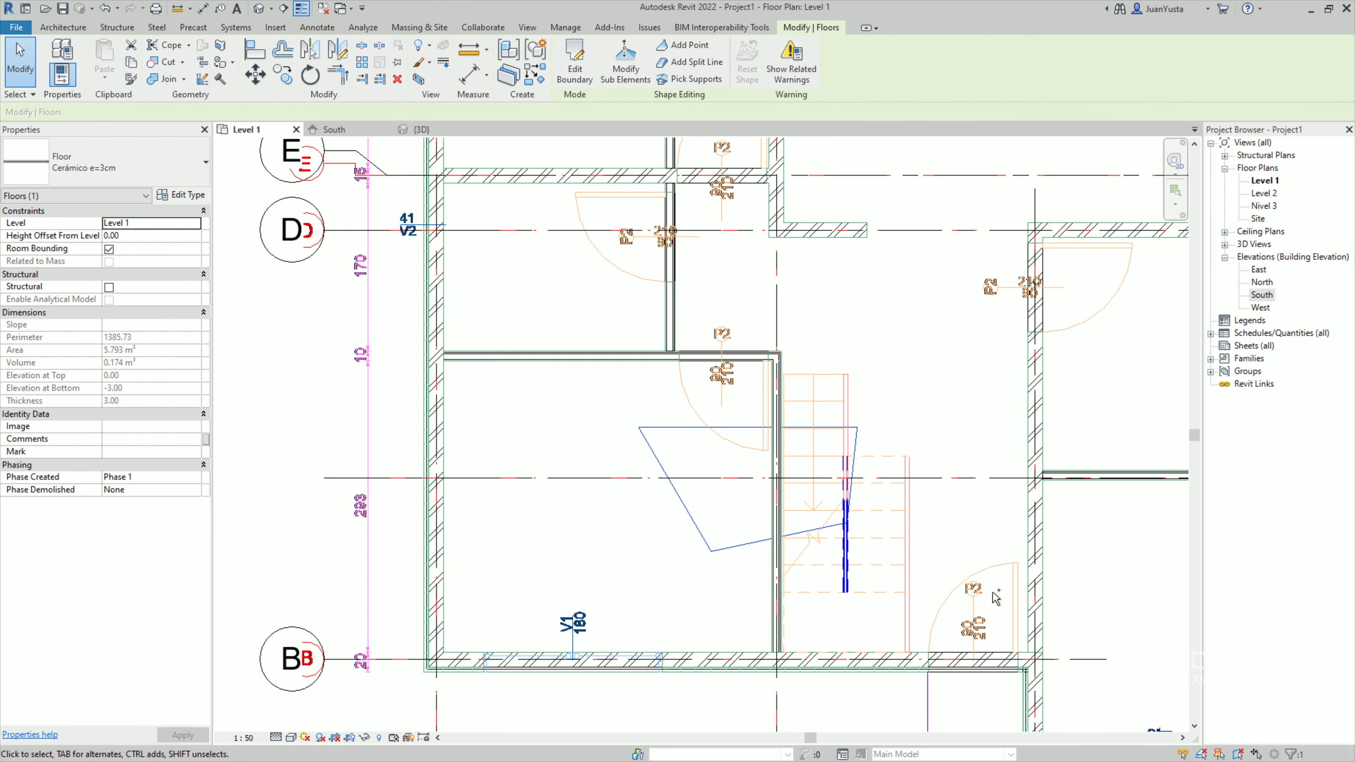
{"action": "double_click", "coordinate": [747, 463]}
{"action": "left_click_drag", "start_coordinate": [523, 401], "coordinate": [993, 621]}
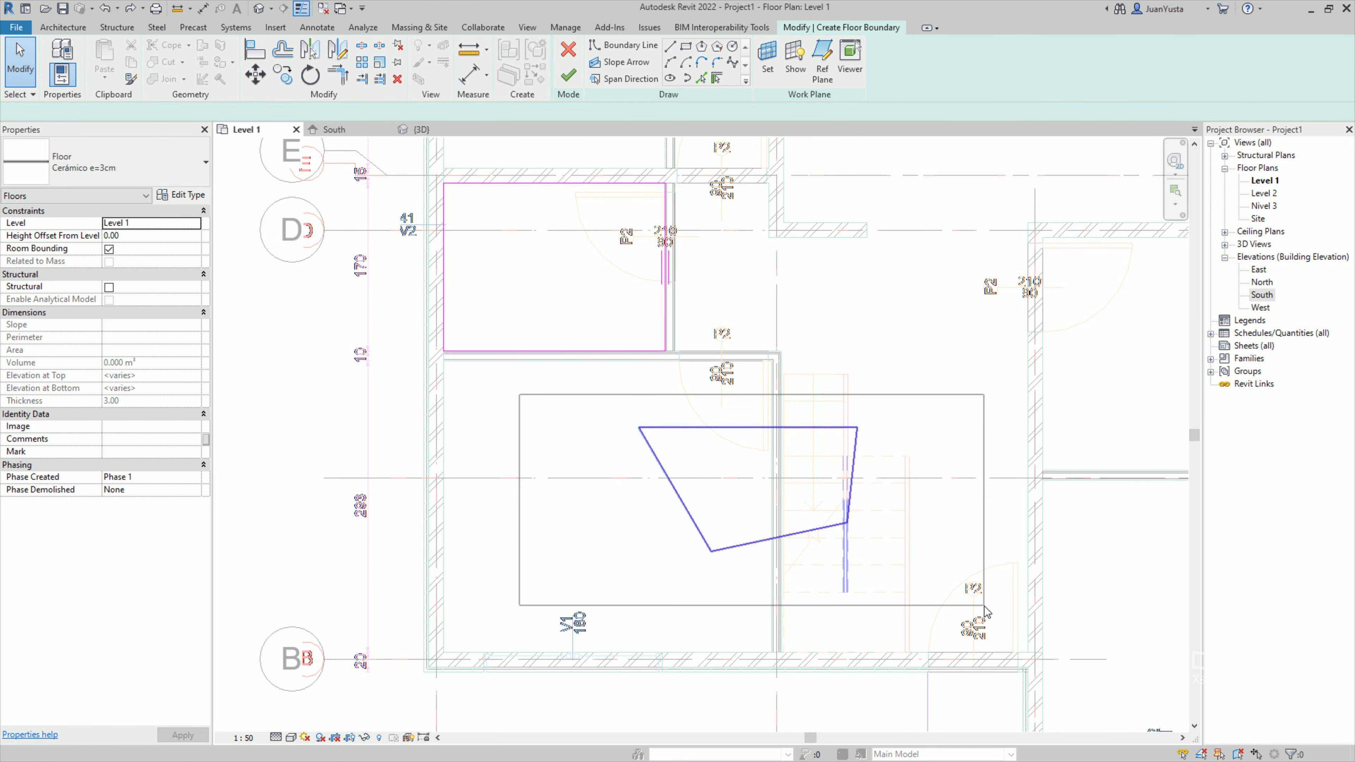
{"action": "key", "text": "Delete"}
{"action": "middle_click_drag", "start_coordinate": [447, 261], "coordinate": [530, 402]}
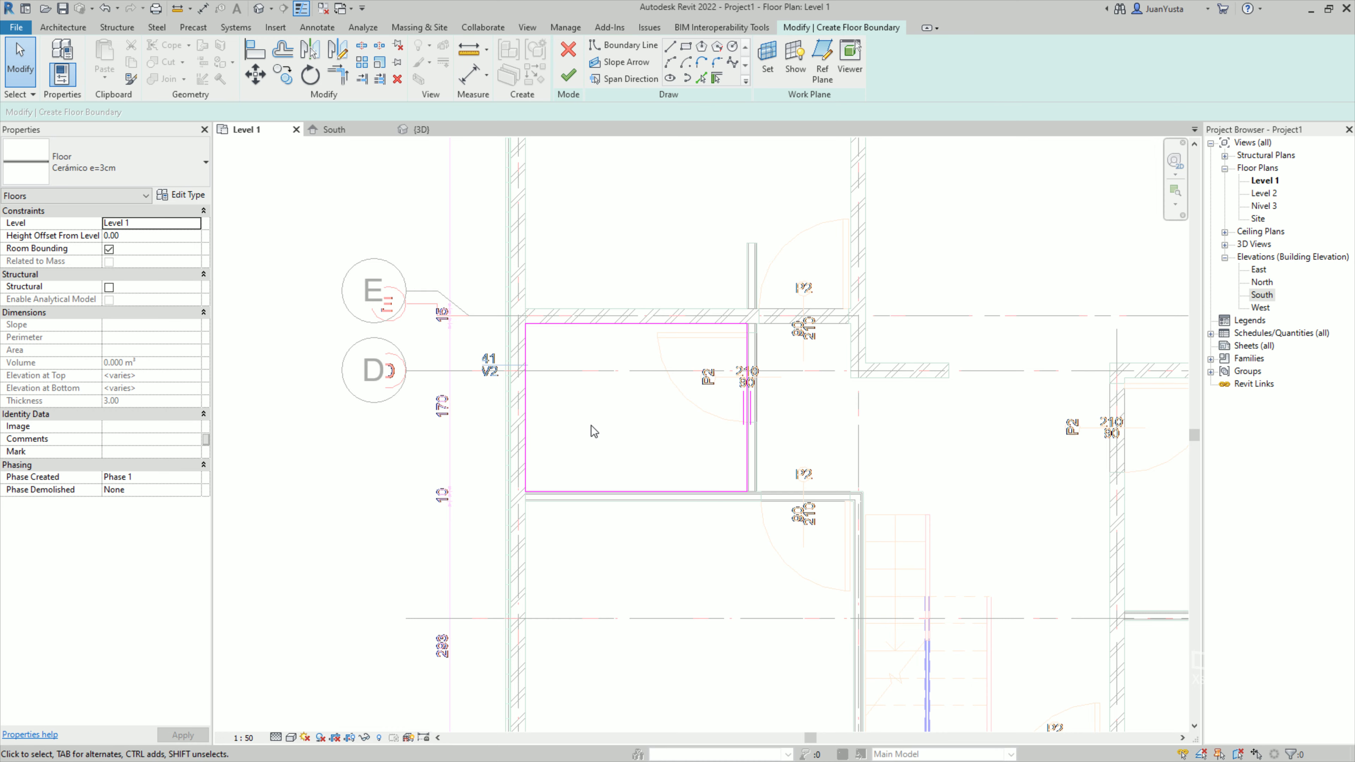
{"action": "middle_click_drag", "start_coordinate": [594, 431], "coordinate": [556, 419]}
{"action": "scroll", "coordinate": [556, 419], "scroll_direction": "up", "scroll_amount": 2}
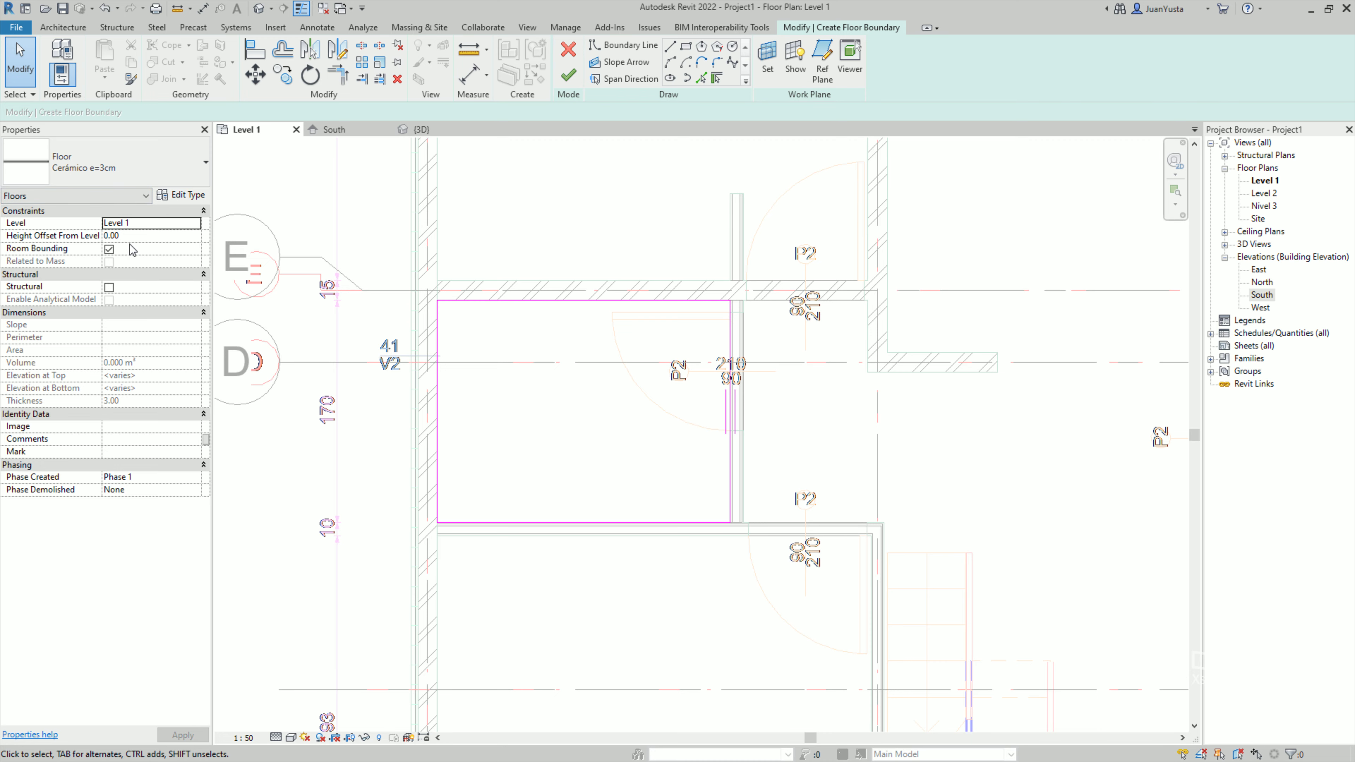
Compare the level markers in the South elevation, then return to the Level 1 plan.
{"action": "left_click", "coordinate": [328, 129]}
{"action": "mouse_move", "coordinate": [983, 528]}
{"action": "middle_mouse_down"}
{"action": "mouse_move", "coordinate": [740, 422]}
{"action": "mouse_move", "coordinate": [662, 411]}
{"action": "middle_mouse_up"}
{"action": "middle_click_drag", "start_coordinate": [628, 458], "coordinate": [756, 436]}
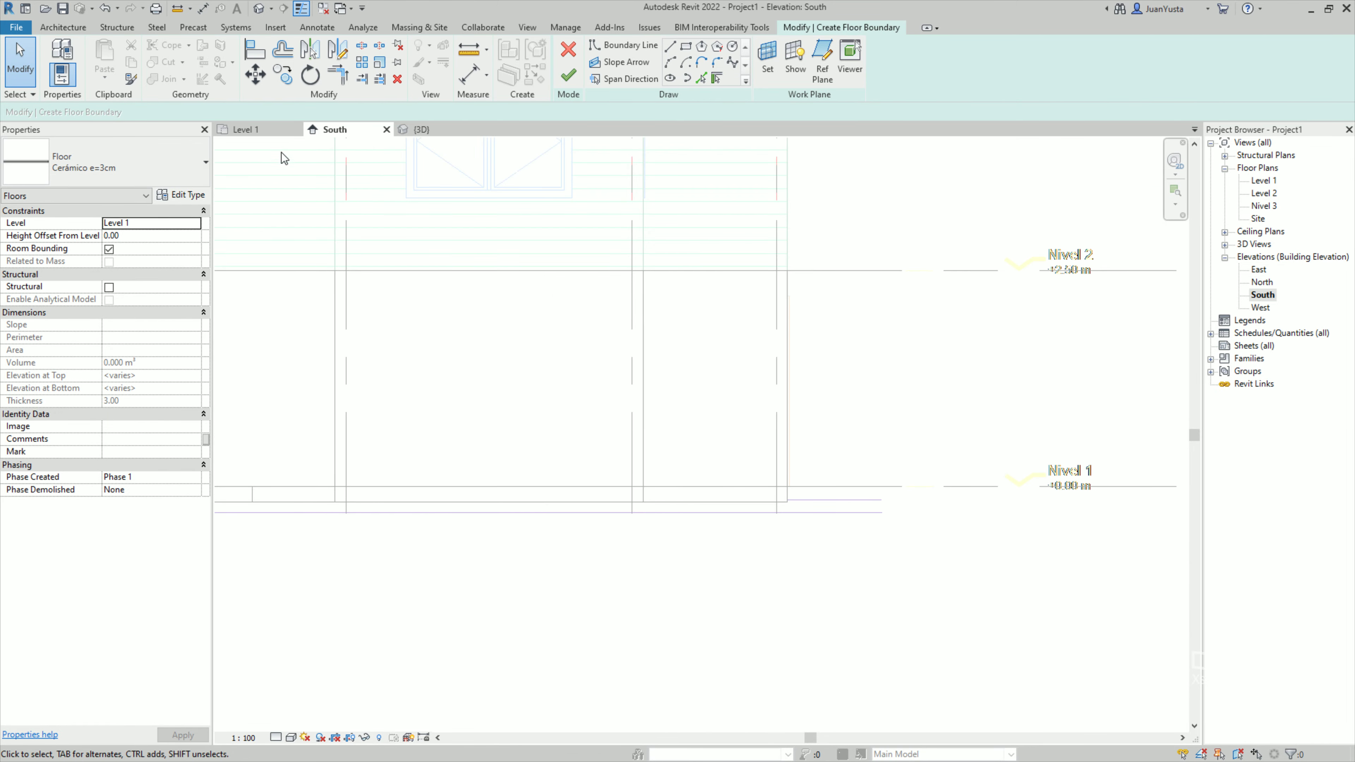
{"action": "left_click", "coordinate": [251, 129]}
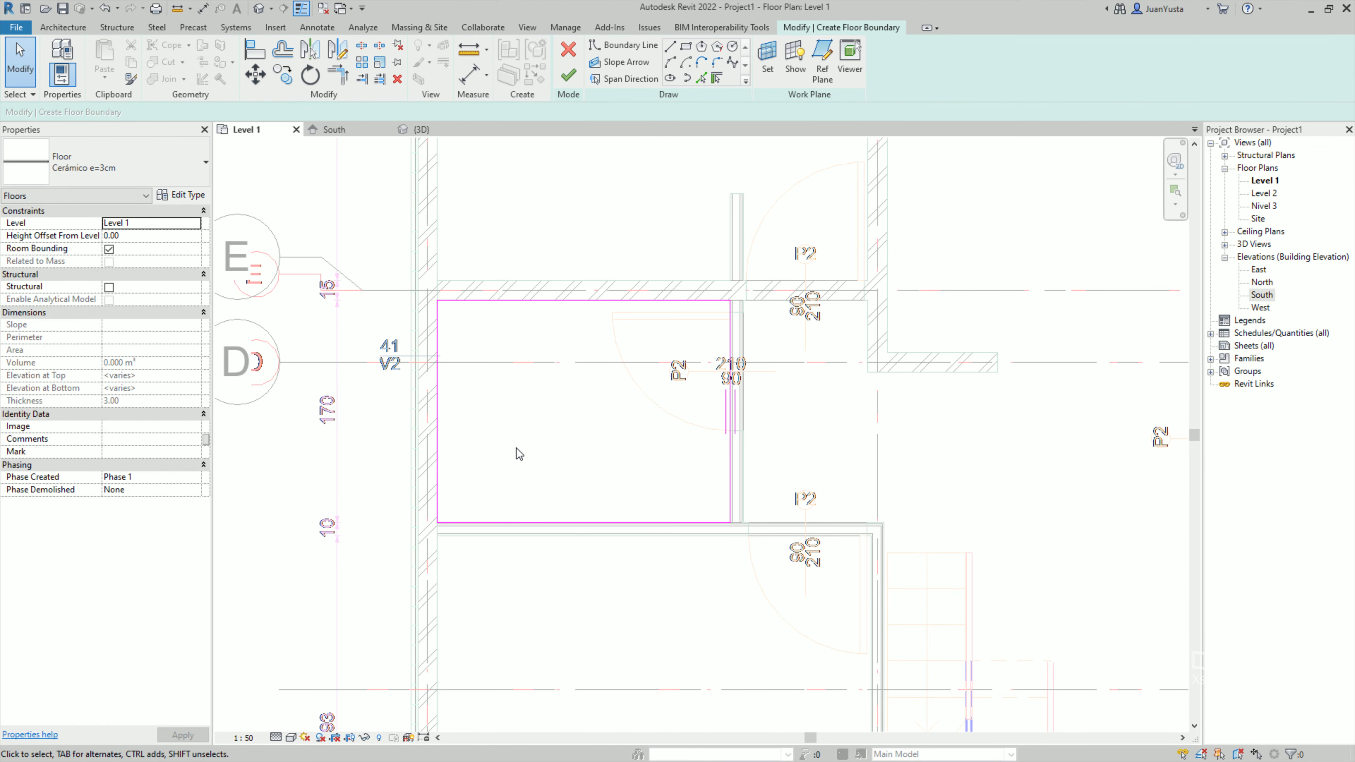
{"action": "middle_click_drag", "start_coordinate": [507, 369], "coordinate": [550, 388]}
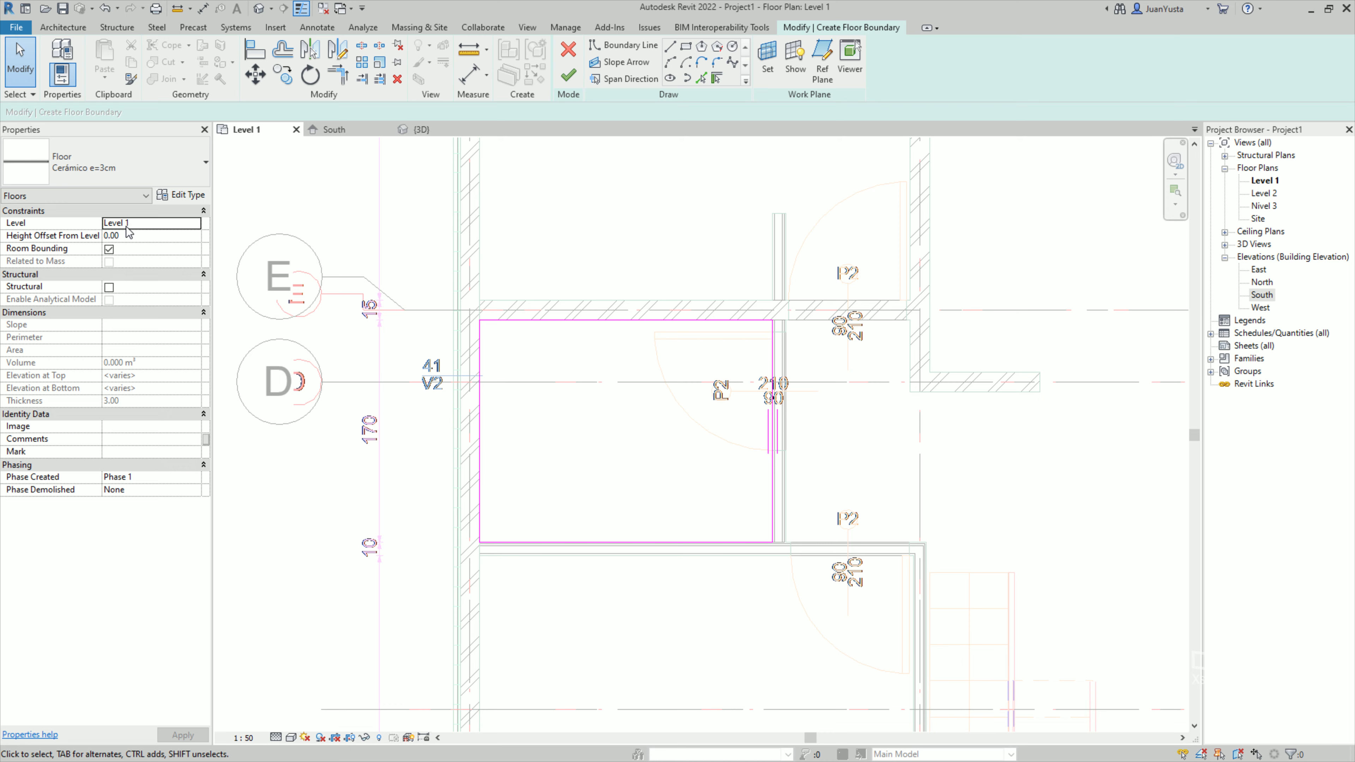
Set the floor's Height Offset From Level to 3.00 and apply it.
{"action": "left_click", "coordinate": [122, 238]}
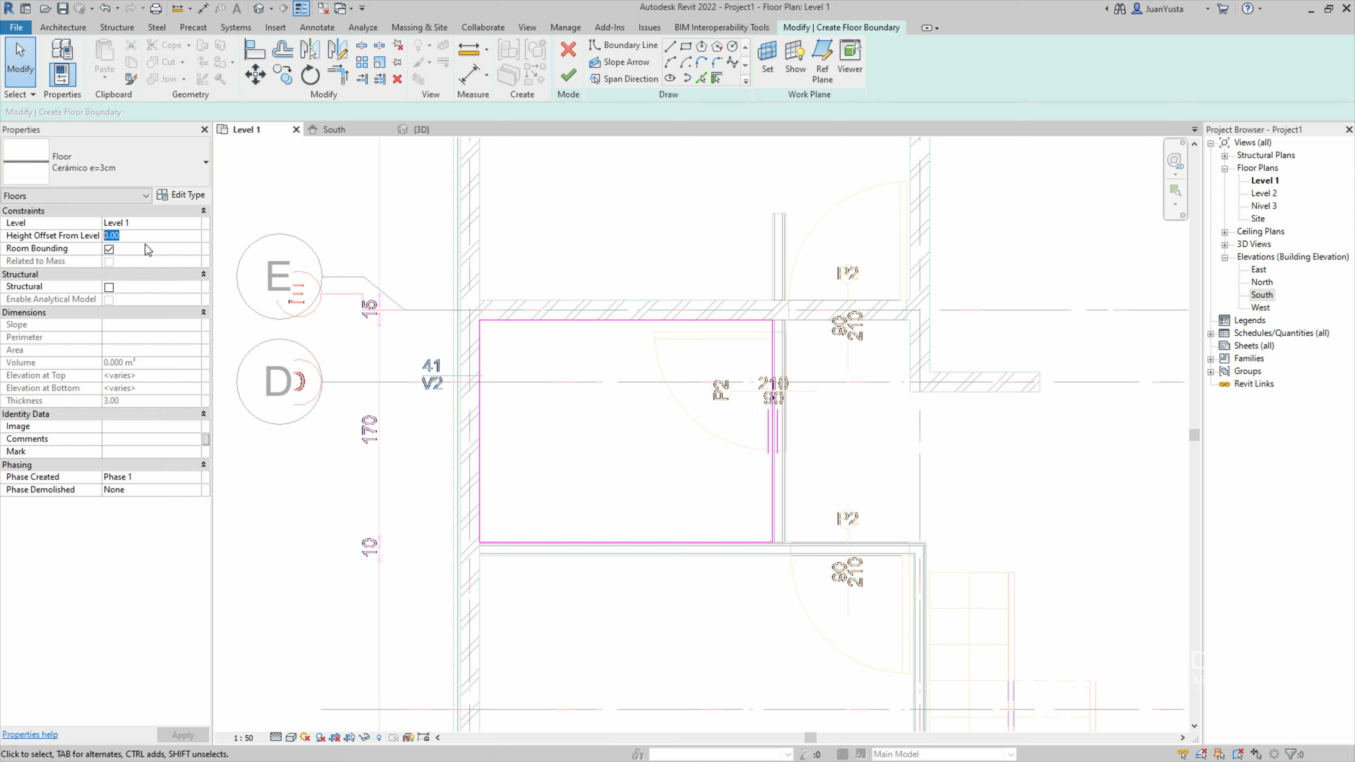
{"action": "type", "text": "3"}
{"action": "key", "text": "Return"}
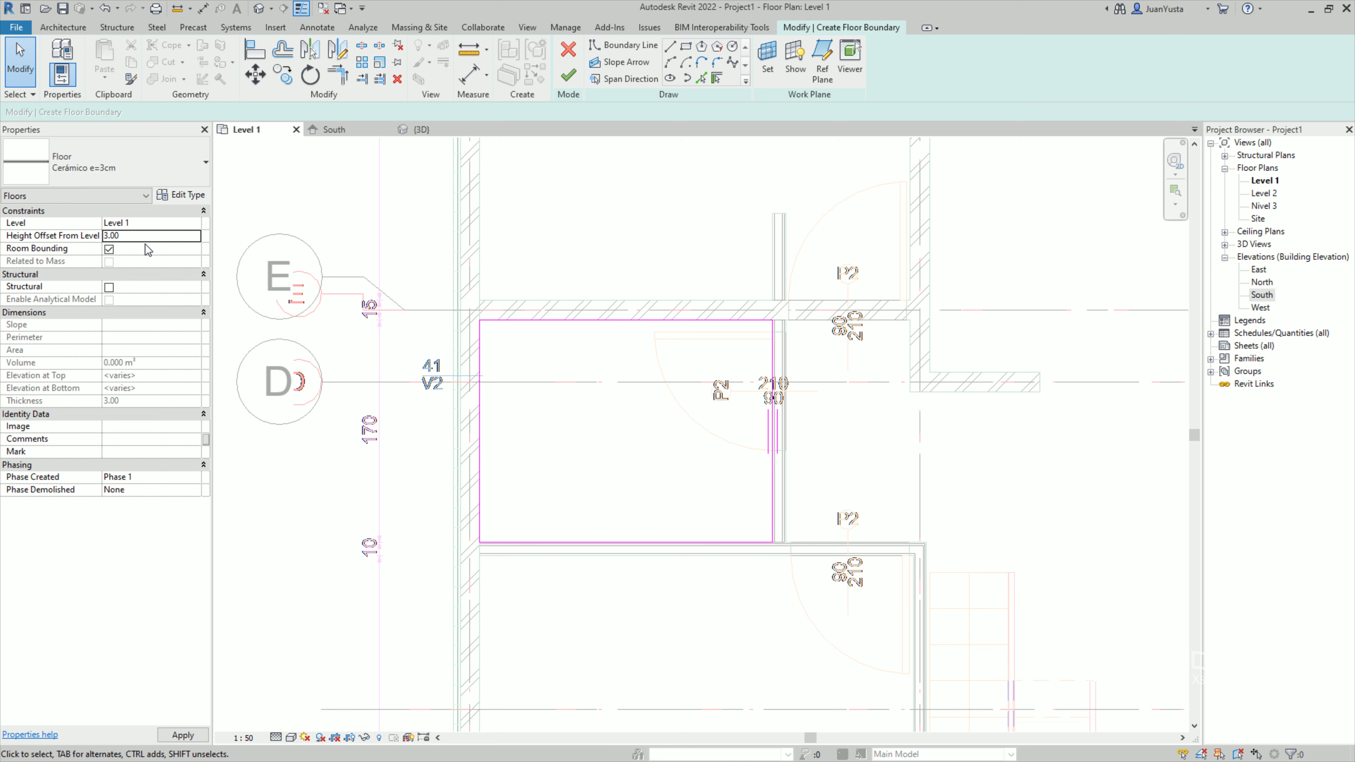
{"action": "left_click", "coordinate": [117, 242]}
{"action": "left_click", "coordinate": [152, 249]}
Finish the floor sketch and orbit the 3D view to inspect the new ceramic floor.
{"action": "left_click", "coordinate": [569, 79]}
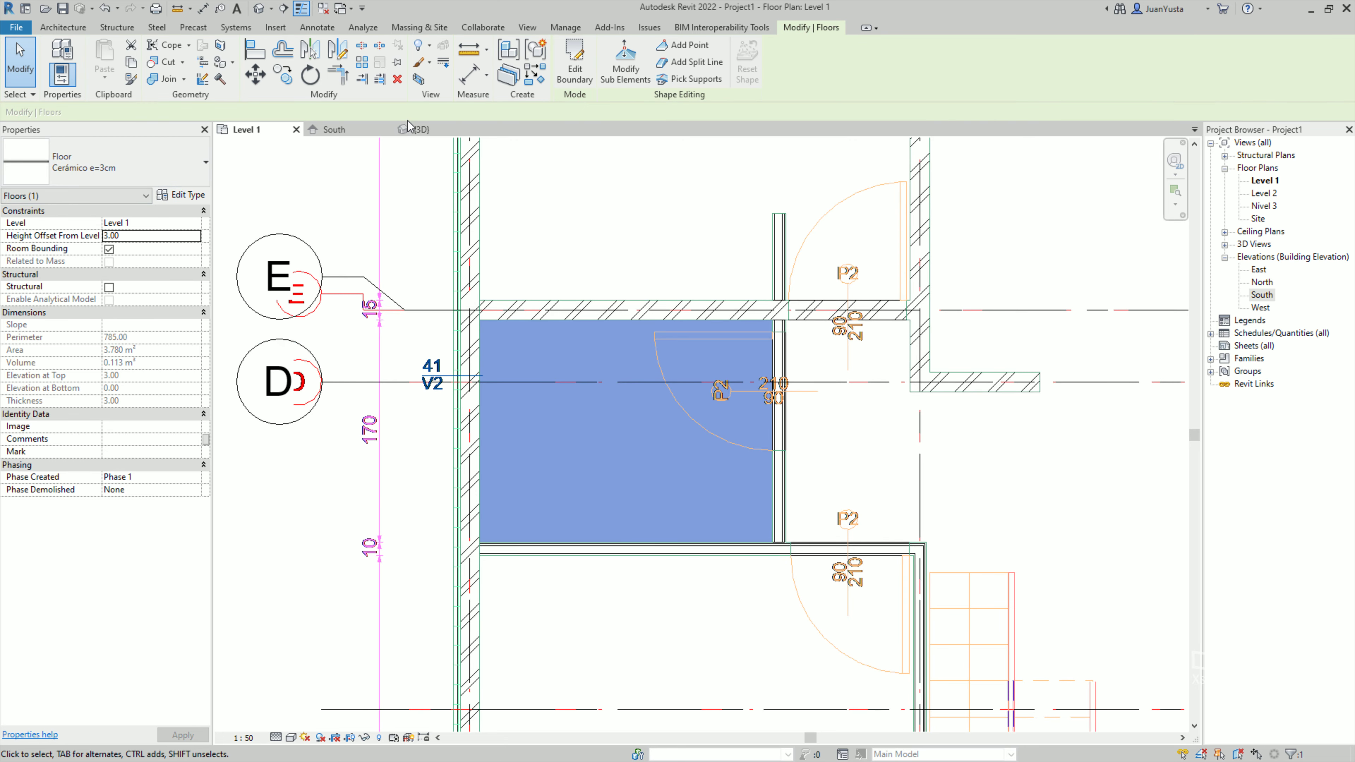
{"action": "left_click", "coordinate": [418, 130]}
{"action": "mouse_move", "coordinate": [717, 454]}
{"action": "middle_mouse_down", "text": "shift"}
{"action": "mouse_move", "coordinate": [475, 421]}
{"action": "mouse_move", "coordinate": [729, 288]}
{"action": "middle_mouse_up", "text": "shift"}
{"action": "scroll", "coordinate": [548, 428], "scroll_direction": "up", "scroll_amount": 5}
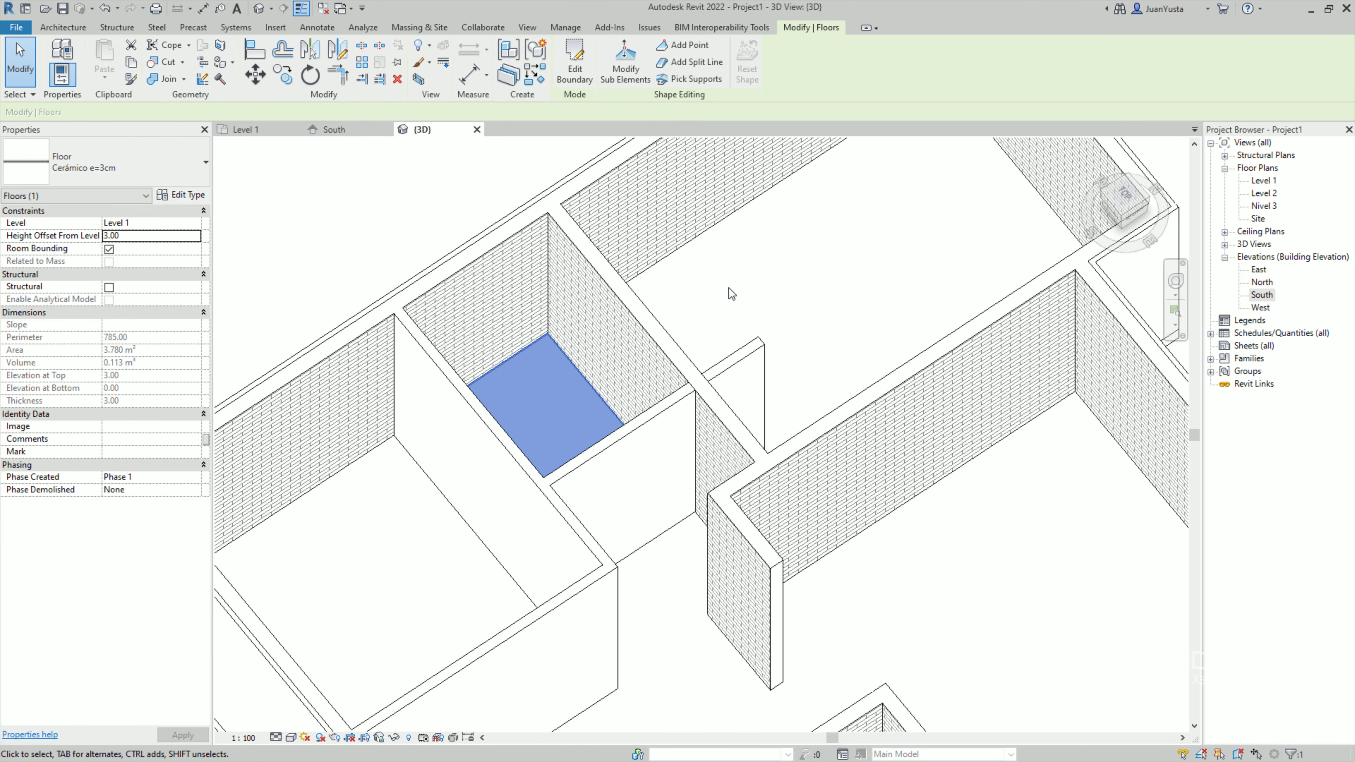
{"action": "key", "text": "Escape"}
{"action": "scroll", "coordinate": [538, 388], "scroll_direction": "up", "scroll_amount": 5}
Switch the 3D view to Shaded, check the floor, and go to the Level 1 plan.
{"action": "left_click", "coordinate": [291, 738]}
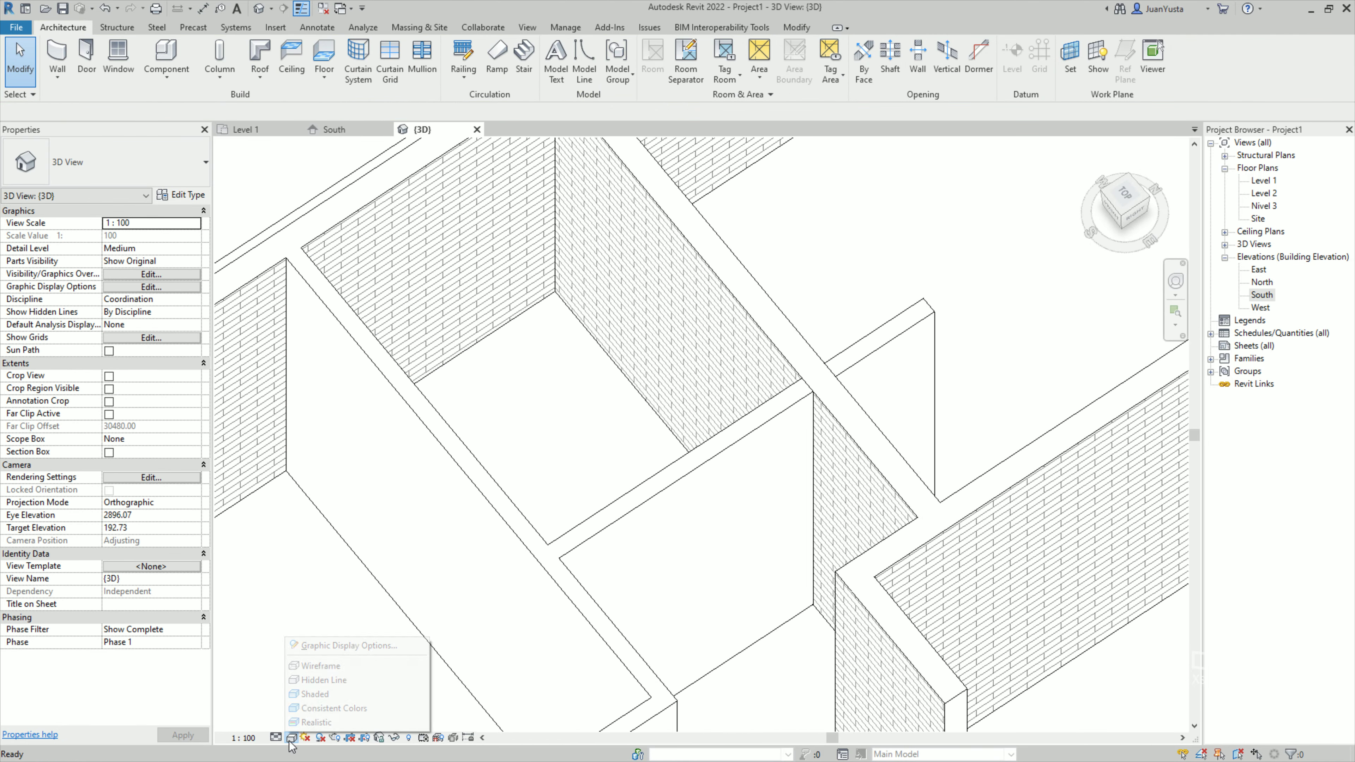
{"action": "left_click", "coordinate": [320, 701]}
{"action": "middle_click_drag", "start_coordinate": [576, 458], "coordinate": [661, 444], "text": "shift"}
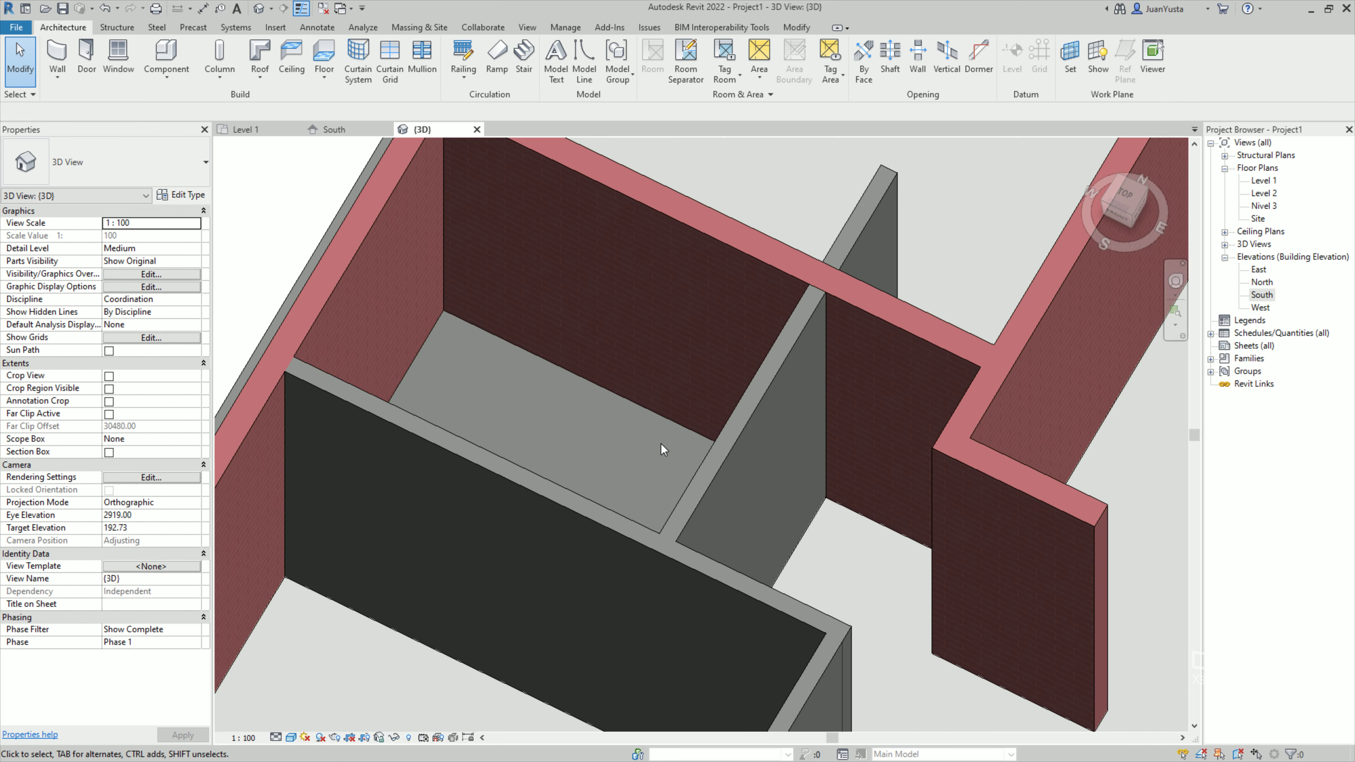
{"action": "left_click", "coordinate": [667, 420]}
{"action": "scroll", "coordinate": [722, 490], "scroll_direction": "up", "scroll_amount": 3}
{"action": "scroll", "coordinate": [614, 406], "scroll_direction": "down", "scroll_amount": 3}
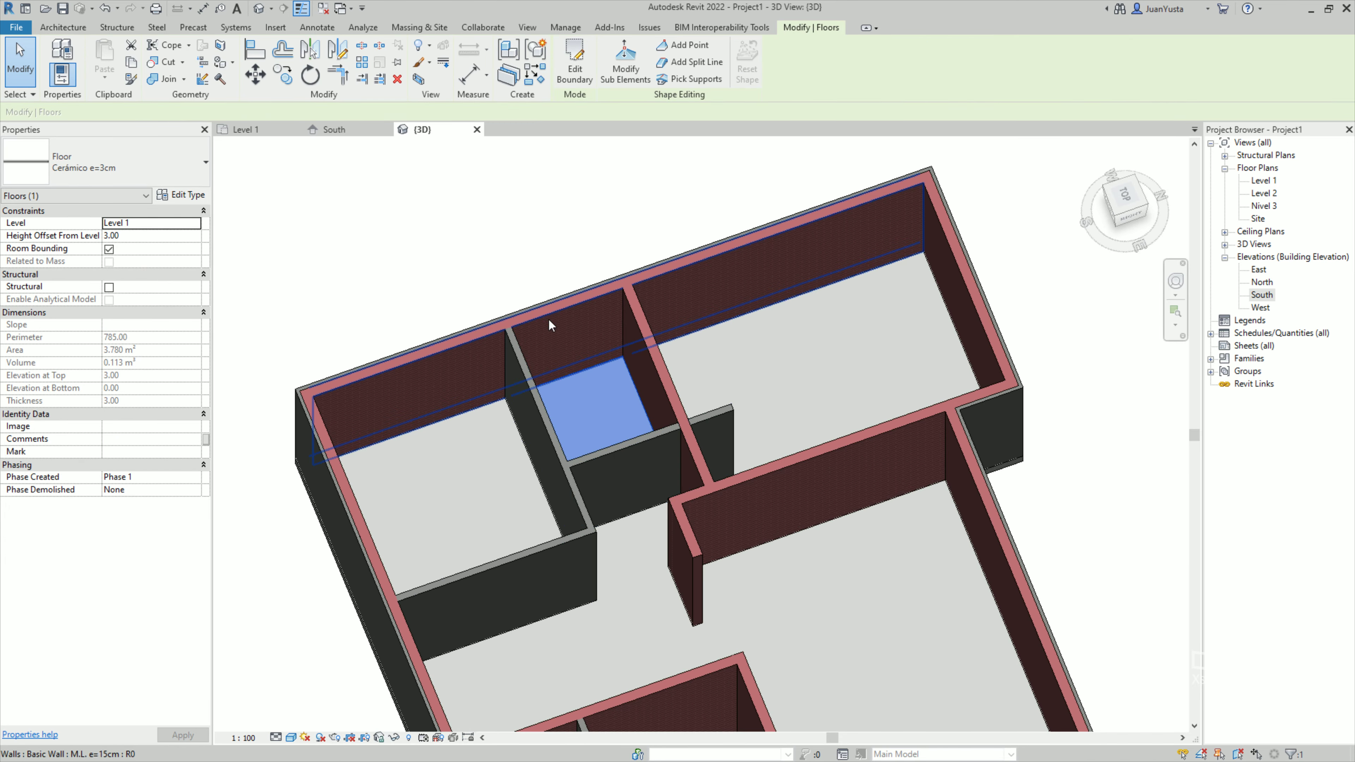
{"action": "key", "text": "Escape"}
{"action": "scroll", "coordinate": [605, 387], "scroll_direction": "up", "scroll_amount": 3}
{"action": "scroll", "coordinate": [442, 267], "scroll_direction": "up", "scroll_amount": 2}
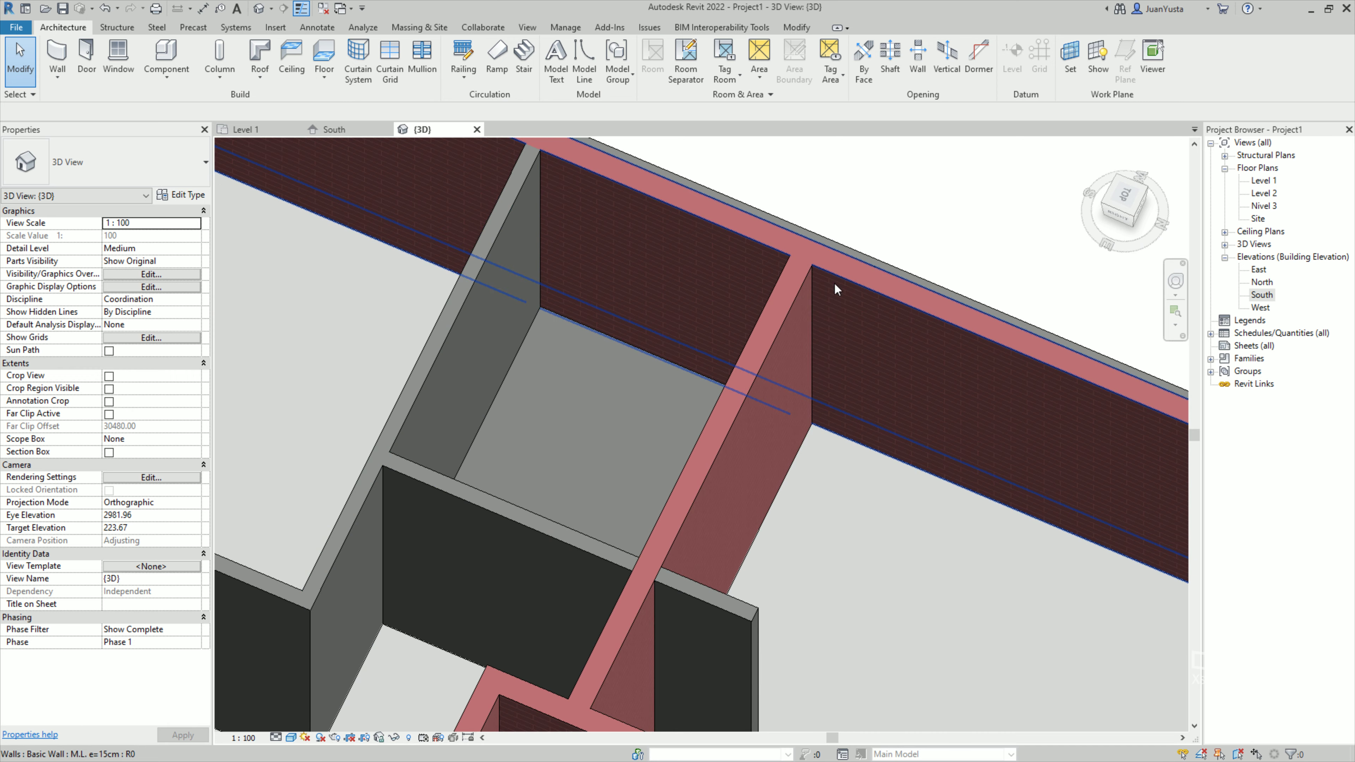
{"action": "double_click", "coordinate": [1265, 181]}
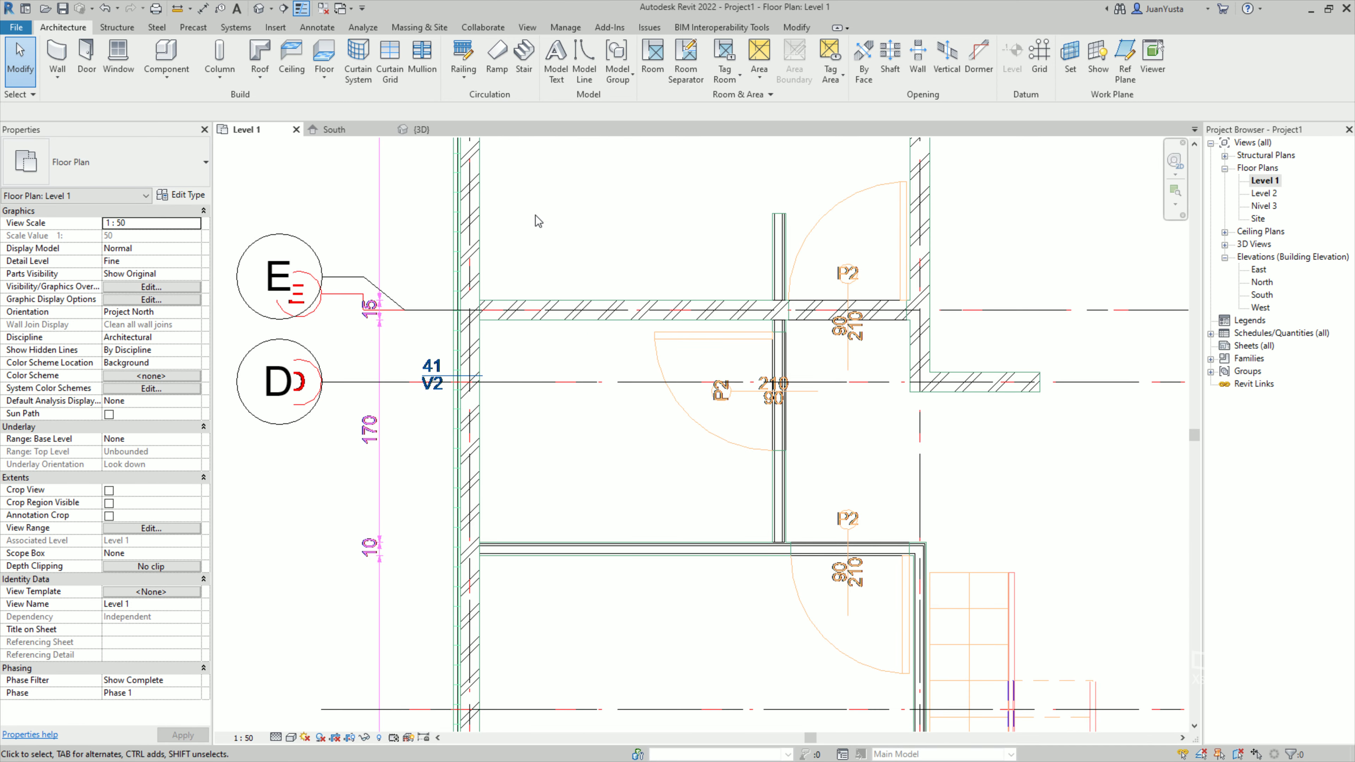
{"action": "left_click", "coordinate": [293, 10]}
{"action": "left_click", "coordinate": [365, 461]}
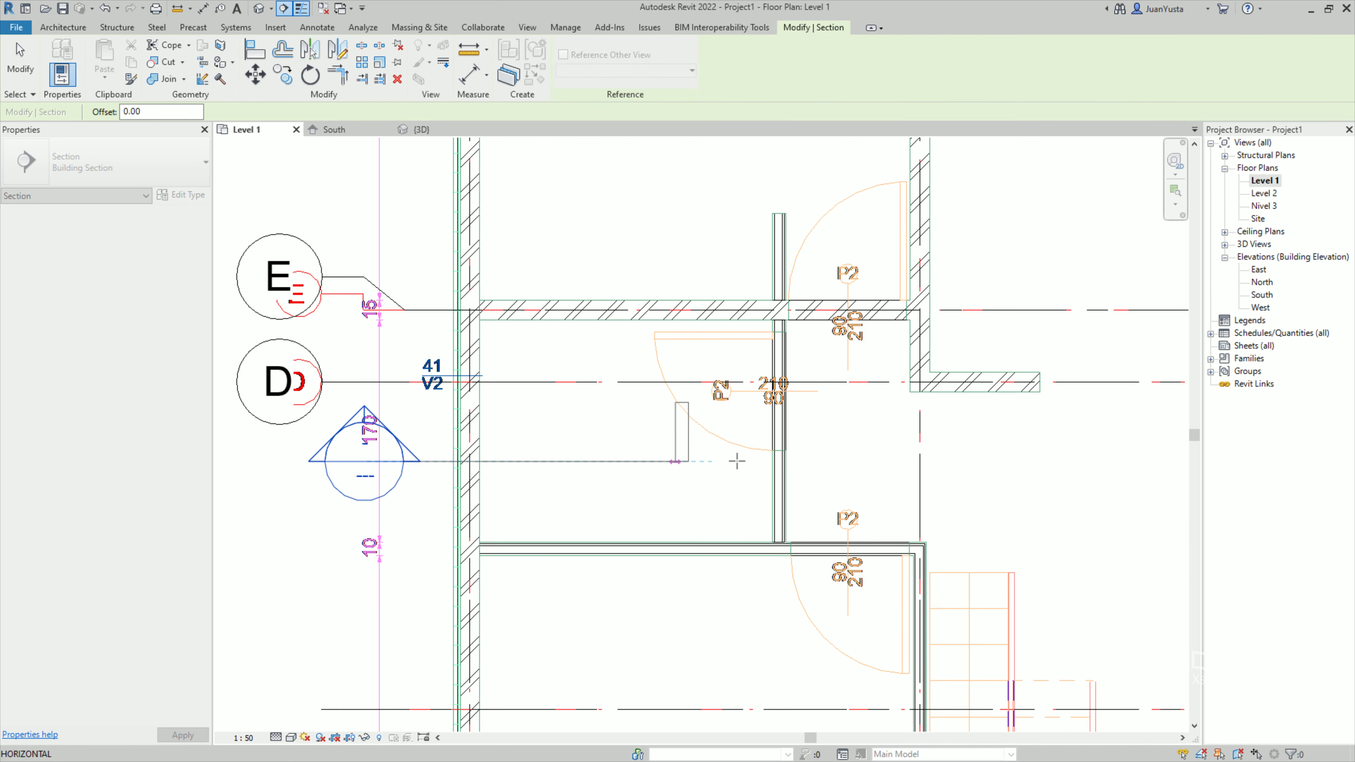
{"action": "left_click", "coordinate": [877, 460]}
{"action": "double_click", "coordinate": [371, 419]}
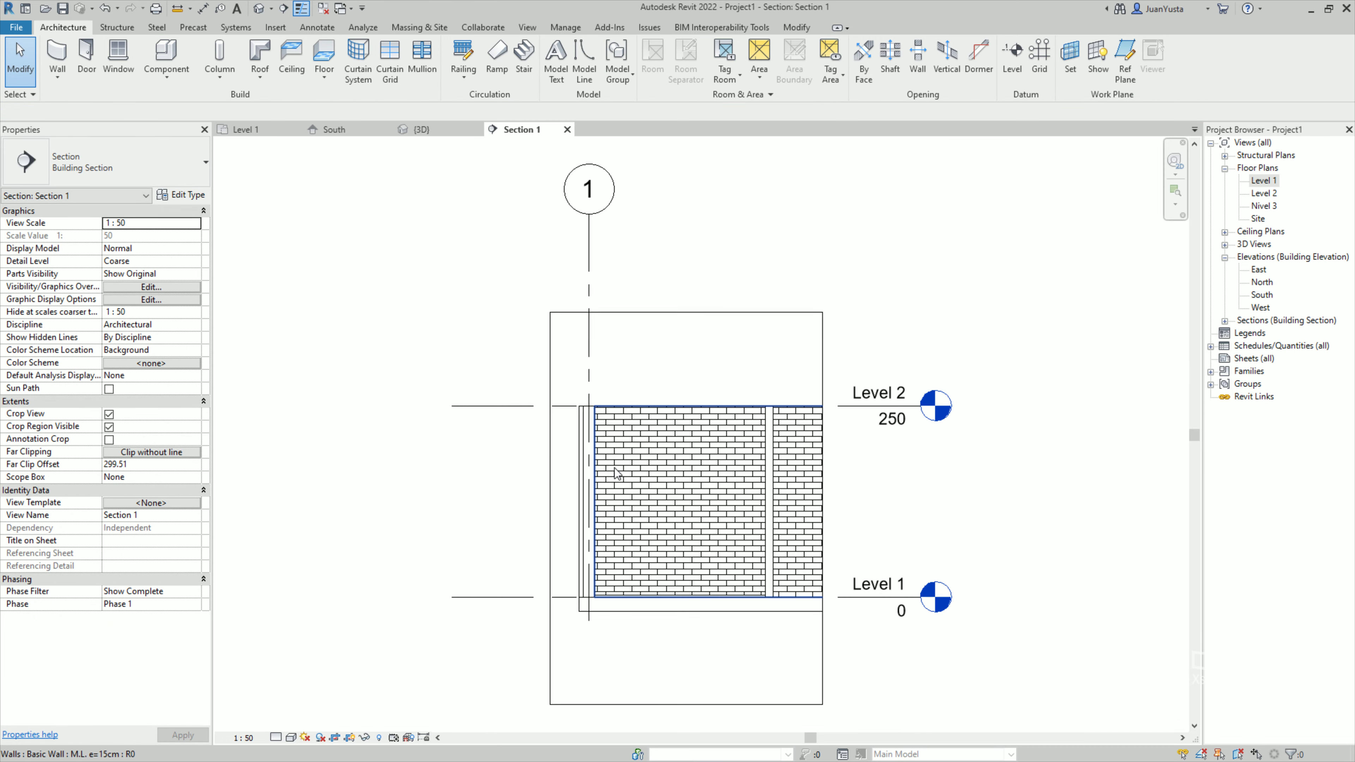
{"action": "scroll", "coordinate": [746, 530], "scroll_direction": "up", "scroll_amount": 5}
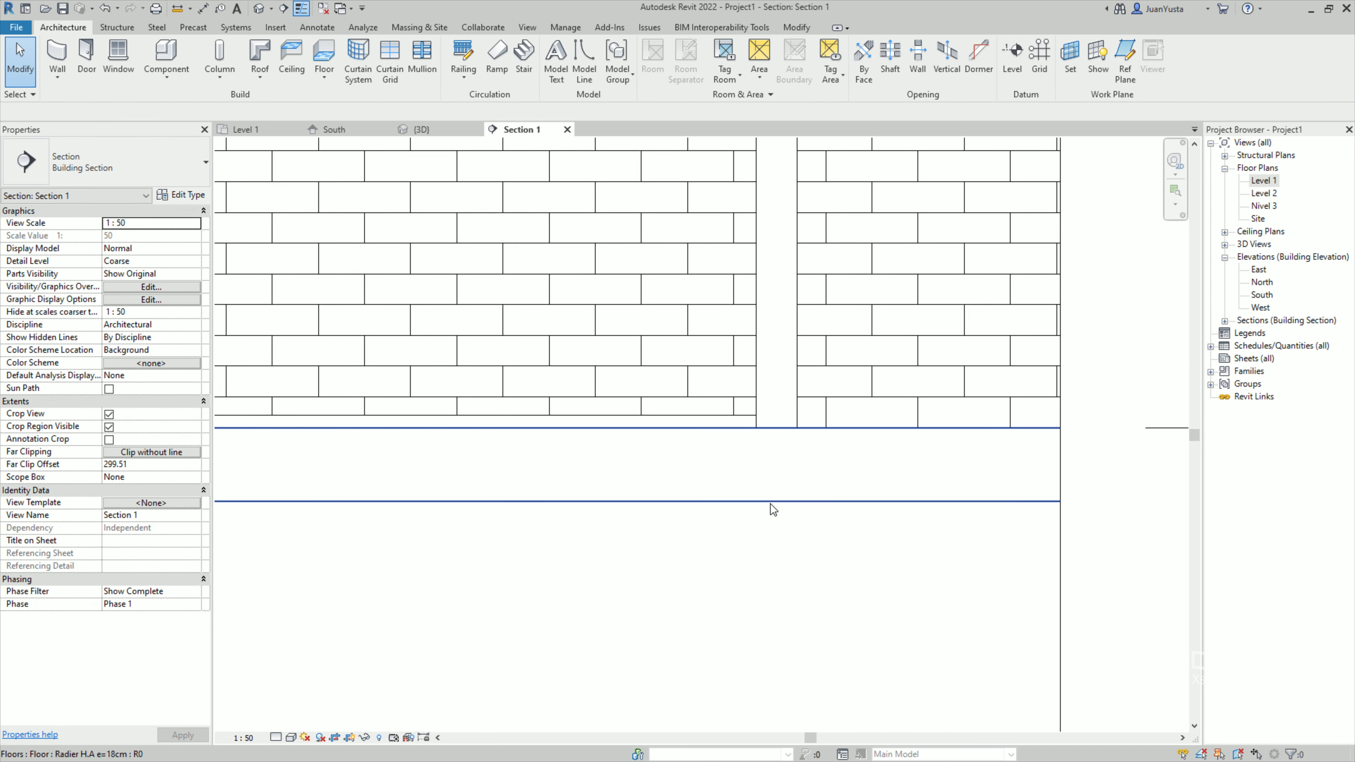
{"action": "left_click", "coordinate": [771, 504]}
{"action": "scroll", "coordinate": [769, 513], "scroll_direction": "down", "scroll_amount": 1}
{"action": "scroll", "coordinate": [459, 539], "scroll_direction": "up", "scroll_amount": 4}
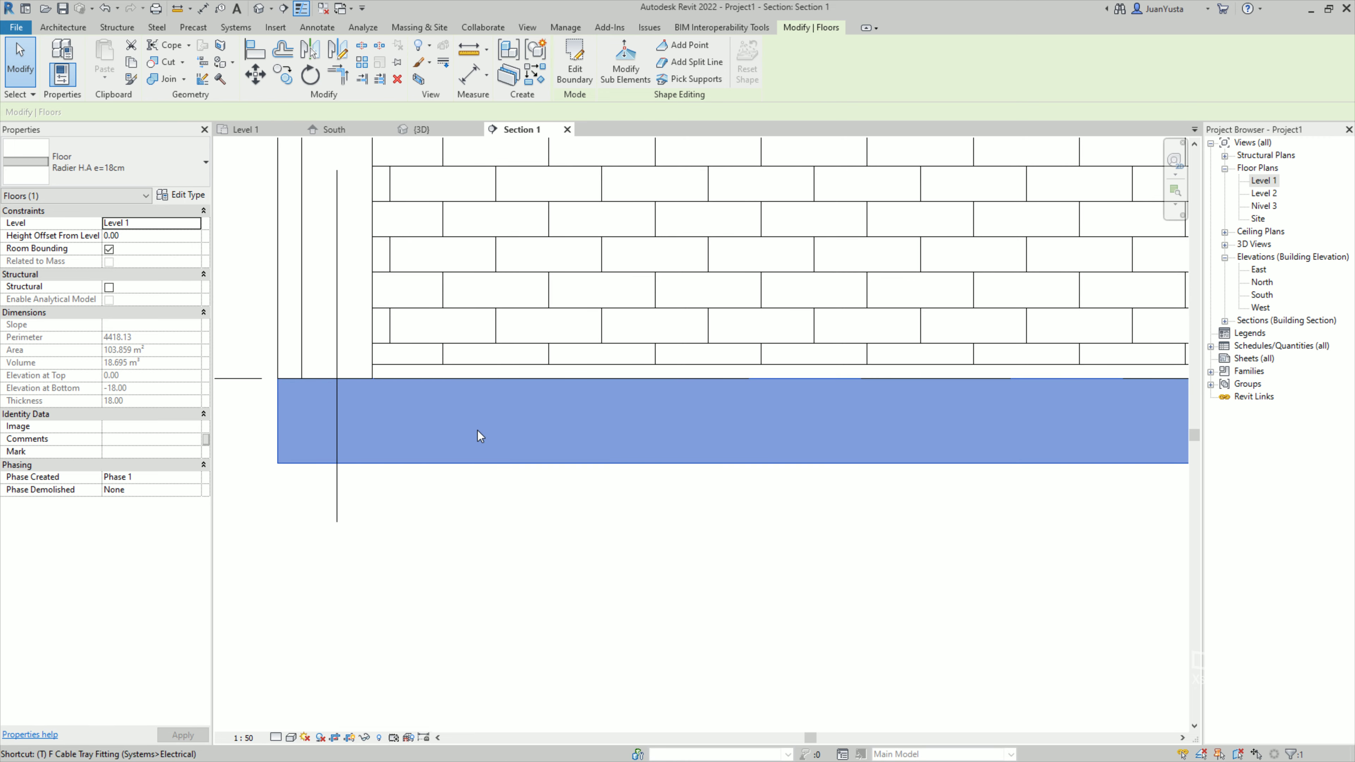
{"action": "key", "text": "t"}
{"action": "key", "text": "l"}
{"action": "key", "text": "Escape"}
{"action": "scroll", "coordinate": [473, 431], "scroll_direction": "up", "scroll_amount": 3}
{"action": "left_click", "coordinate": [395, 372]}
{"action": "scroll", "coordinate": [432, 443], "scroll_direction": "down", "scroll_amount": 2}
{"action": "scroll", "coordinate": [534, 507], "scroll_direction": "down", "scroll_amount": 2}
{"action": "key", "text": "Escape"}
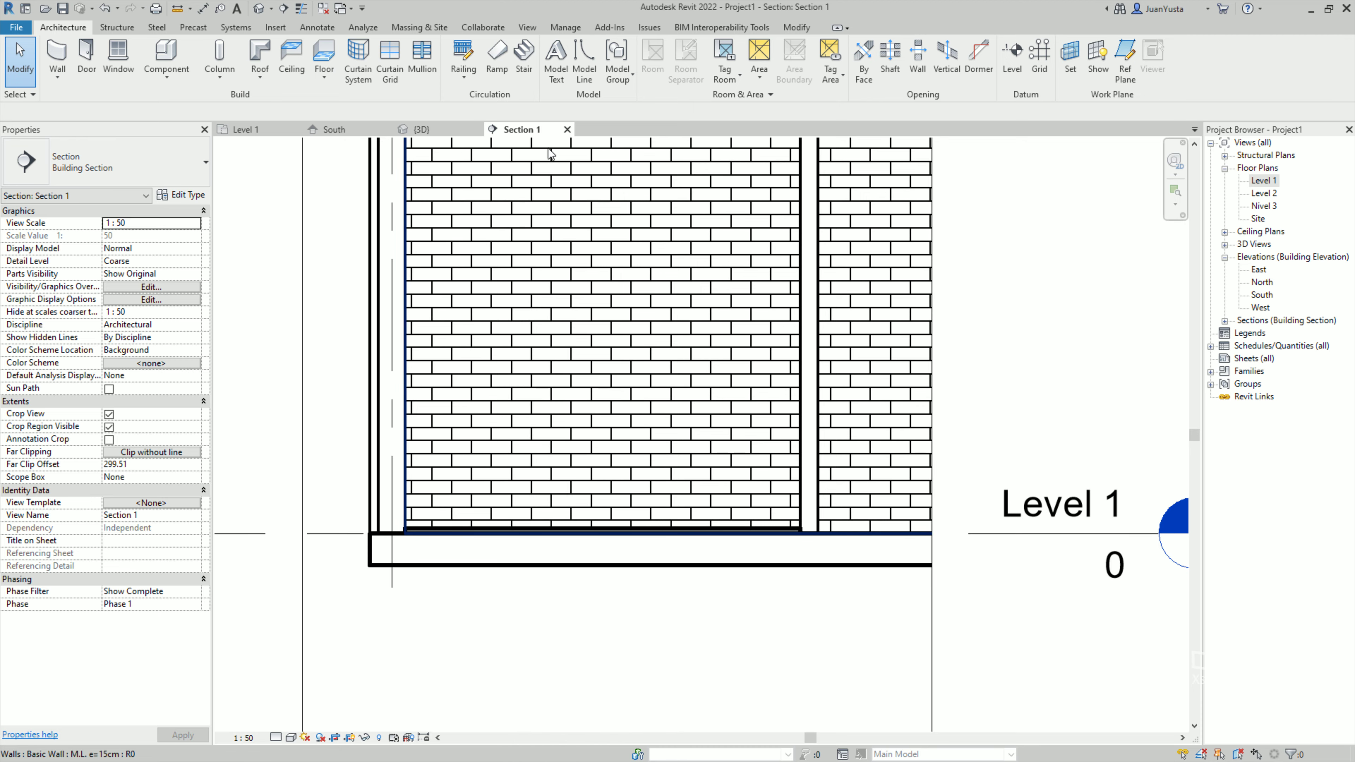
{"action": "left_click", "coordinate": [567, 130]}
{"action": "left_click", "coordinate": [576, 461]}
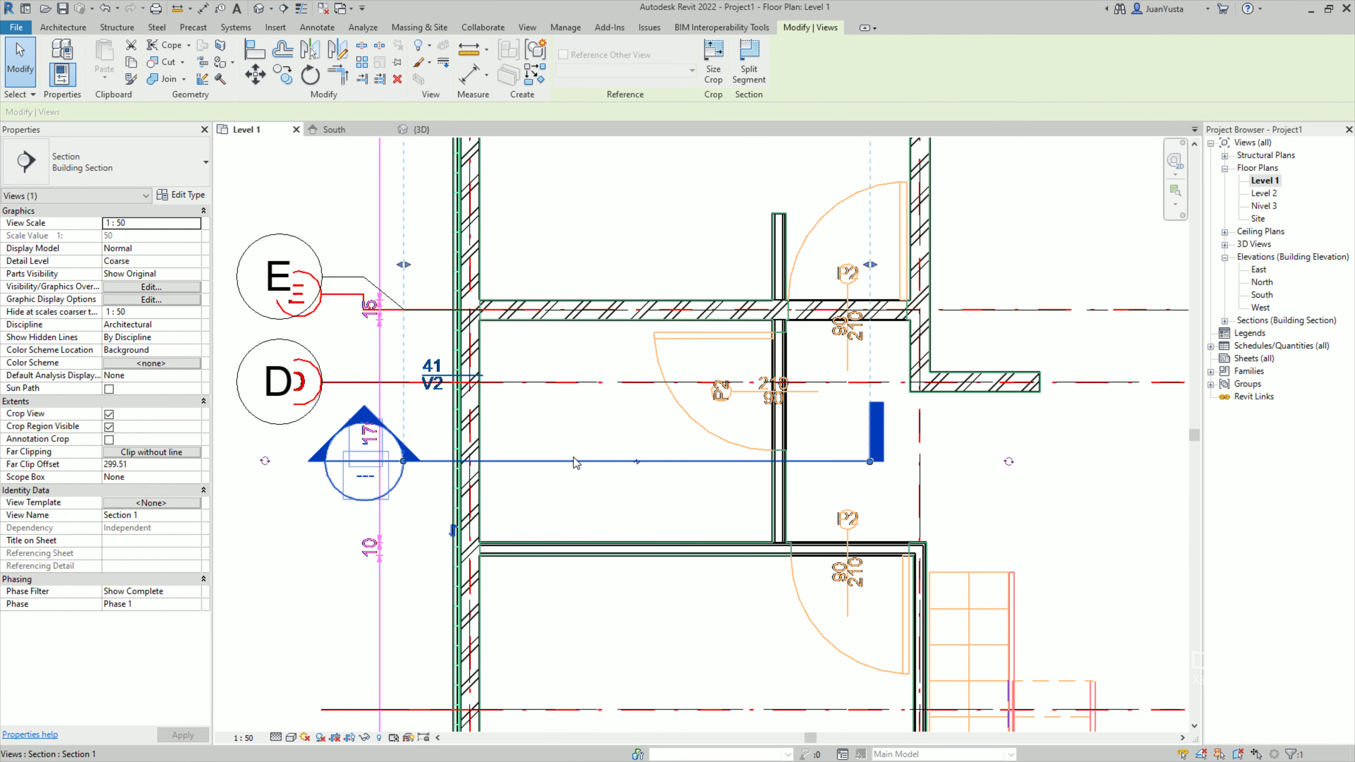
{"action": "key", "text": "Delete"}
Confirm deleting the section view and start a rectangular floor sketch near the lower rooms.
{"action": "left_click", "coordinate": [729, 433]}
{"action": "scroll", "coordinate": [593, 403], "scroll_direction": "down", "scroll_amount": 2}
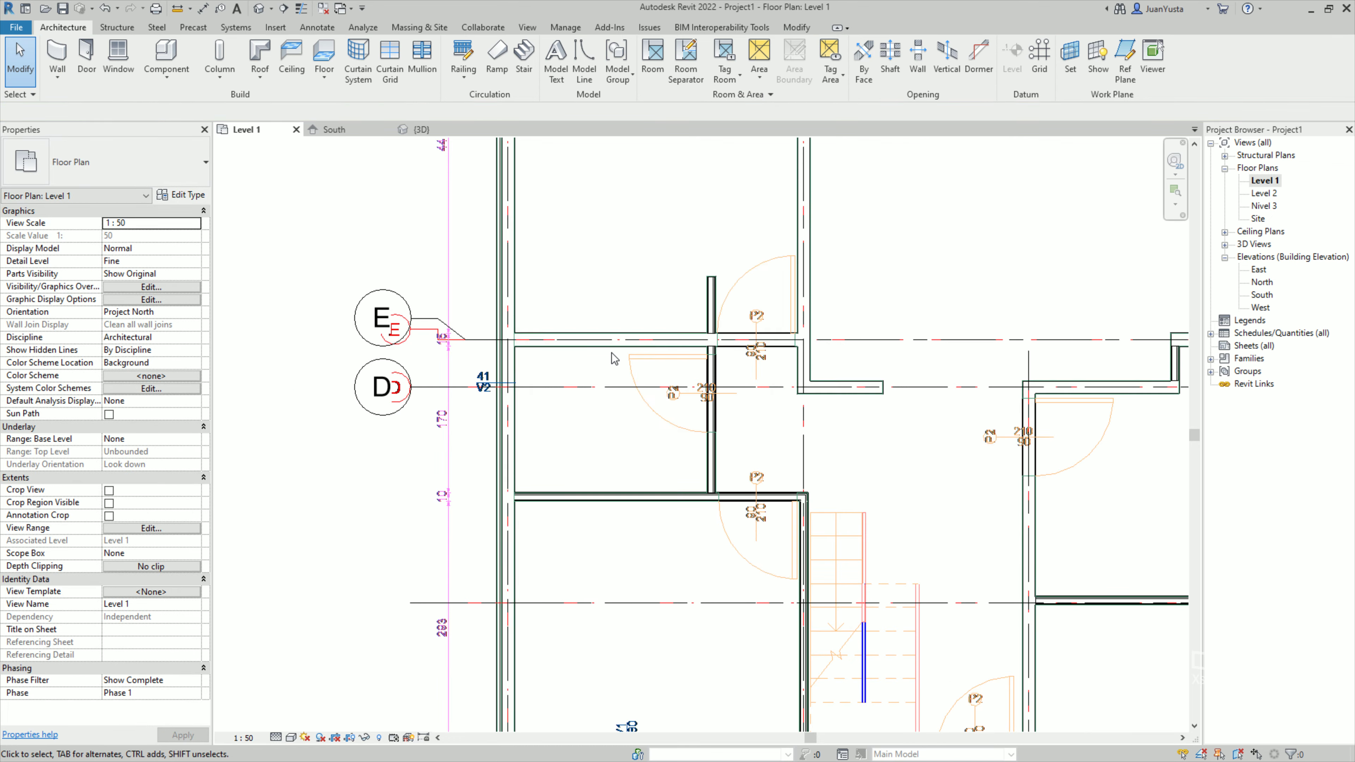
{"action": "middle_click_drag", "start_coordinate": [656, 633], "coordinate": [534, 481]}
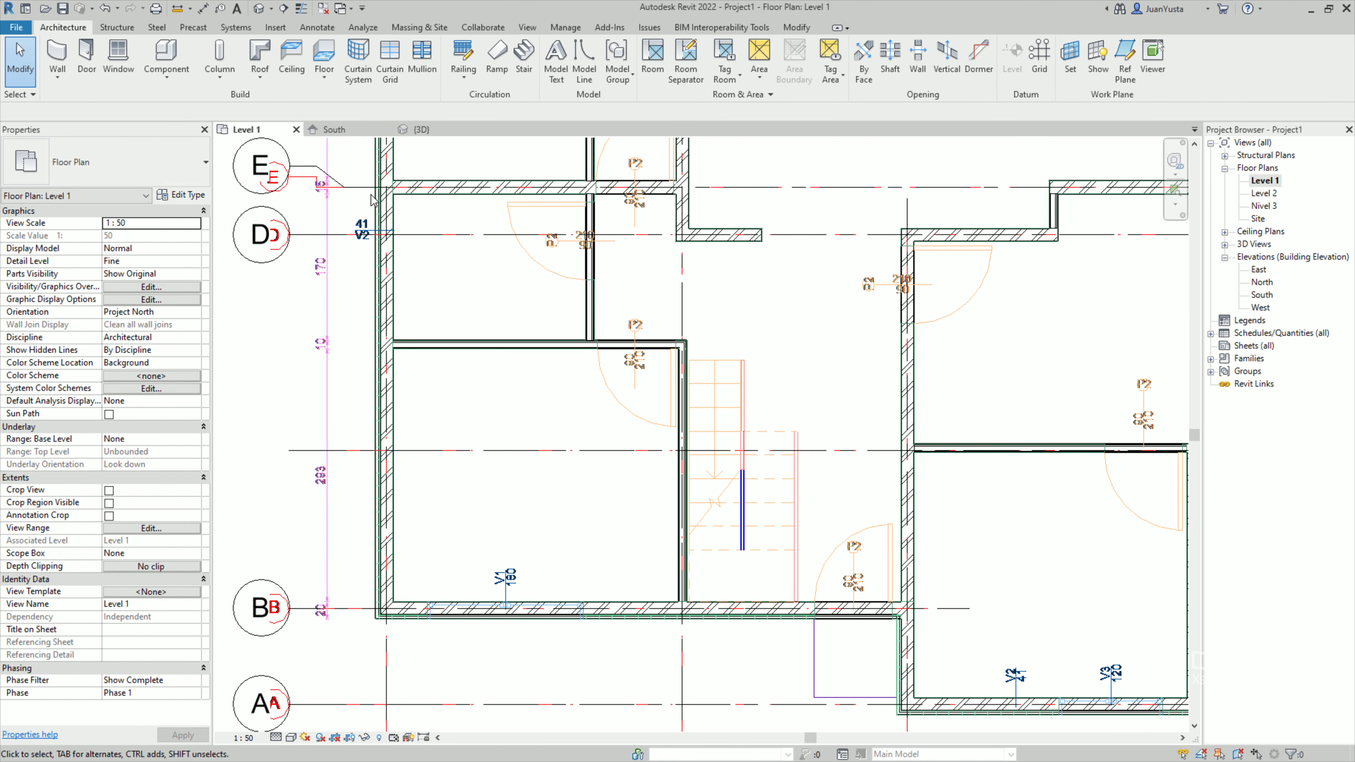
{"action": "left_click", "coordinate": [322, 59]}
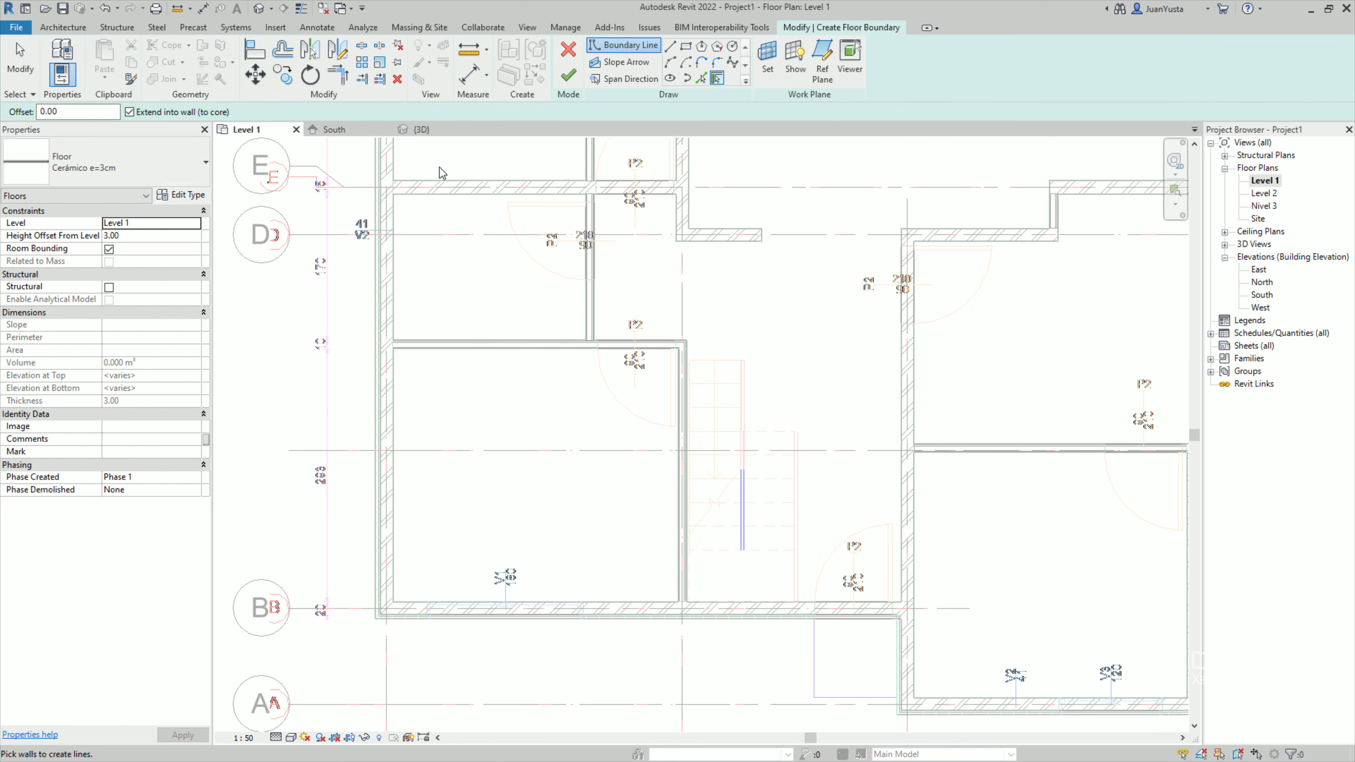
{"action": "left_click", "coordinate": [687, 47]}
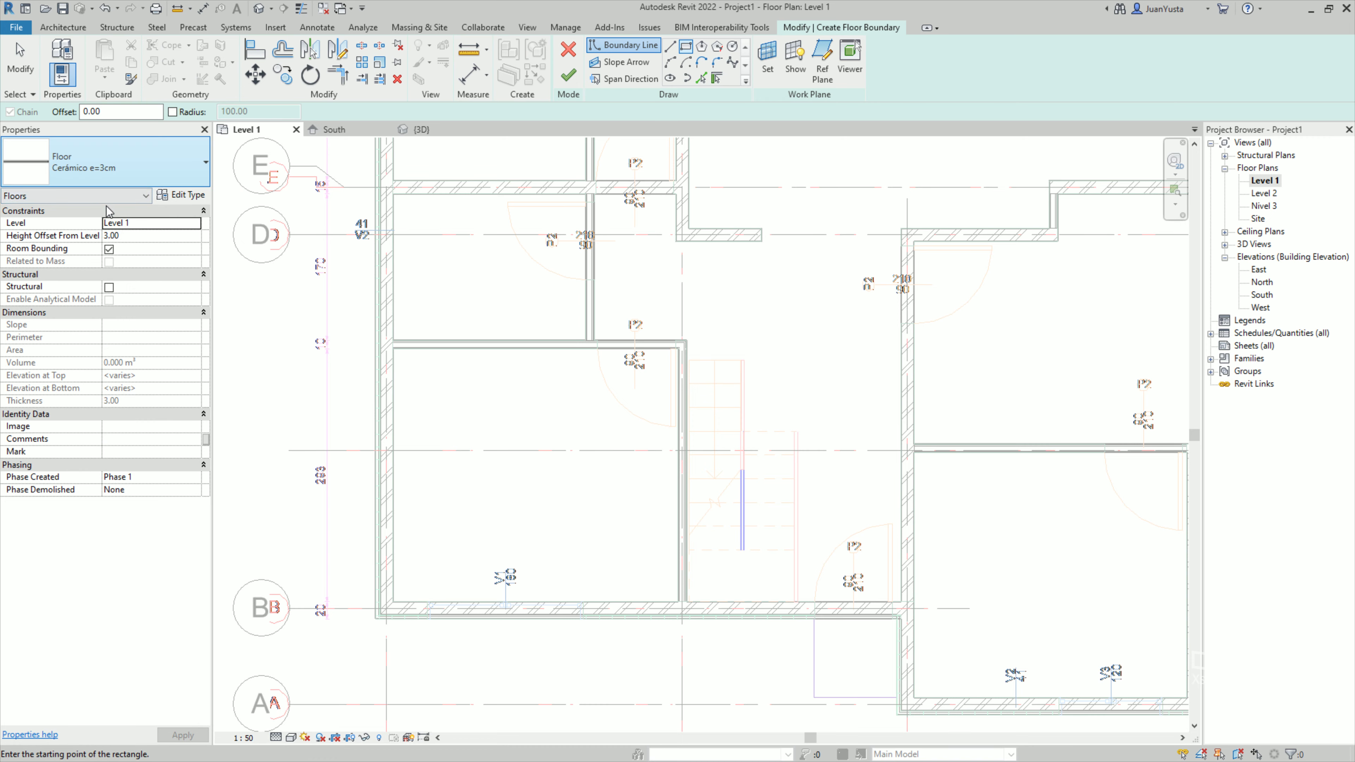
{"action": "scroll", "coordinate": [393, 333], "scroll_direction": "up", "scroll_amount": 3}
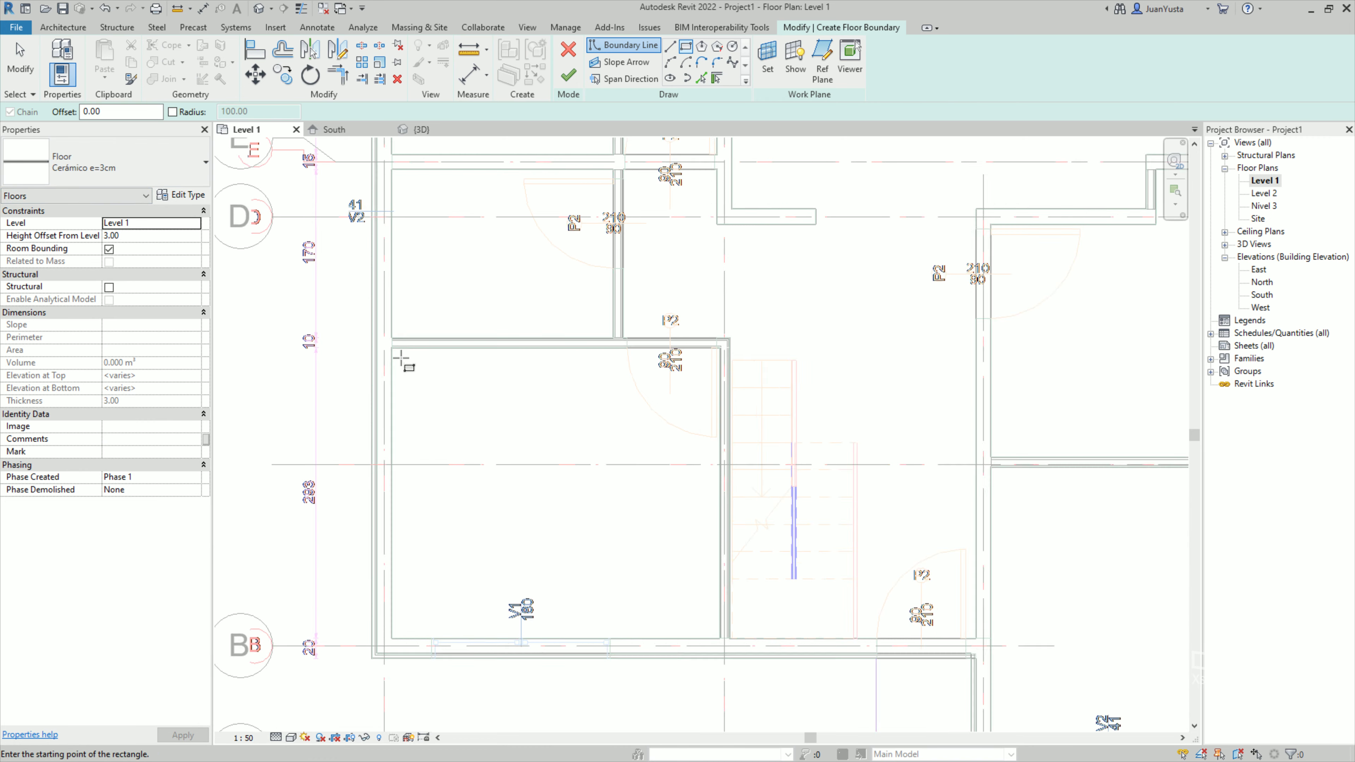
{"action": "scroll", "coordinate": [395, 347], "scroll_direction": "up", "scroll_amount": 3}
{"action": "scroll", "coordinate": [387, 325], "scroll_direction": "up", "scroll_amount": 2}
Draw the rectangular boundary between opposite corners of the room beside the stair.
{"action": "left_click", "coordinate": [380, 312]}
{"action": "scroll", "coordinate": [499, 357], "scroll_direction": "down", "scroll_amount": 3}
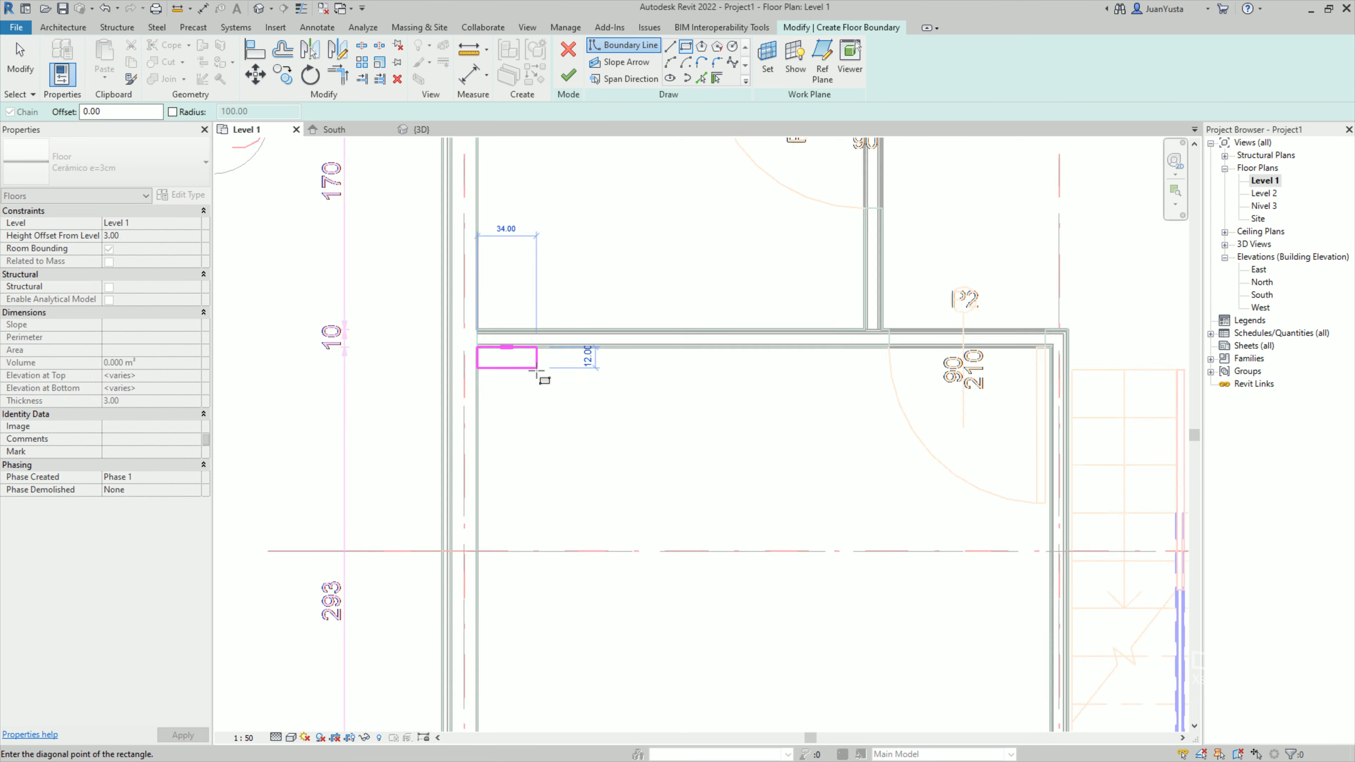
{"action": "scroll", "coordinate": [614, 460], "scroll_direction": "up", "scroll_amount": 2}
{"action": "scroll", "coordinate": [566, 545], "scroll_direction": "up", "scroll_amount": 2}
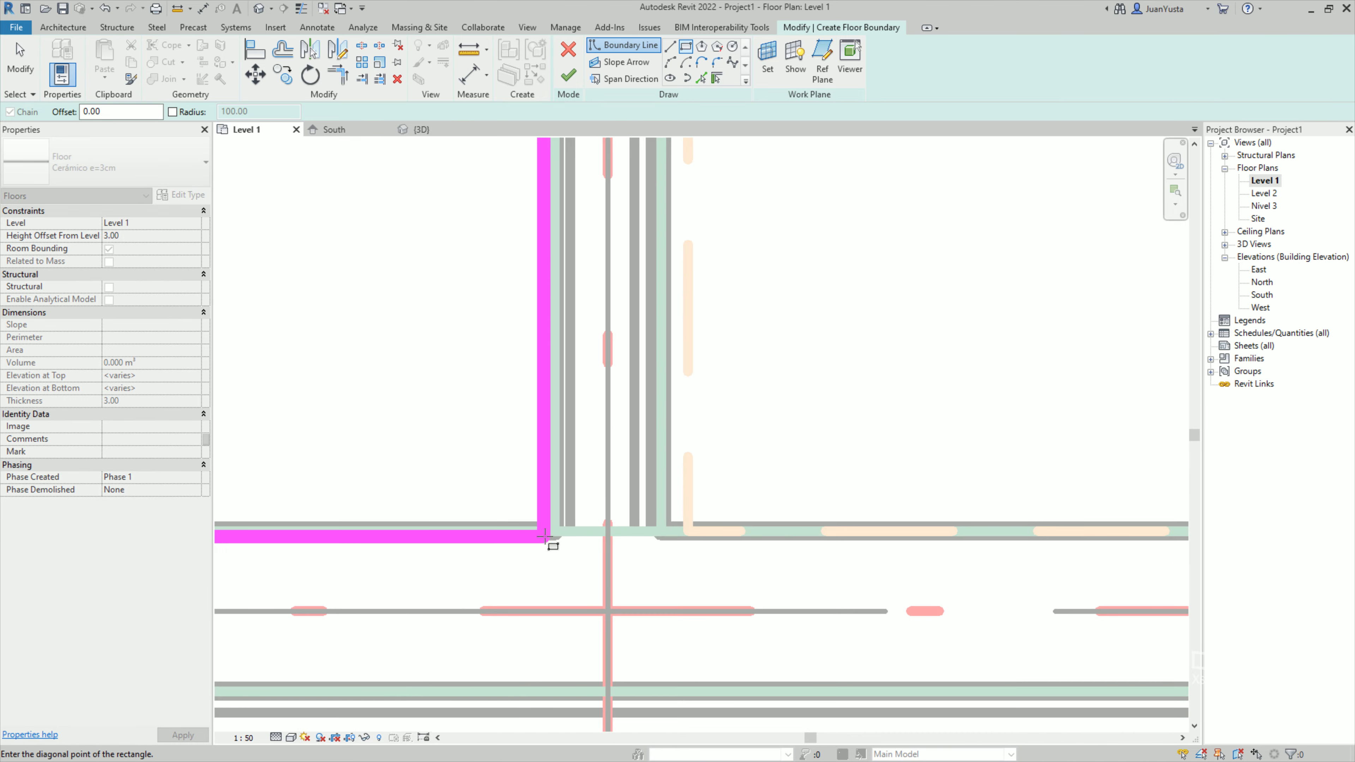
{"action": "left_click", "coordinate": [544, 534]}
{"action": "scroll", "coordinate": [544, 534], "scroll_direction": "down", "scroll_amount": 1}
{"action": "scroll", "coordinate": [462, 431], "scroll_direction": "down", "scroll_amount": 3}
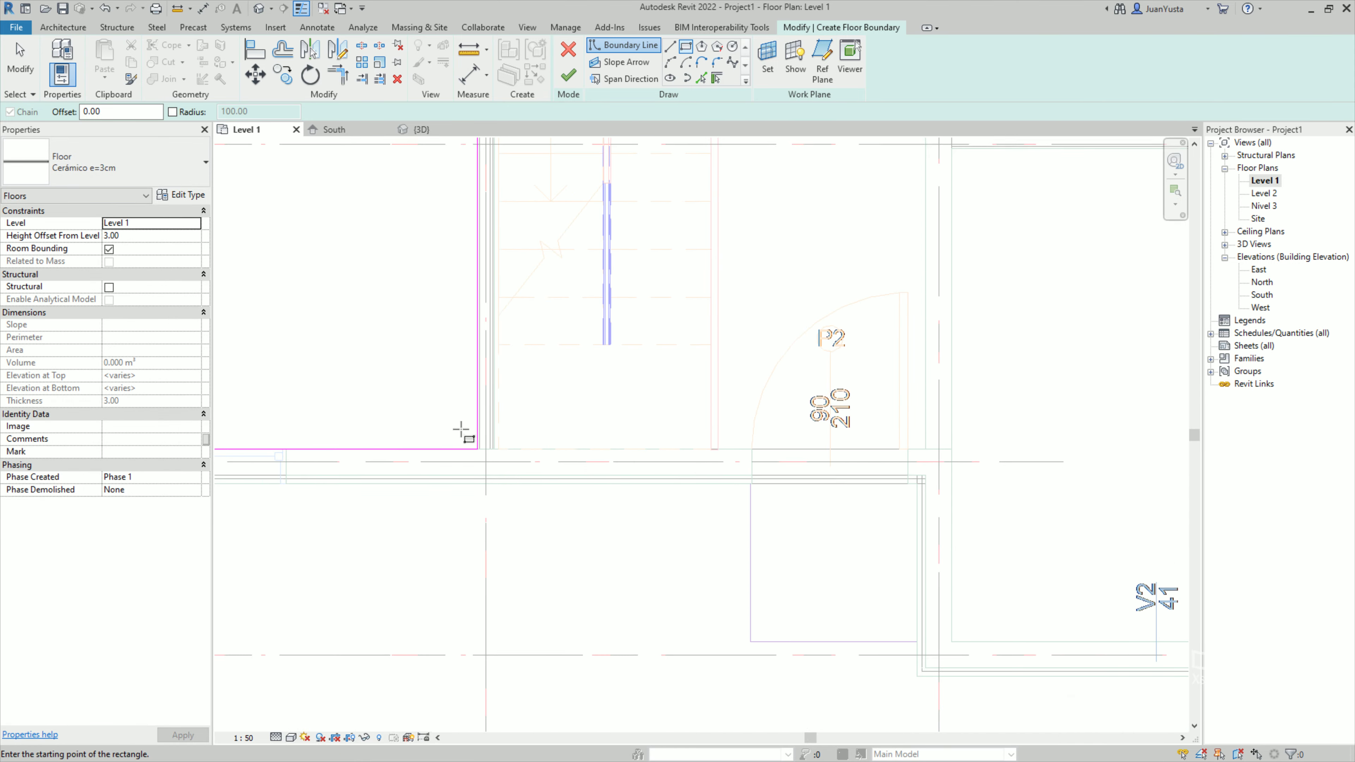
{"action": "middle_click_drag", "start_coordinate": [569, 310], "coordinate": [774, 461]}
{"action": "scroll", "coordinate": [342, 214], "scroll_direction": "up", "scroll_amount": 3}
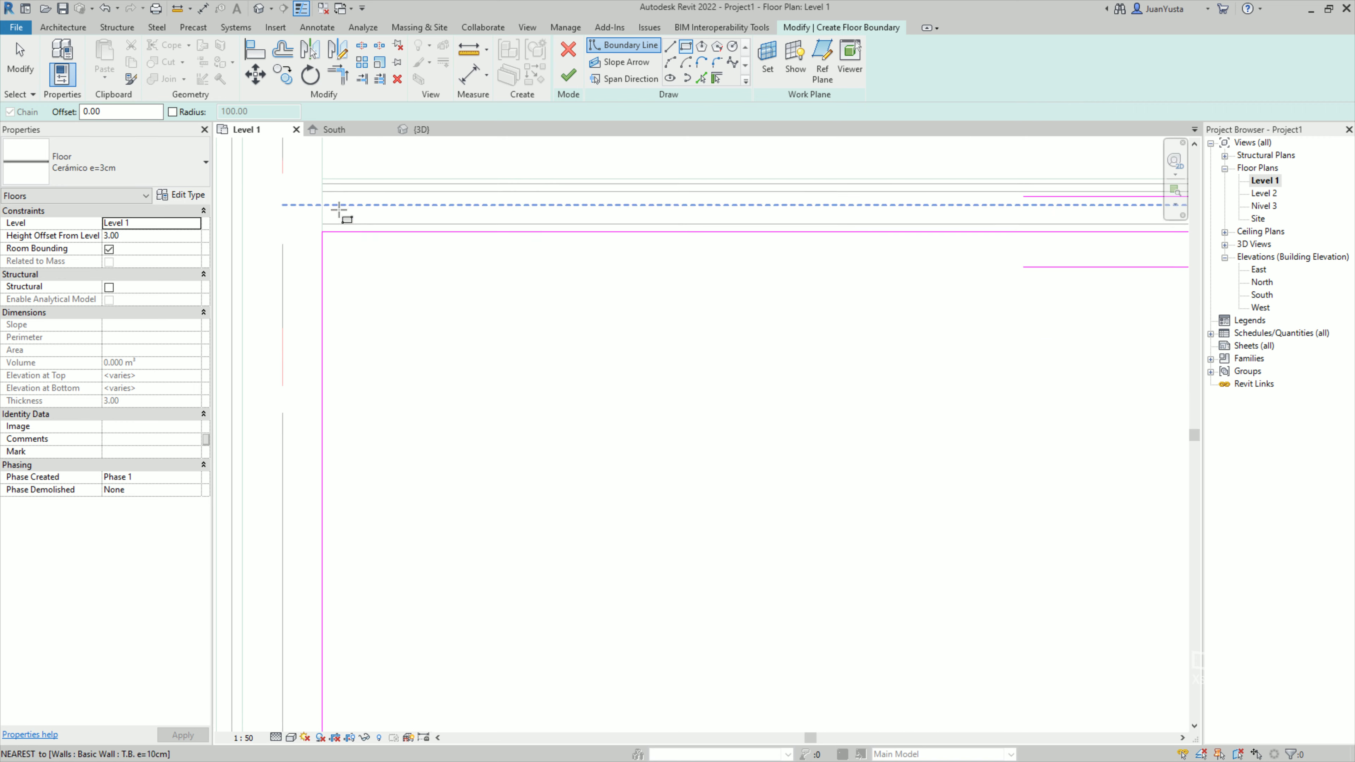
{"action": "scroll", "coordinate": [373, 278], "scroll_direction": "up", "scroll_amount": 2}
Move the rectangle's top boundary line up to the wall face.
{"action": "key", "text": "Escape"}
{"action": "key", "text": "Escape"}
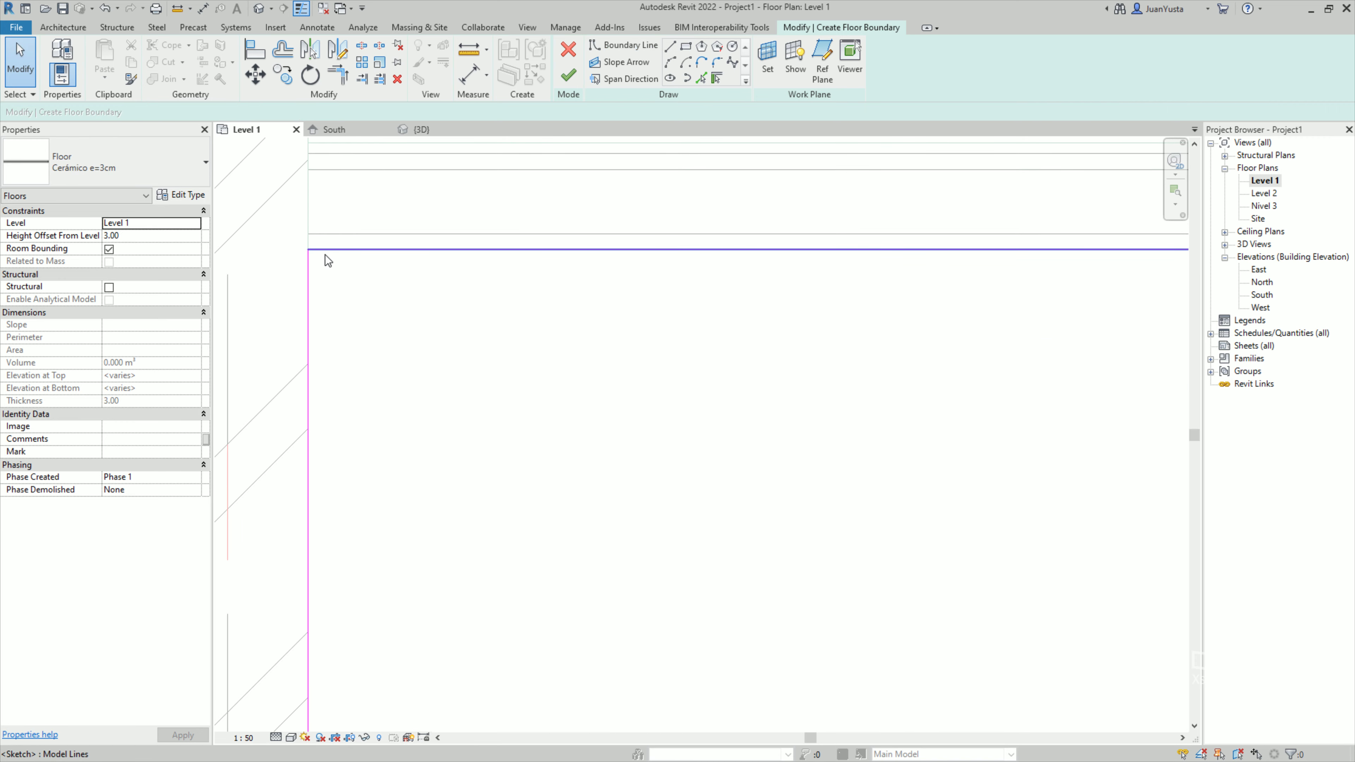
{"action": "left_click", "coordinate": [341, 250]}
{"action": "left_click_drag", "start_coordinate": [342, 249], "coordinate": [342, 233]}
{"action": "left_click", "coordinate": [392, 302]}
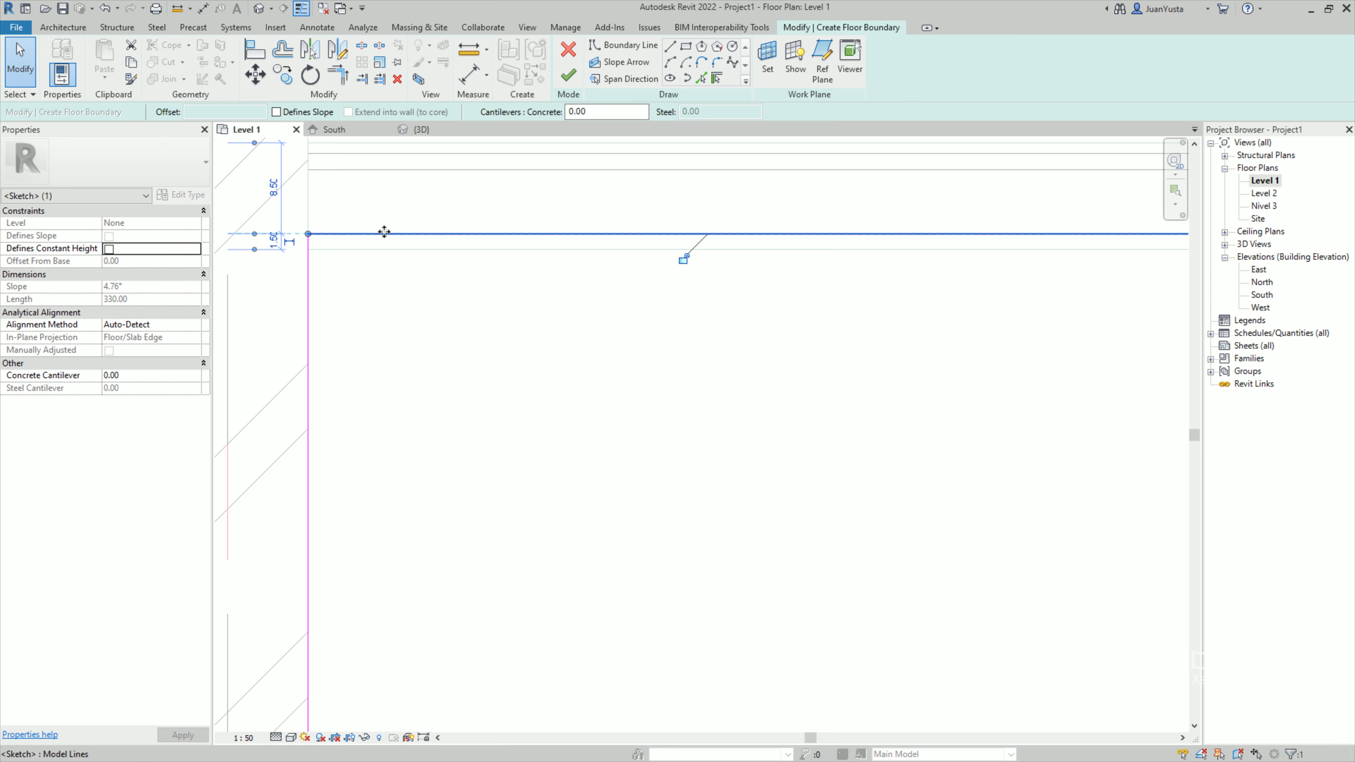
Finish the 9.67 m² Cerámico e=3cm floor and switch to the South elevation.
{"action": "scroll", "coordinate": [398, 307], "scroll_direction": "down", "scroll_amount": 2}
{"action": "scroll", "coordinate": [397, 307], "scroll_direction": "down", "scroll_amount": 2}
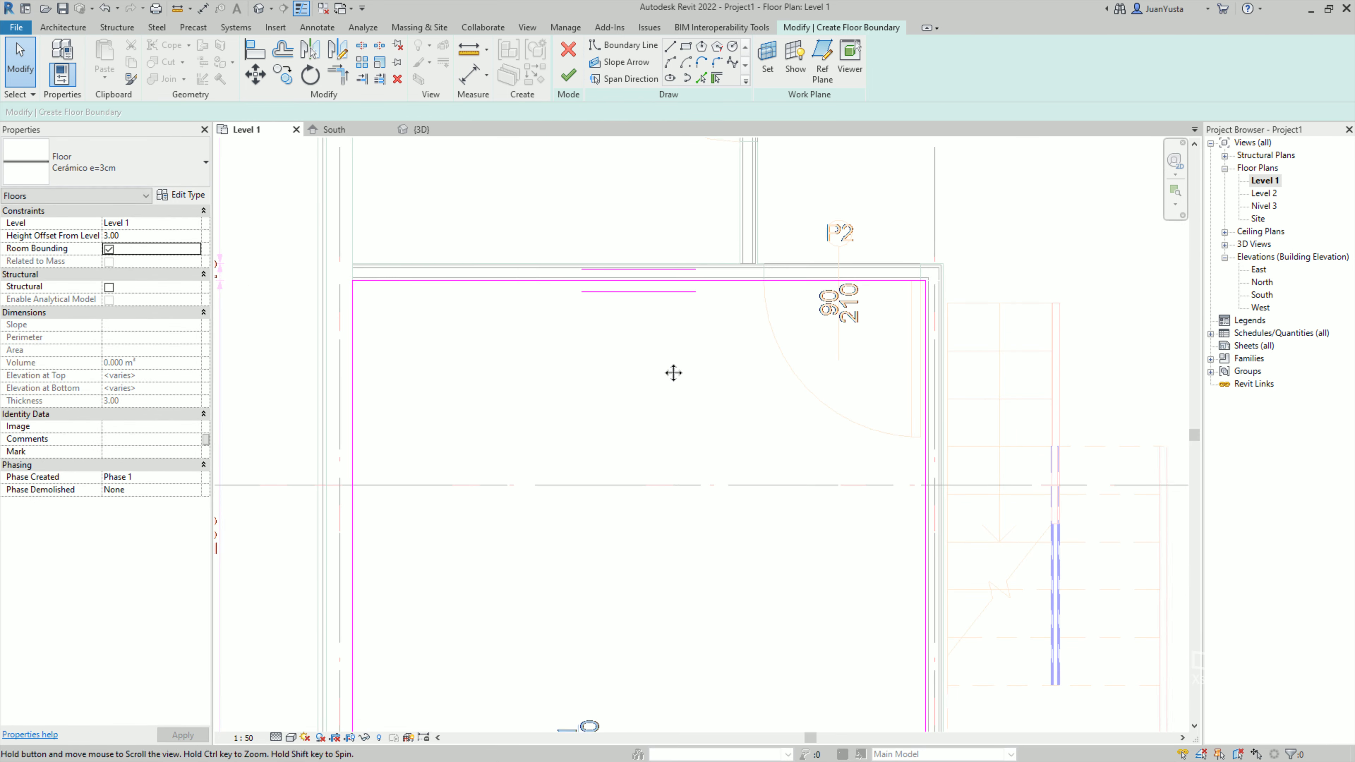
{"action": "scroll", "coordinate": [672, 372], "scroll_direction": "down", "scroll_amount": 2}
{"action": "scroll", "coordinate": [737, 282], "scroll_direction": "up", "scroll_amount": 2}
{"action": "scroll", "coordinate": [737, 282], "scroll_direction": "down", "scroll_amount": 1}
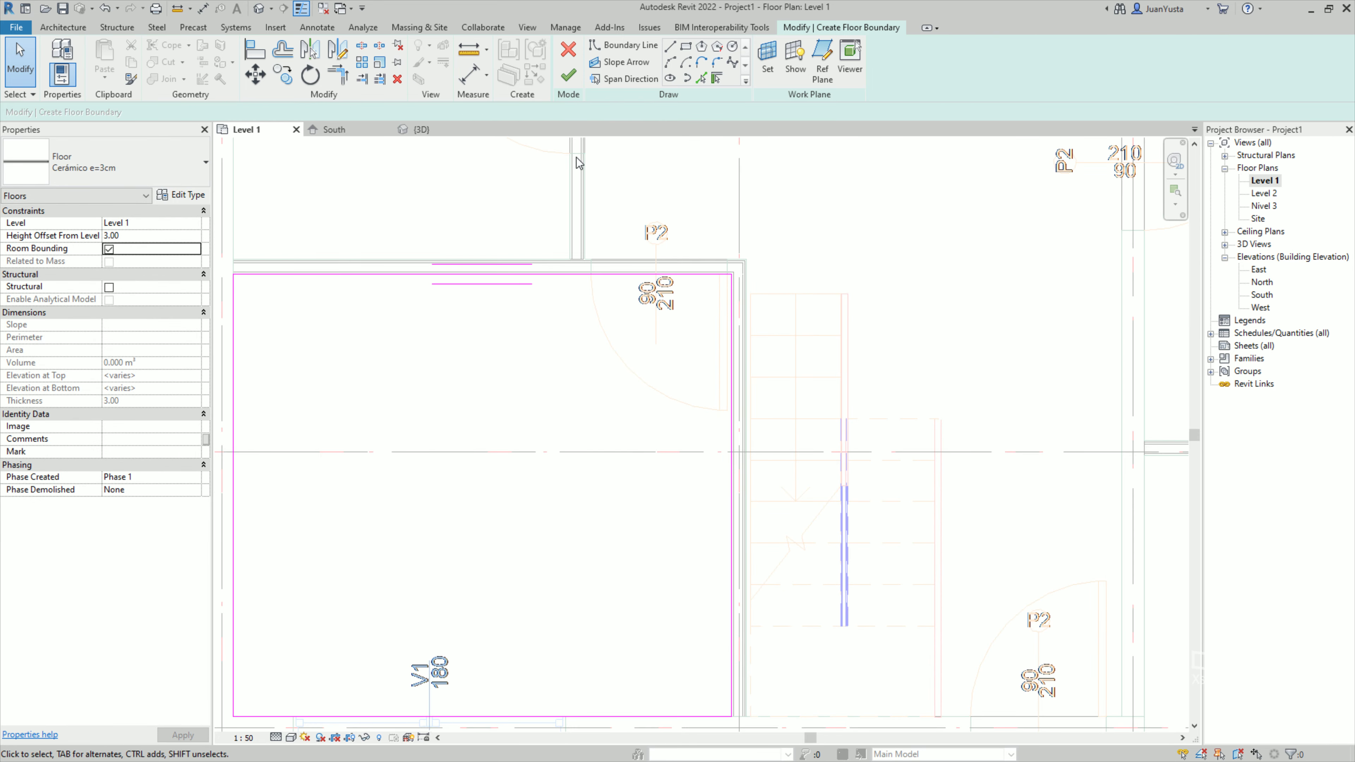
{"action": "left_click", "coordinate": [567, 74]}
{"action": "left_click", "coordinate": [375, 133]}
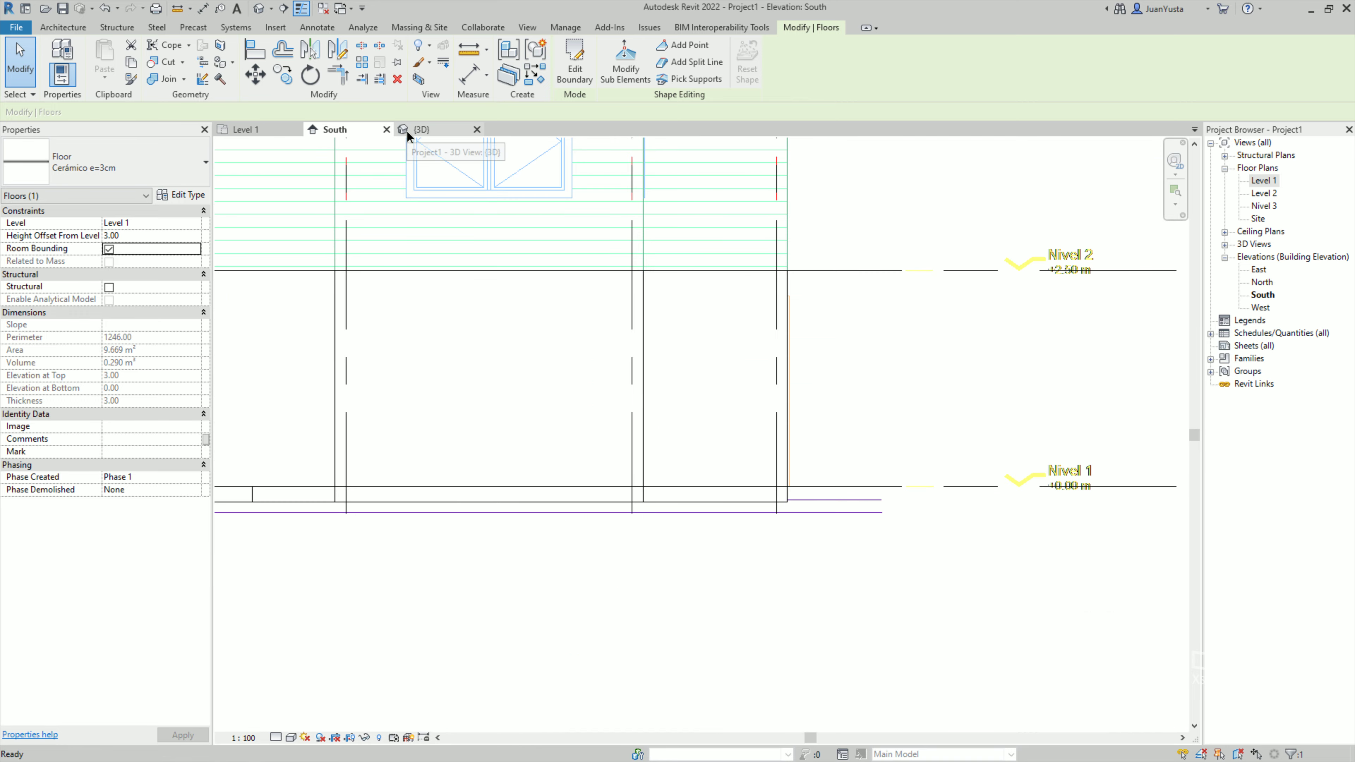
Orbit the {3D} view to inspect the new ceramic floor, then return to the Level 1 plan.
{"action": "left_click", "coordinate": [407, 131]}
{"action": "mouse_move", "coordinate": [655, 500]}
{"action": "middle_mouse_down", "text": "shift"}
{"action": "mouse_move", "coordinate": [505, 443]}
{"action": "mouse_move", "coordinate": [406, 470]}
{"action": "middle_mouse_up", "text": "shift"}
{"action": "scroll", "coordinate": [334, 487], "scroll_direction": "up", "scroll_amount": 3}
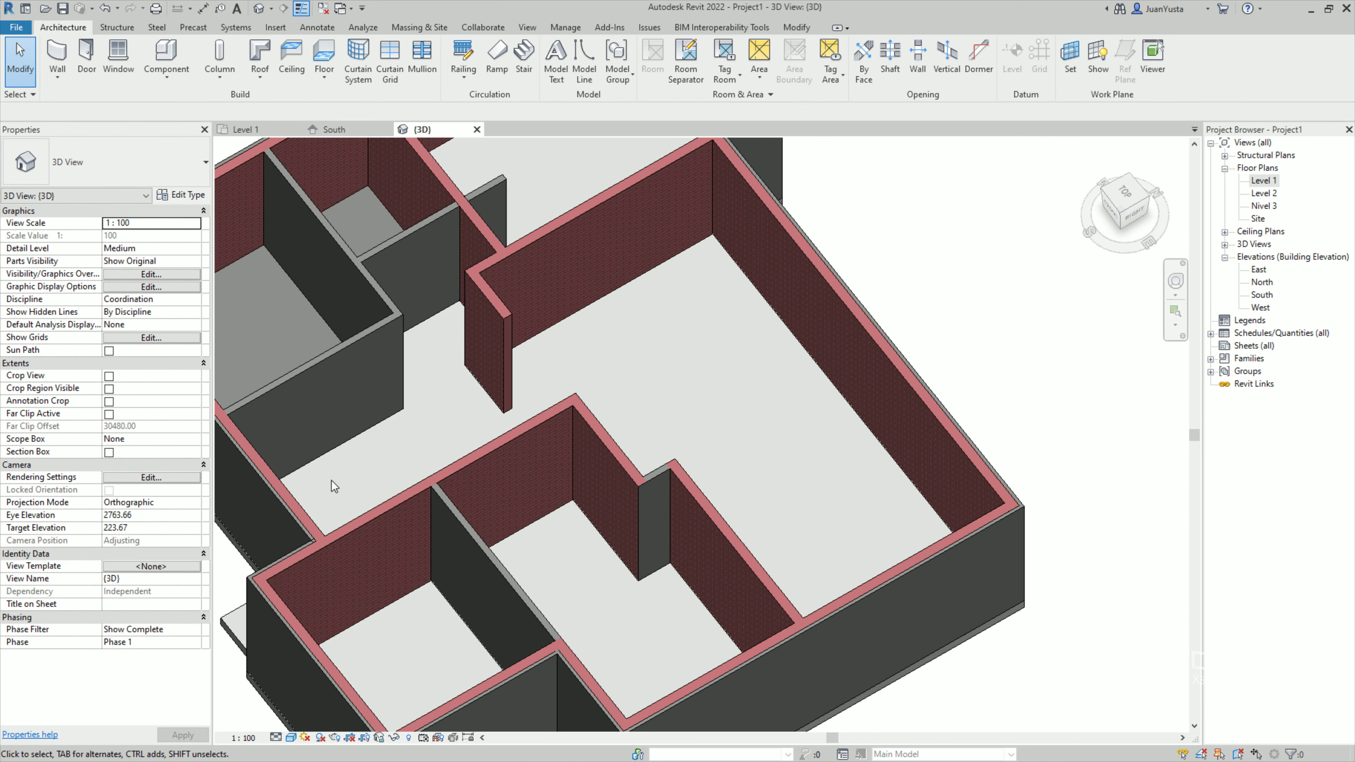
{"action": "mouse_move", "coordinate": [720, 433]}
{"action": "middle_mouse_down", "text": "shift"}
{"action": "mouse_move", "coordinate": [684, 629]}
{"action": "mouse_move", "coordinate": [460, 363]}
{"action": "mouse_move", "coordinate": [532, 454]}
{"action": "mouse_move", "coordinate": [463, 320]}
{"action": "middle_mouse_up", "text": "shift"}
{"action": "left_click", "coordinate": [259, 134]}
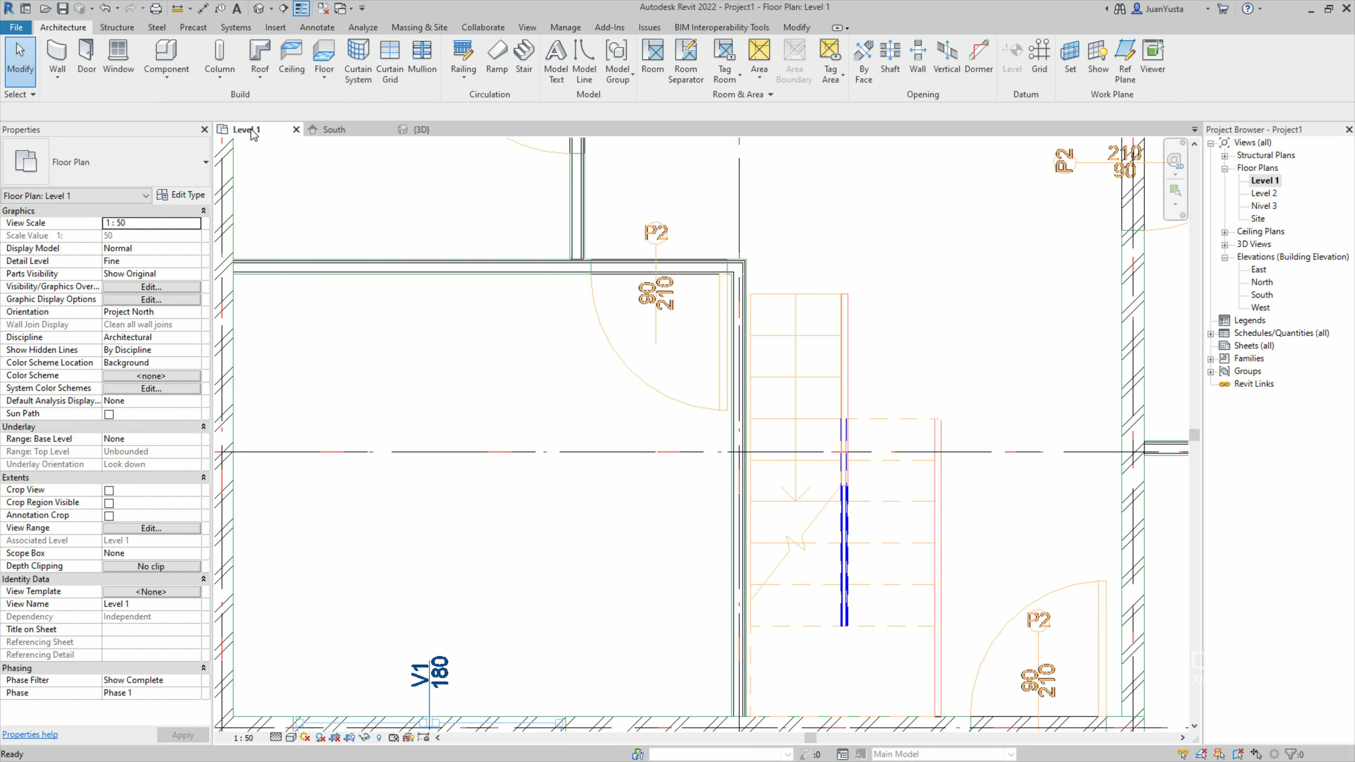
{"action": "scroll", "coordinate": [604, 397], "scroll_direction": "down", "scroll_amount": 3}
{"action": "scroll", "coordinate": [604, 398], "scroll_direction": "down", "scroll_amount": 2}
{"action": "scroll", "coordinate": [604, 398], "scroll_direction": "down", "scroll_amount": 2}
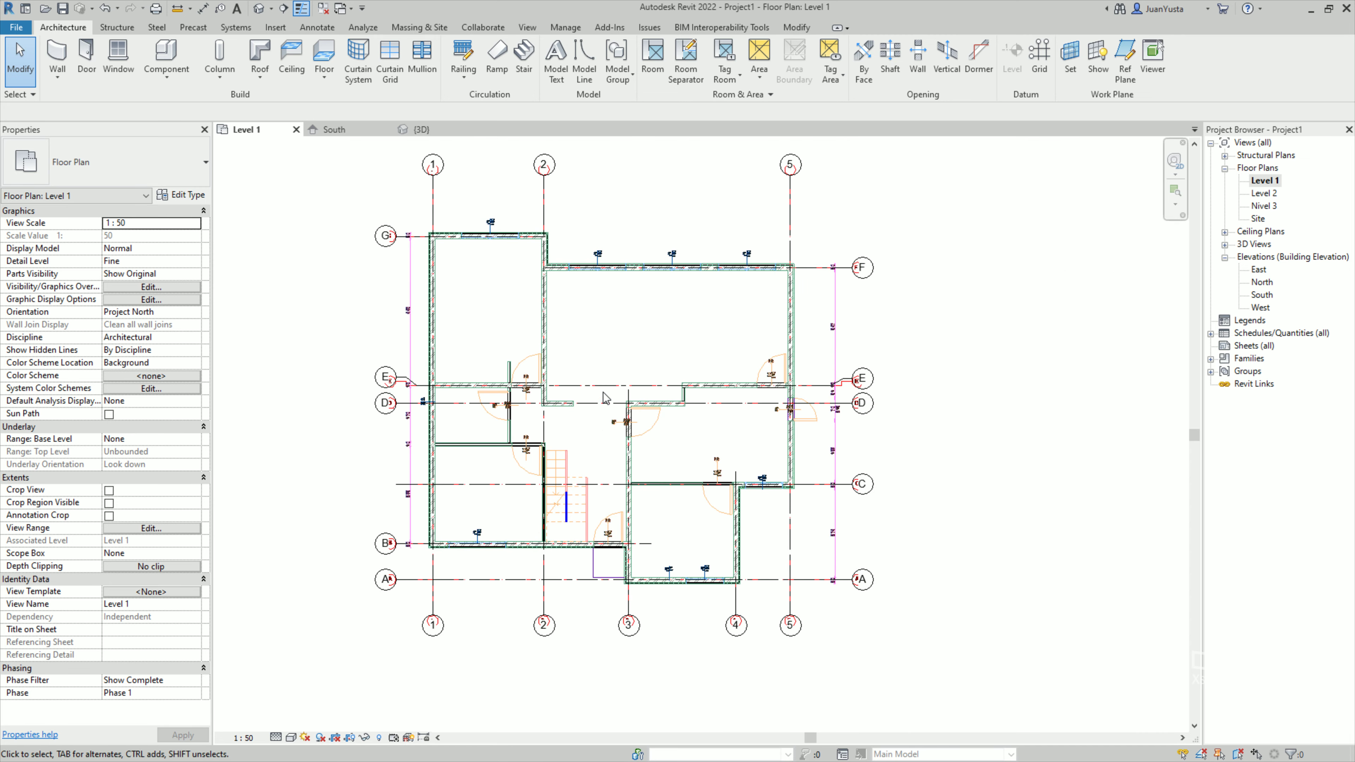
{"action": "scroll", "coordinate": [605, 397], "scroll_direction": "up", "scroll_amount": 3}
Start a new floor and duplicate the Cerámico e=3cm type as Piso Flotante e=2cm.
{"action": "left_click", "coordinate": [324, 56]}
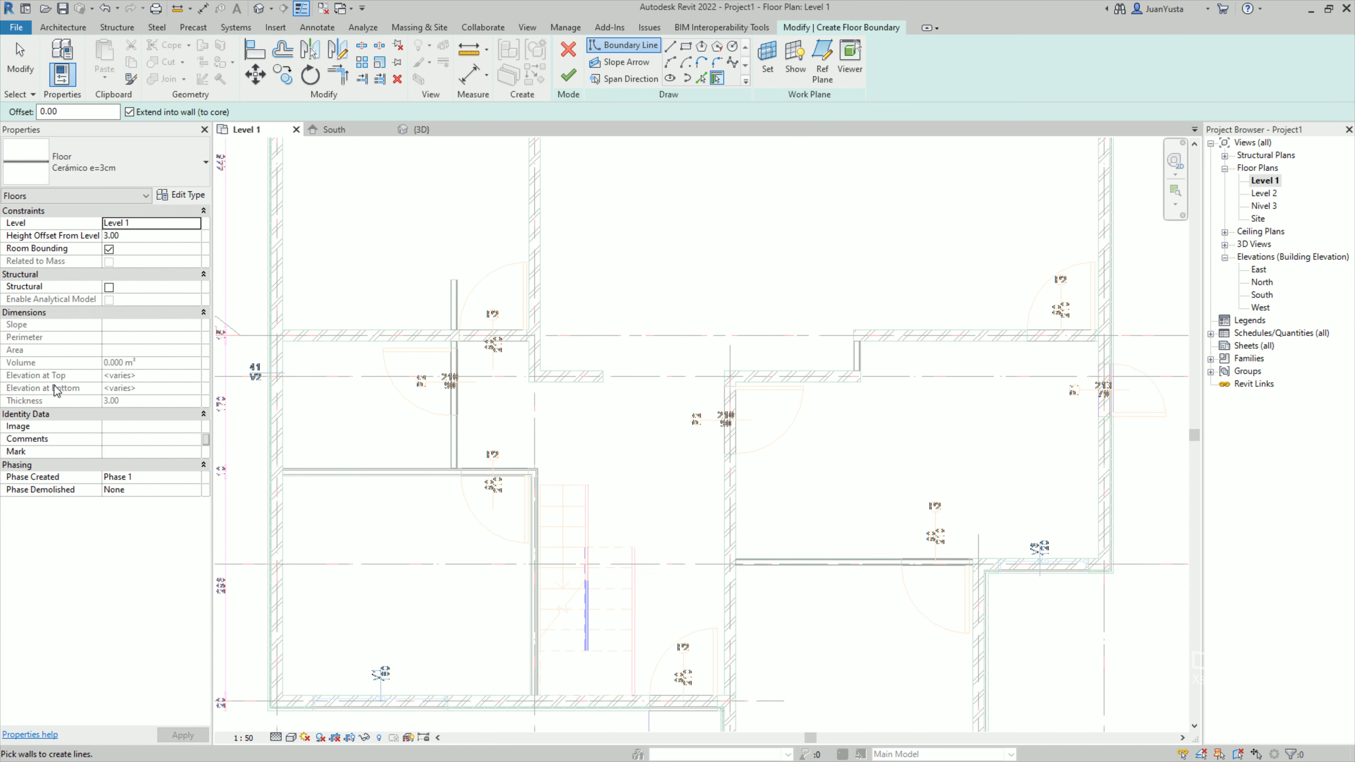
{"action": "left_click", "coordinate": [181, 195]}
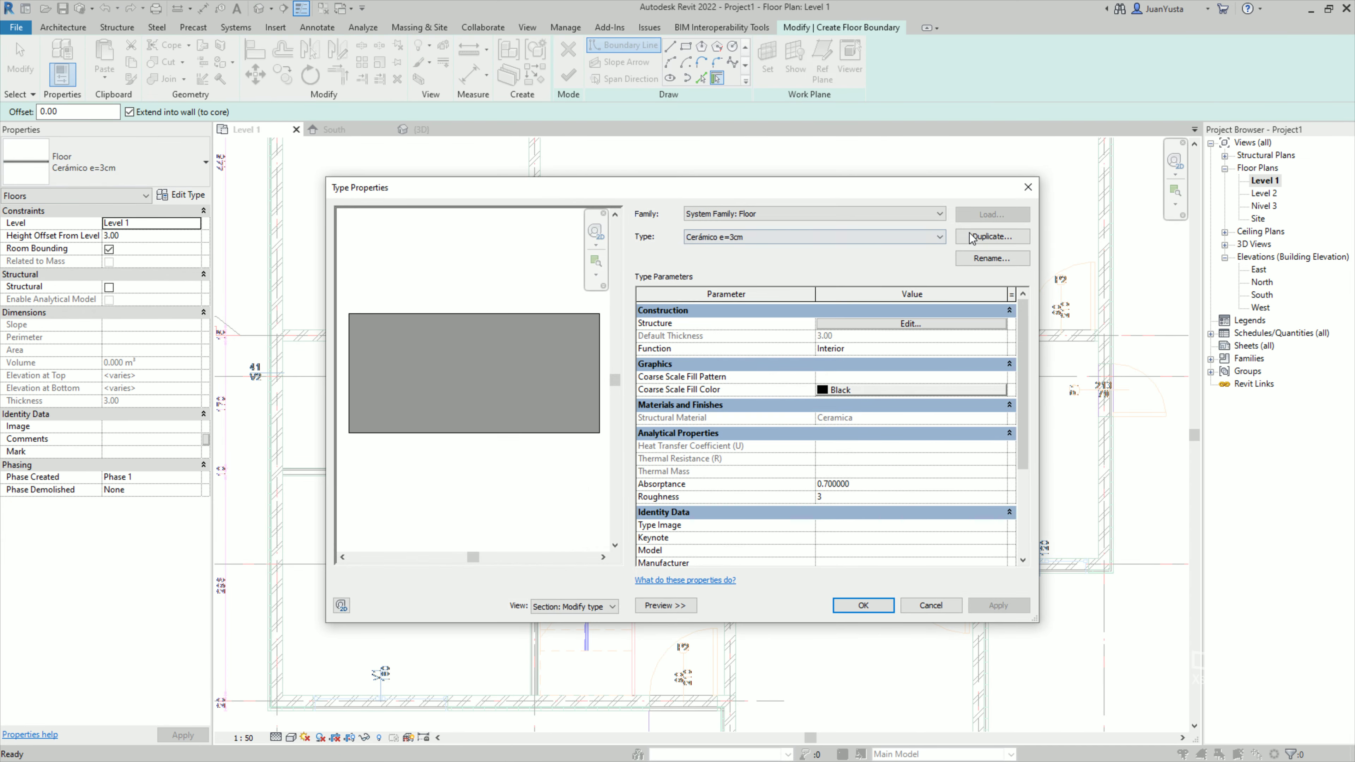
{"action": "left_click", "coordinate": [972, 238]}
{"action": "type", "text": "Piso Flotante e=2cm"}
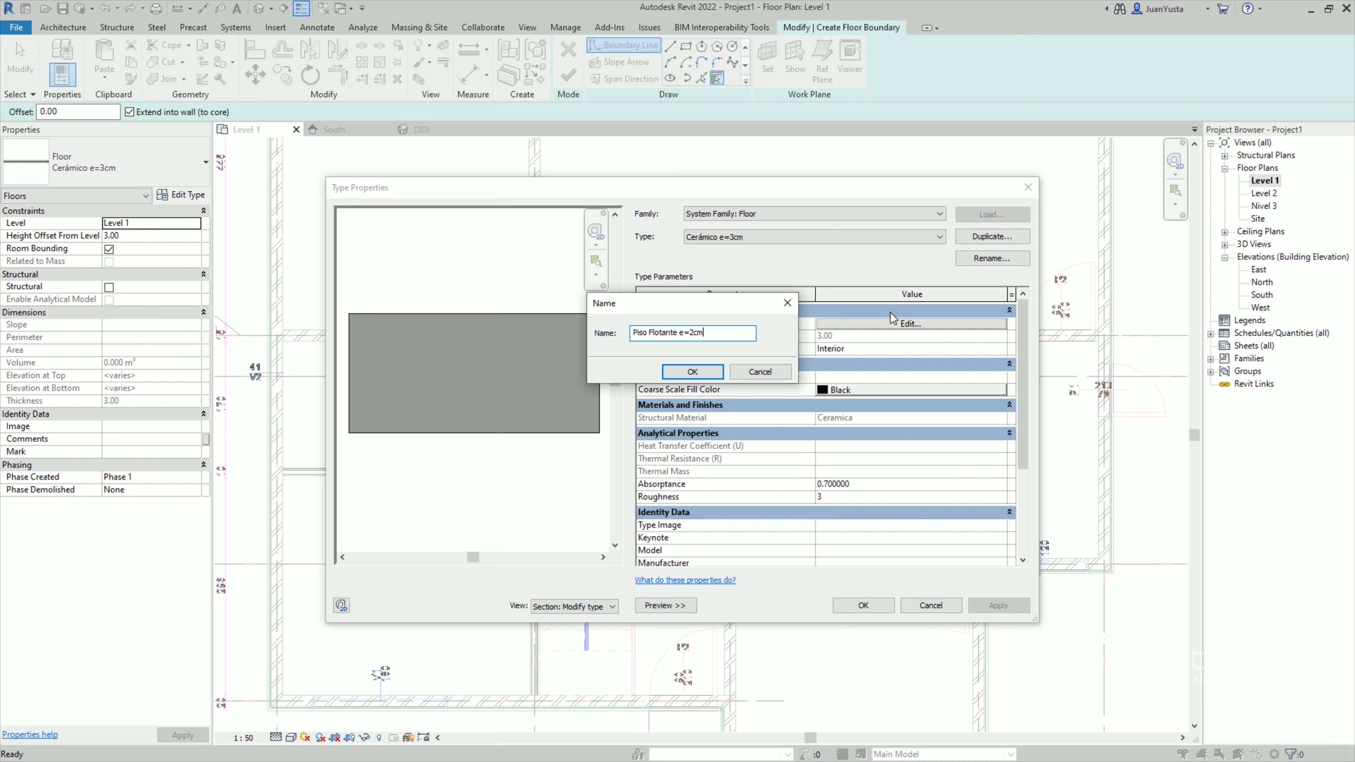
{"action": "key", "text": "Return"}
Give the structure layer a new material named Piso flotante and apply the type settings.
{"action": "left_click", "coordinate": [906, 324]}
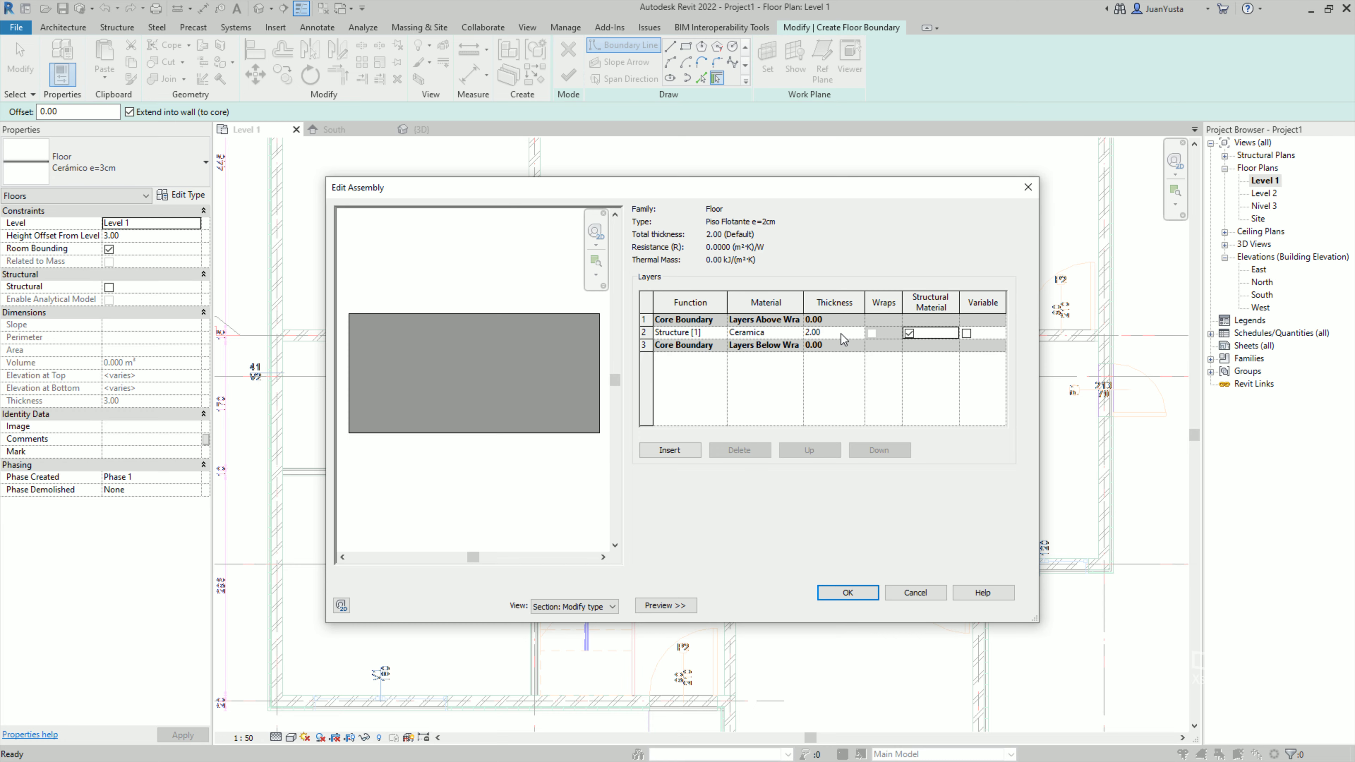
{"action": "left_click", "coordinate": [775, 334]}
{"action": "left_click", "coordinate": [798, 332]}
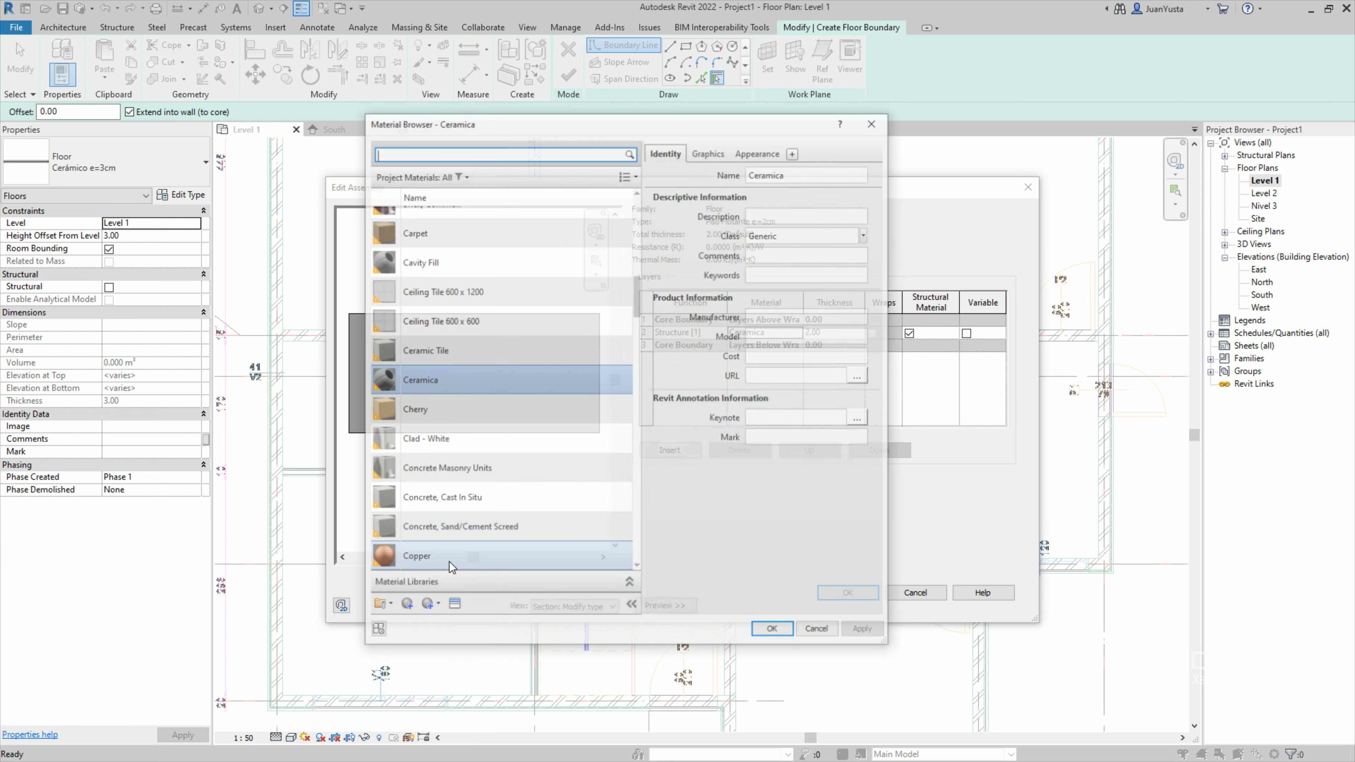
{"action": "left_click", "coordinate": [415, 606]}
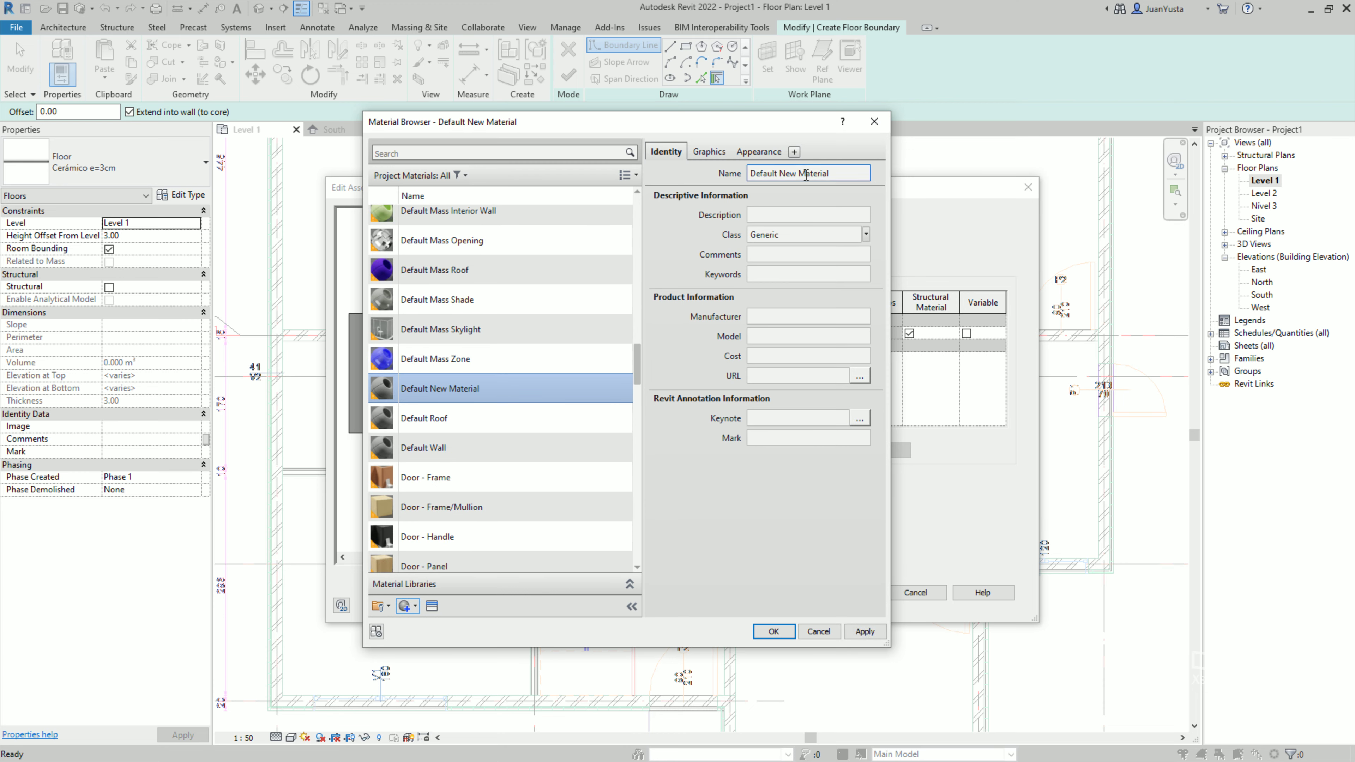
{"action": "triple_click", "coordinate": [845, 173]}
{"action": "type", "text": "Piso fl"}
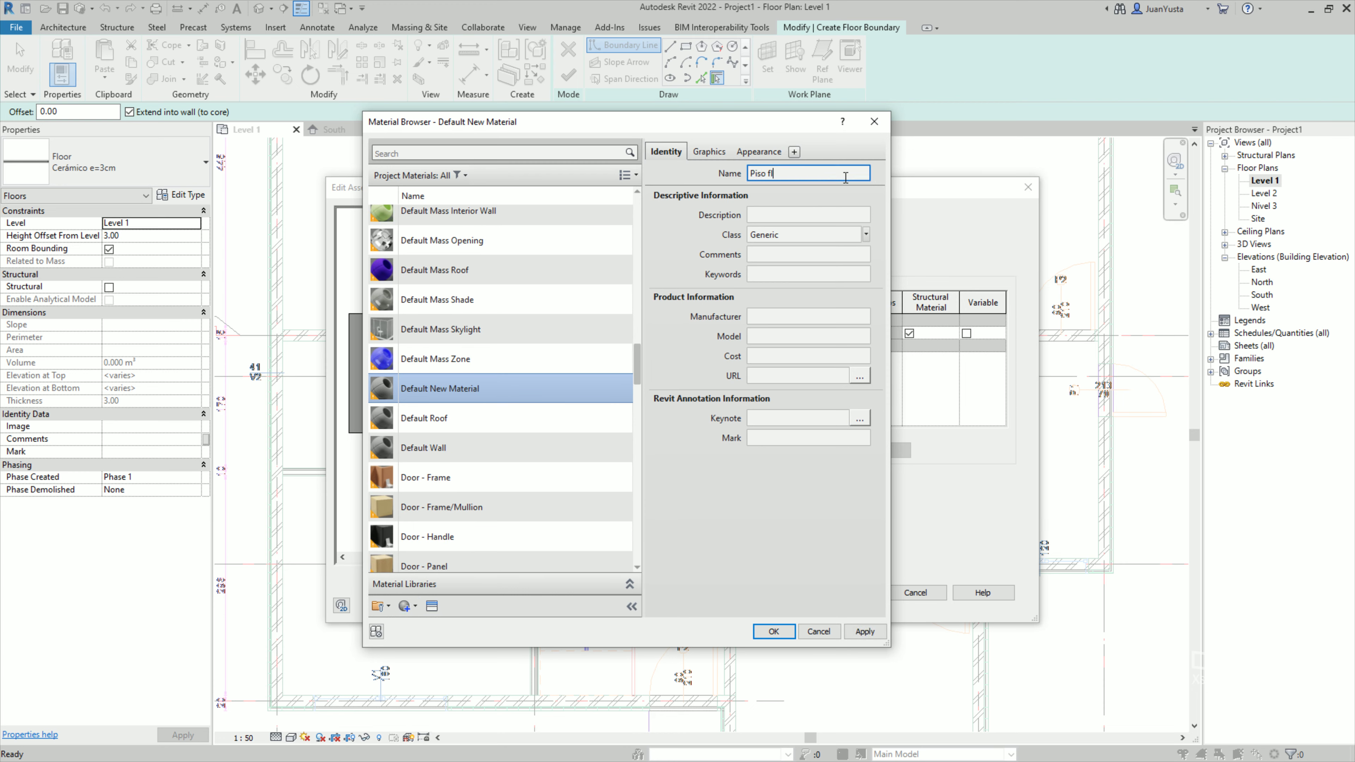
{"action": "type", "text": "otante"}
{"action": "key", "text": "Return"}
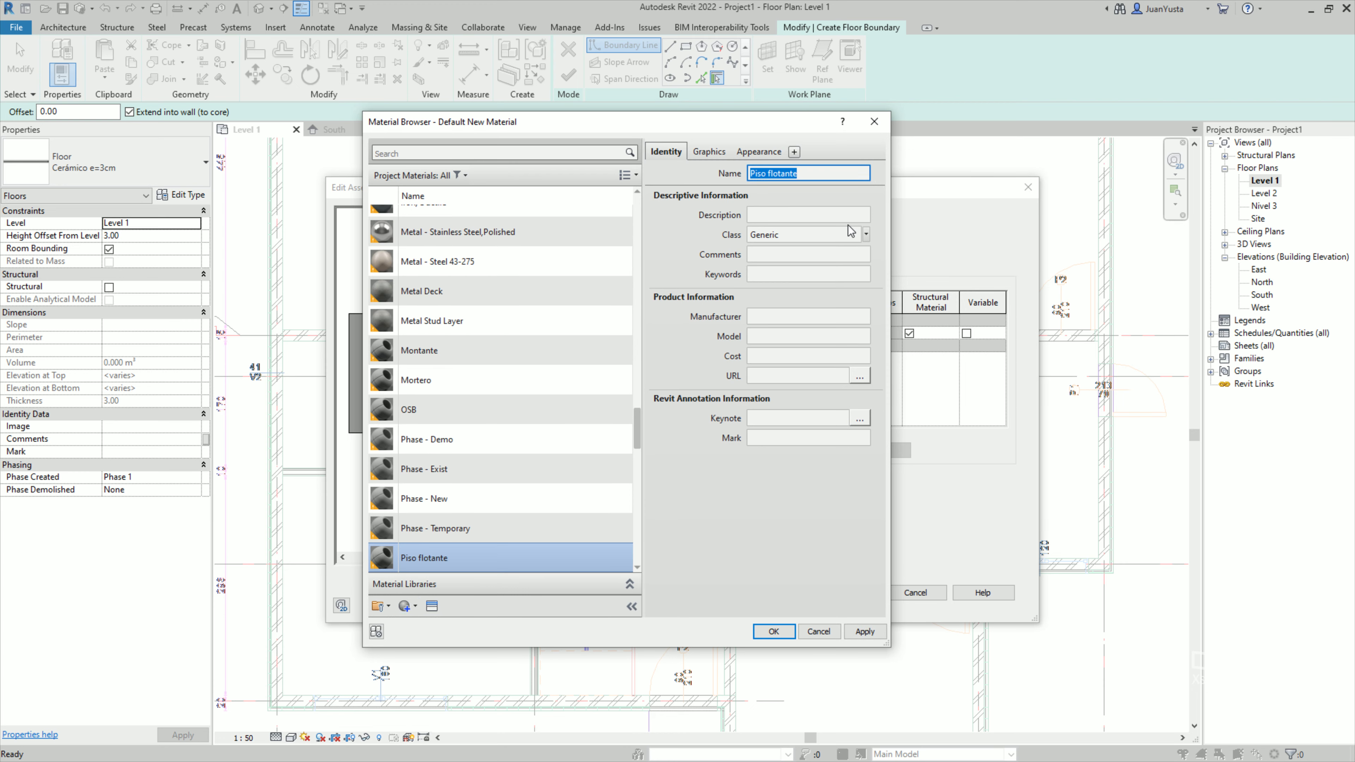
{"action": "left_click", "coordinate": [773, 630]}
{"action": "left_click", "coordinate": [848, 595]}
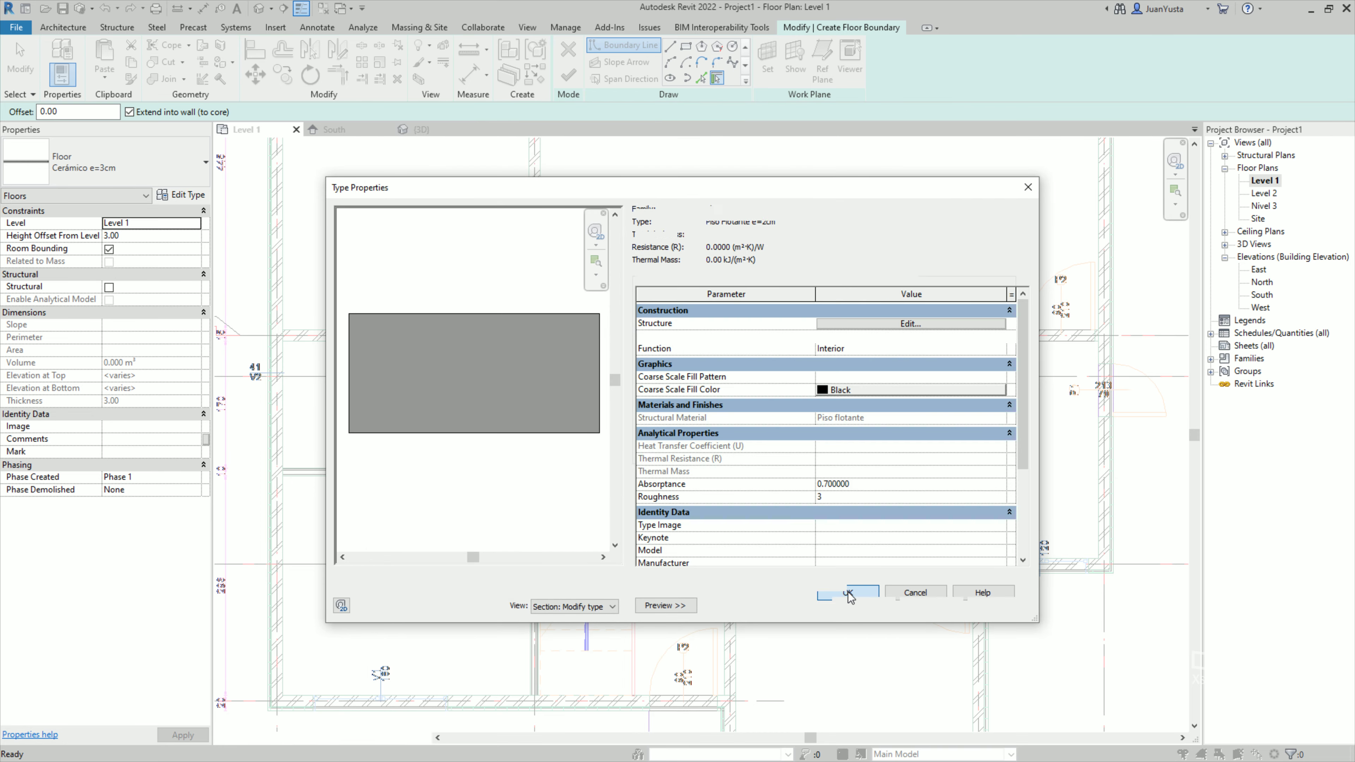
{"action": "left_click", "coordinate": [864, 606]}
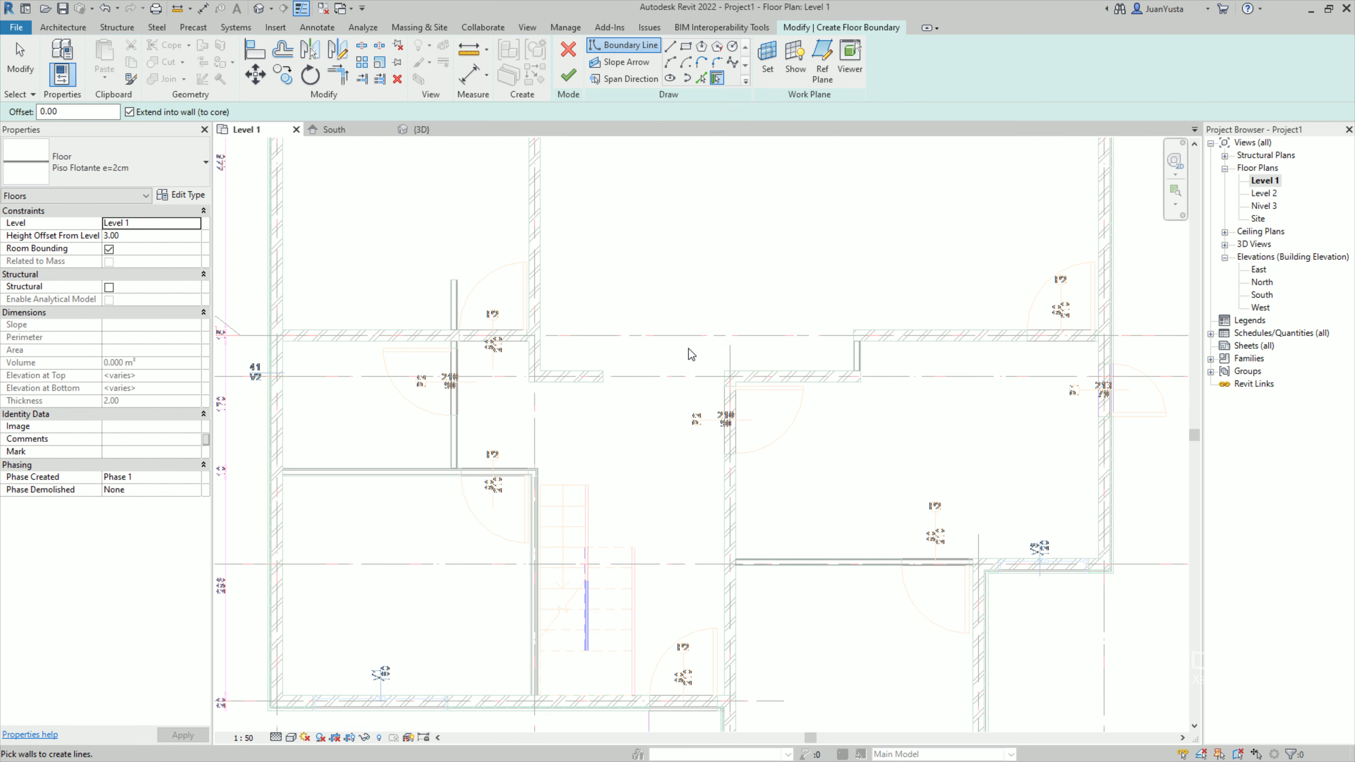
Begin the first Piso Flotante boundary with Line along the top-left room's top edge.
{"action": "scroll", "coordinate": [691, 354], "scroll_direction": "down", "scroll_amount": 3}
{"action": "scroll", "coordinate": [601, 396], "scroll_direction": "up", "scroll_amount": 3}
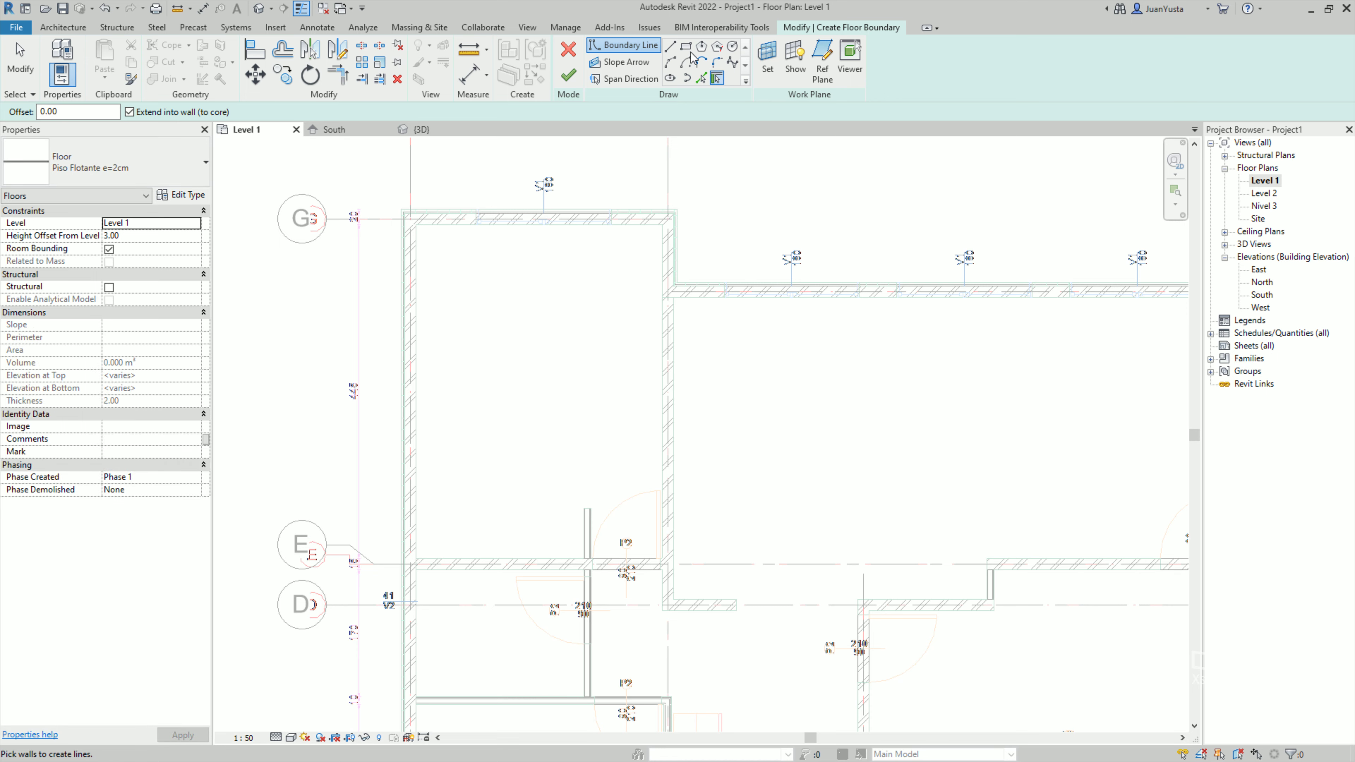
{"action": "left_click", "coordinate": [670, 46]}
{"action": "scroll", "coordinate": [385, 236], "scroll_direction": "up", "scroll_amount": 3}
{"action": "scroll", "coordinate": [454, 205], "scroll_direction": "up", "scroll_amount": 3}
{"action": "left_click", "coordinate": [440, 172]}
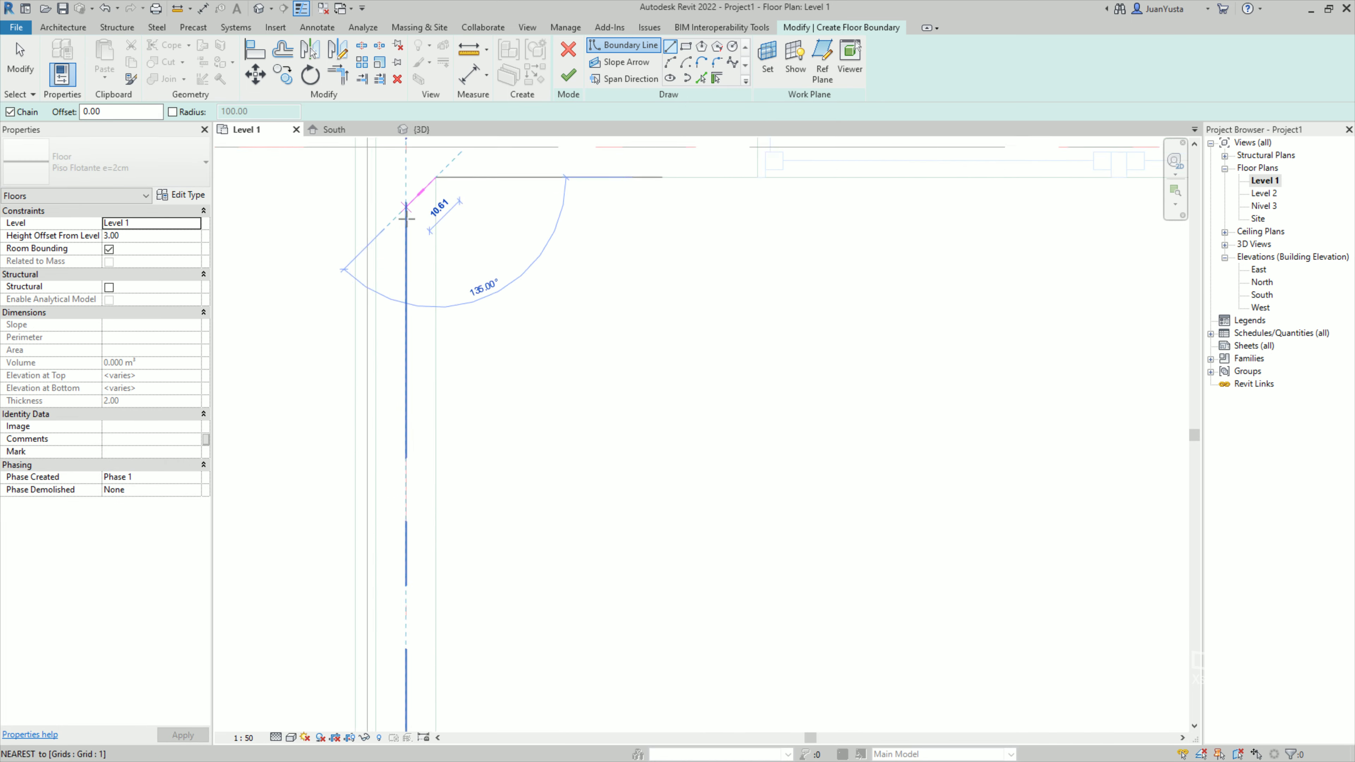
{"action": "scroll", "coordinate": [447, 272], "scroll_direction": "down", "scroll_amount": 3}
{"action": "scroll", "coordinate": [1142, 210], "scroll_direction": "up", "scroll_amount": 3}
{"action": "left_click", "coordinate": [608, 190]}
{"action": "scroll", "coordinate": [619, 278], "scroll_direction": "down", "scroll_amount": 2}
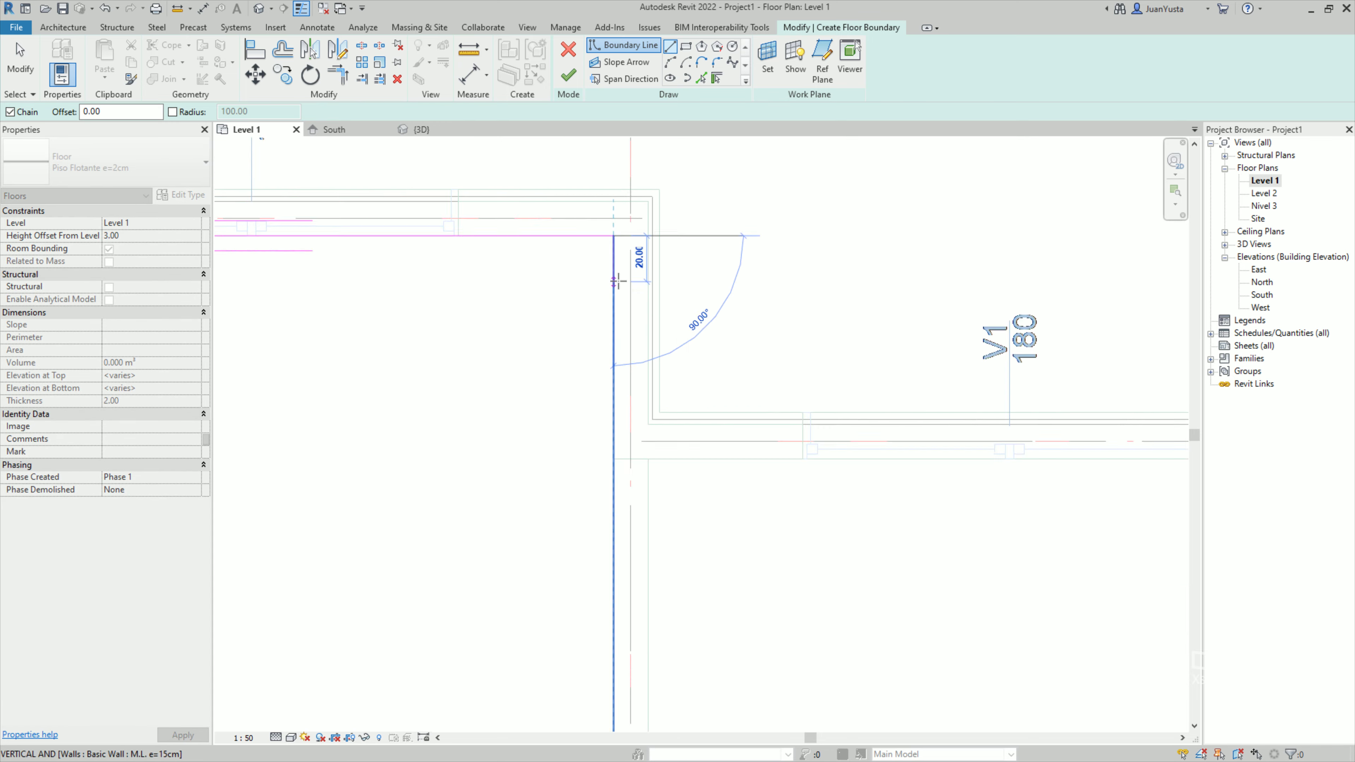
{"action": "scroll", "coordinate": [650, 393], "scroll_direction": "down", "scroll_amount": 2}
{"action": "scroll", "coordinate": [681, 342], "scroll_direction": "up", "scroll_amount": 3}
{"action": "scroll", "coordinate": [695, 392], "scroll_direction": "up", "scroll_amount": 2}
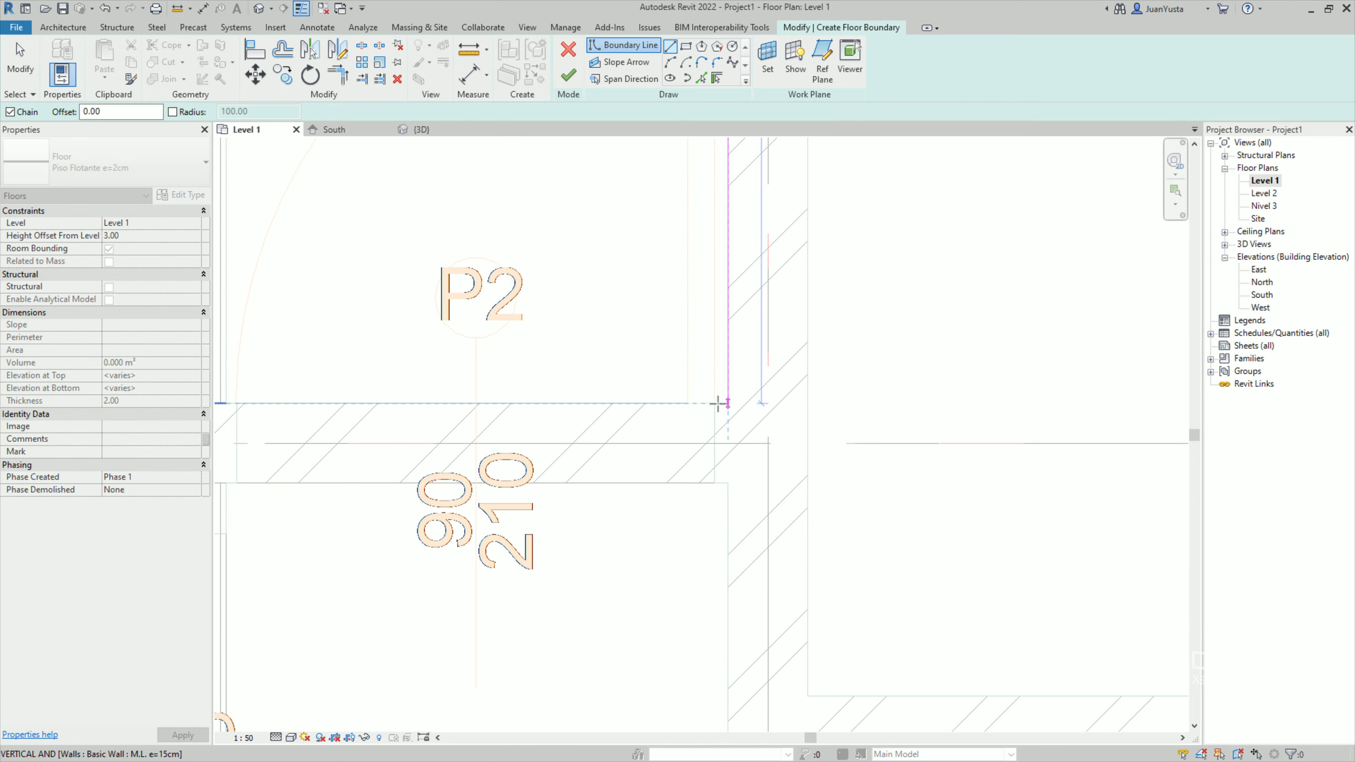
{"action": "left_click", "coordinate": [727, 403]}
Trace the remaining wall corners and close the first boundary loop at the G3 corner.
{"action": "middle_click_drag", "start_coordinate": [451, 401], "coordinate": [793, 401]}
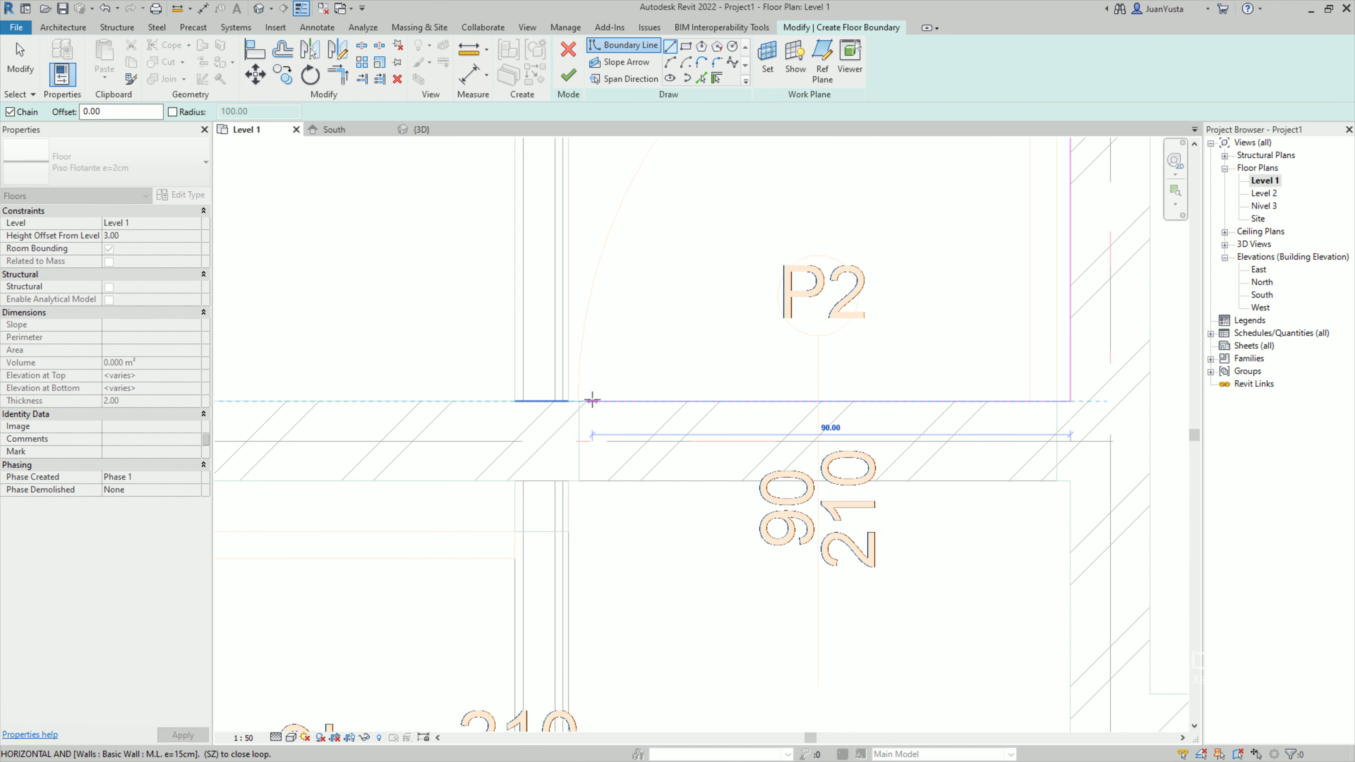
{"action": "left_click", "coordinate": [568, 401]}
{"action": "scroll", "coordinate": [614, 524], "scroll_direction": "down", "scroll_amount": 3}
{"action": "scroll", "coordinate": [605, 324], "scroll_direction": "up", "scroll_amount": 4}
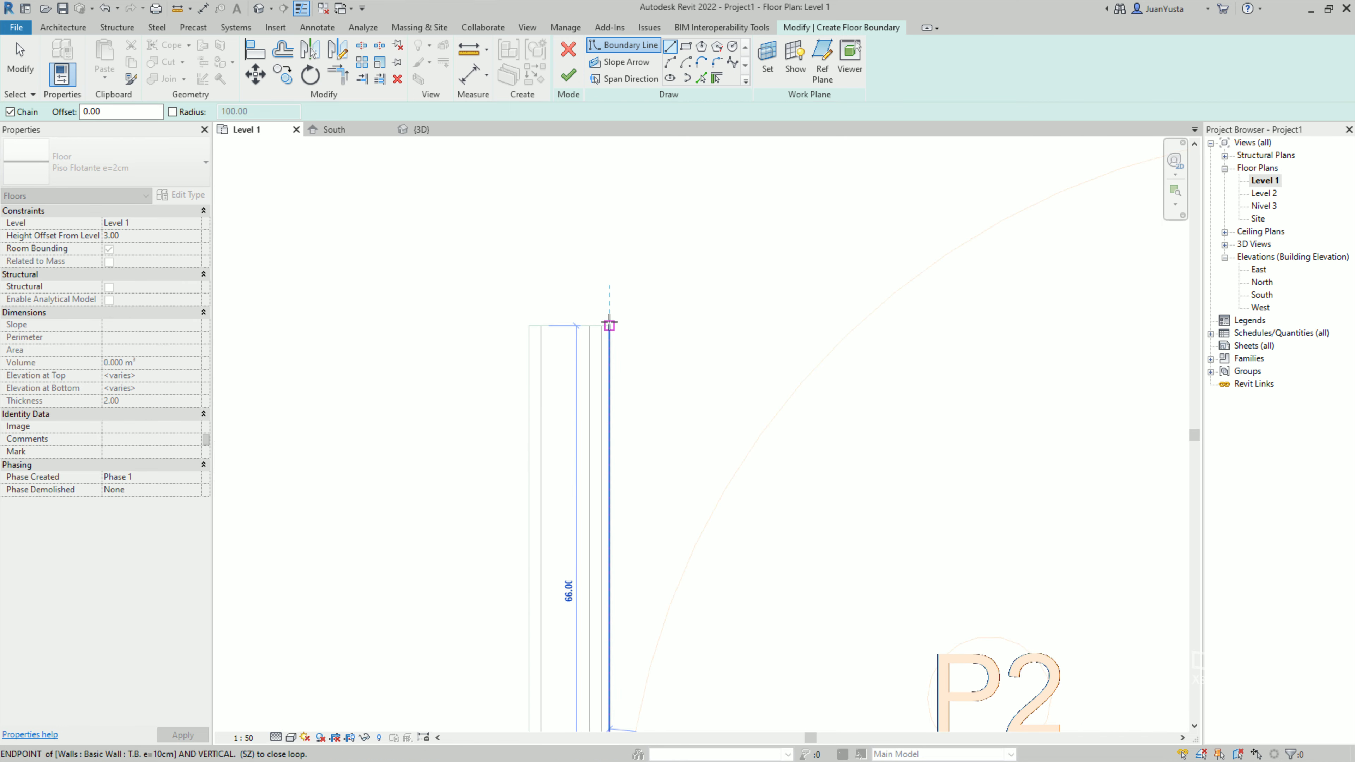
{"action": "left_click", "coordinate": [531, 323]}
{"action": "middle_click_drag", "start_coordinate": [534, 309], "coordinate": [699, 468]}
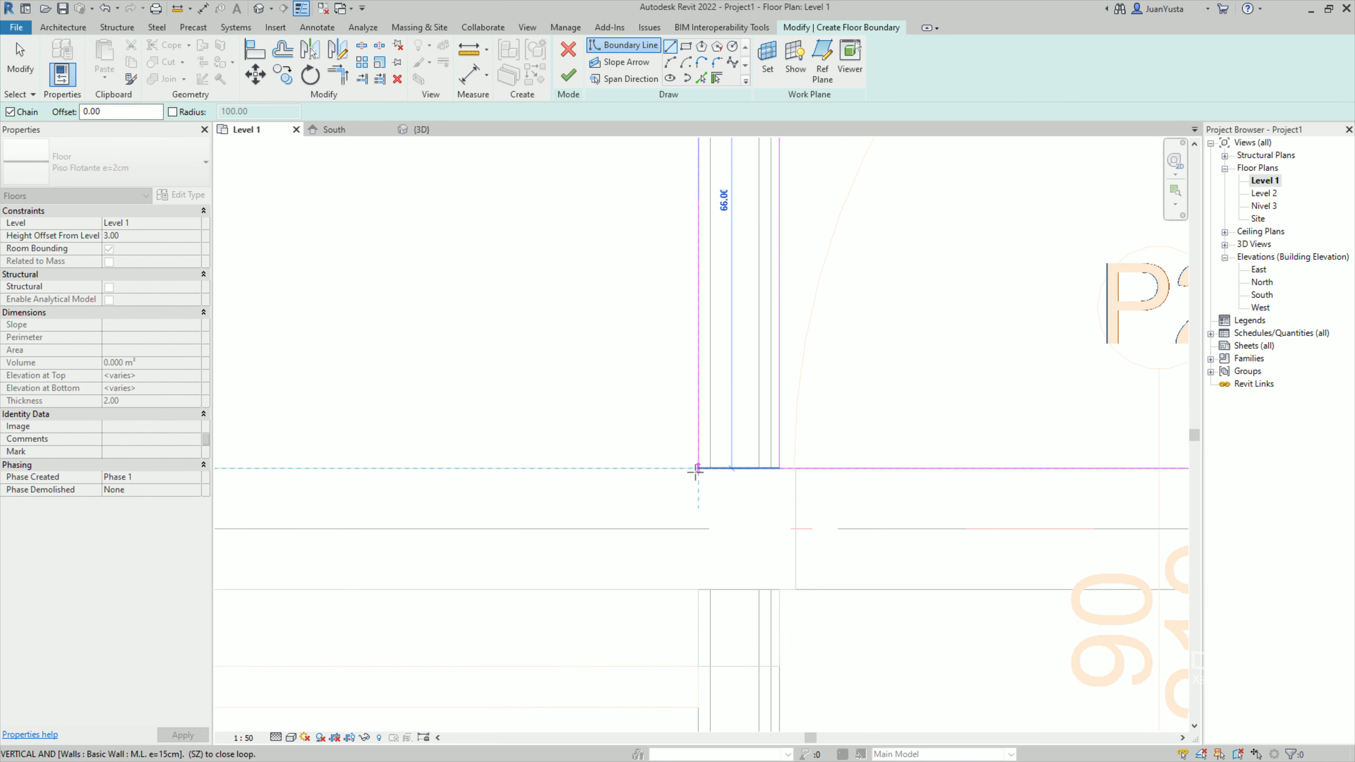
{"action": "left_click", "coordinate": [699, 468]}
{"action": "scroll", "coordinate": [318, 508], "scroll_direction": "down", "scroll_amount": 3}
{"action": "scroll", "coordinate": [469, 460], "scroll_direction": "up", "scroll_amount": 3}
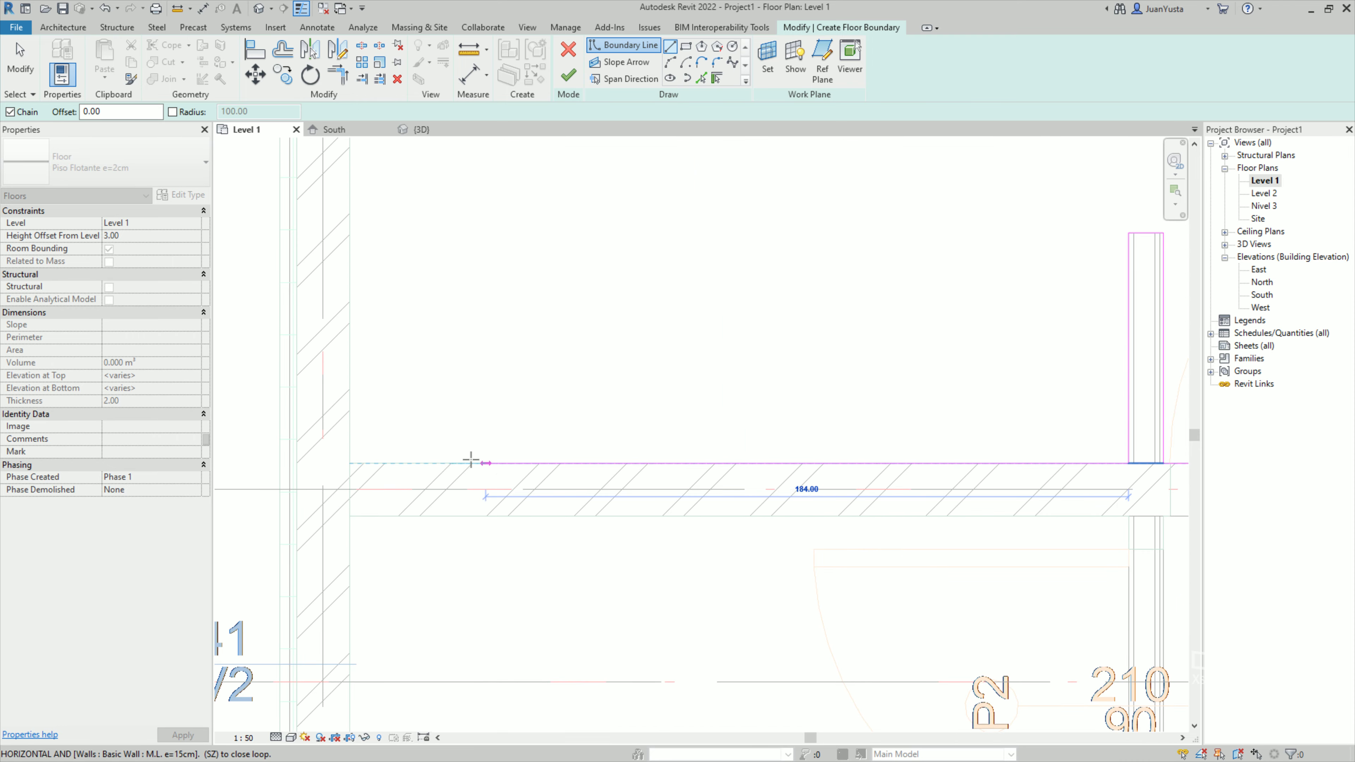
{"action": "left_click", "coordinate": [350, 462]}
{"action": "scroll", "coordinate": [350, 462], "scroll_direction": "down", "scroll_amount": 3}
{"action": "scroll", "coordinate": [439, 236], "scroll_direction": "up", "scroll_amount": 3}
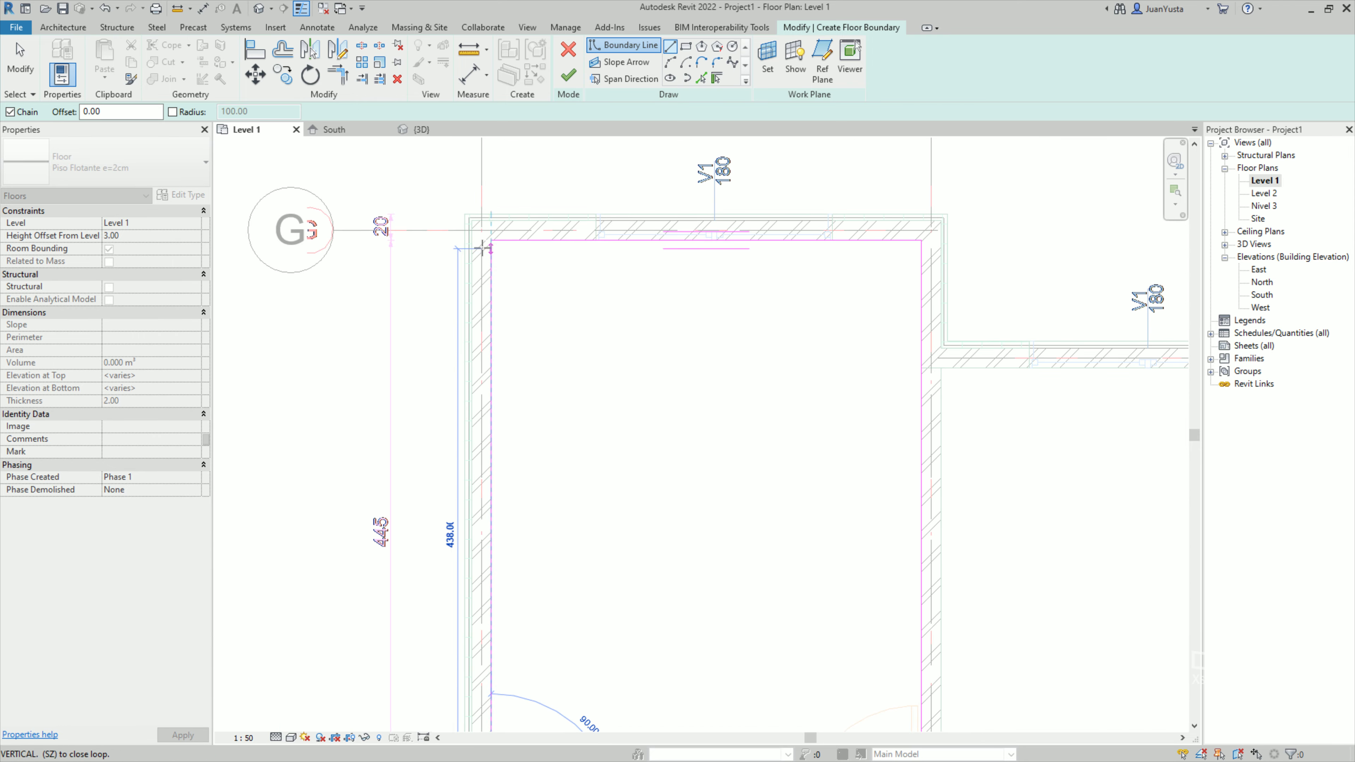
{"action": "left_click", "coordinate": [490, 242]}
{"action": "scroll", "coordinate": [741, 445], "scroll_direction": "down", "scroll_amount": 3}
{"action": "key", "text": "Escape"}
{"action": "key", "text": "Escape"}
Start the second boundary loop between grids F and C, tracing its first wall corners.
{"action": "scroll", "coordinate": [595, 407], "scroll_direction": "up", "scroll_amount": 3}
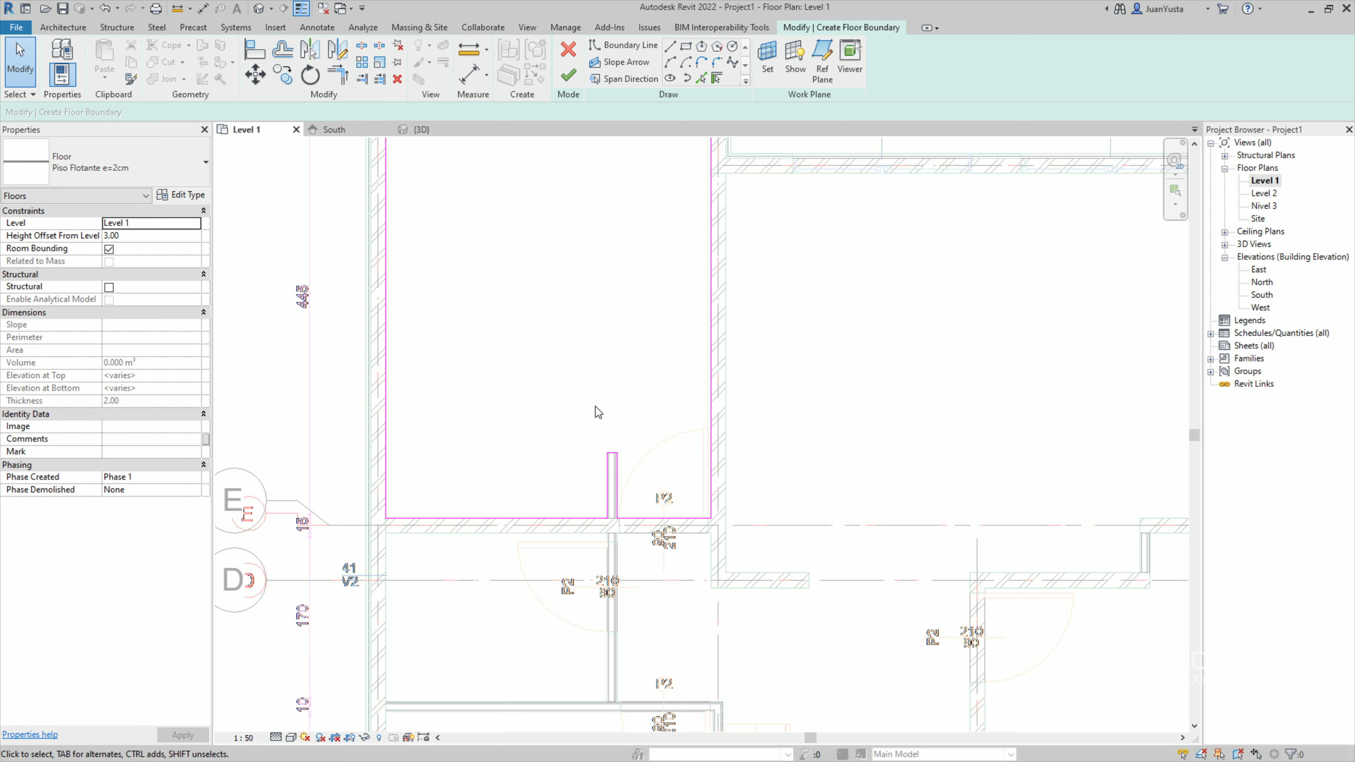
{"action": "scroll", "coordinate": [713, 415], "scroll_direction": "down", "scroll_amount": 3}
{"action": "scroll", "coordinate": [969, 452], "scroll_direction": "up", "scroll_amount": 3}
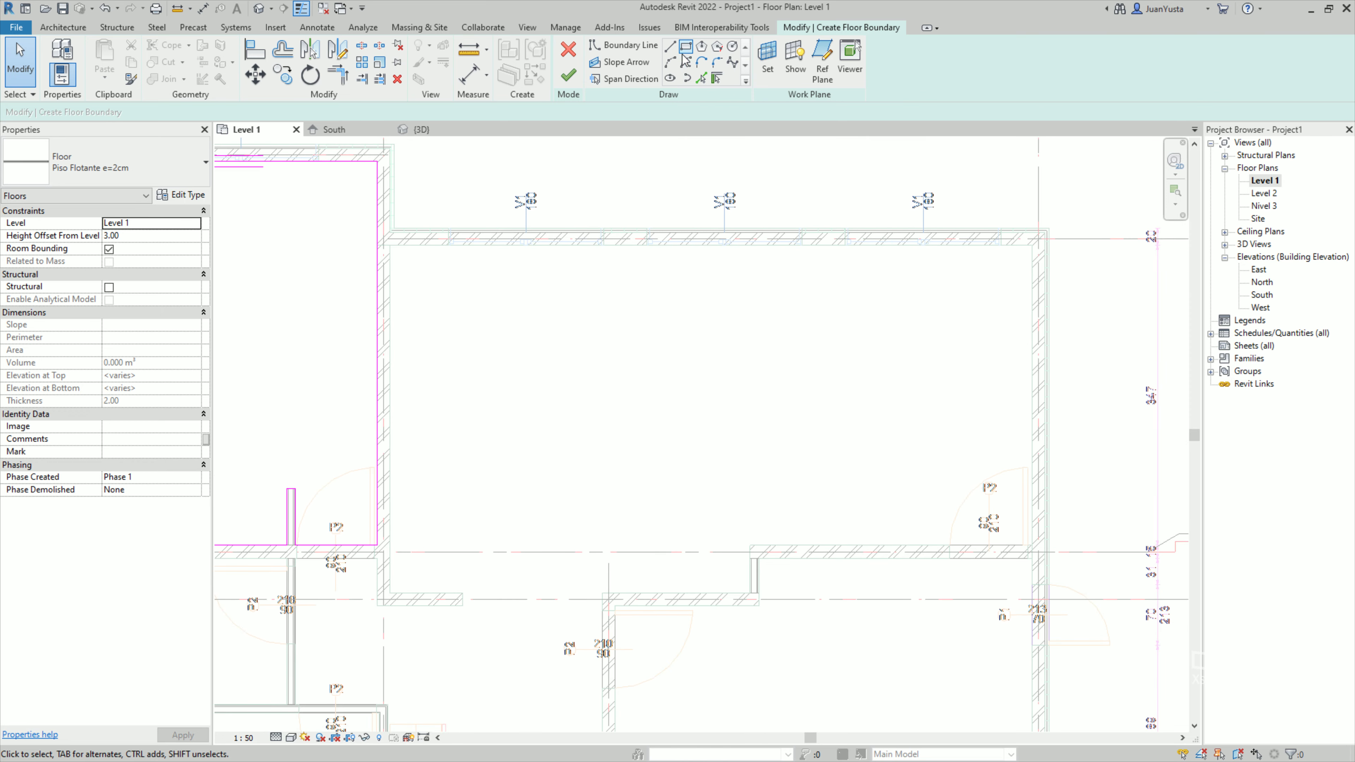
{"action": "scroll", "coordinate": [531, 255], "scroll_direction": "up", "scroll_amount": 2}
{"action": "key", "text": "Return"}
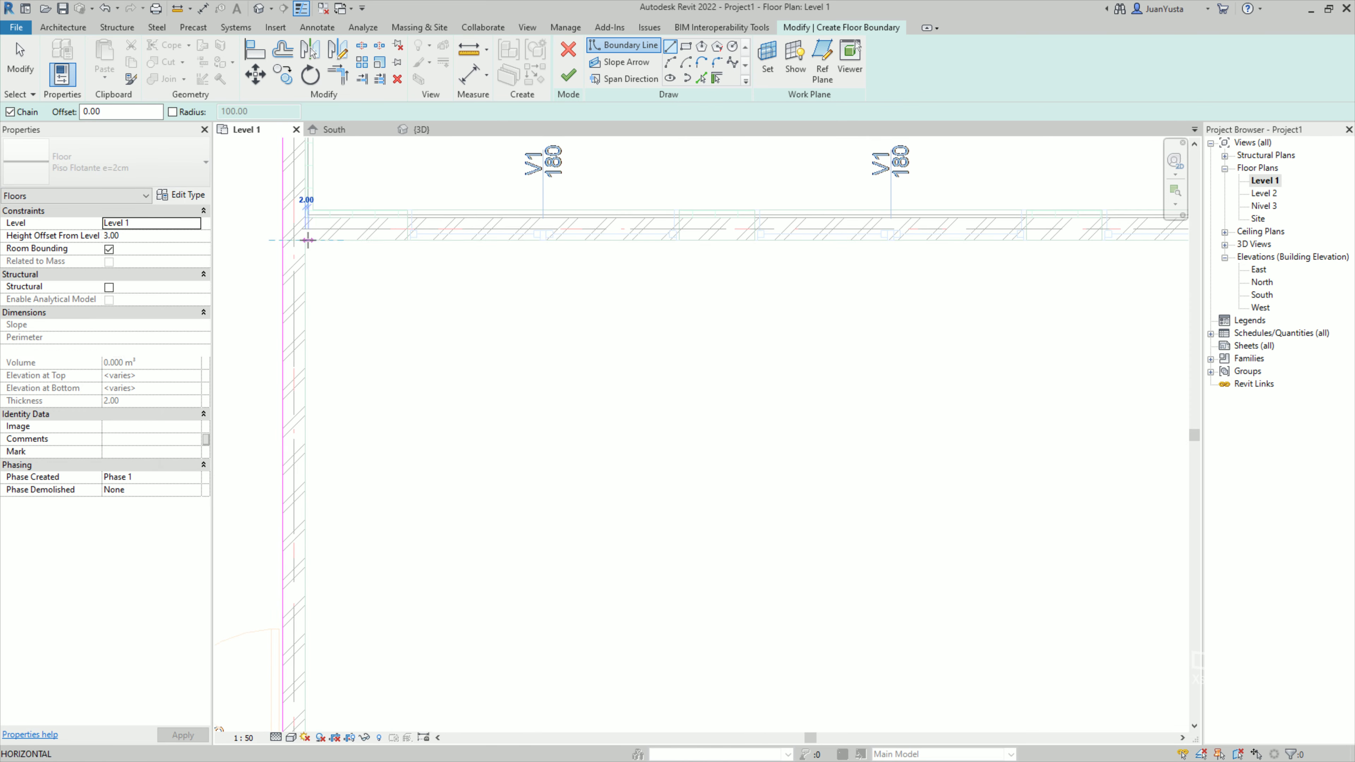
{"action": "middle_click_drag", "start_coordinate": [302, 235], "coordinate": [261, 271]}
{"action": "scroll", "coordinate": [533, 224], "scroll_direction": "up", "scroll_amount": 2}
{"action": "scroll", "coordinate": [571, 171], "scroll_direction": "up", "scroll_amount": 1}
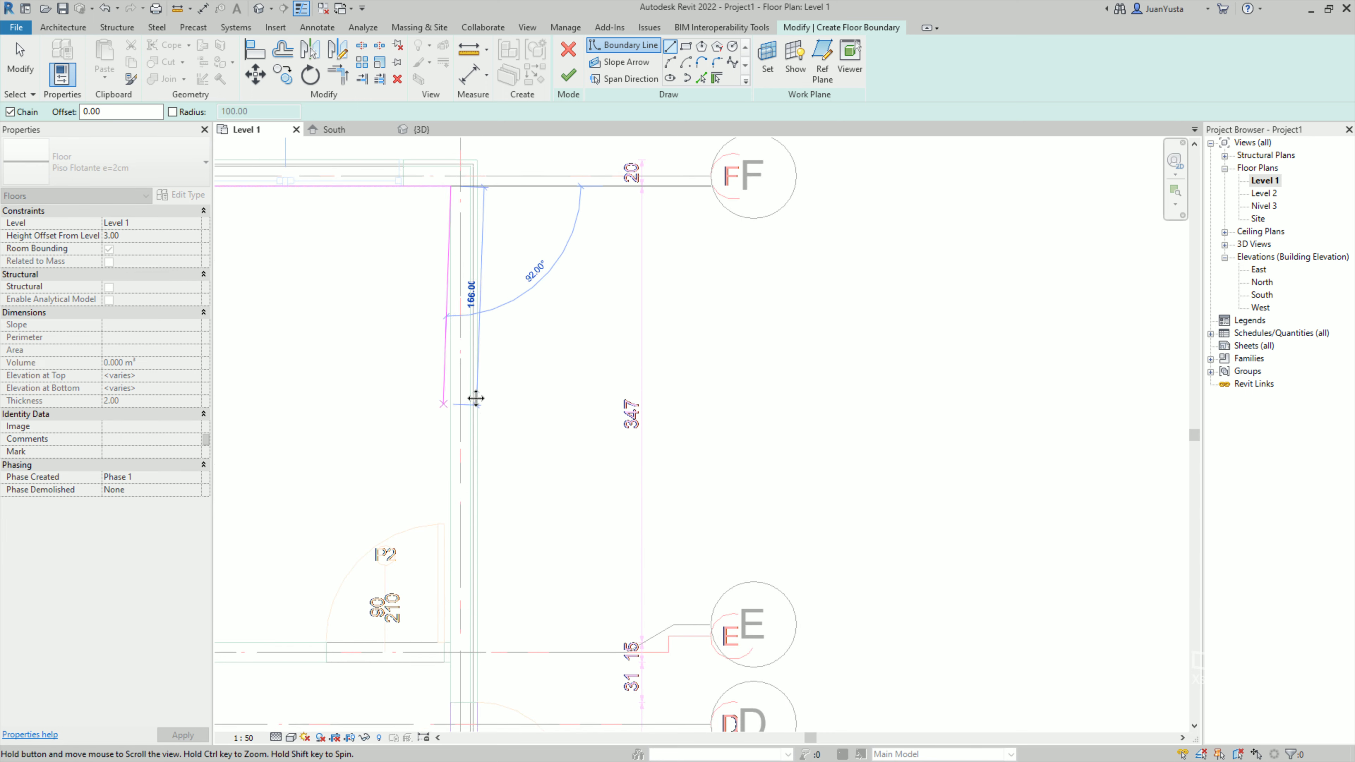
{"action": "scroll", "coordinate": [475, 395], "scroll_direction": "up", "scroll_amount": 2}
{"action": "scroll", "coordinate": [730, 439], "scroll_direction": "down", "scroll_amount": 2}
{"action": "left_click", "coordinate": [716, 512]}
{"action": "scroll", "coordinate": [690, 409], "scroll_direction": "down", "scroll_amount": 2}
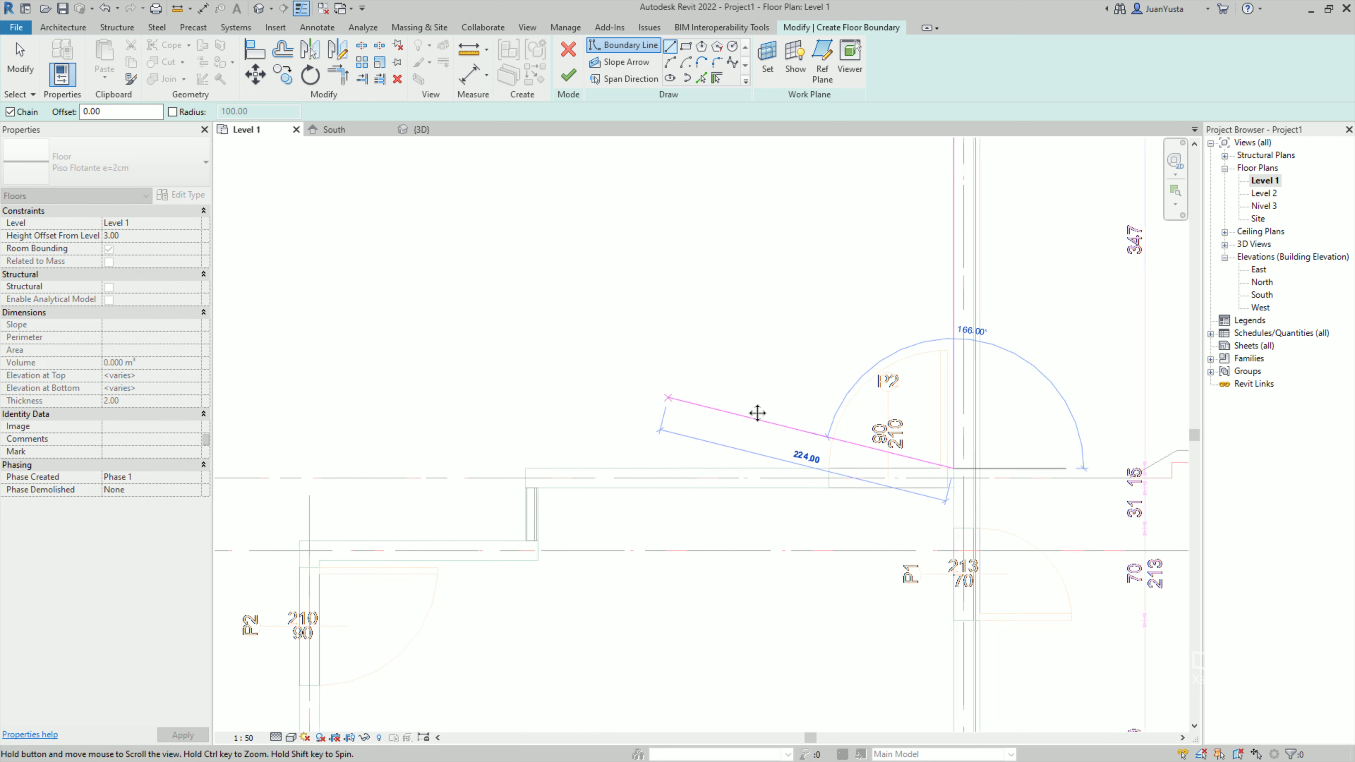
{"action": "left_click", "coordinate": [682, 490]}
{"action": "scroll", "coordinate": [680, 577], "scroll_direction": "up", "scroll_amount": 2}
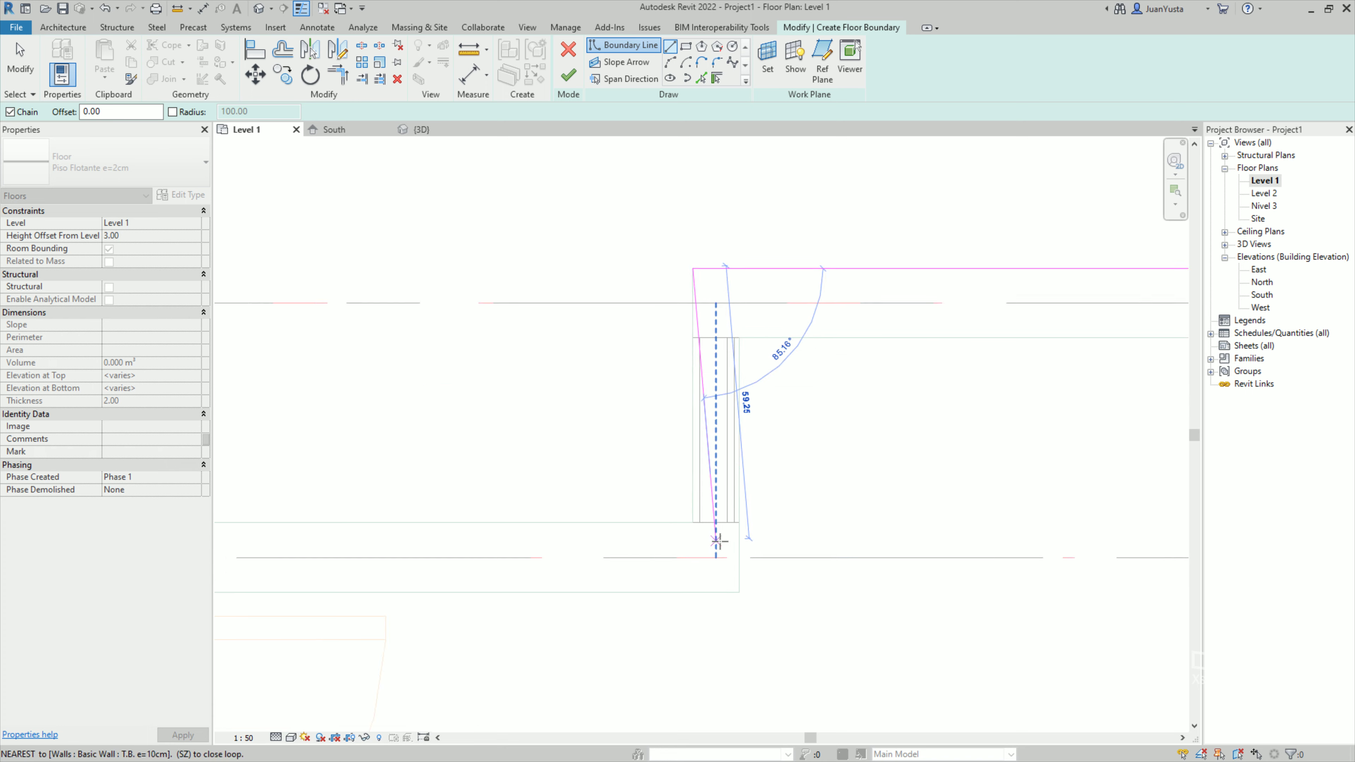
{"action": "scroll", "coordinate": [682, 534], "scroll_direction": "up", "scroll_amount": 2}
{"action": "left_click", "coordinate": [691, 526]}
{"action": "scroll", "coordinate": [780, 530], "scroll_direction": "up", "scroll_amount": 2}
{"action": "scroll", "coordinate": [590, 509], "scroll_direction": "down", "scroll_amount": 2}
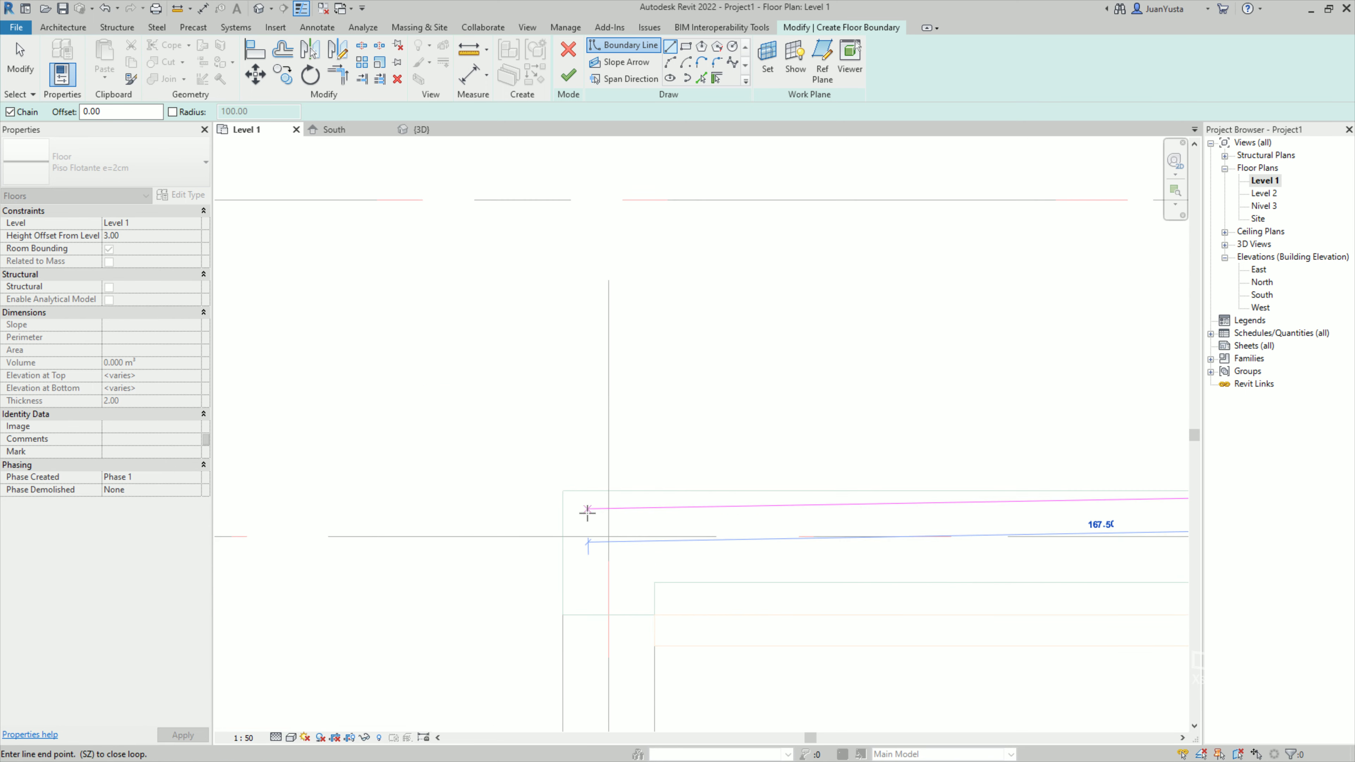
{"action": "left_click", "coordinate": [564, 492]}
{"action": "scroll", "coordinate": [620, 461], "scroll_direction": "down", "scroll_amount": 2}
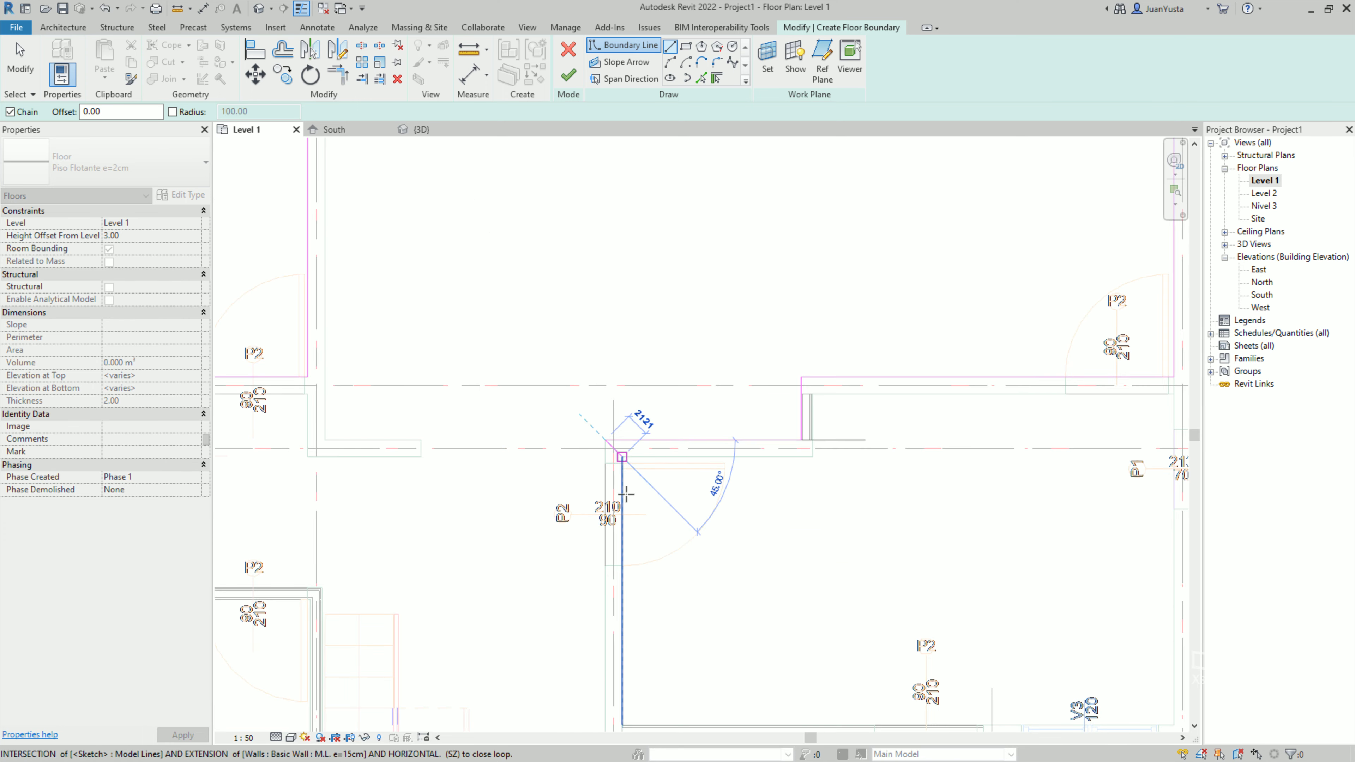
{"action": "scroll", "coordinate": [693, 373], "scroll_direction": "up", "scroll_amount": 2}
{"action": "scroll", "coordinate": [717, 610], "scroll_direction": "down", "scroll_amount": 2}
{"action": "scroll", "coordinate": [711, 460], "scroll_direction": "up", "scroll_amount": 2}
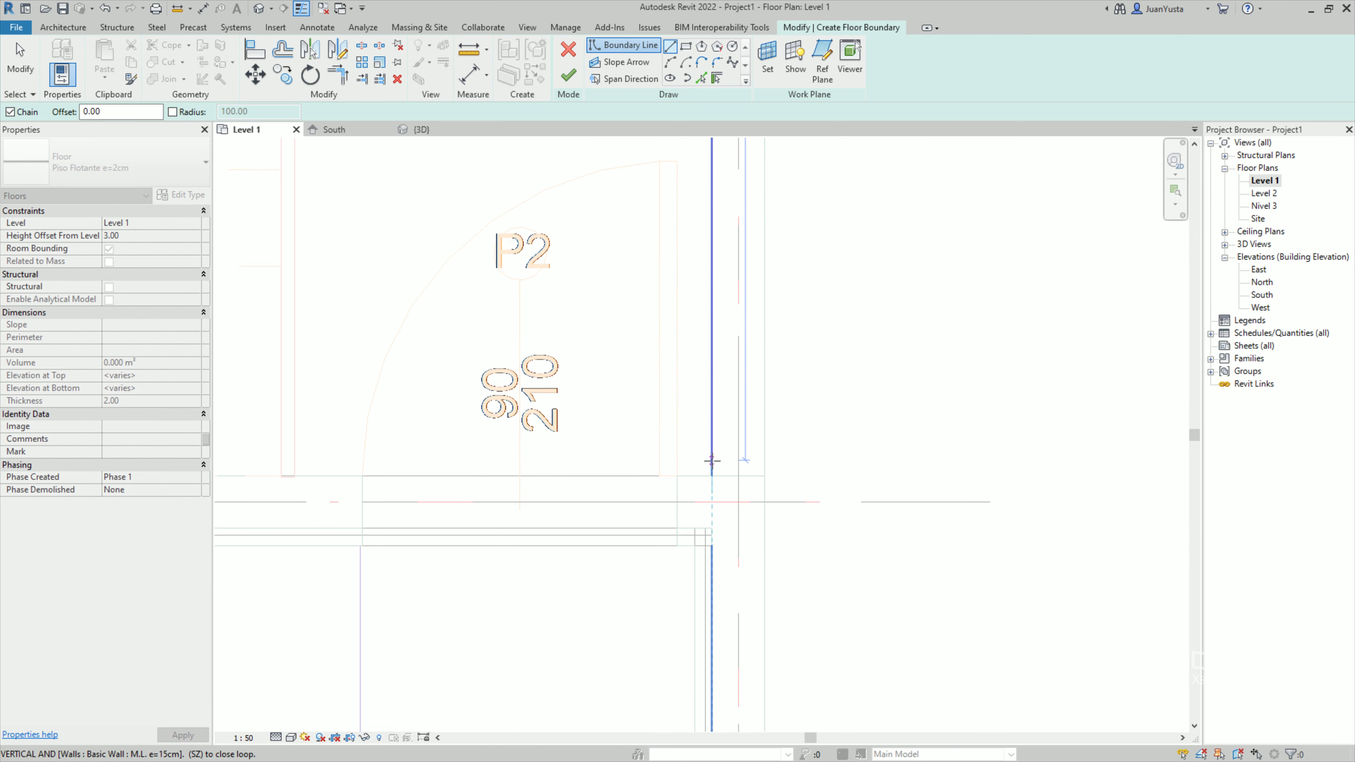
{"action": "left_click", "coordinate": [710, 473]}
{"action": "scroll", "coordinate": [556, 457], "scroll_direction": "up", "scroll_amount": 1}
{"action": "scroll", "coordinate": [686, 491], "scroll_direction": "up", "scroll_amount": 1}
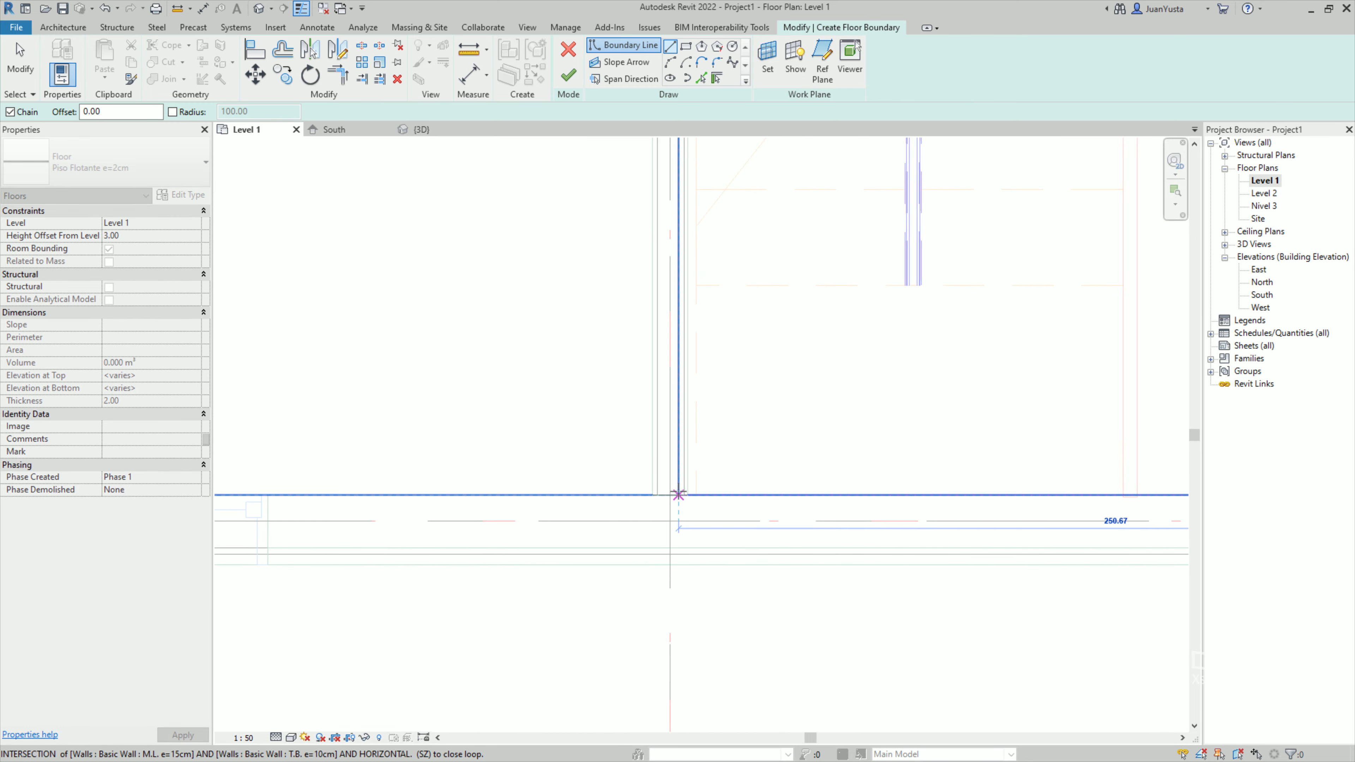
Continue the second loop's boundary past the door and along the left walls.
{"action": "middle_click_drag", "start_coordinate": [712, 404], "coordinate": [641, 521]}
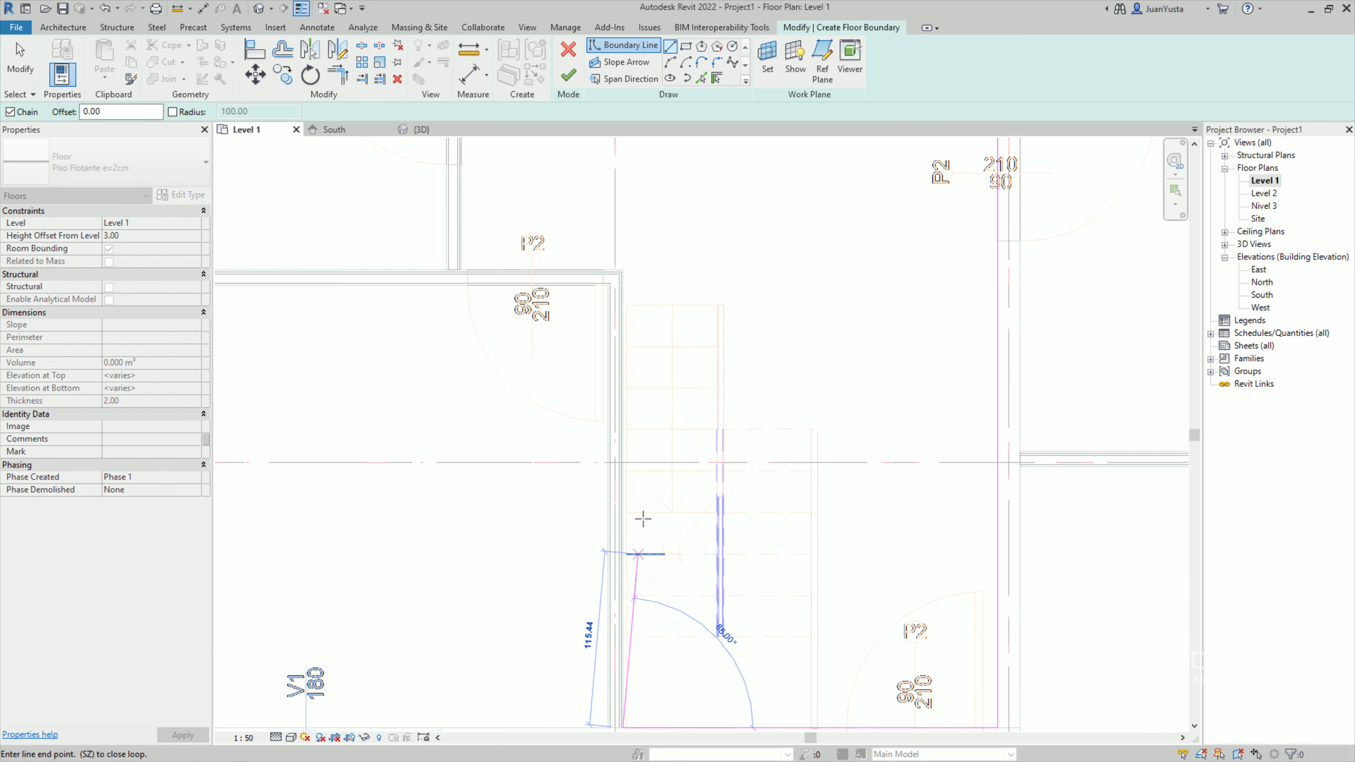
{"action": "scroll", "coordinate": [620, 286], "scroll_direction": "up", "scroll_amount": 4}
{"action": "left_click", "coordinate": [618, 238]}
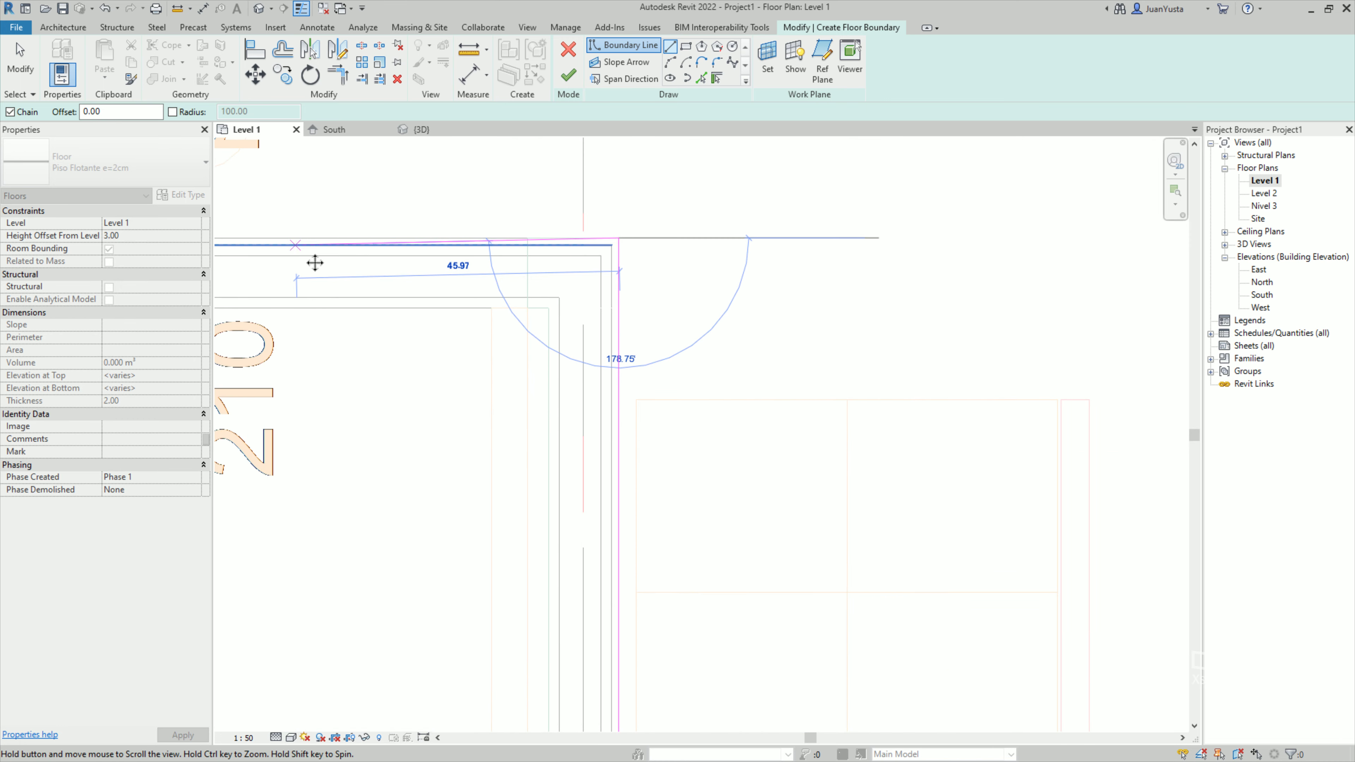
{"action": "middle_click_drag", "start_coordinate": [314, 263], "coordinate": [863, 399]}
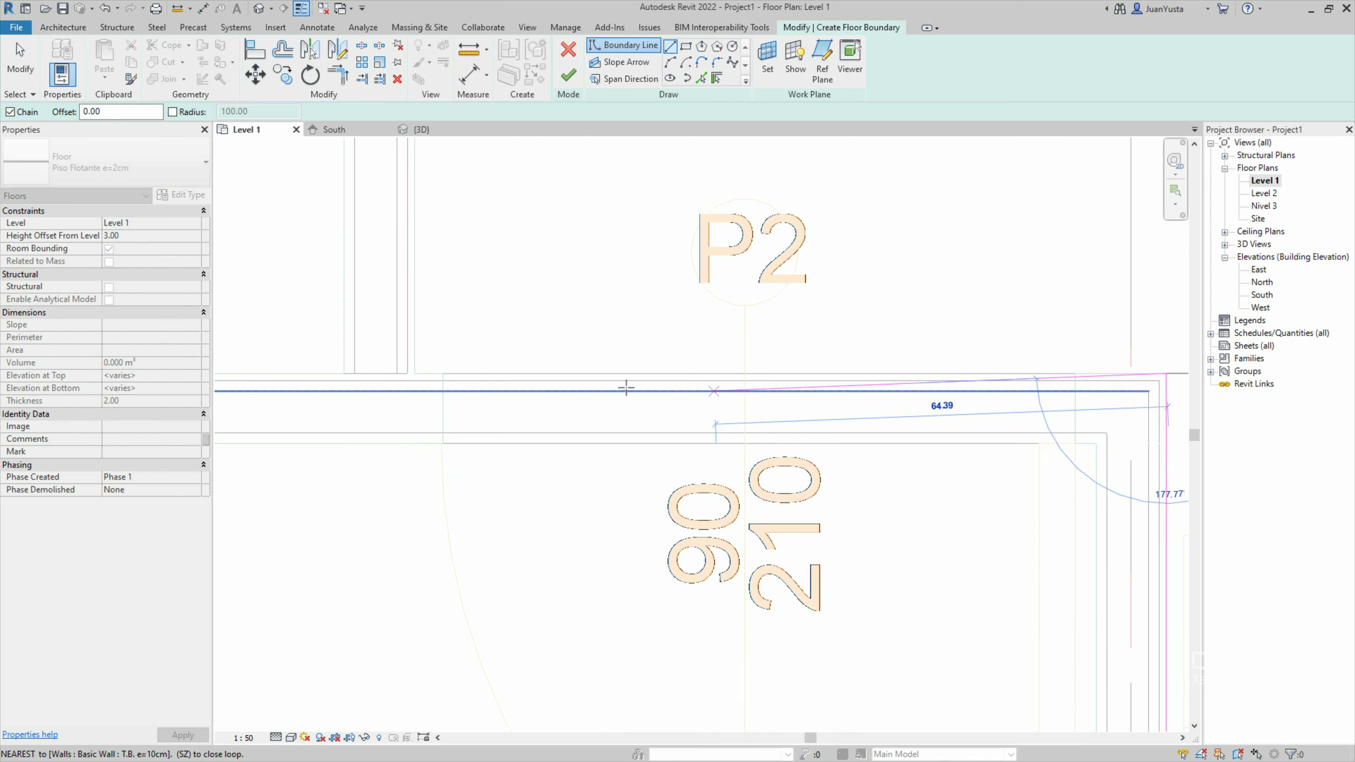
{"action": "left_click", "coordinate": [416, 373]}
{"action": "scroll", "coordinate": [490, 291], "scroll_direction": "down", "scroll_amount": 3}
{"action": "mouse_move", "coordinate": [490, 291]}
{"action": "middle_mouse_down"}
{"action": "mouse_move", "coordinate": [490, 378]}
{"action": "mouse_move", "coordinate": [439, 384]}
{"action": "middle_mouse_up"}
{"action": "scroll", "coordinate": [365, 334], "scroll_direction": "up", "scroll_amount": 4}
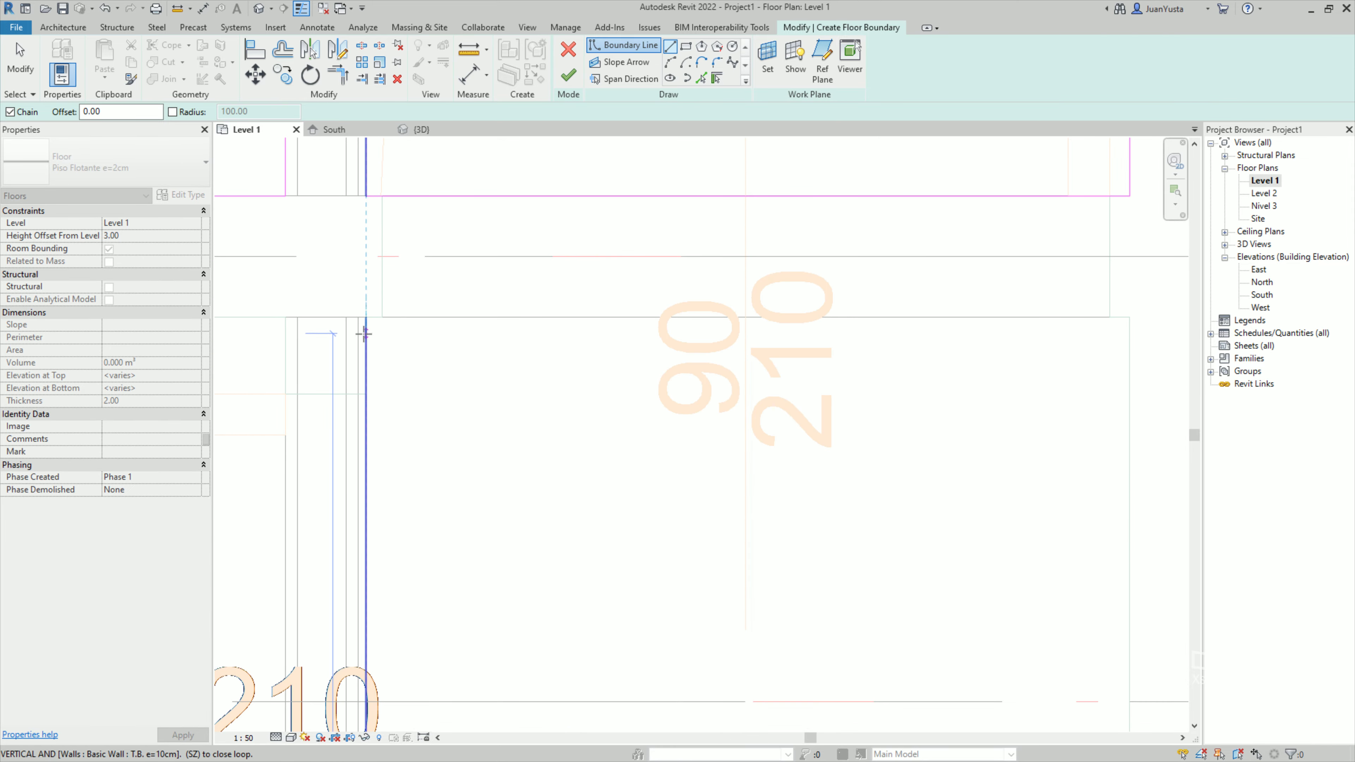
{"action": "left_click", "coordinate": [365, 317]}
{"action": "scroll", "coordinate": [366, 317], "scroll_direction": "down", "scroll_amount": 2}
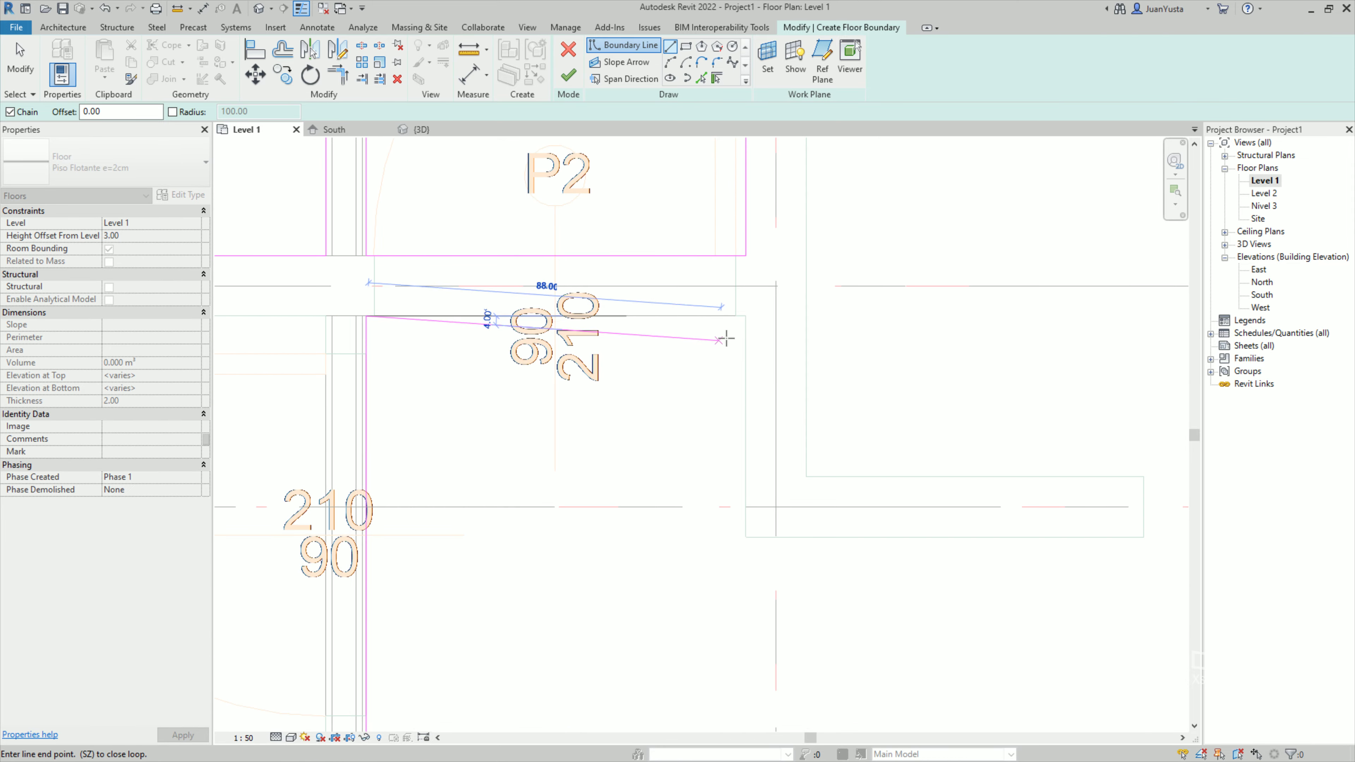
{"action": "left_click", "coordinate": [746, 316]}
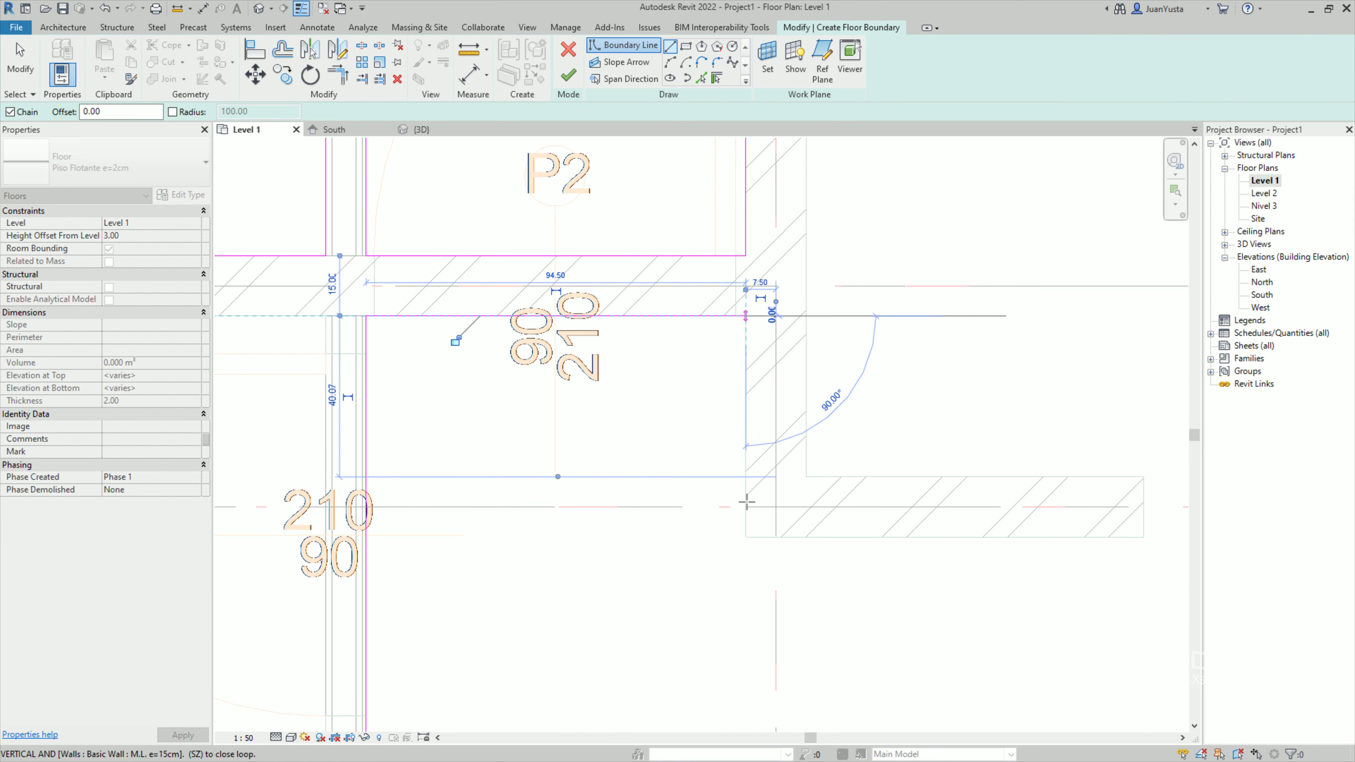
{"action": "left_click", "coordinate": [746, 536]}
{"action": "middle_click_drag", "start_coordinate": [1037, 560], "coordinate": [523, 541]}
{"action": "left_click", "coordinate": [536, 536]}
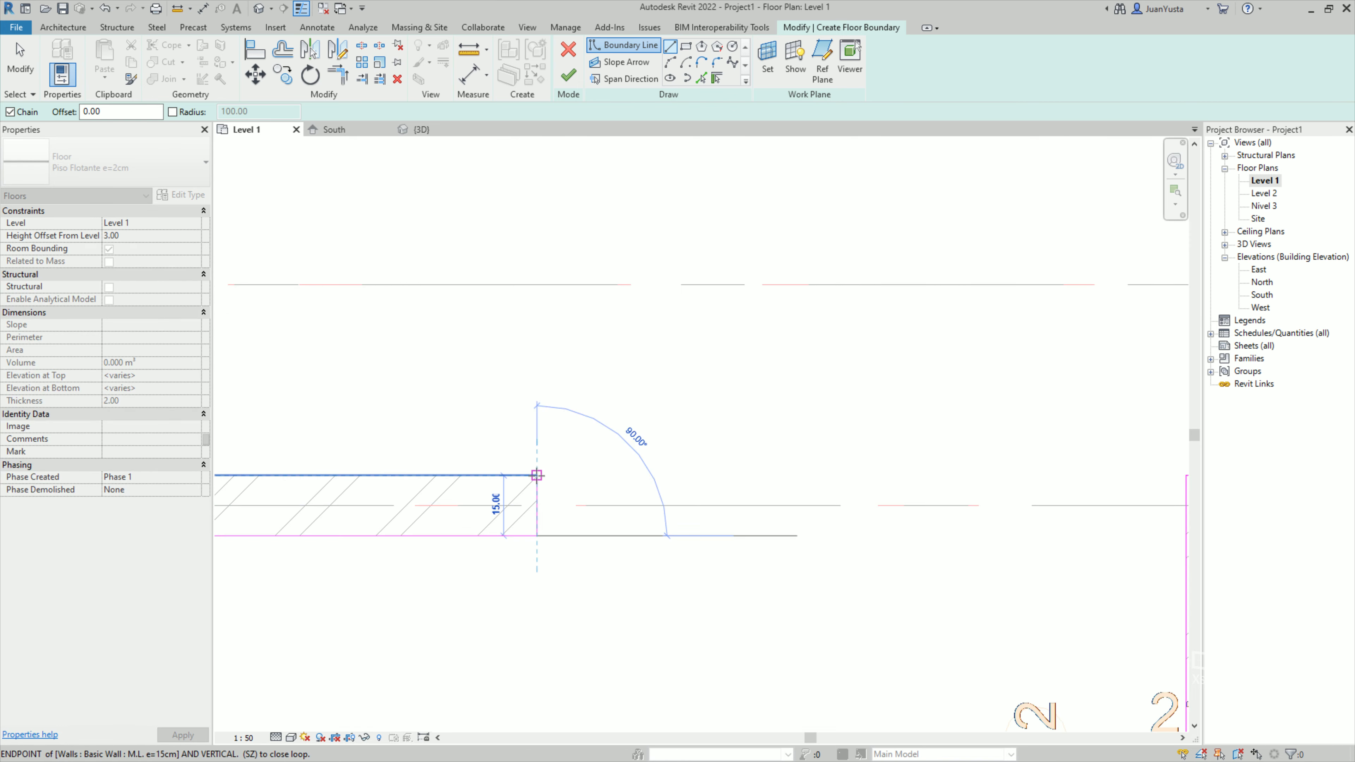
{"action": "left_click", "coordinate": [536, 475]}
{"action": "middle_click_drag", "start_coordinate": [311, 460], "coordinate": [615, 460]}
{"action": "left_click", "coordinate": [501, 475]}
{"action": "scroll", "coordinate": [501, 474], "scroll_direction": "down", "scroll_amount": 2}
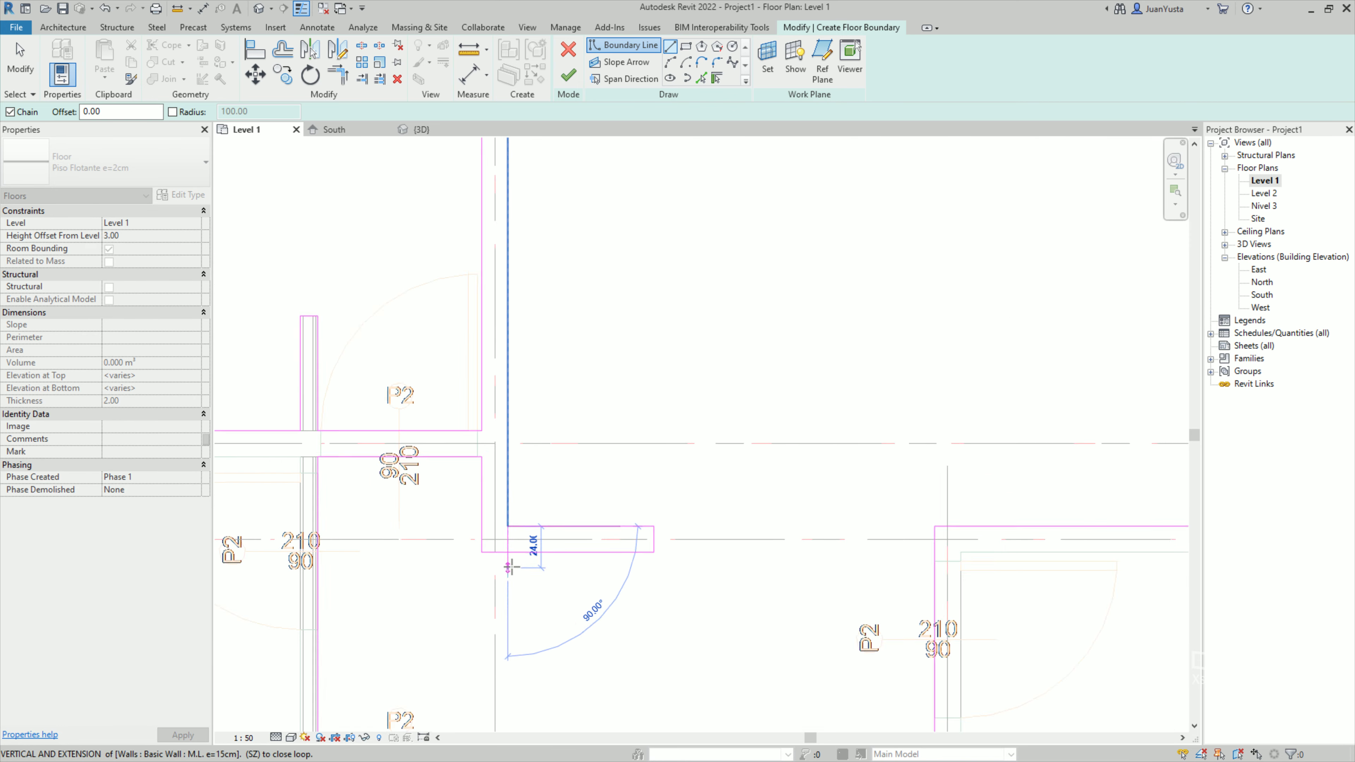
{"action": "scroll", "coordinate": [523, 534], "scroll_direction": "down", "scroll_amount": 2}
Close the second boundary loop and start a new boundary line along the top wall.
{"action": "left_click", "coordinate": [510, 252]}
{"action": "scroll", "coordinate": [608, 373], "scroll_direction": "down", "scroll_amount": 5}
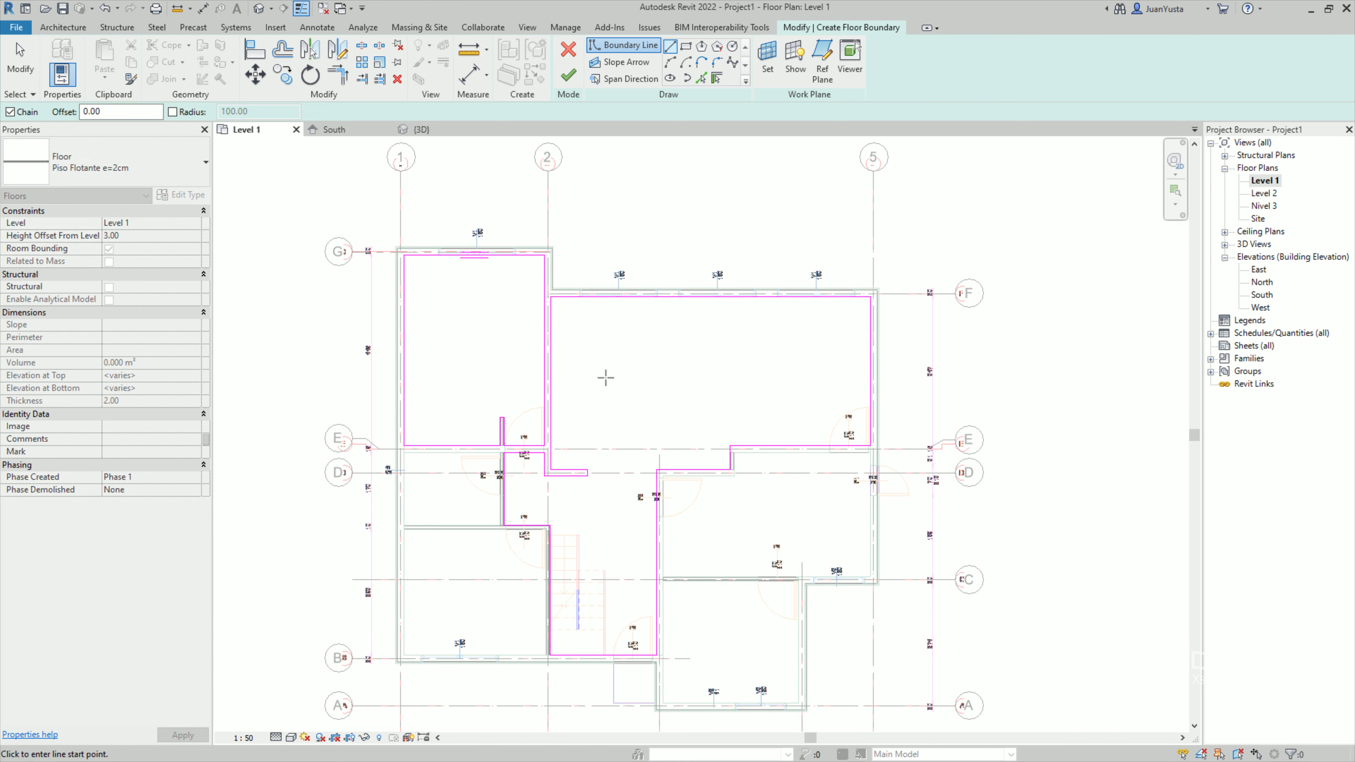
{"action": "middle_click_drag", "start_coordinate": [664, 464], "coordinate": [699, 229]}
{"action": "scroll", "coordinate": [389, 410], "scroll_direction": "up", "scroll_amount": 3}
{"action": "scroll", "coordinate": [698, 231], "scroll_direction": "up", "scroll_amount": 3}
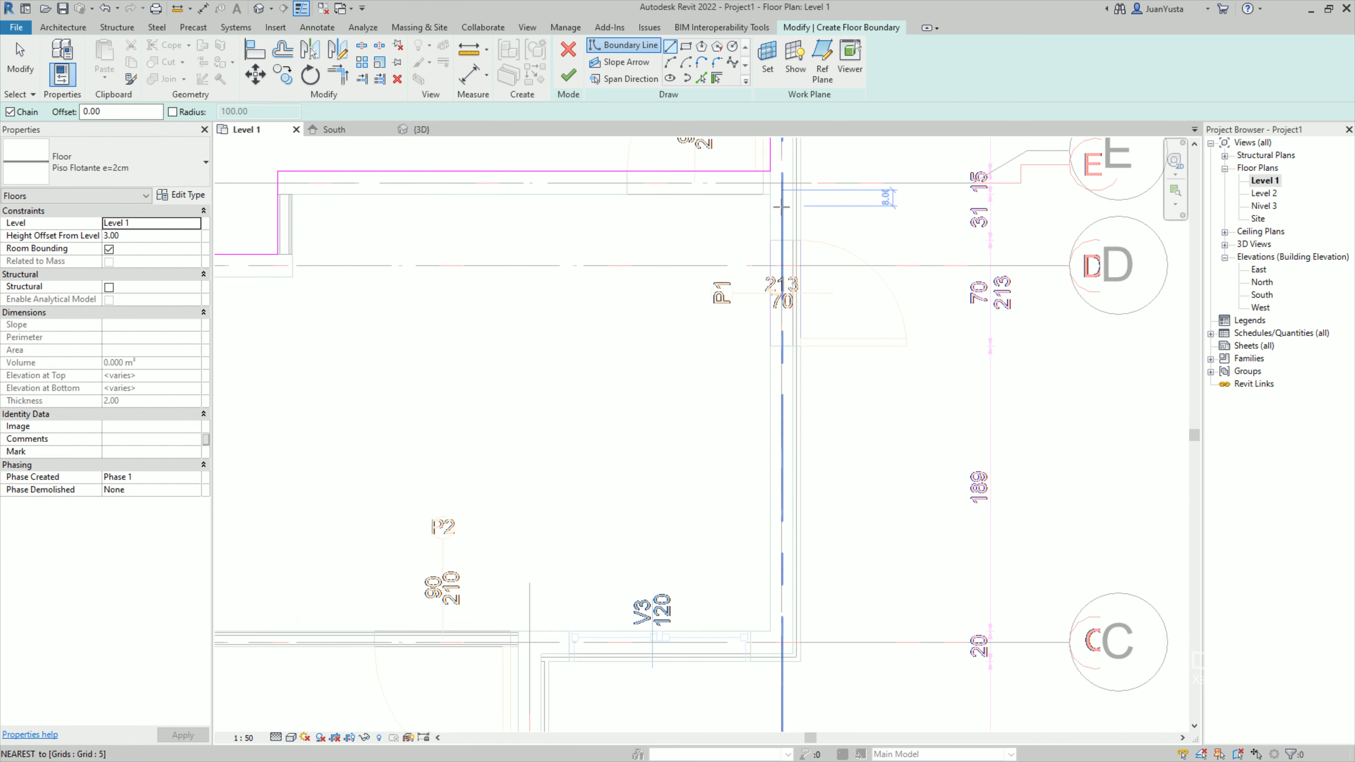
{"action": "scroll", "coordinate": [698, 230], "scroll_direction": "up", "scroll_amount": 2}
{"action": "left_click", "coordinate": [764, 187]}
{"action": "scroll", "coordinate": [402, 224], "scroll_direction": "up", "scroll_amount": 3}
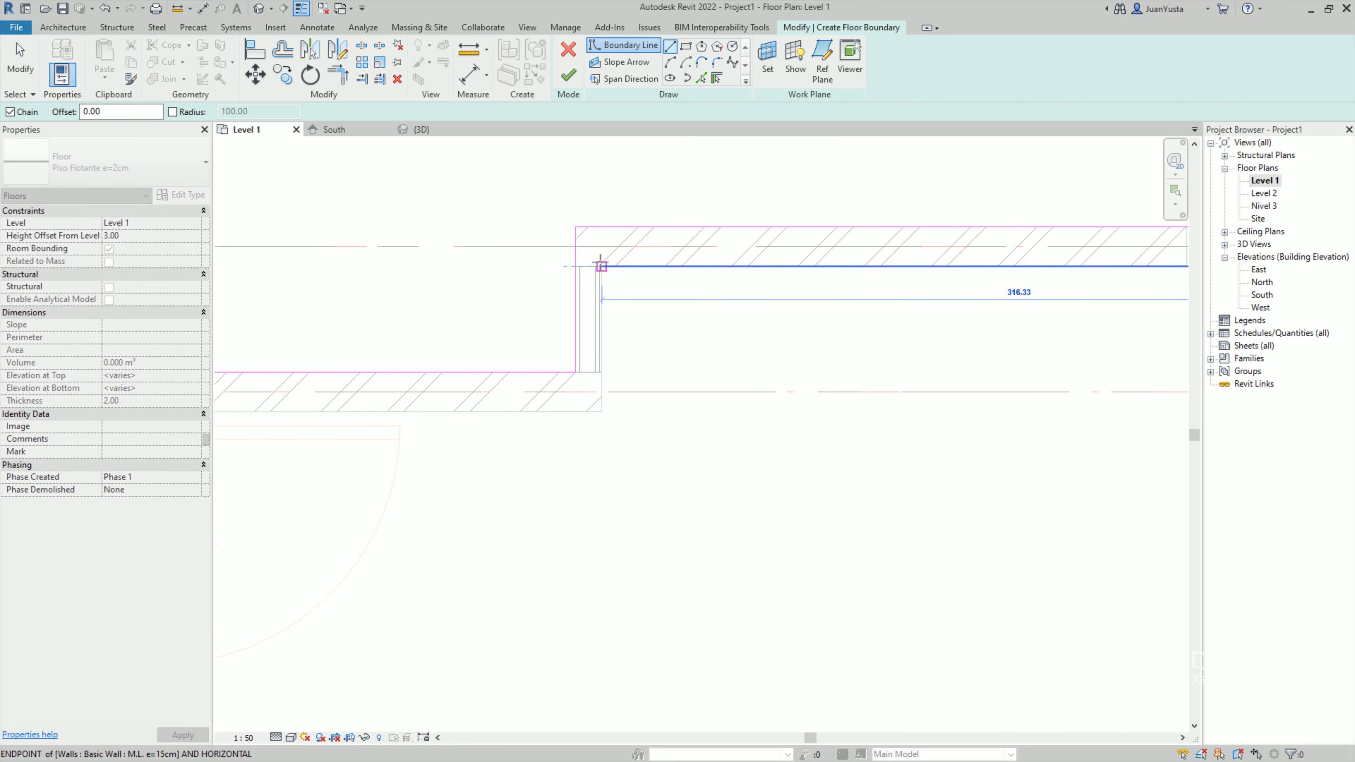
{"action": "scroll", "coordinate": [600, 265], "scroll_direction": "up", "scroll_amount": 3}
{"action": "left_click", "coordinate": [602, 273]}
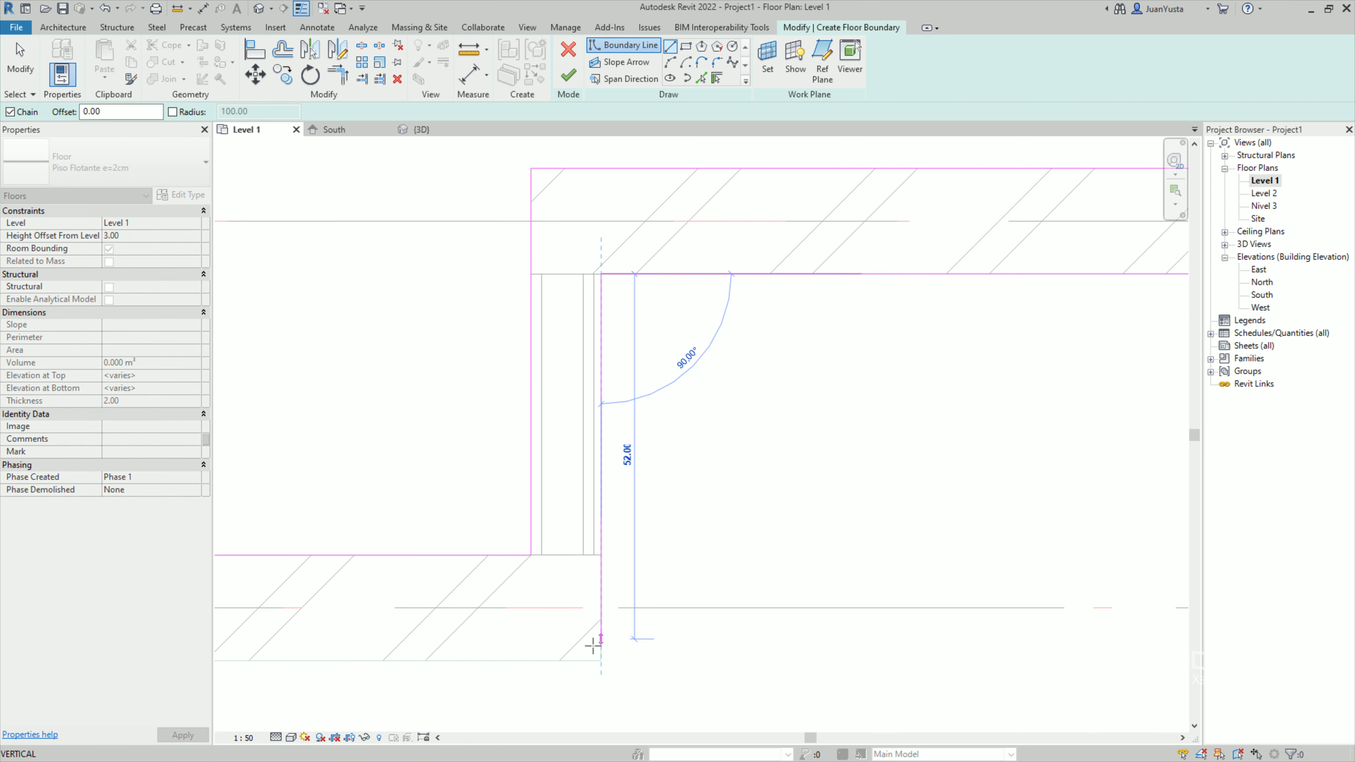
Trace the boundary down the vertical wall and across the next wall corners.
{"action": "left_click", "coordinate": [618, 623]}
{"action": "scroll", "coordinate": [862, 387], "scroll_direction": "down", "scroll_amount": 2}
{"action": "scroll", "coordinate": [520, 378], "scroll_direction": "up", "scroll_amount": 1}
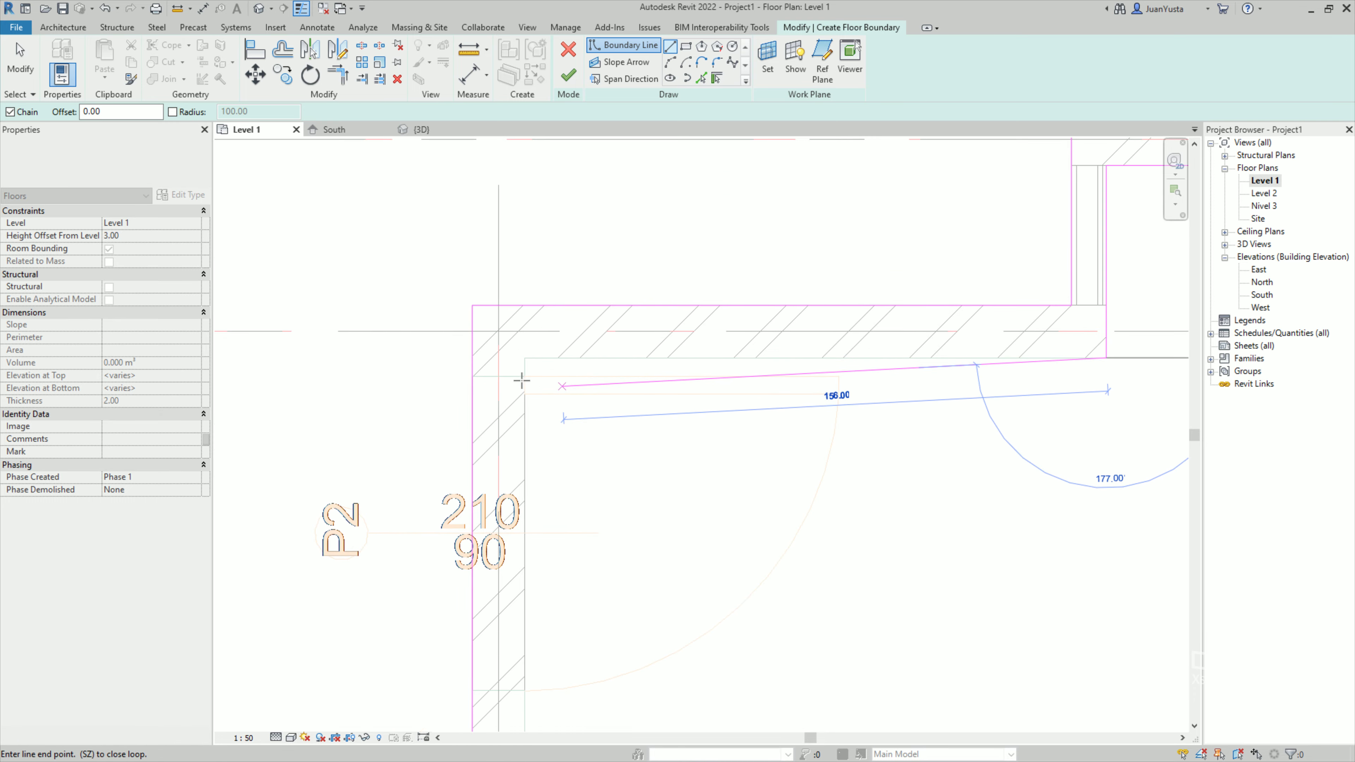
{"action": "scroll", "coordinate": [529, 342], "scroll_direction": "up", "scroll_amount": 1}
{"action": "left_click", "coordinate": [537, 335]}
{"action": "scroll", "coordinate": [617, 509], "scroll_direction": "down", "scroll_amount": 3}
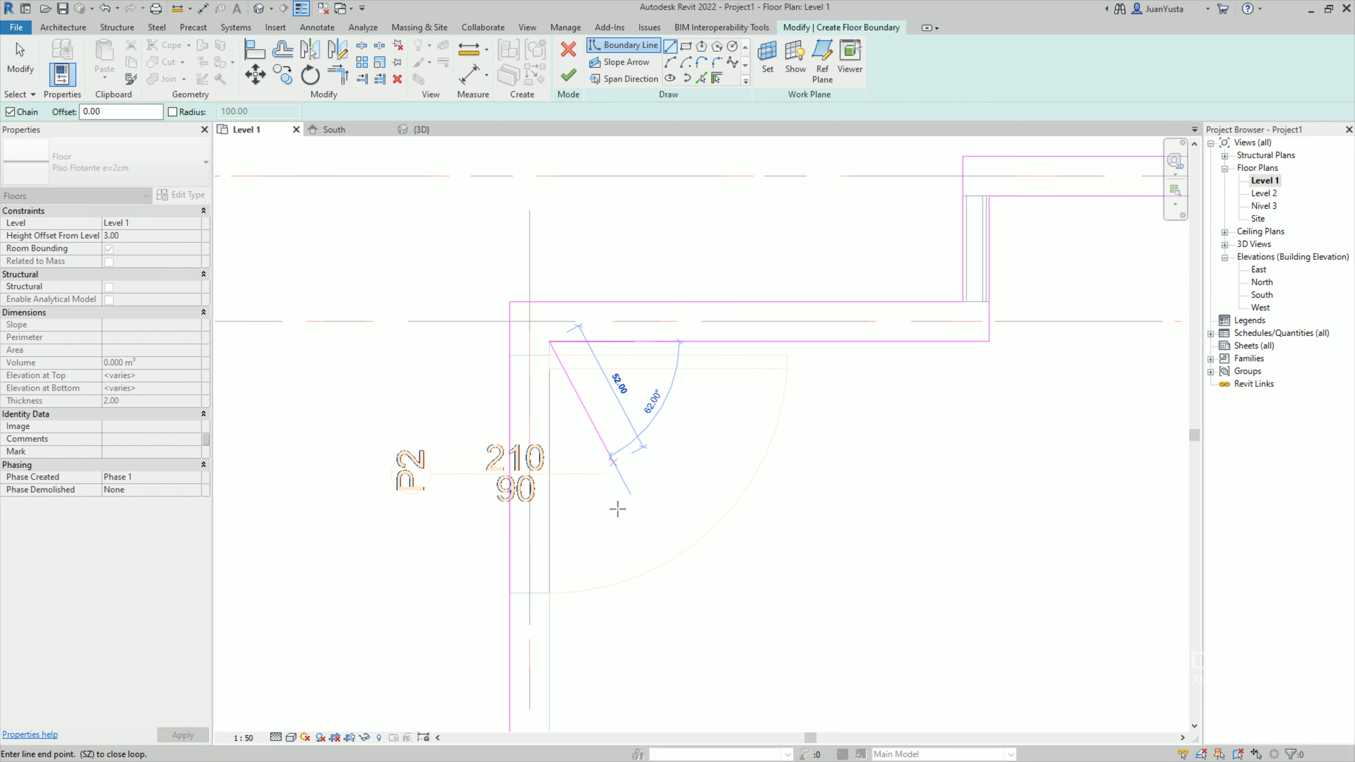
{"action": "scroll", "coordinate": [502, 235], "scroll_direction": "up", "scroll_amount": 4}
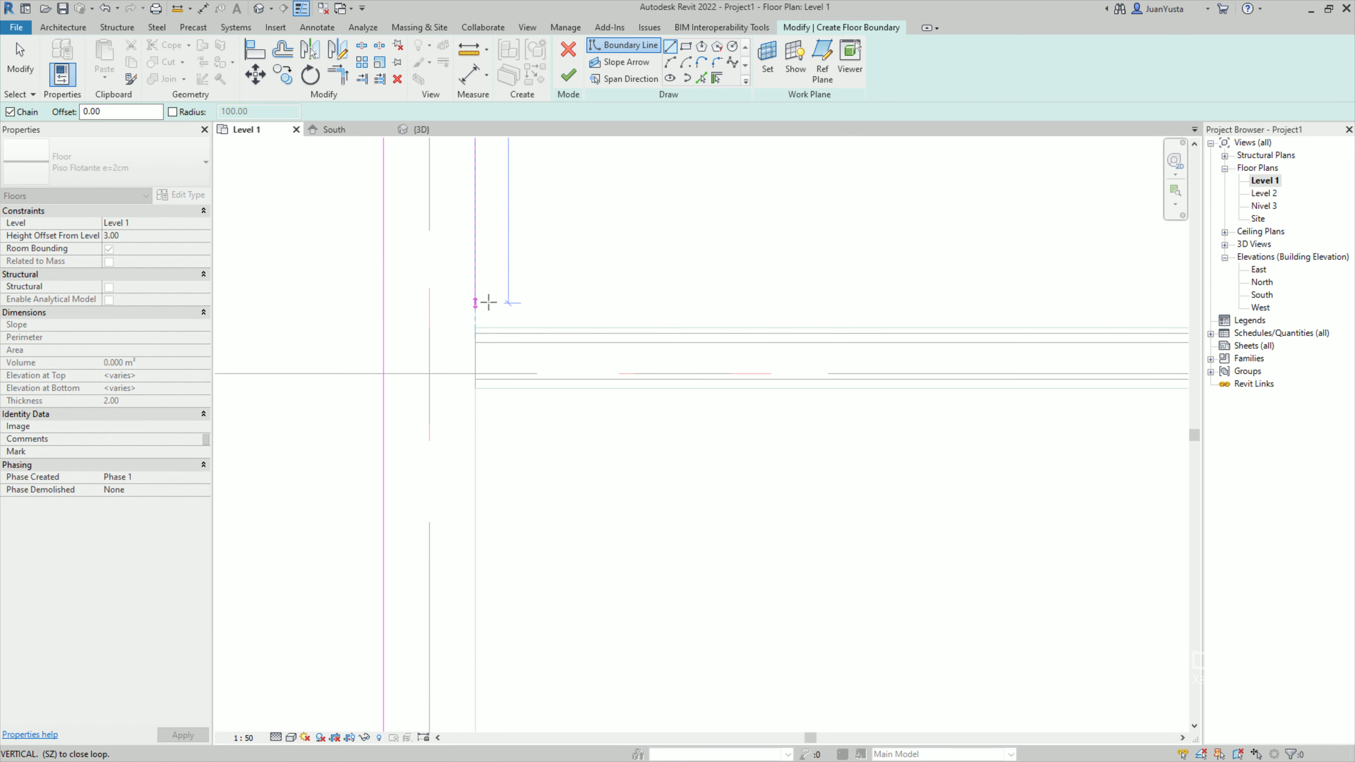
{"action": "left_click", "coordinate": [475, 327]}
{"action": "scroll", "coordinate": [862, 354], "scroll_direction": "down", "scroll_amount": 3}
{"action": "scroll", "coordinate": [898, 348], "scroll_direction": "up", "scroll_amount": 2}
{"action": "scroll", "coordinate": [811, 309], "scroll_direction": "up", "scroll_amount": 2}
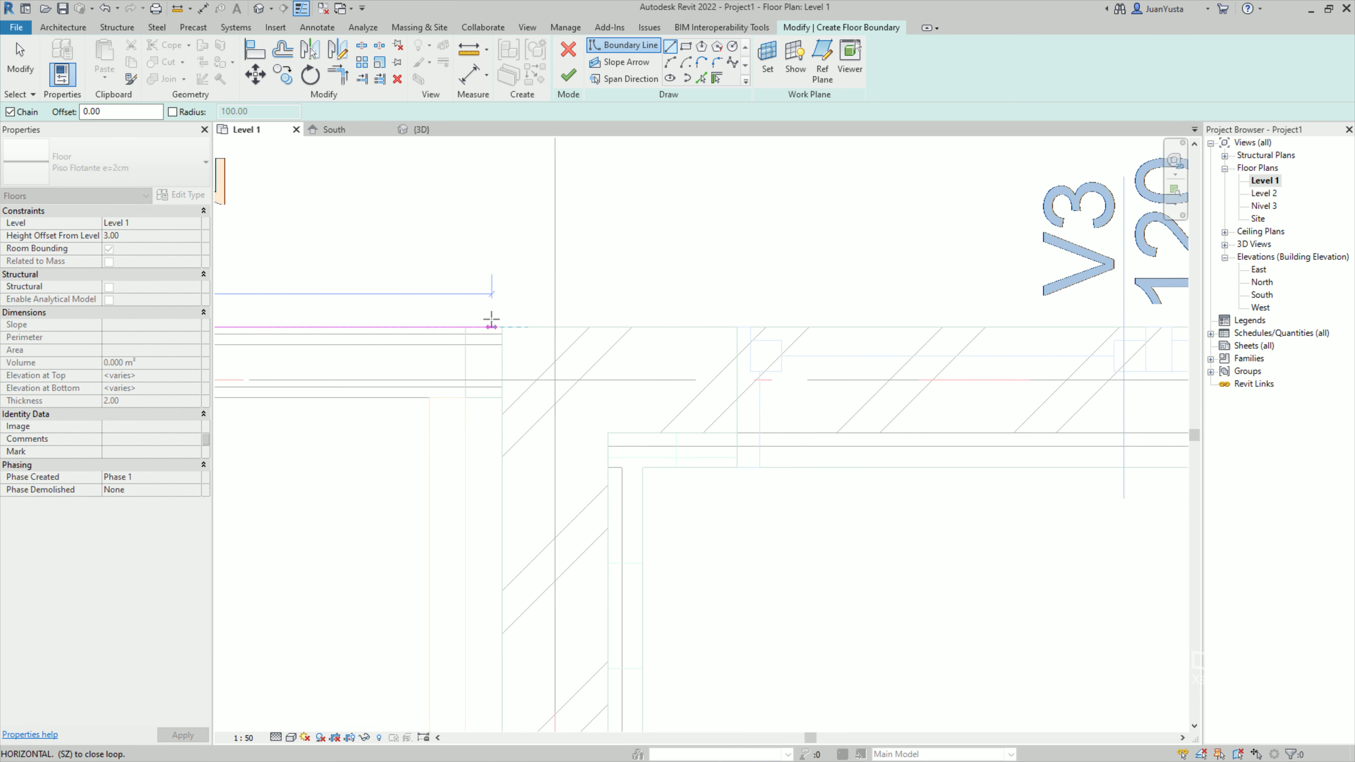
{"action": "scroll", "coordinate": [832, 336], "scroll_direction": "down", "scroll_amount": 3}
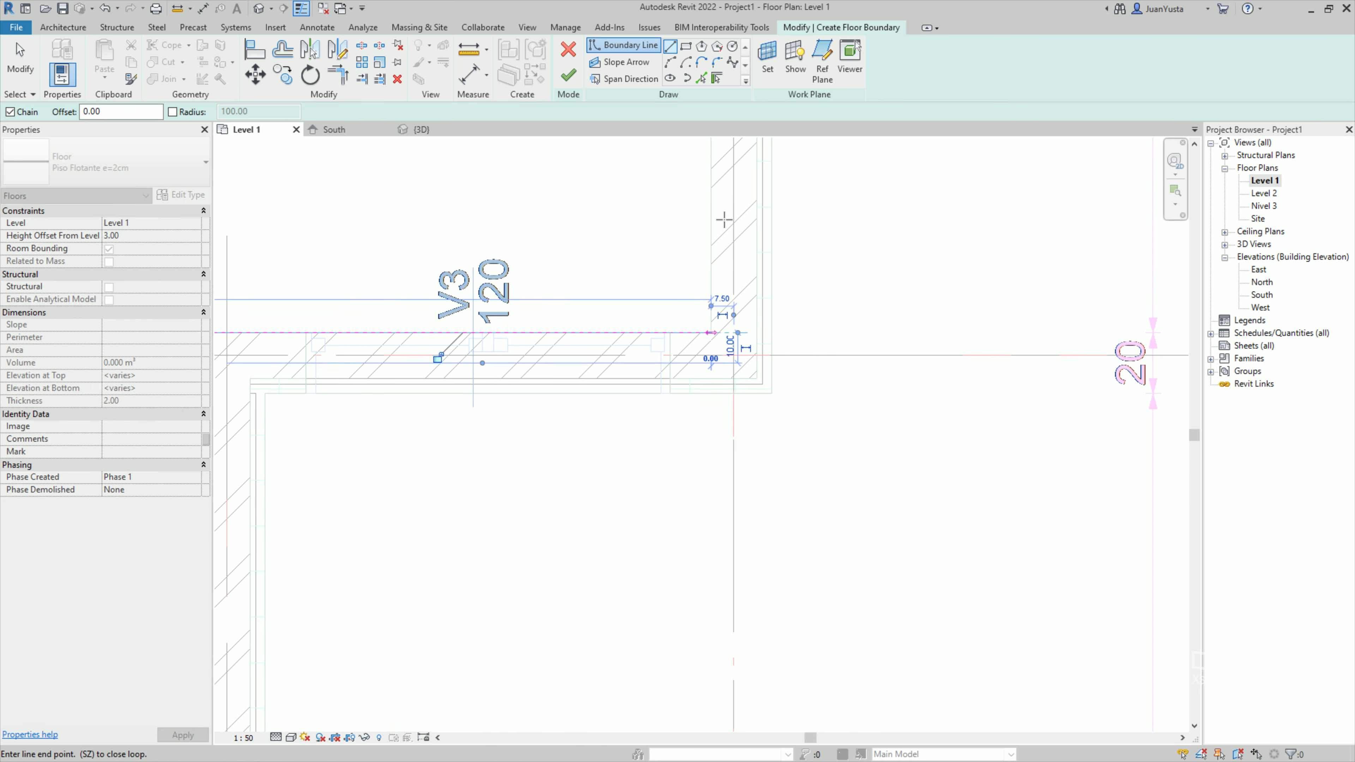
Add the horizontal boundary corner and close the loop with the final segment.
{"action": "left_click", "coordinate": [715, 333]}
{"action": "middle_click_drag", "start_coordinate": [715, 213], "coordinate": [714, 587]}
{"action": "scroll", "coordinate": [718, 251], "scroll_direction": "up", "scroll_amount": 3}
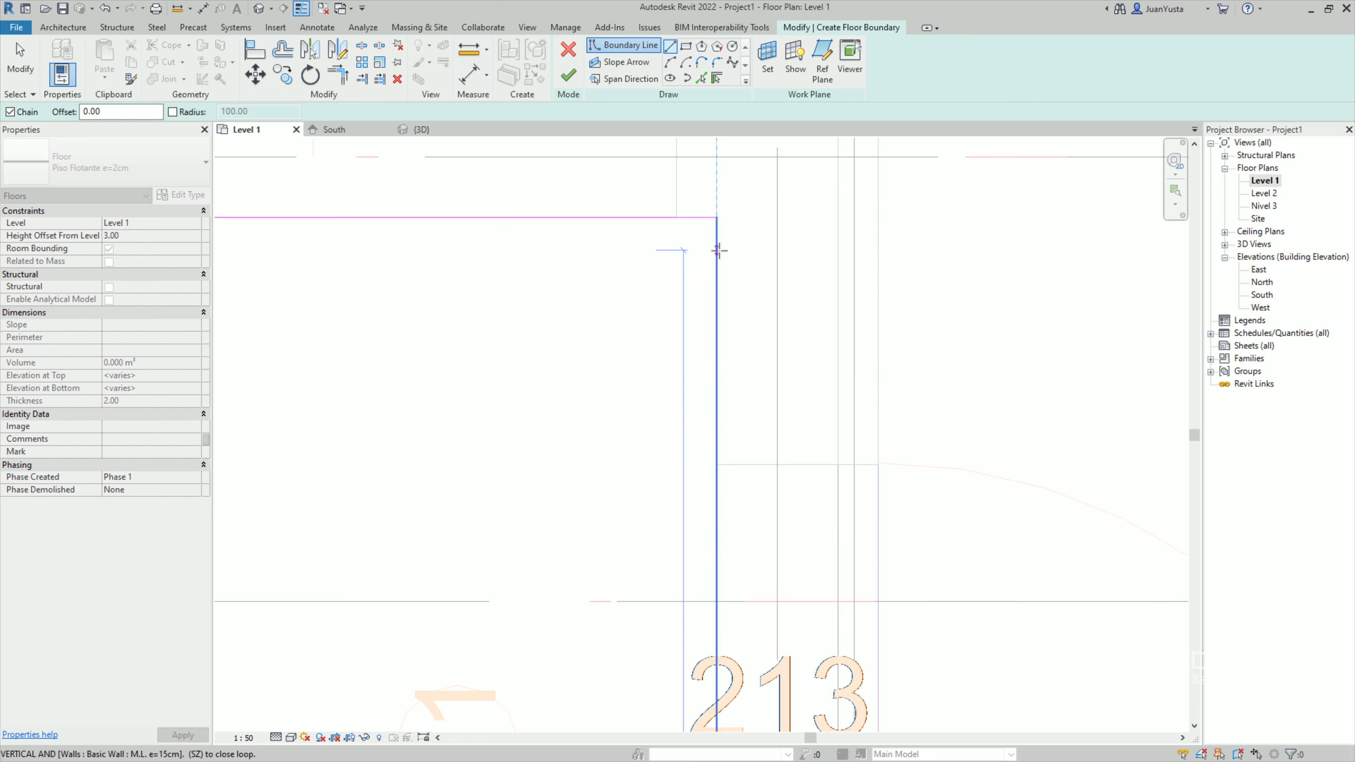
{"action": "middle_click_drag", "start_coordinate": [718, 250], "coordinate": [714, 376]}
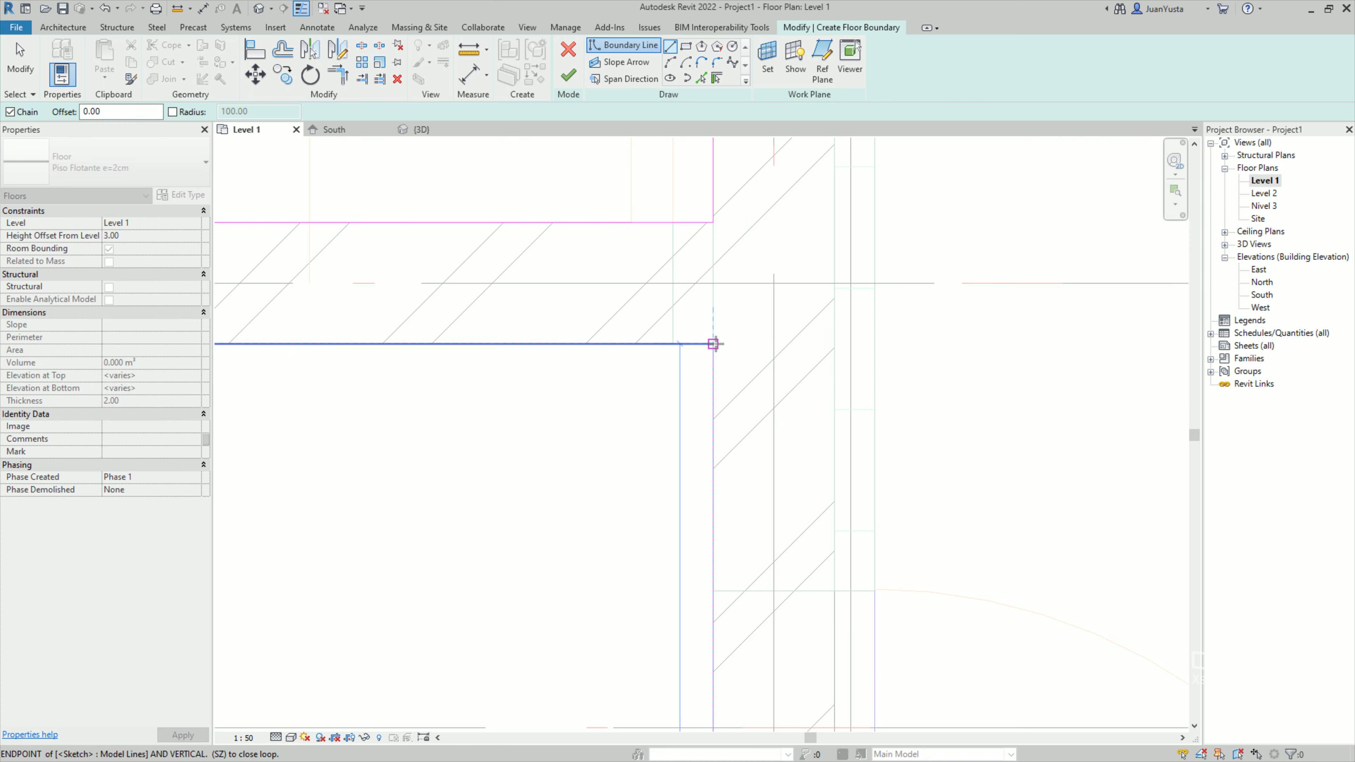
{"action": "left_click", "coordinate": [714, 343]}
{"action": "scroll", "coordinate": [792, 357], "scroll_direction": "down", "scroll_amount": 6}
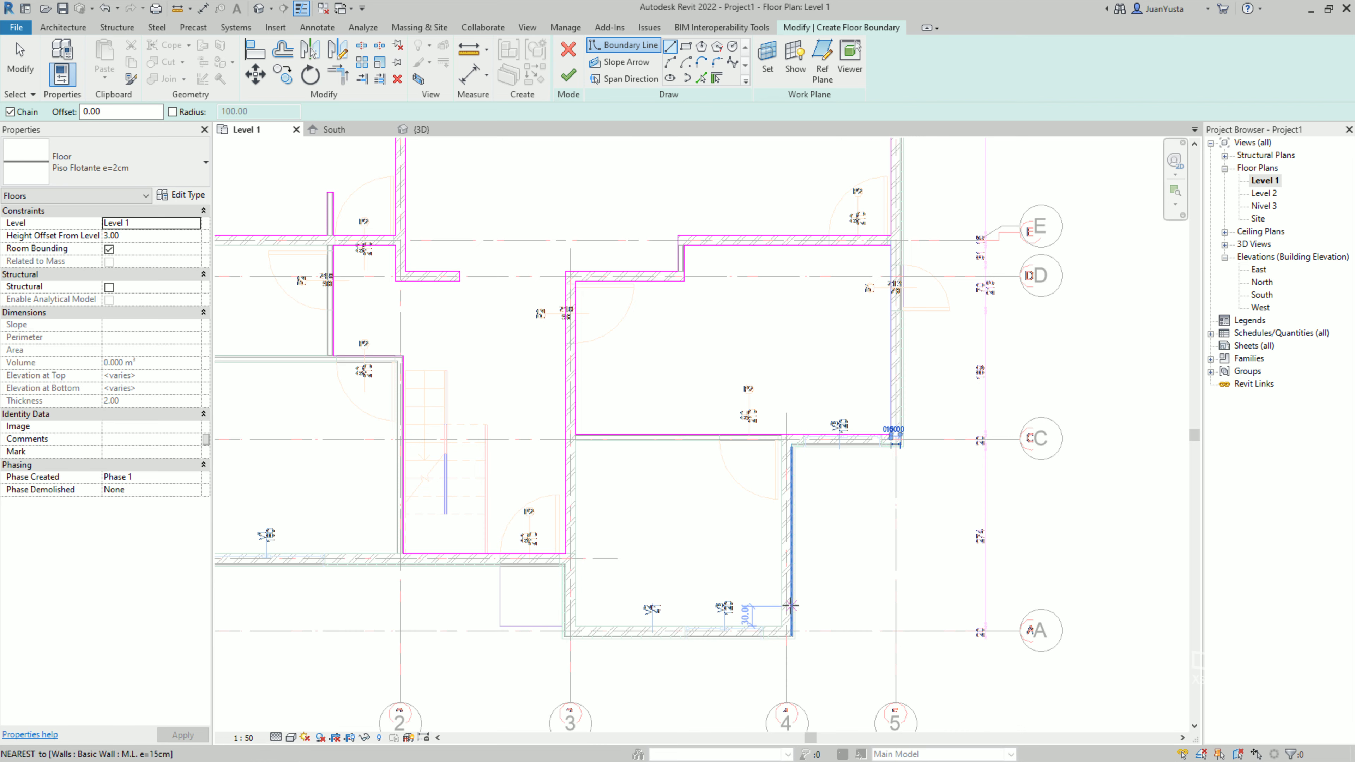
{"action": "scroll", "coordinate": [791, 606], "scroll_direction": "up", "scroll_amount": 2}
{"action": "scroll", "coordinate": [791, 606], "scroll_direction": "up", "scroll_amount": 2}
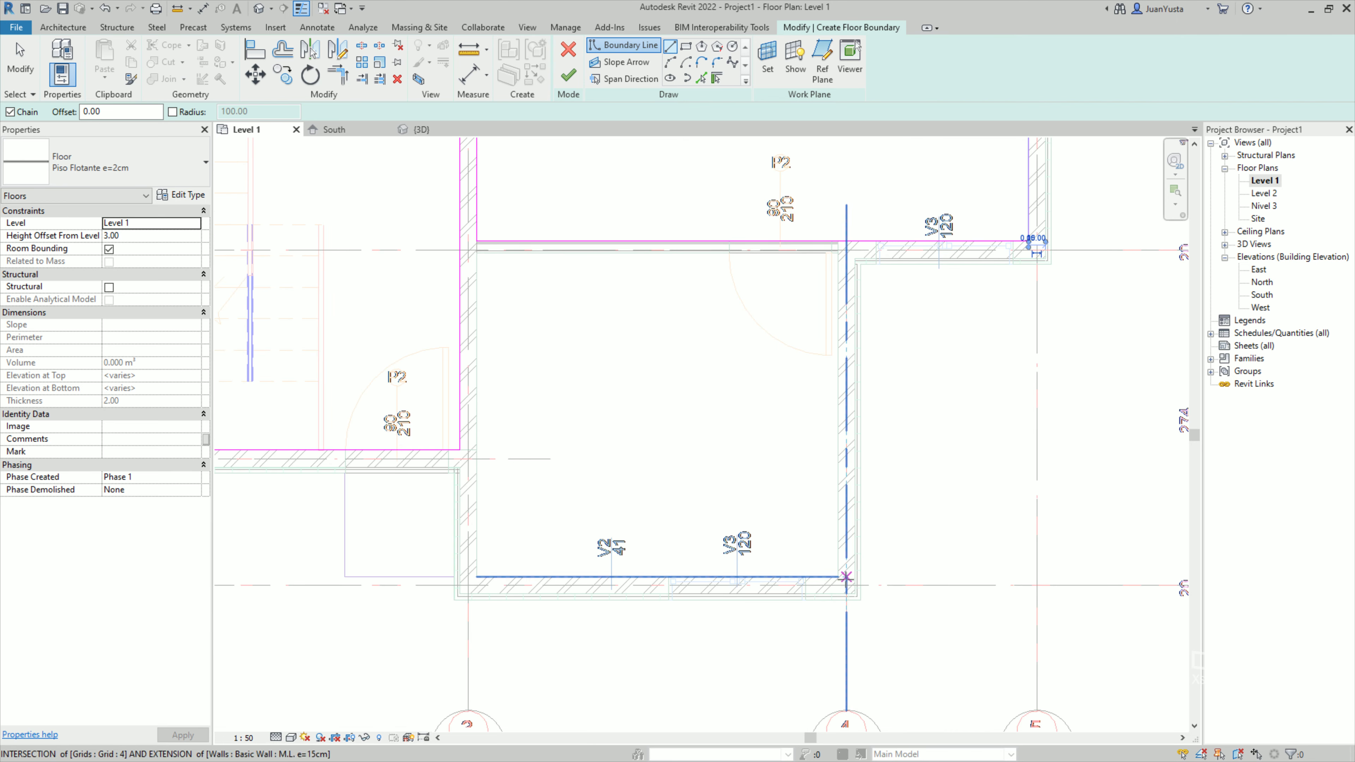
Draw a rectangular boundary around the lower room between grids 3 and 4.
{"action": "left_click", "coordinate": [687, 47]}
{"action": "scroll", "coordinate": [520, 227], "scroll_direction": "up", "scroll_amount": 3}
{"action": "scroll", "coordinate": [483, 283], "scroll_direction": "up", "scroll_amount": 2}
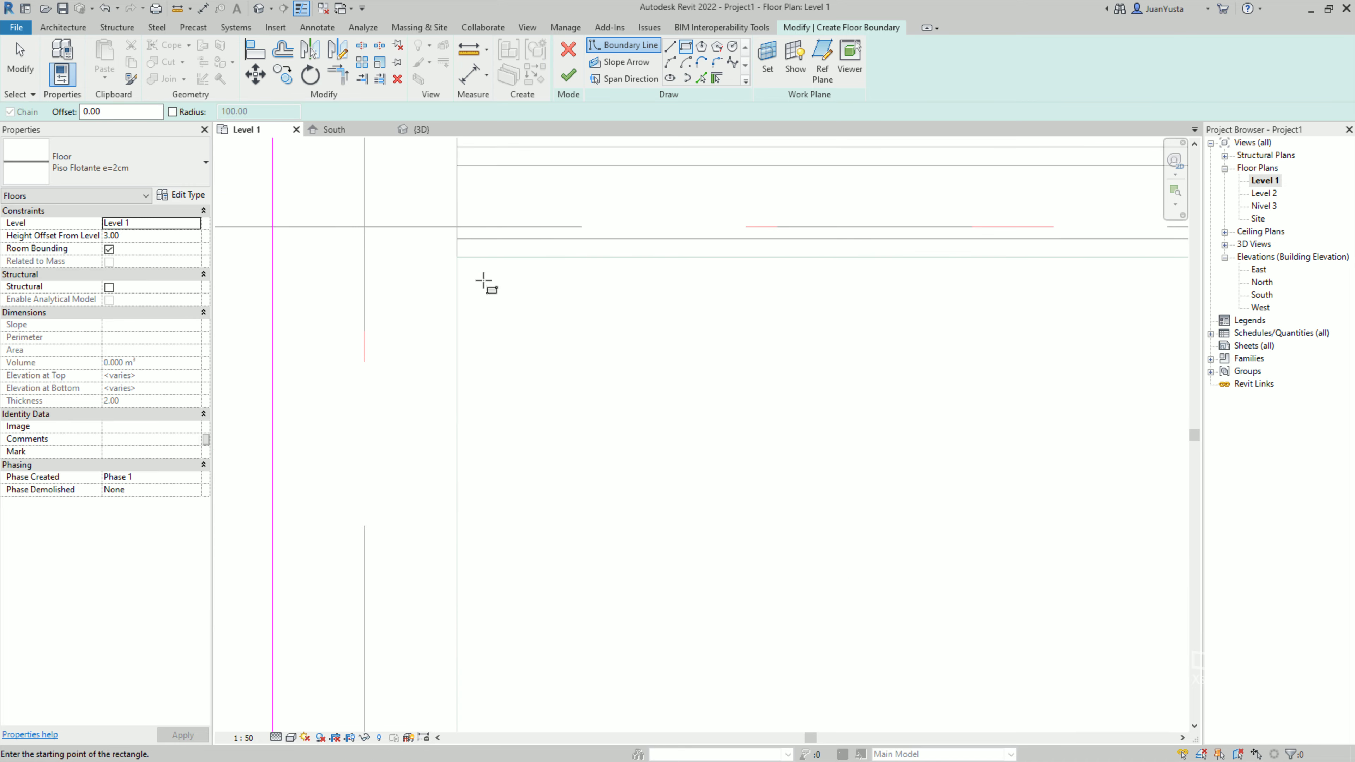
{"action": "left_click", "coordinate": [457, 257]}
{"action": "scroll", "coordinate": [683, 417], "scroll_direction": "down", "scroll_amount": 3}
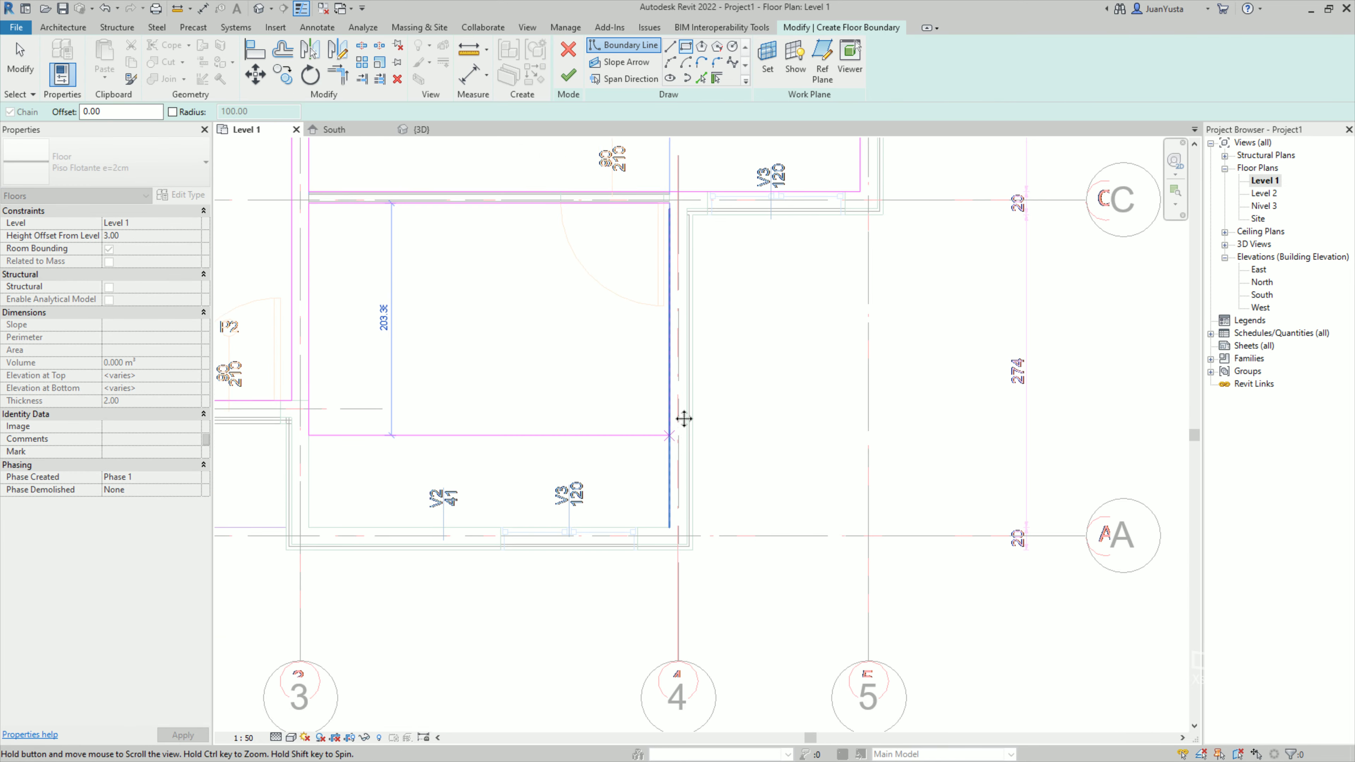
{"action": "scroll", "coordinate": [687, 491], "scroll_direction": "up", "scroll_amount": 3}
{"action": "left_click", "coordinate": [724, 504]}
{"action": "scroll", "coordinate": [724, 499], "scroll_direction": "down", "scroll_amount": 2}
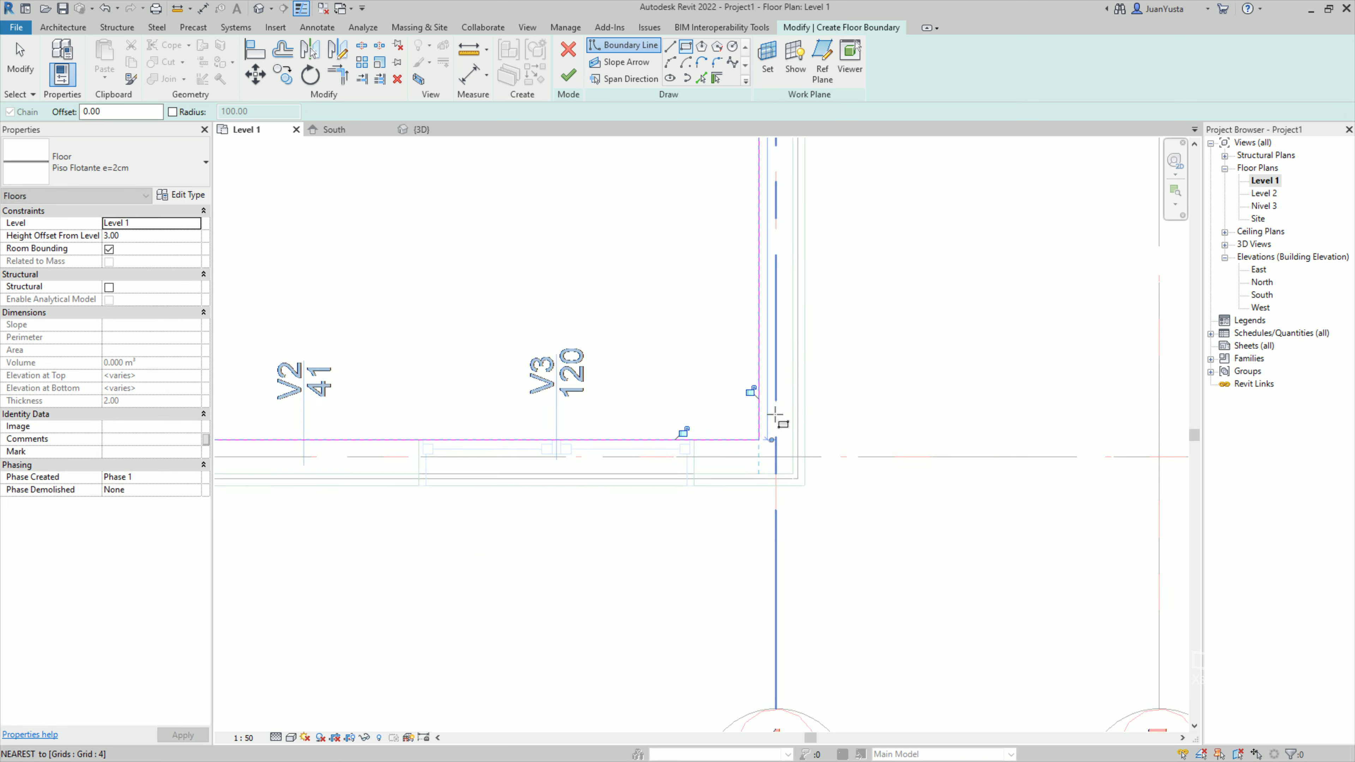
{"action": "scroll", "coordinate": [747, 427], "scroll_direction": "down", "scroll_amount": 2}
{"action": "scroll", "coordinate": [477, 355], "scroll_direction": "down", "scroll_amount": 3}
{"action": "scroll", "coordinate": [469, 341], "scroll_direction": "down", "scroll_amount": 2}
Finish the Piso Flotante e=2cm sketch into a 77.006 m² floor and view it in {3D}.
{"action": "scroll", "coordinate": [453, 299], "scroll_direction": "up", "scroll_amount": 1}
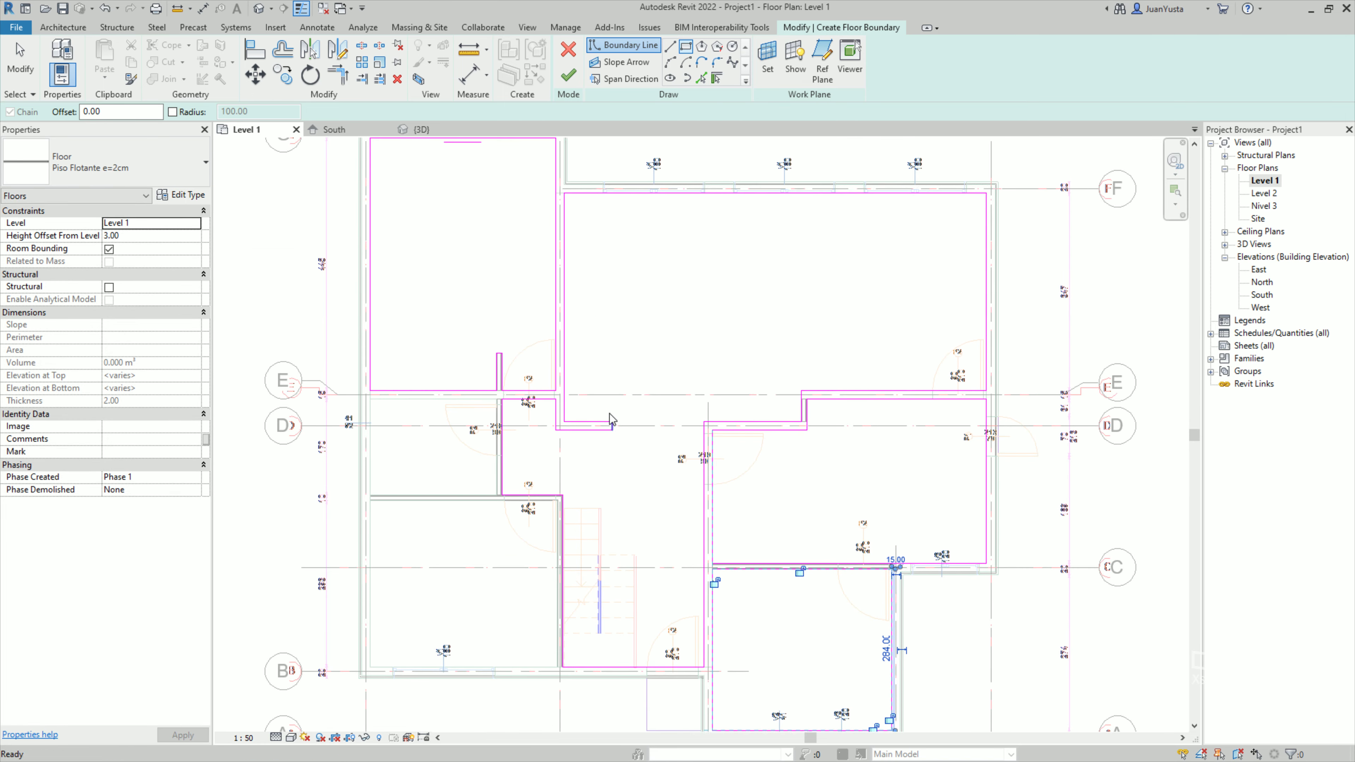
{"action": "scroll", "coordinate": [446, 279], "scroll_direction": "down", "scroll_amount": 1}
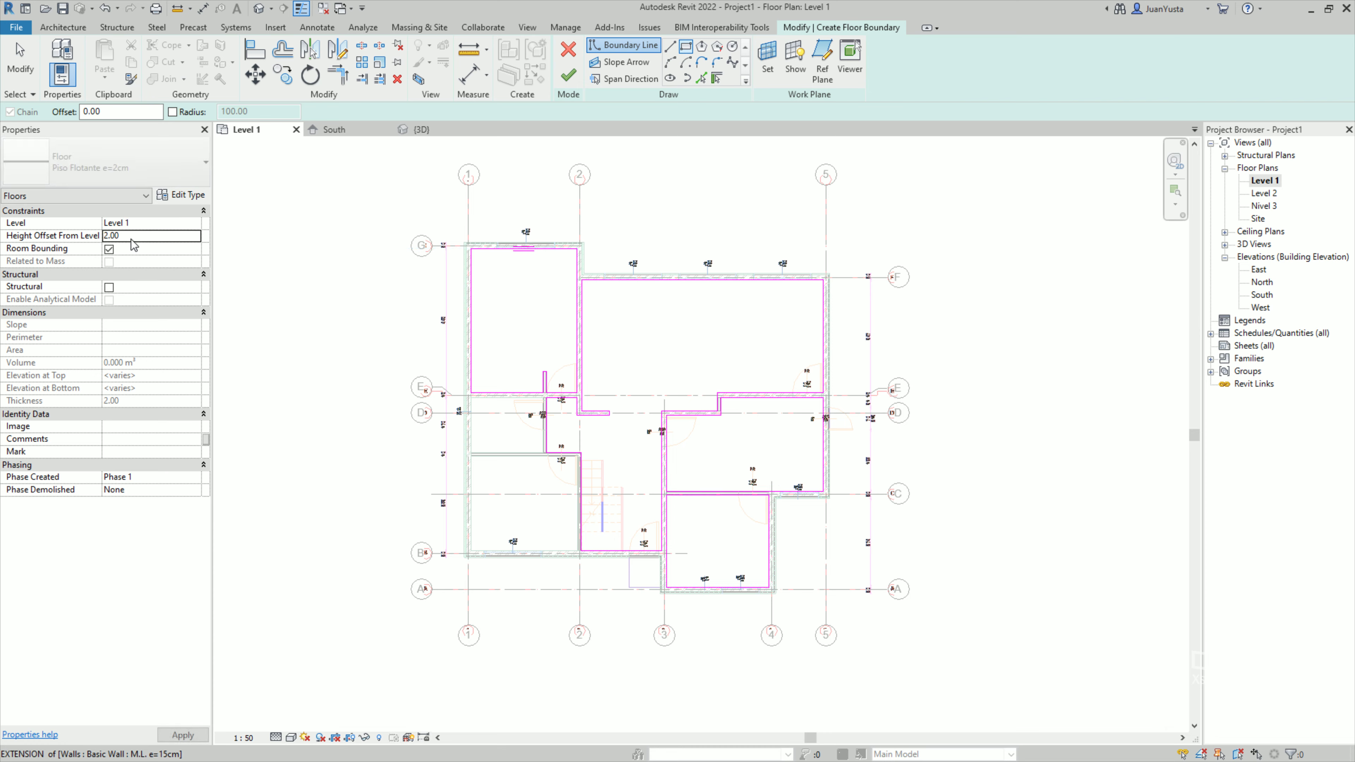
{"action": "left_click", "coordinate": [575, 84]}
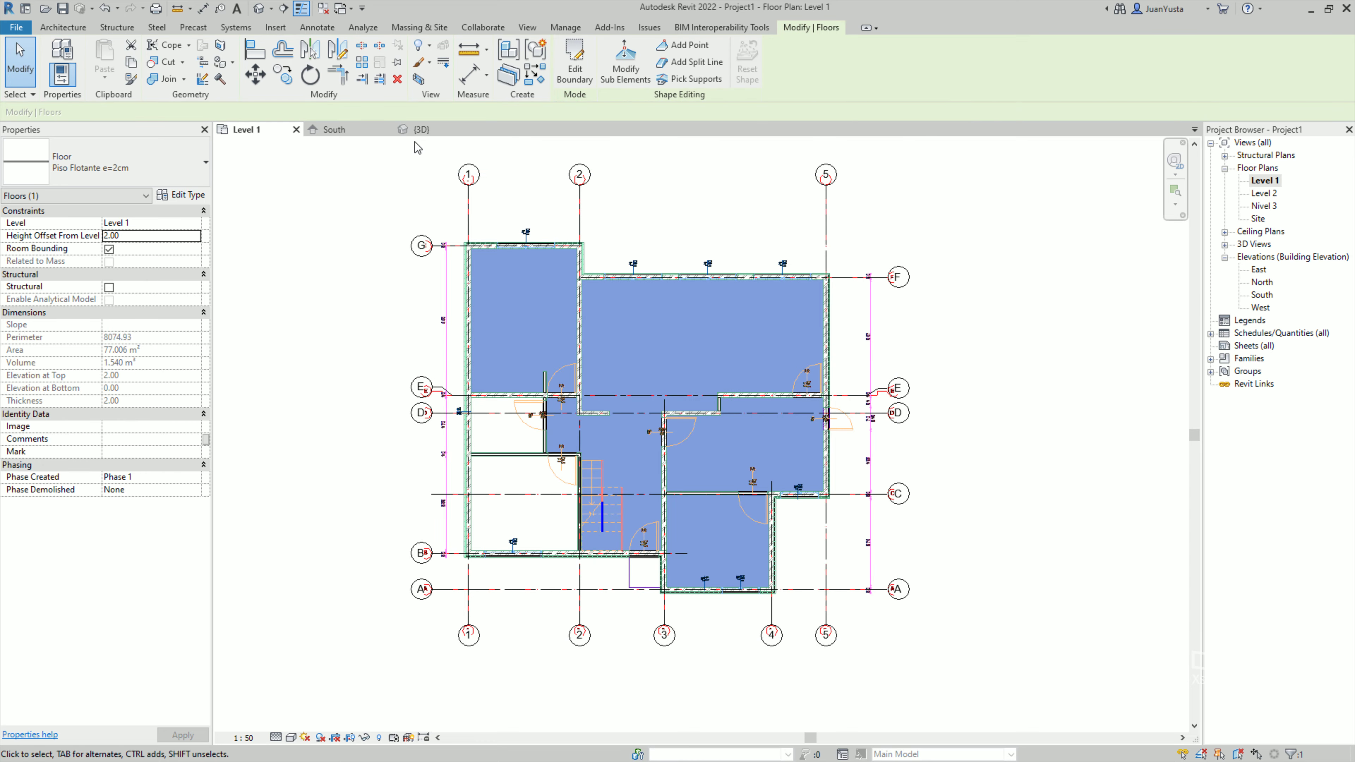
{"action": "left_click", "coordinate": [427, 128]}
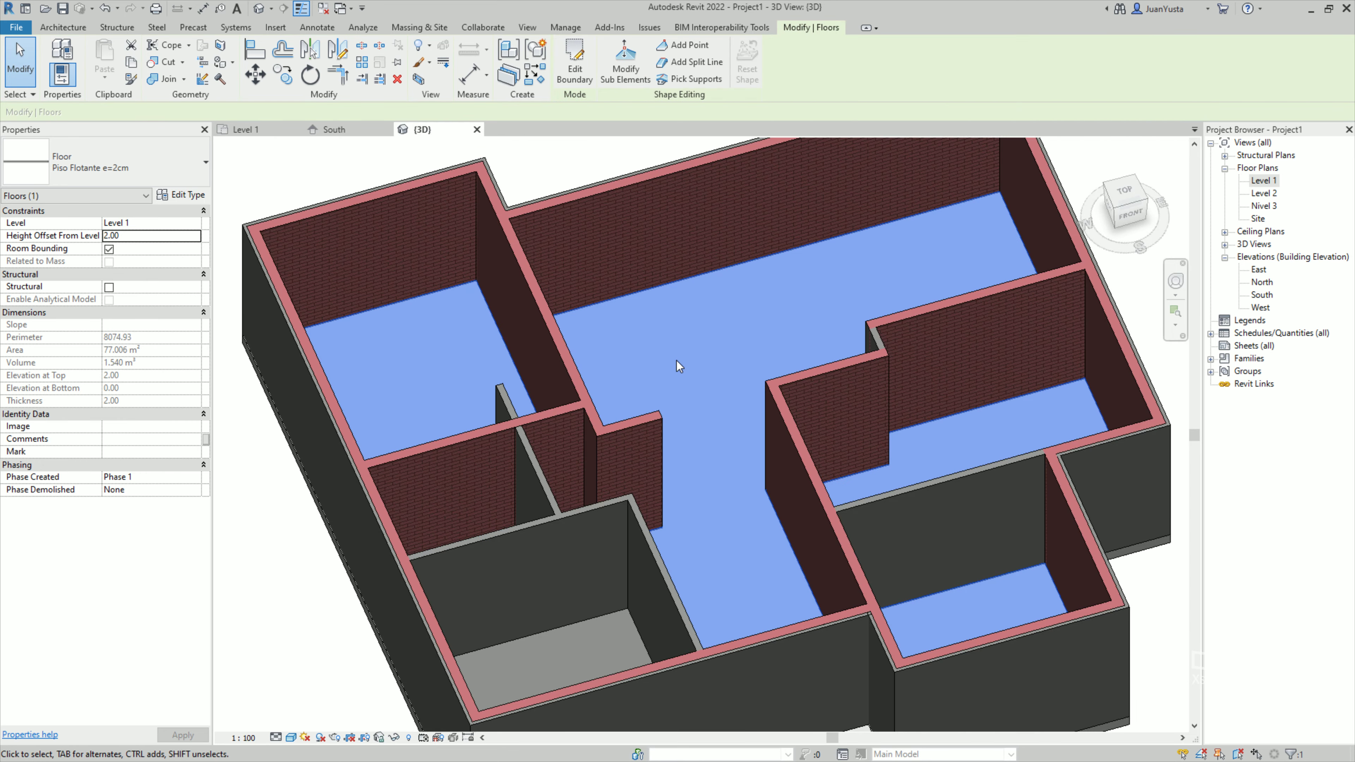
{"action": "key", "text": "Escape"}
{"action": "scroll", "coordinate": [677, 341], "scroll_direction": "down", "scroll_amount": 2}
{"action": "scroll", "coordinate": [677, 341], "scroll_direction": "down", "scroll_amount": 2}
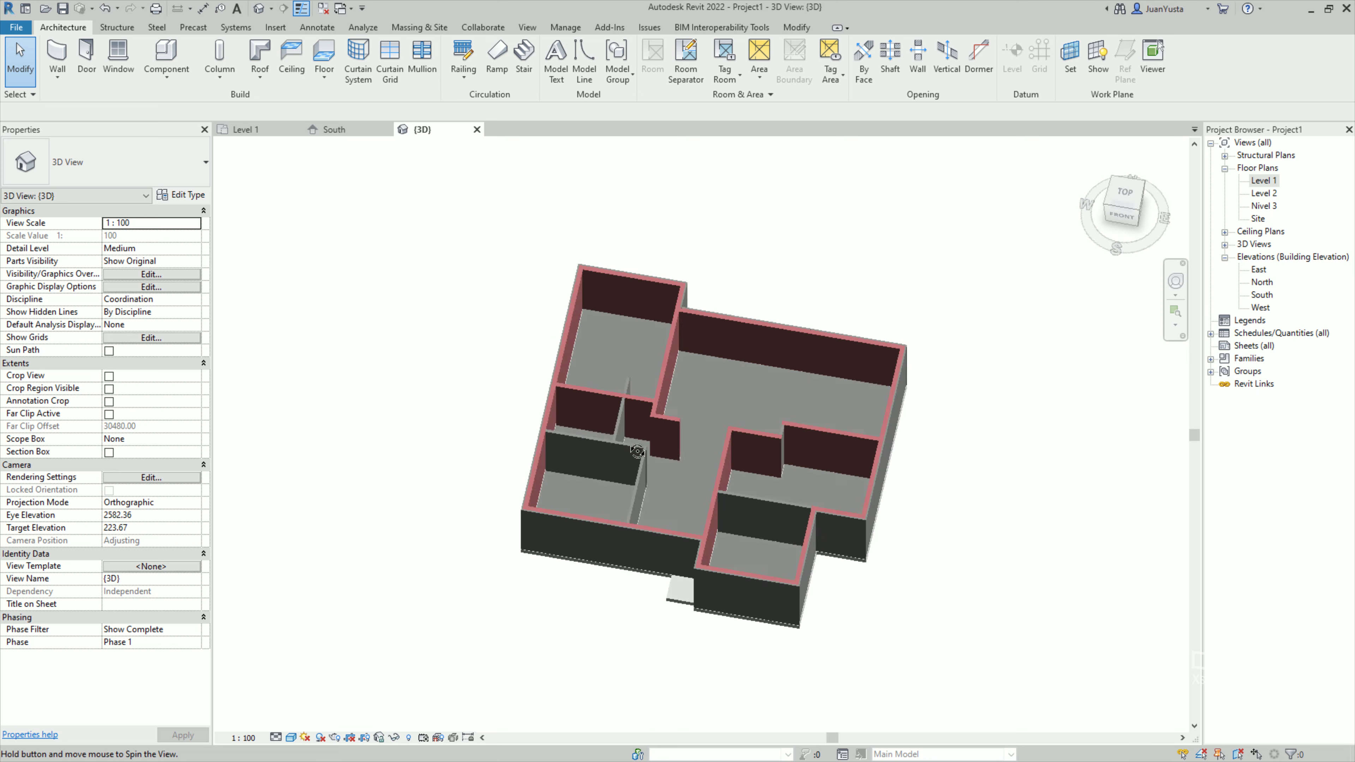
{"action": "left_click", "coordinate": [626, 323]}
{"action": "middle_click_drag", "start_coordinate": [626, 323], "coordinate": [470, 439], "text": "shift"}
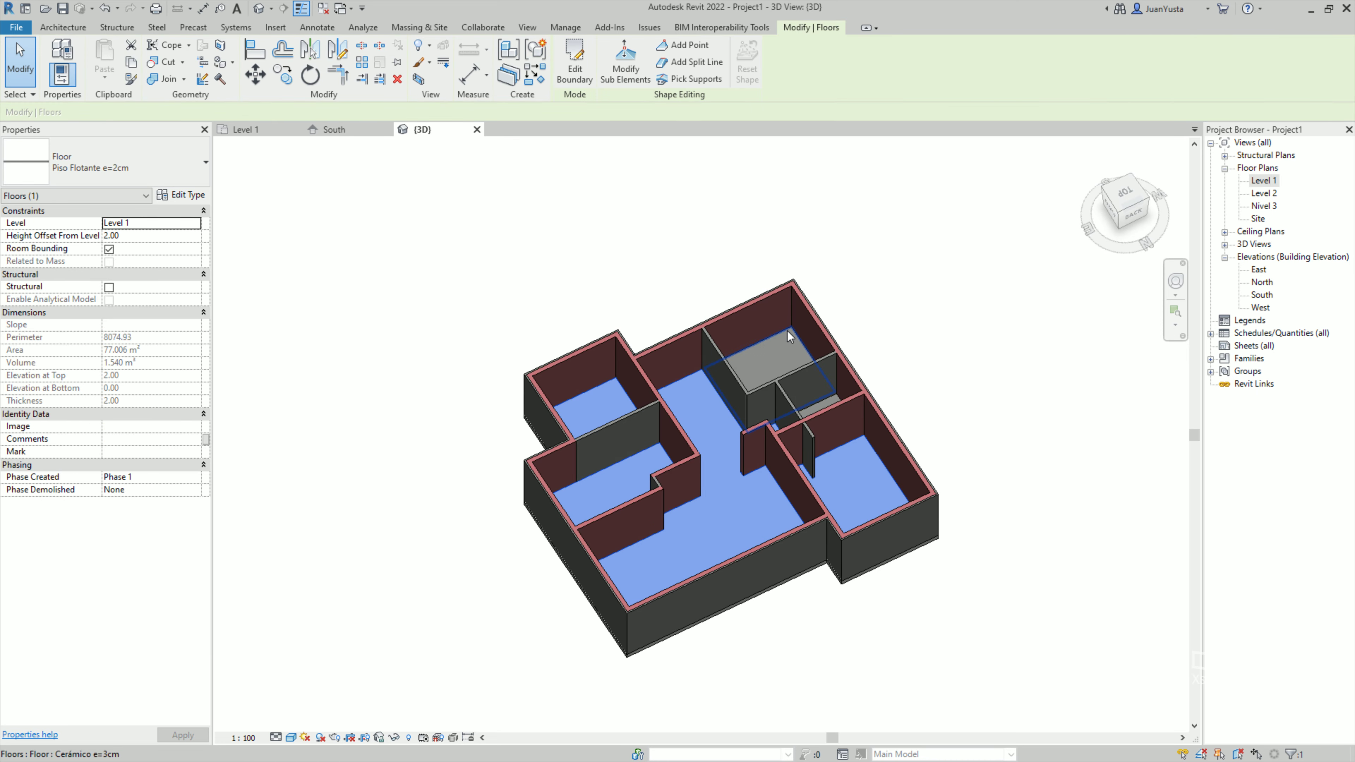
{"action": "left_click", "coordinate": [787, 330]}
{"action": "middle_click_drag", "start_coordinate": [707, 412], "coordinate": [885, 332], "text": "shift"}
{"action": "scroll", "coordinate": [794, 302], "scroll_direction": "up", "scroll_amount": 4}
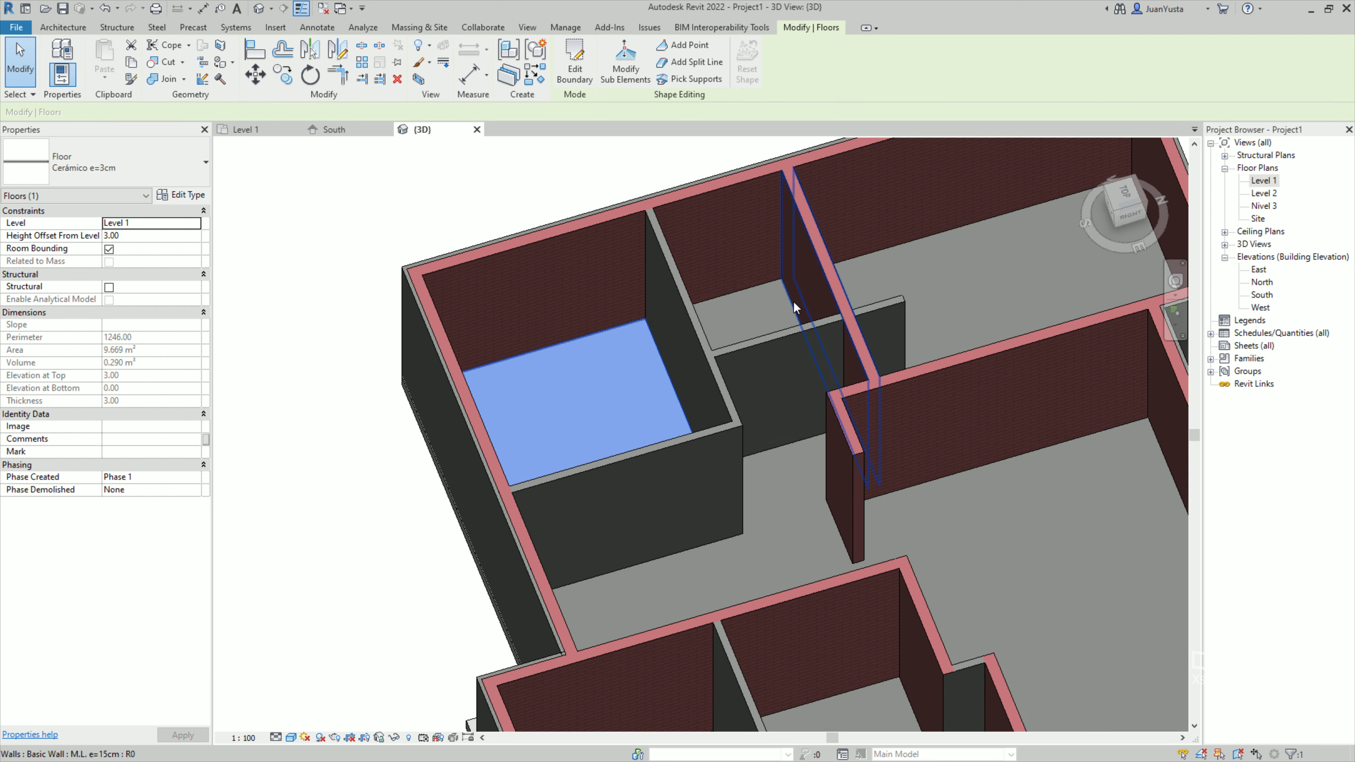
{"action": "left_click", "coordinate": [780, 288], "text": "ctrl"}
{"action": "scroll", "coordinate": [771, 337], "scroll_direction": "down", "scroll_amount": 3}
{"action": "middle_click_drag", "start_coordinate": [771, 336], "coordinate": [891, 397], "text": "shift"}
{"action": "scroll", "coordinate": [889, 387], "scroll_direction": "up", "scroll_amount": 4}
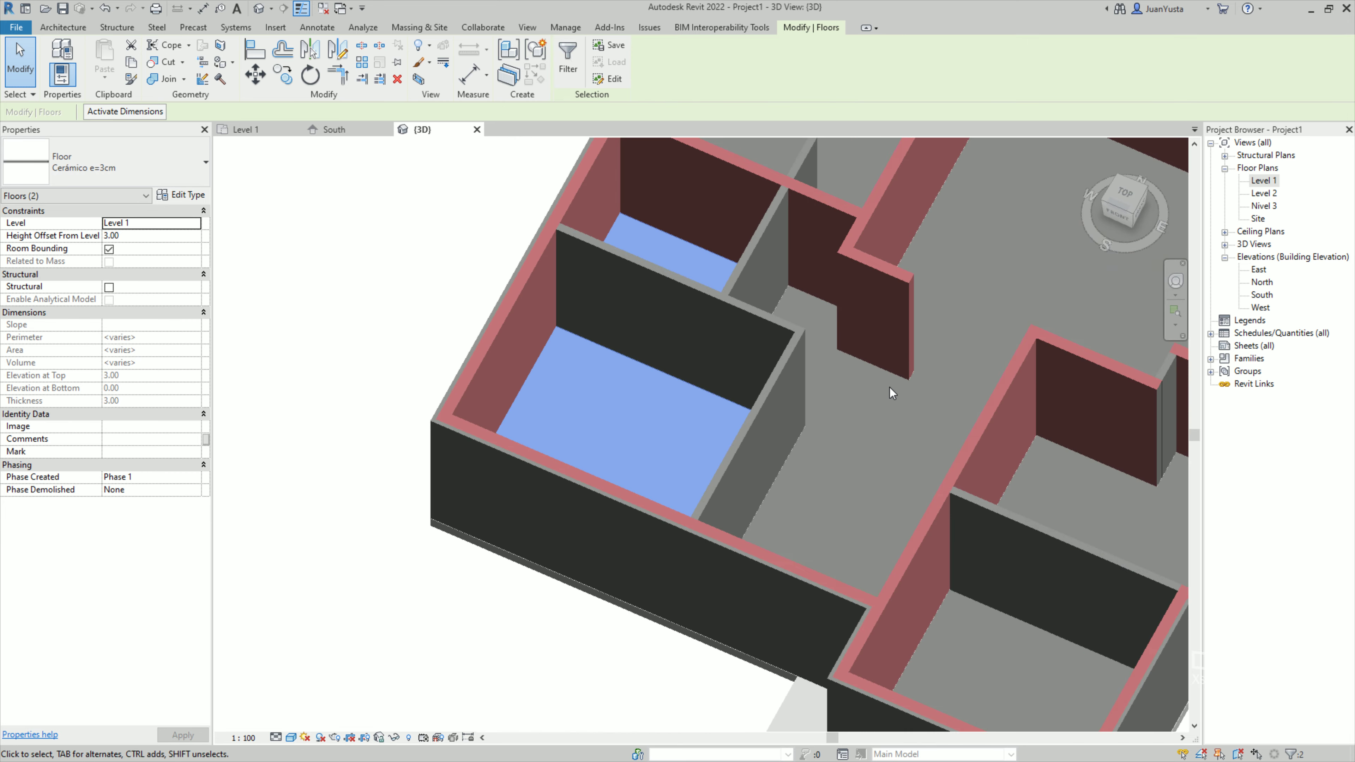
{"action": "scroll", "coordinate": [889, 387], "scroll_direction": "down", "scroll_amount": 5}
{"action": "key", "text": "Escape"}
{"action": "mouse_move", "coordinate": [642, 409]}
{"action": "middle_mouse_down", "text": "shift"}
{"action": "mouse_move", "coordinate": [644, 352]}
{"action": "mouse_move", "coordinate": [683, 404]}
{"action": "middle_mouse_up", "text": "shift"}
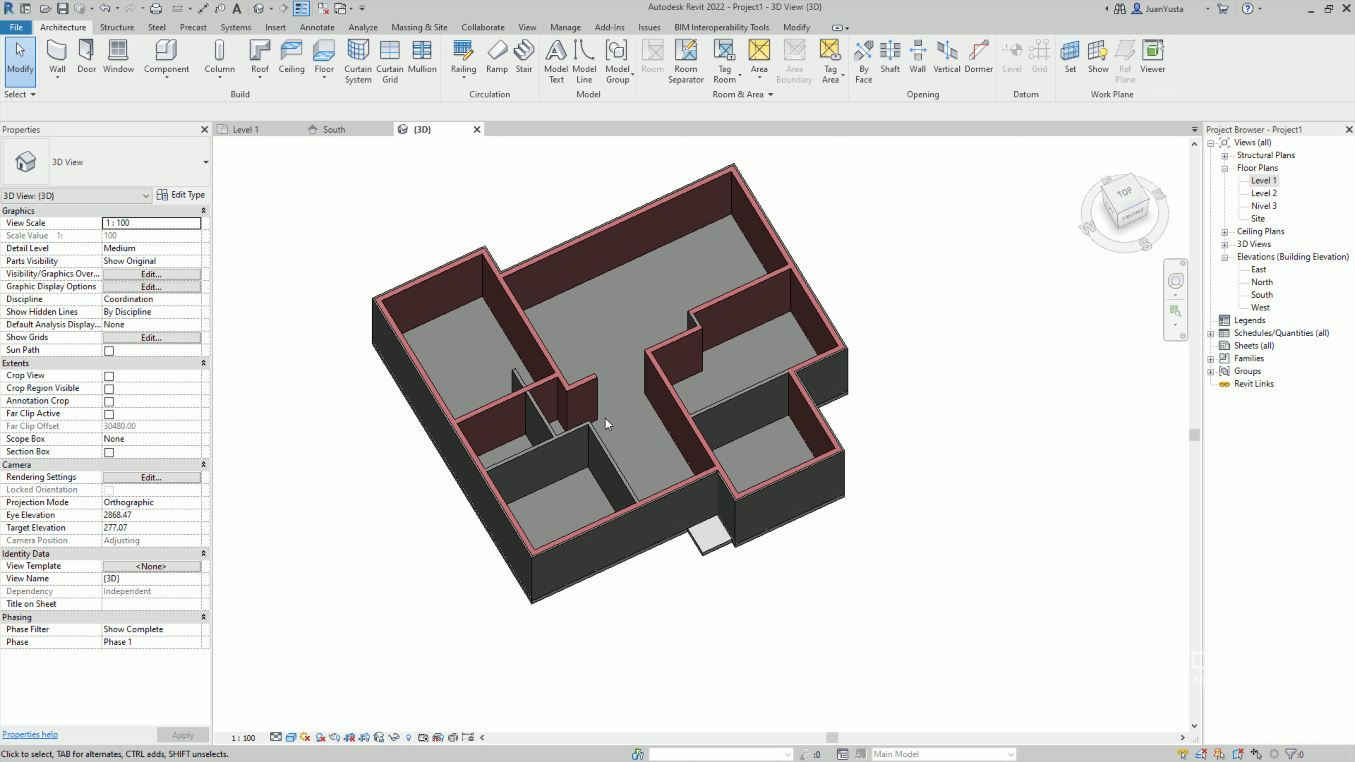
{"action": "scroll", "coordinate": [605, 419], "scroll_direction": "up", "scroll_amount": 1}
{"action": "middle_click_drag", "start_coordinate": [606, 418], "coordinate": [665, 555], "text": "shift"}
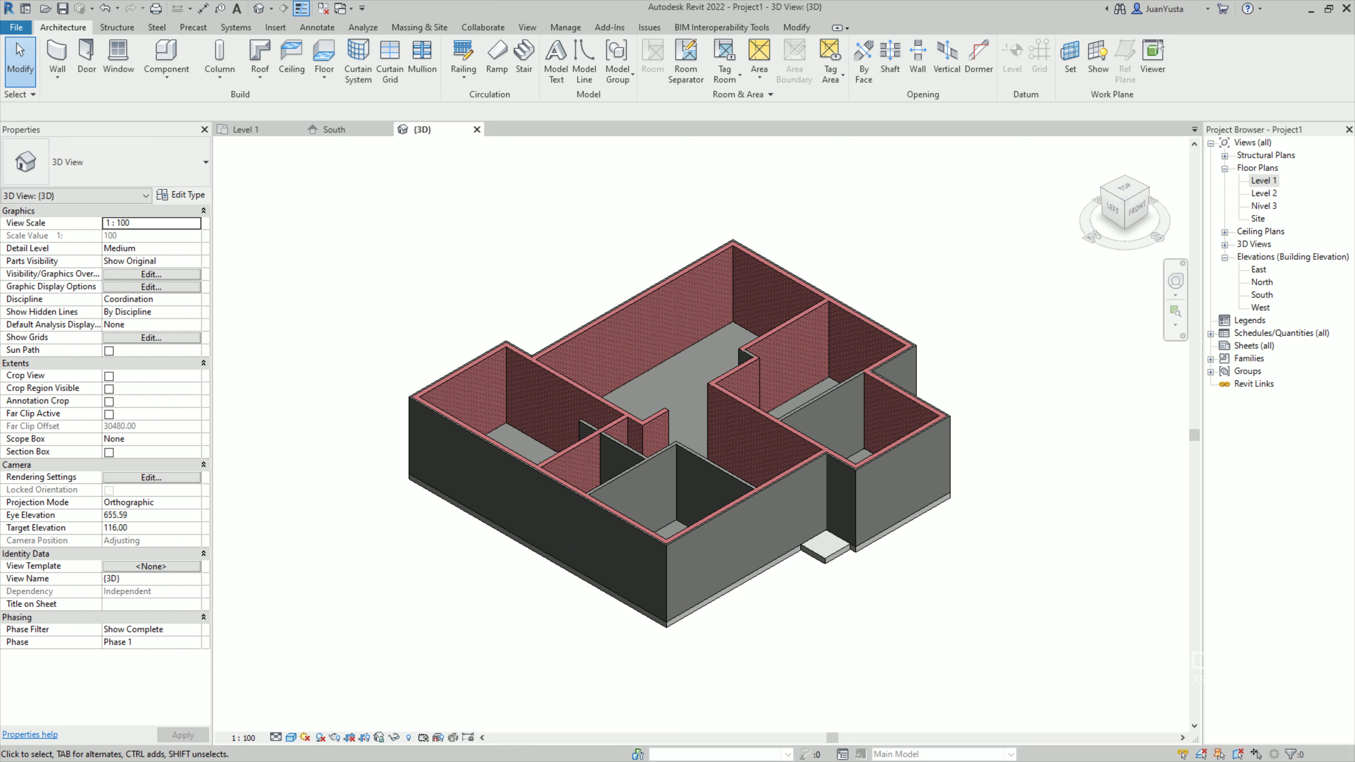
{"action": "key", "text": "super"}
{"action": "key", "text": "super"}
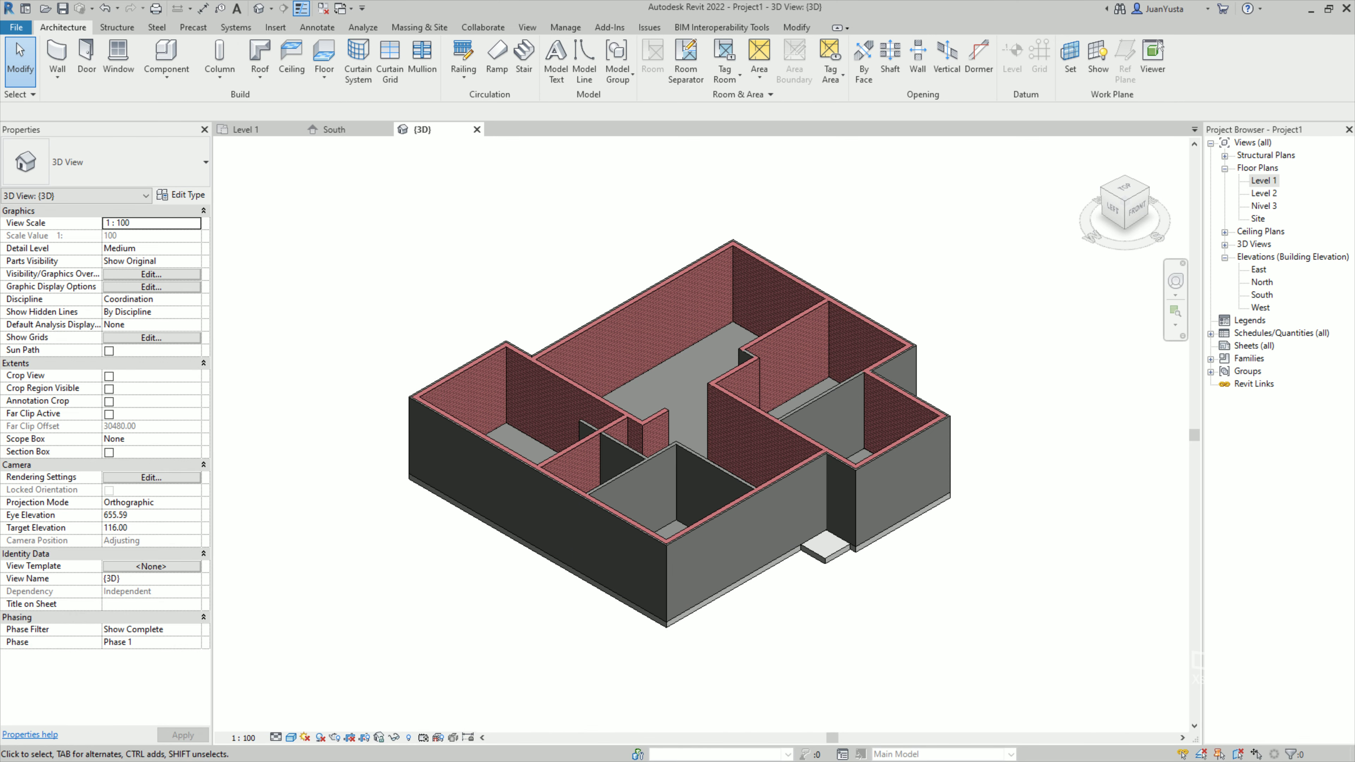